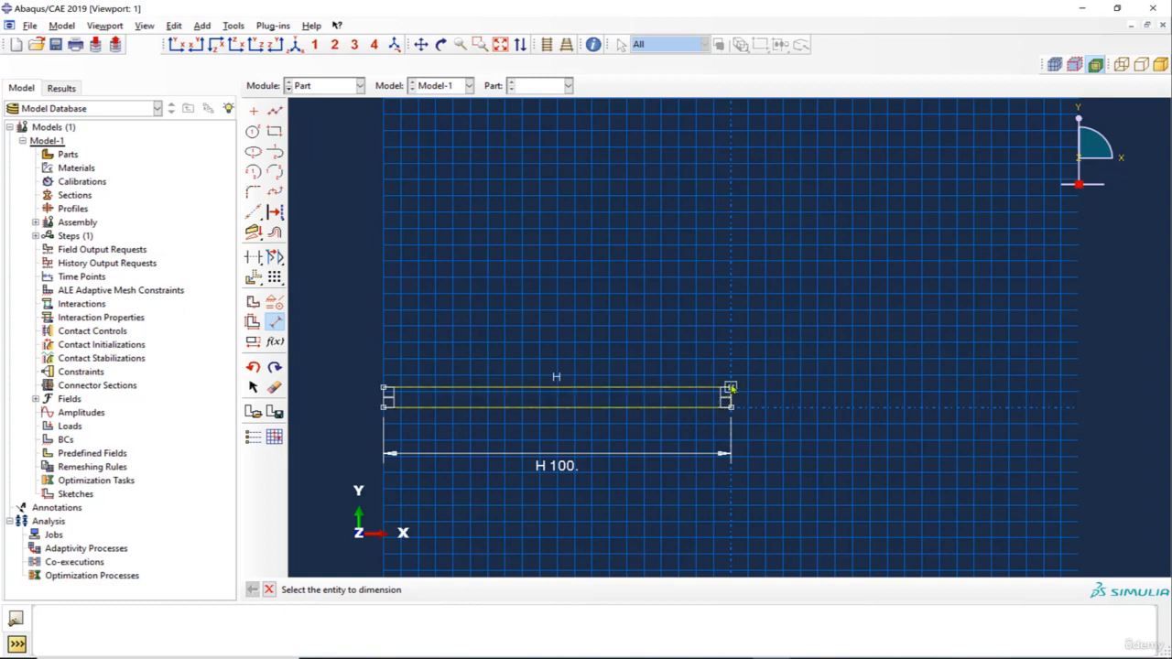
# Step: Dimension the rectangle's height as 3 and finish the planar shell sketch
pyautogui.click(731, 388)
pyautogui.click(731, 406)
pyautogui.click(763, 412)
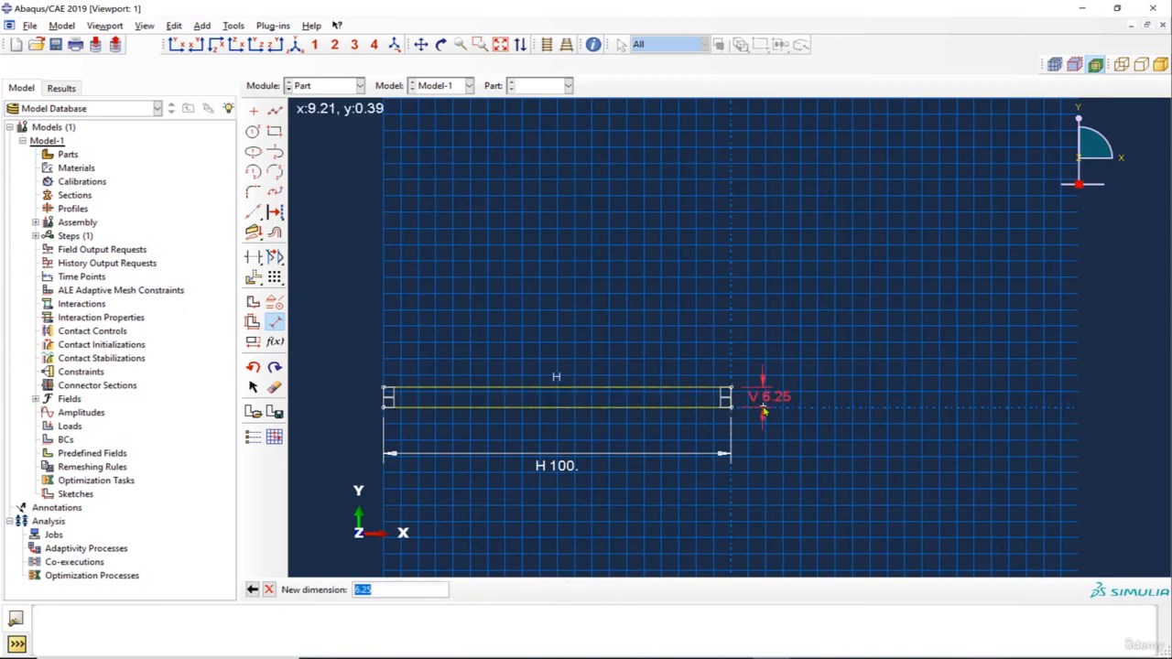
pyautogui.write('3')
pyautogui.press('Return')
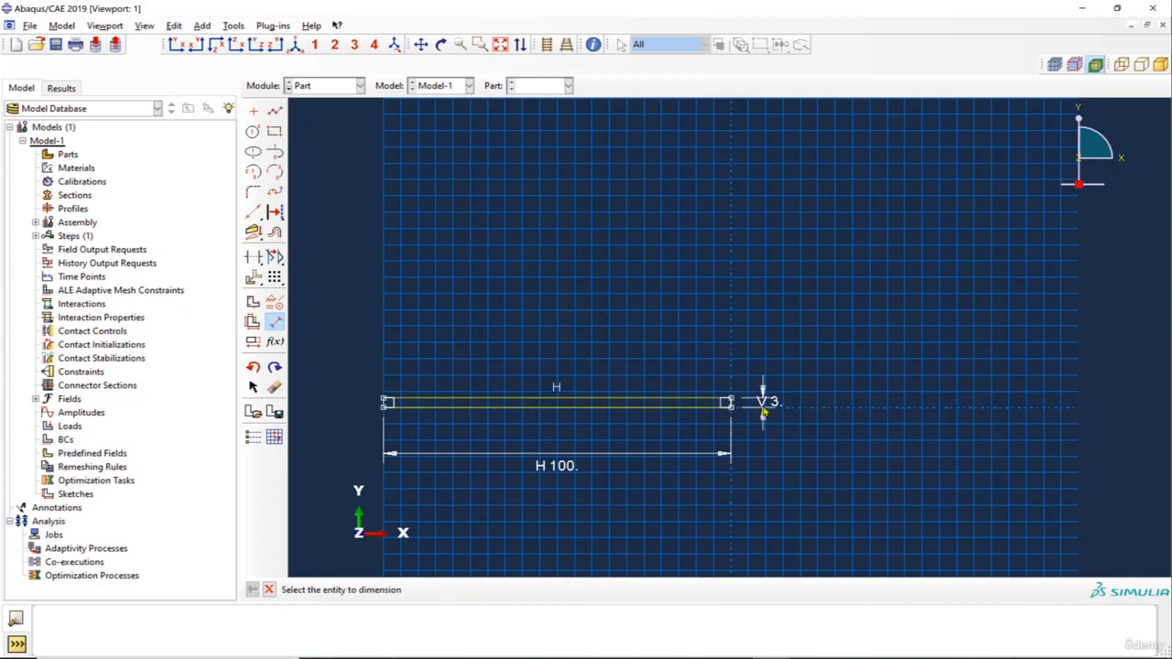
pyautogui.click(271, 588)
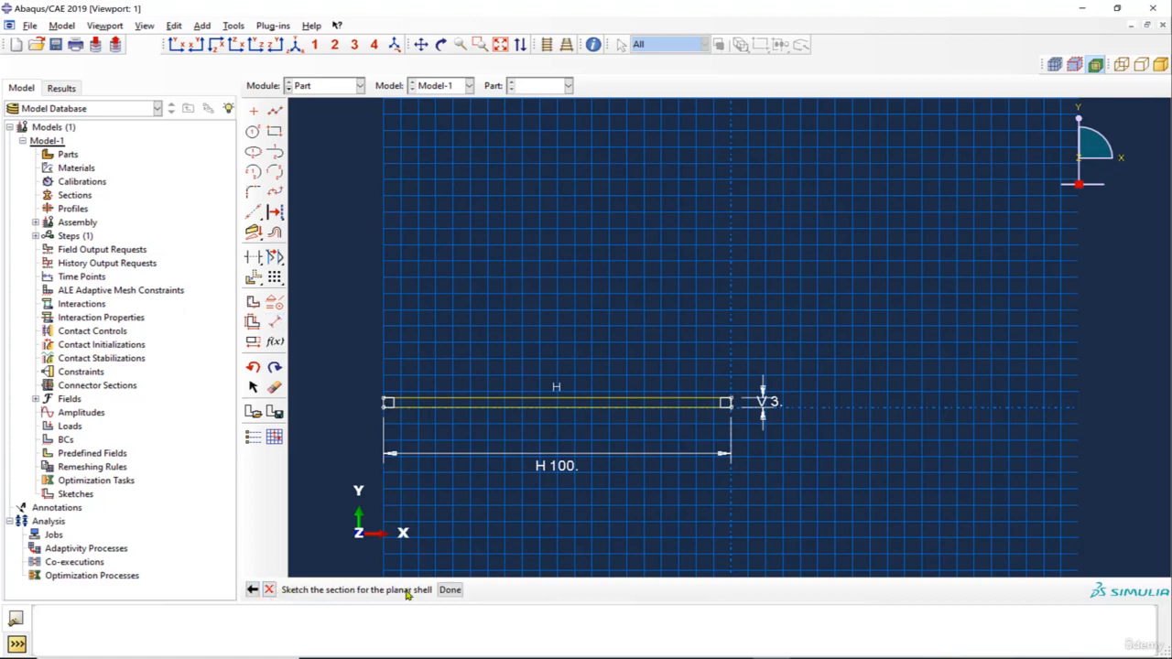
pyautogui.click(449, 590)
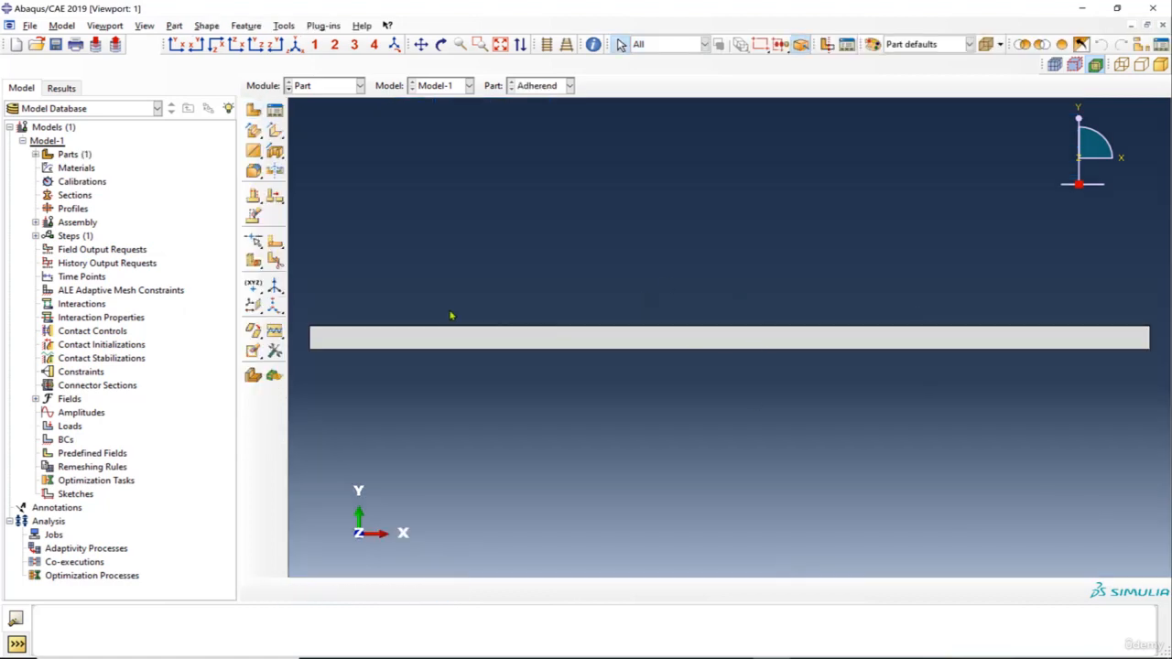
# Step: Rename the Adherend part to Adherend-Top
pyautogui.click(35, 154)
pyautogui.click(75, 169)
pyautogui.rightClick(77, 170)
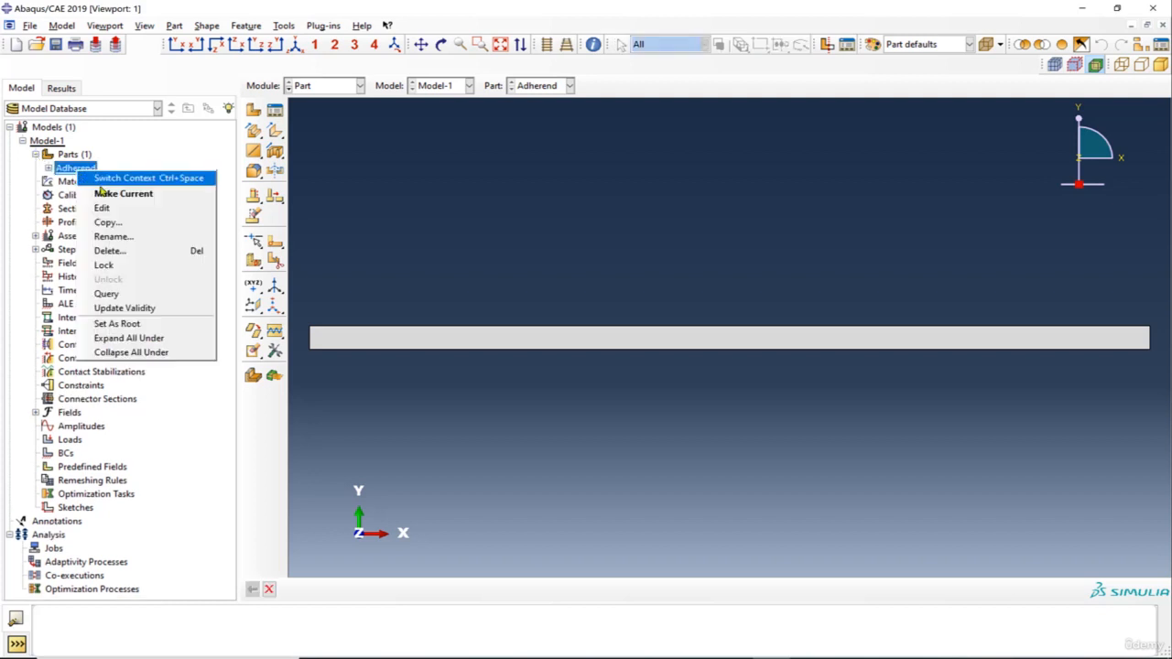
pyautogui.click(131, 237)
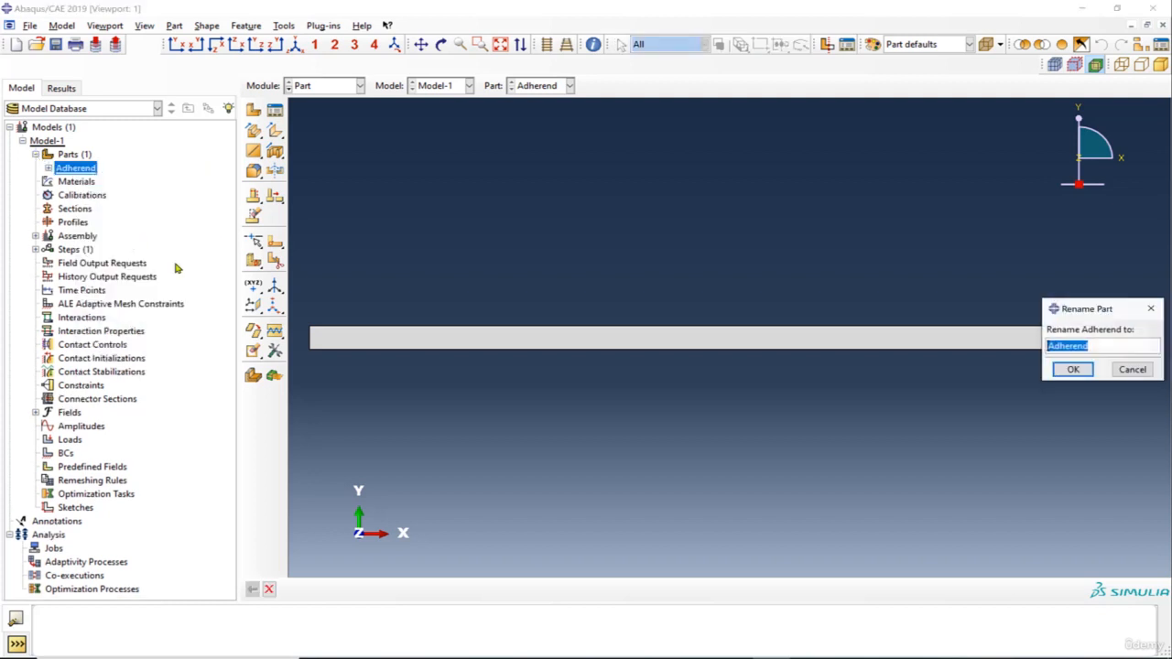
pyautogui.moveTo(1099, 314); pyautogui.dragTo(761, 314)
pyautogui.click(765, 352)
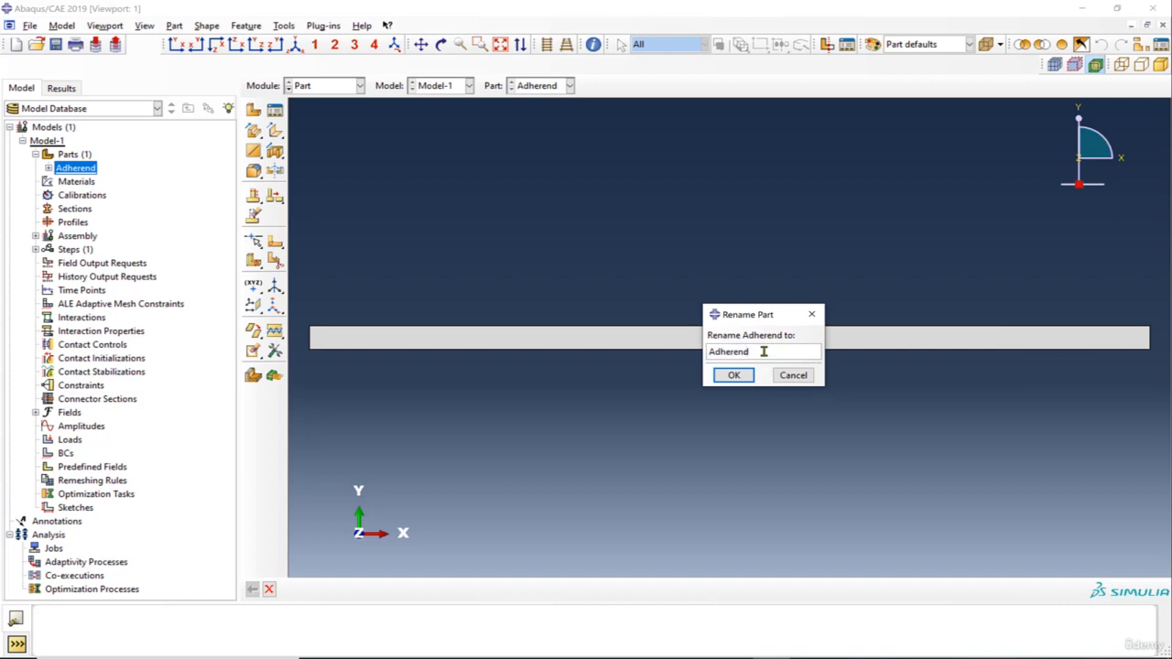
pyautogui.write('-Top')
pyautogui.press('Return')
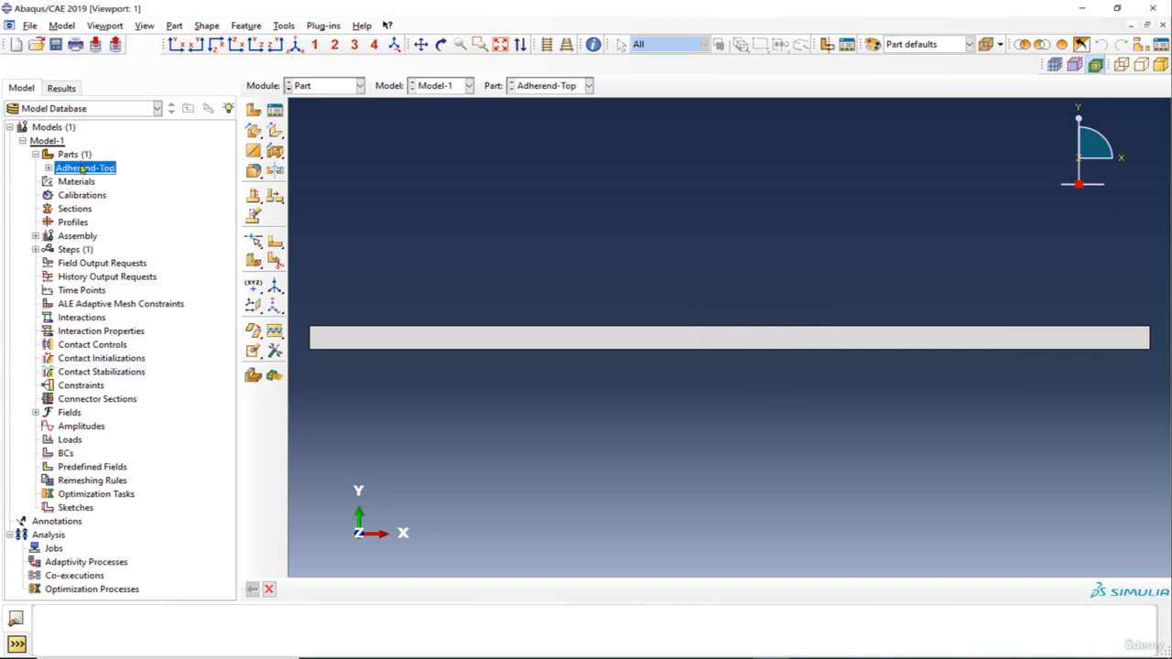
# Step: Copy the Adherend-Top part to a new part named Adherend-Bottom
pyautogui.rightClick(83, 170)
pyautogui.click(108, 214)
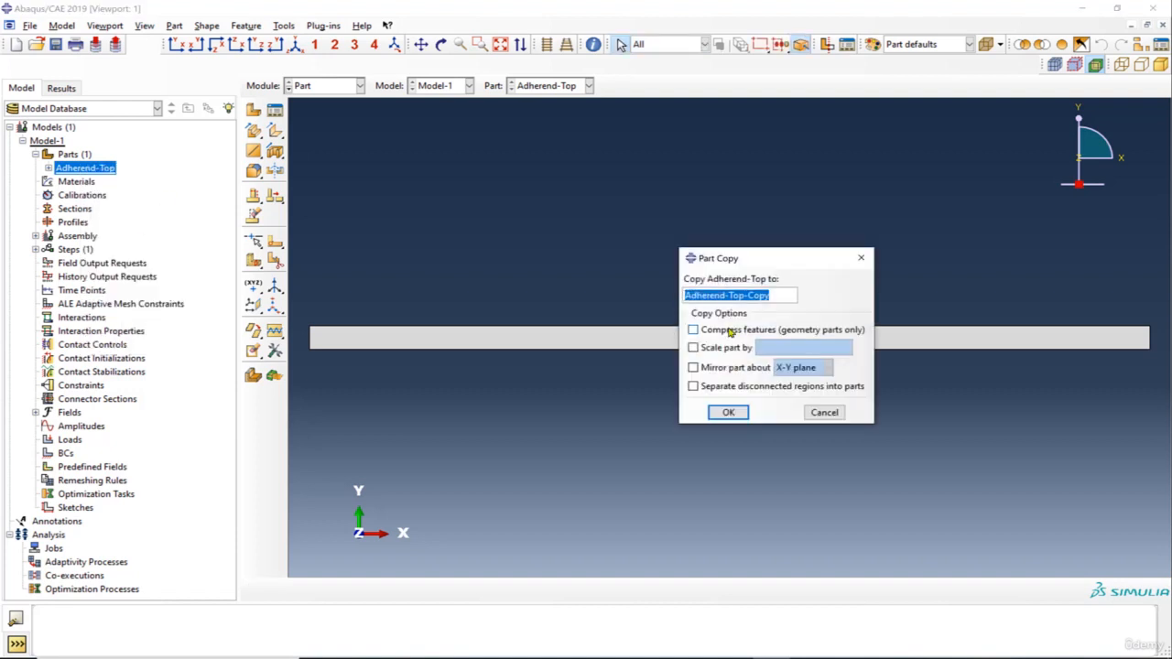
pyautogui.moveTo(775, 296); pyautogui.dragTo(729, 295)
pyautogui.write('Bo')
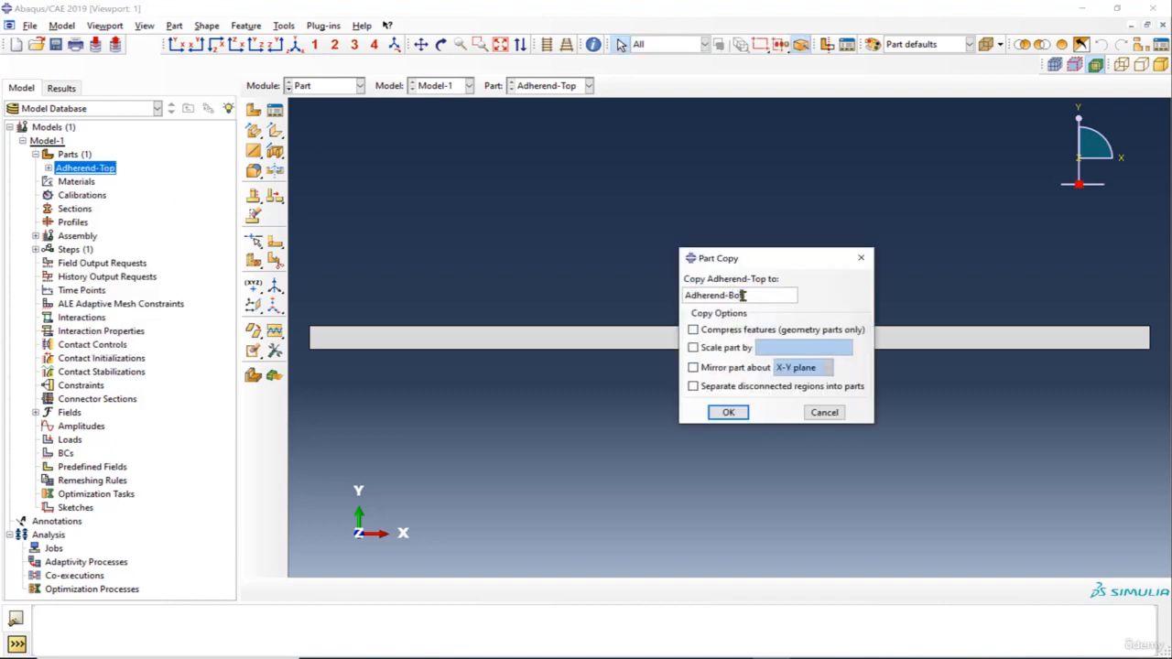
pyautogui.write('ttom')
pyautogui.click(730, 413)
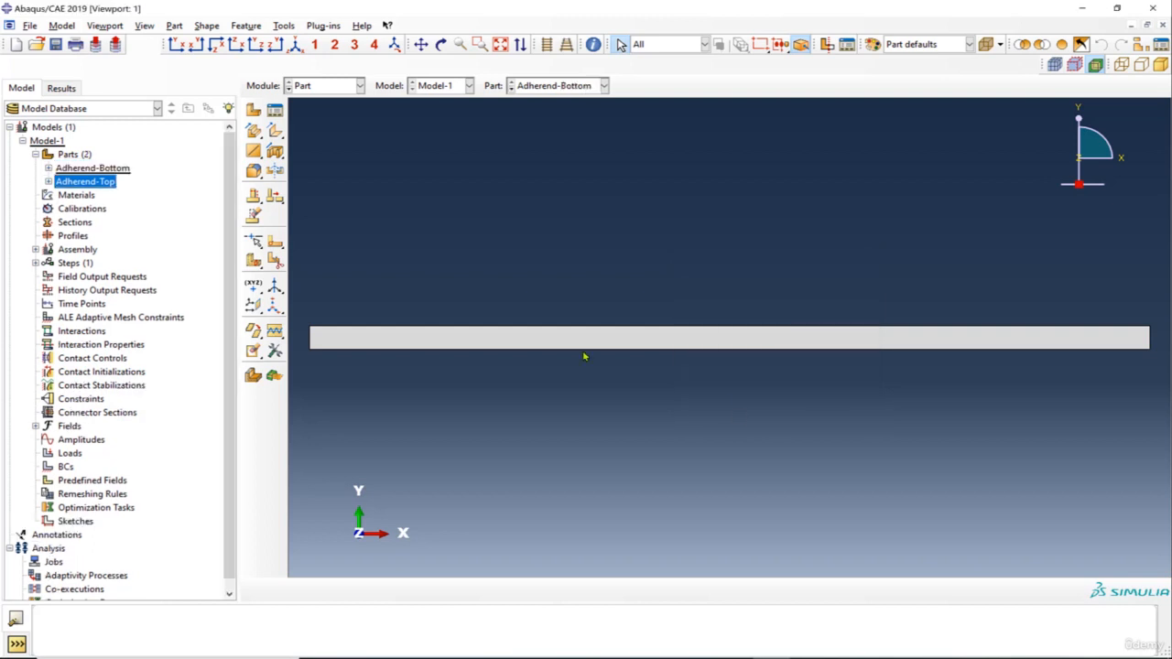
pyautogui.click(93, 170)
pyautogui.click(94, 181)
pyautogui.click(99, 169)
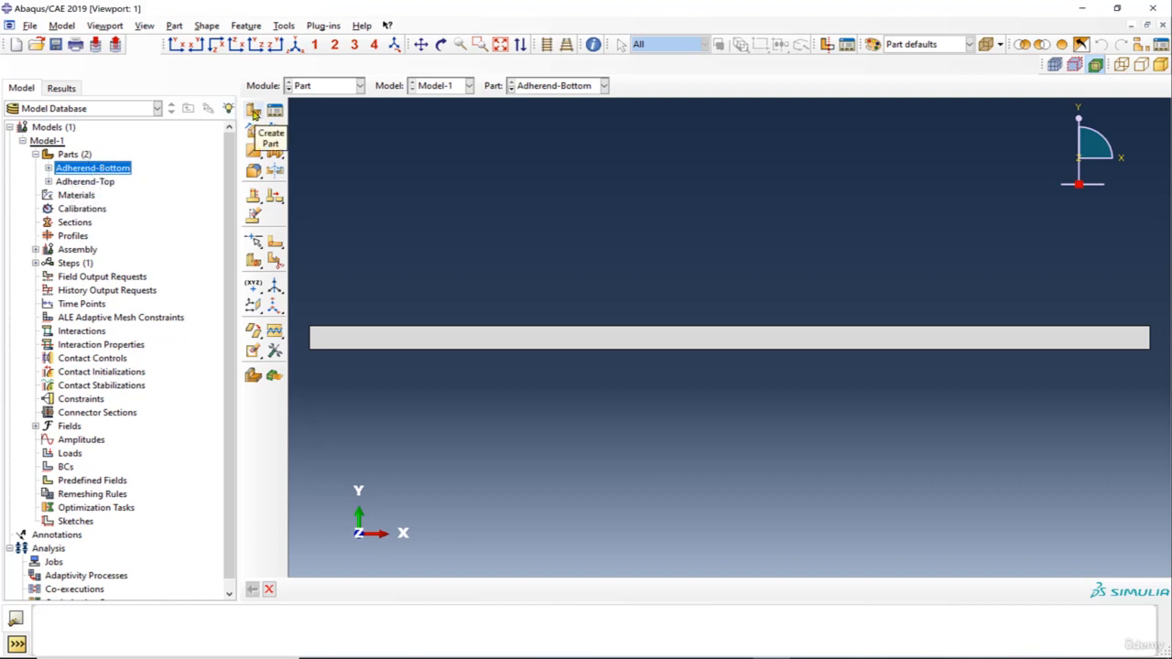
# Step: Create a 2D planar deformable shell part named Adhesive with an approximate size of 200
pyautogui.rightClick(79, 155)
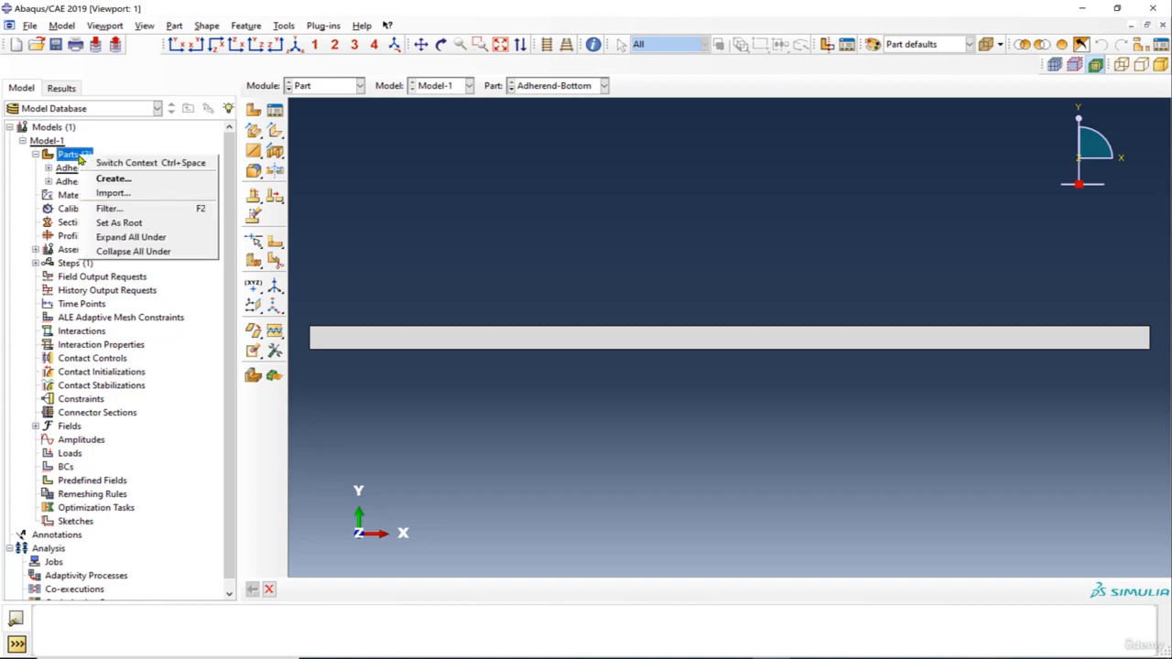
pyautogui.click(111, 178)
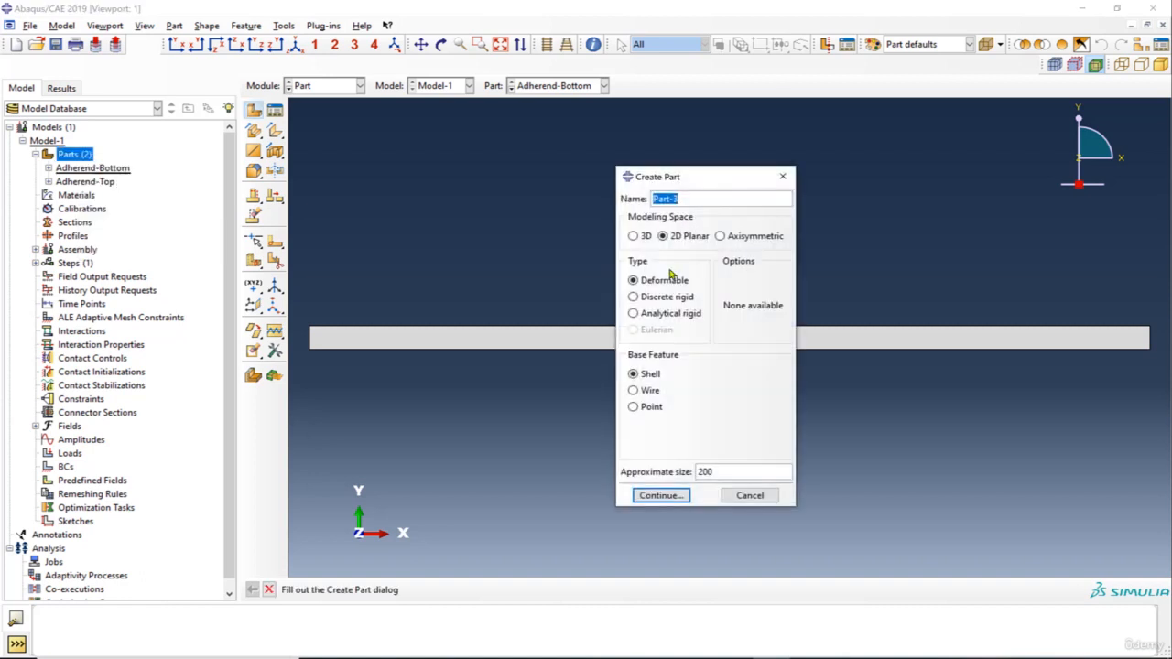
pyautogui.write('Adhesive')
pyautogui.click(682, 495)
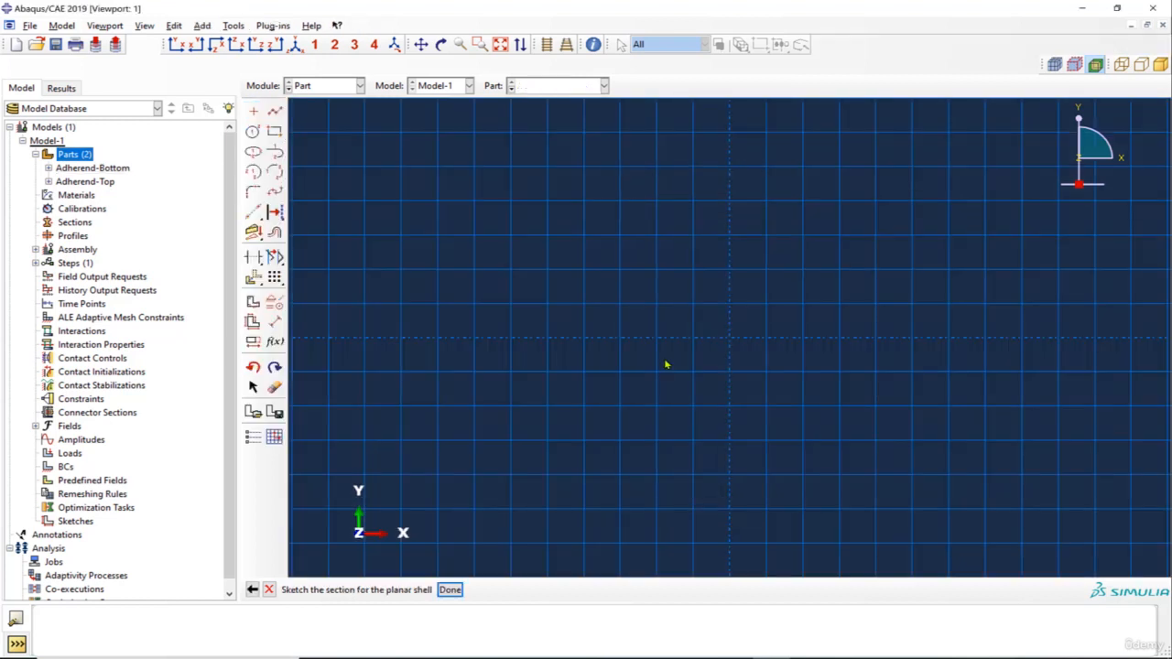
# Step: Sketch a rectangle about 30 wide and 5 high from the origin toward negative X and positive Y
pyautogui.click(275, 133)
pyautogui.click(730, 338)
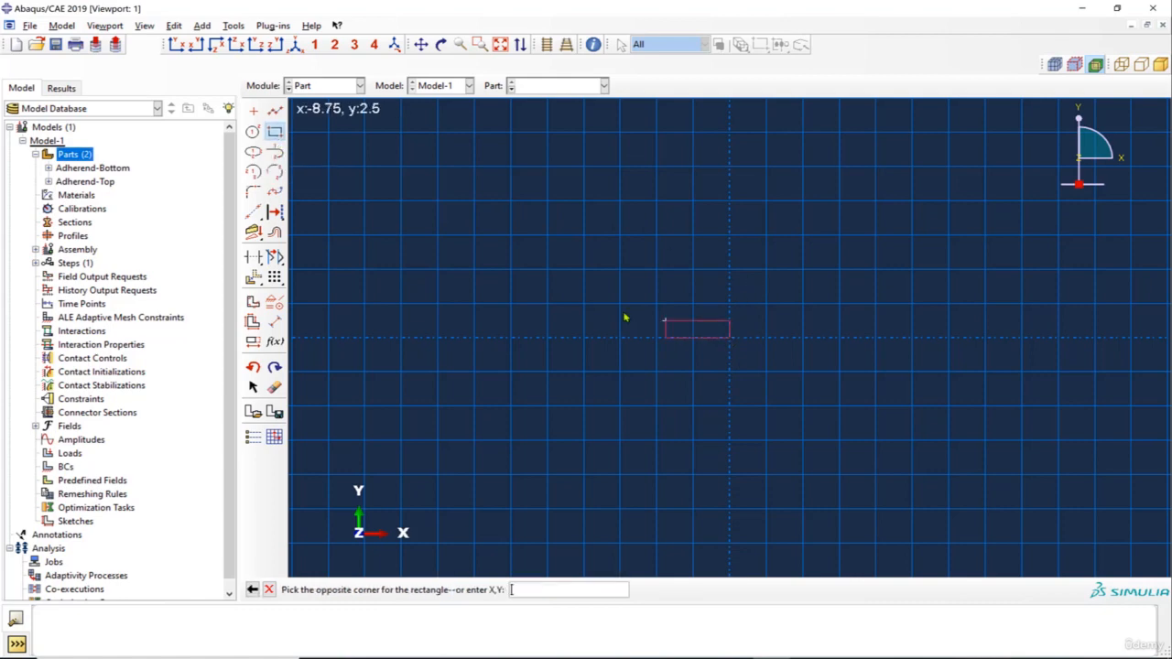
pyautogui.click(511, 305)
# Step: Dimension the adhesive rectangle's horizontal length as 25
pyautogui.click(274, 321)
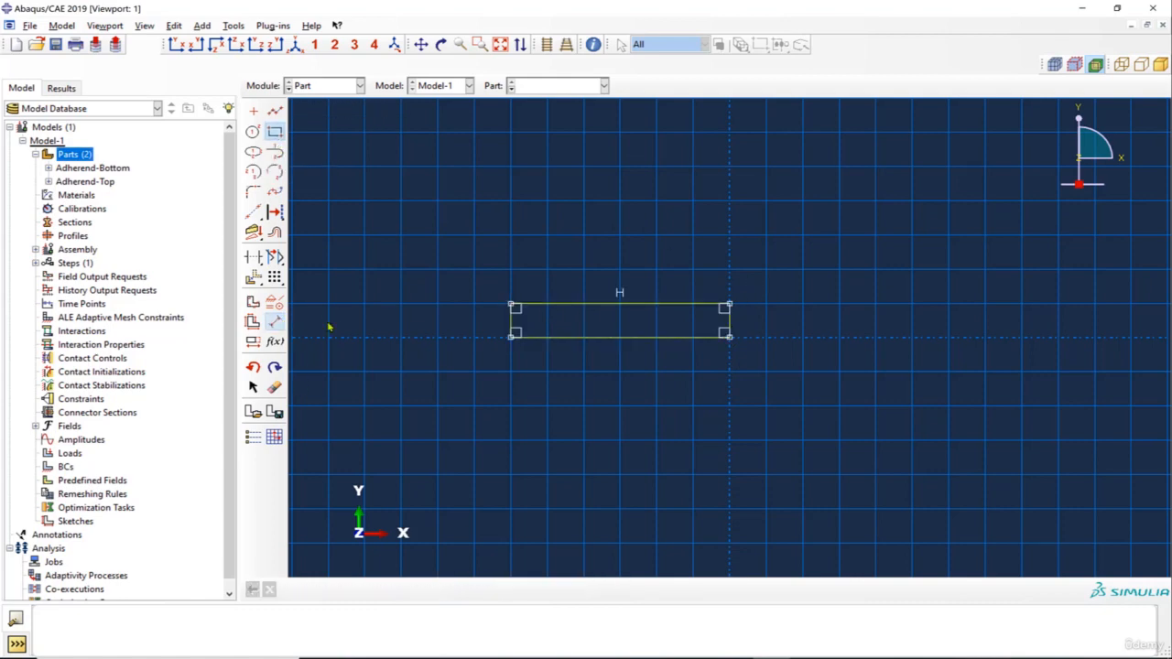
pyautogui.click(510, 305)
pyautogui.click(729, 304)
pyautogui.click(703, 261)
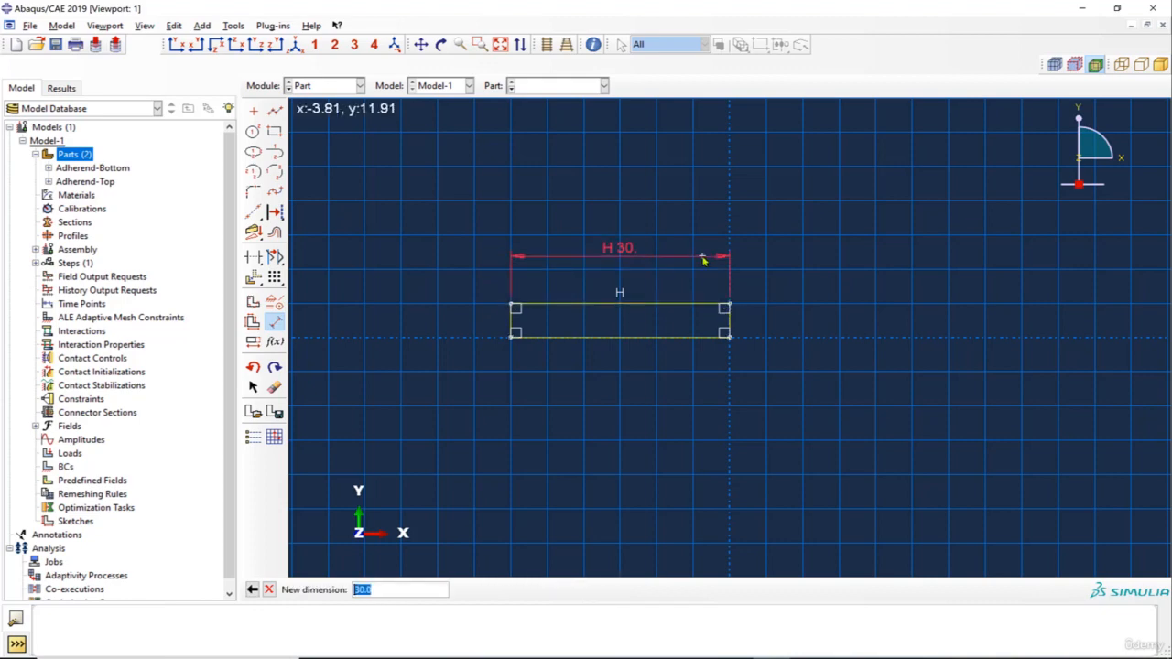
pyautogui.write('25')
pyautogui.press('Return')
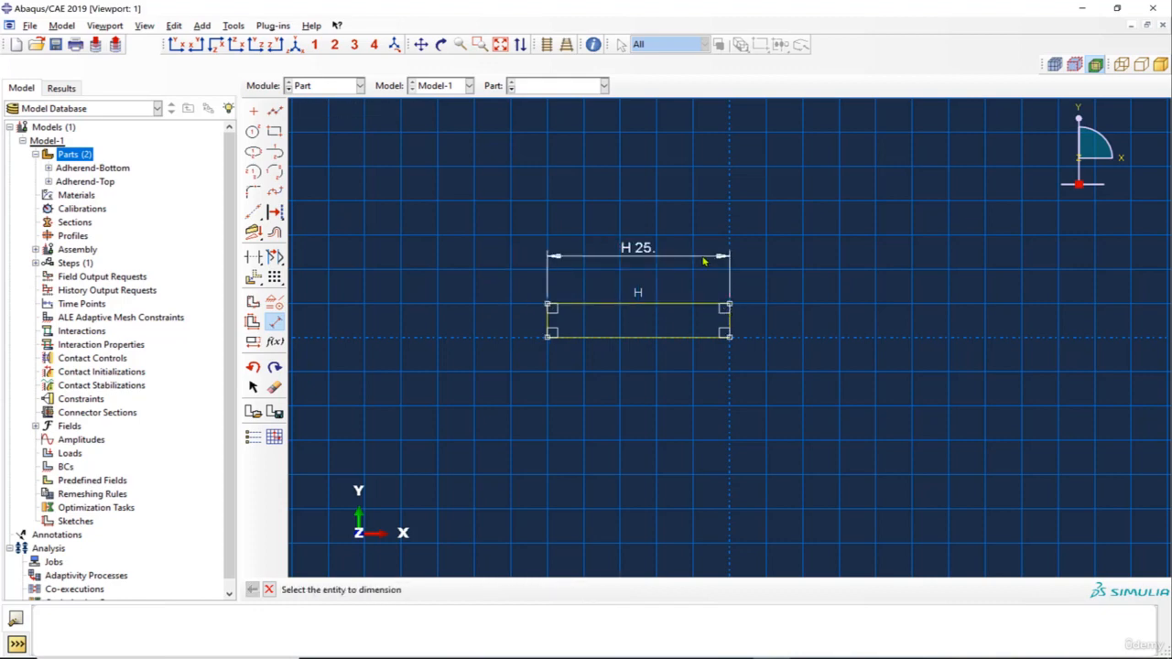
# Step: Dimension the adhesive rectangle's height as 1 and finish the sketch to build the part
pyautogui.click(728, 305)
pyautogui.click(729, 337)
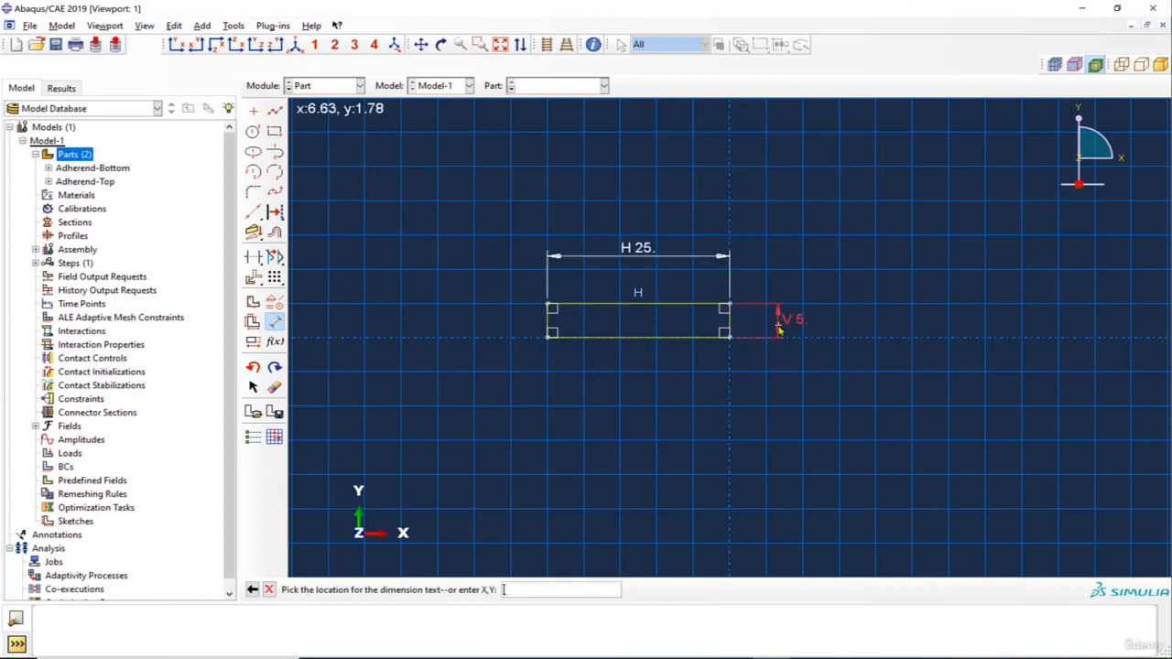
pyautogui.click(778, 328)
pyautogui.write('1')
pyautogui.press('Return')
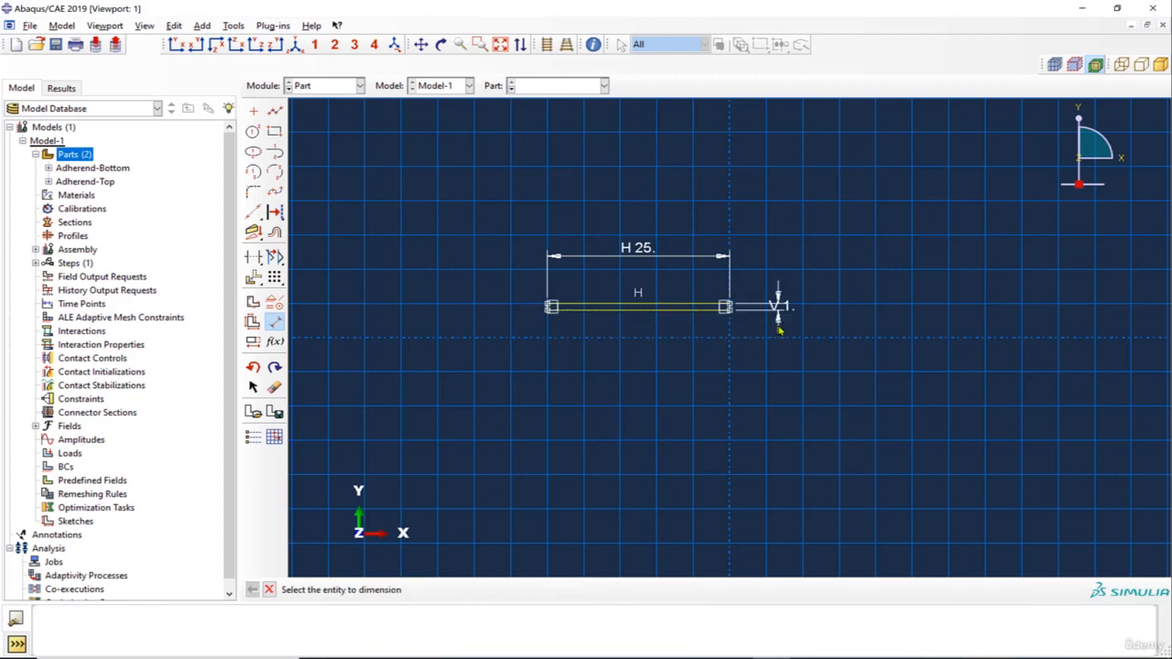
pyautogui.click(268, 589)
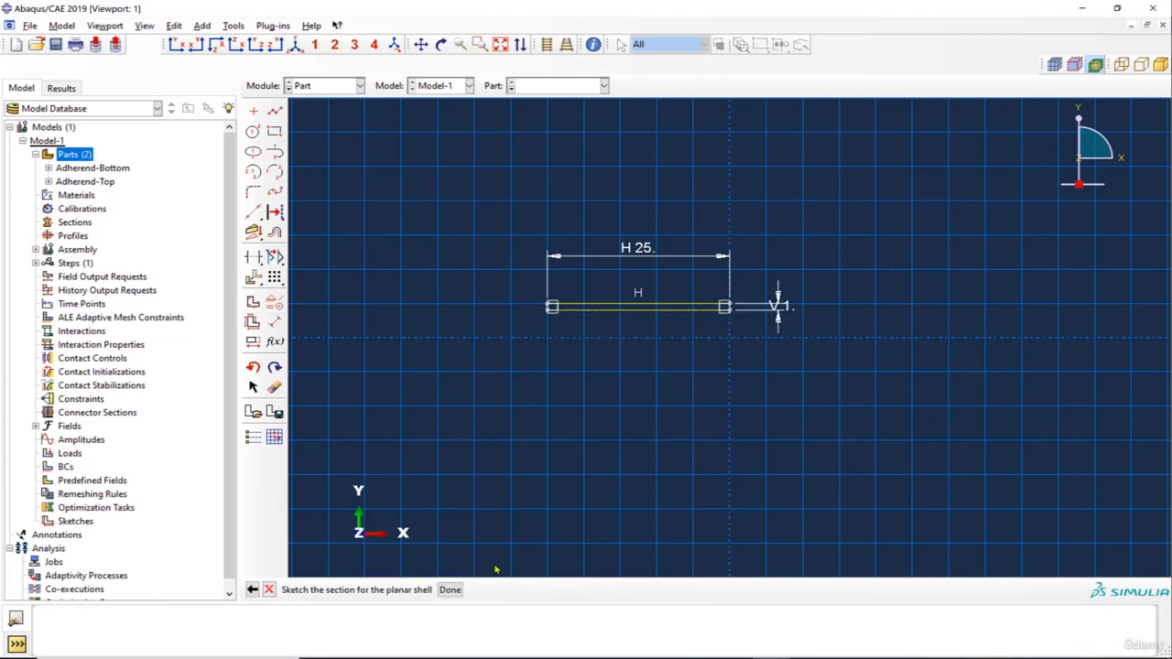
pyautogui.click(451, 590)
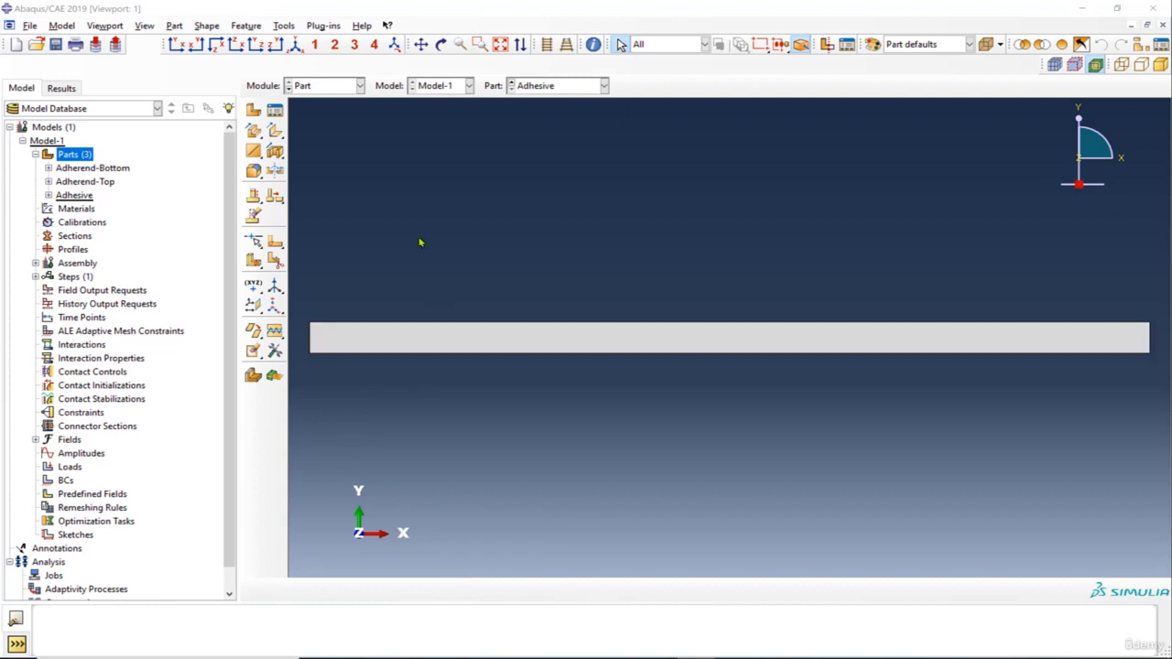
# Step: Switch to the Property module and start a material named Al with isotropic elastic behavior
pyautogui.click(346, 86)
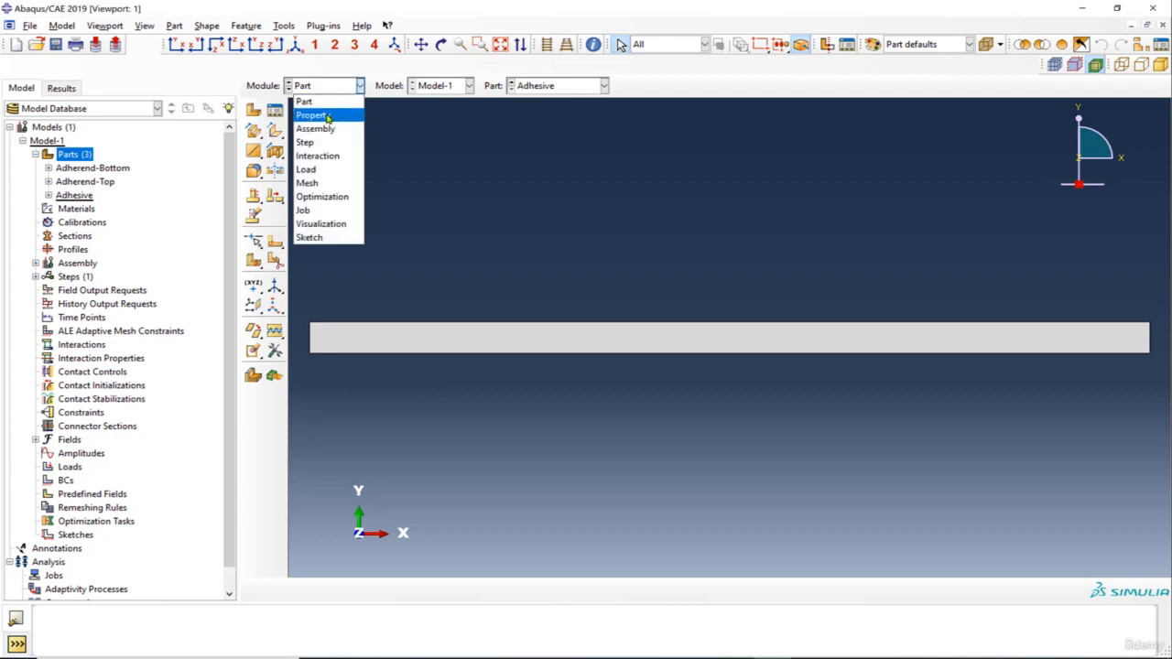
pyautogui.click(327, 116)
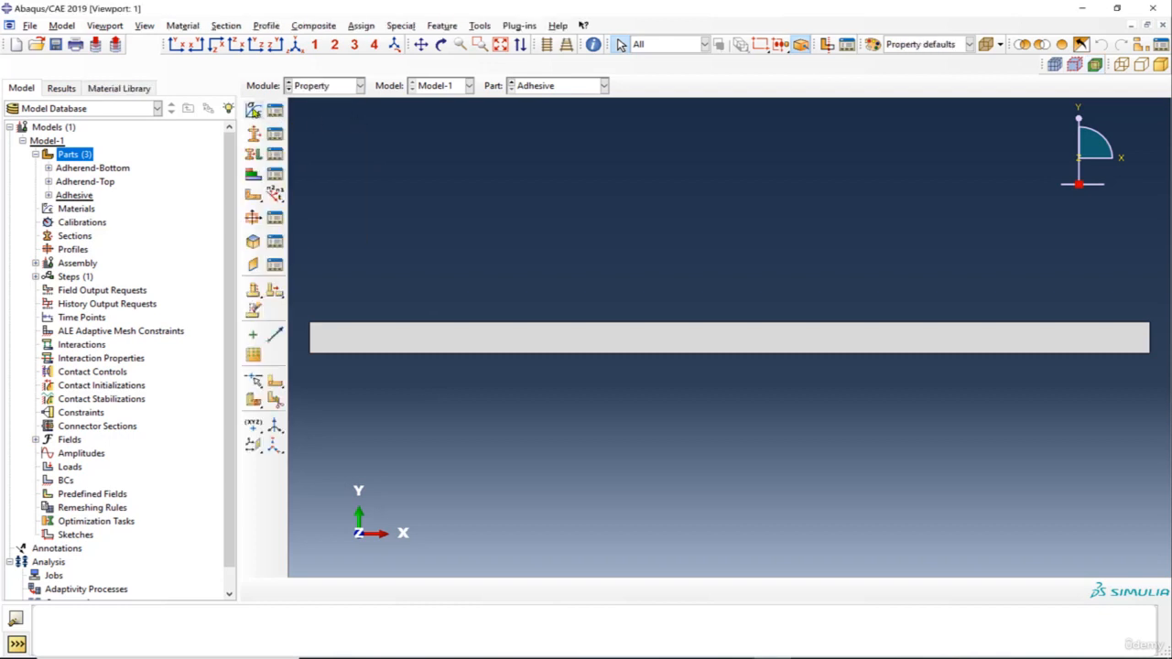
pyautogui.click(254, 111)
pyautogui.moveTo(528, 182); pyautogui.dragTo(349, 89)
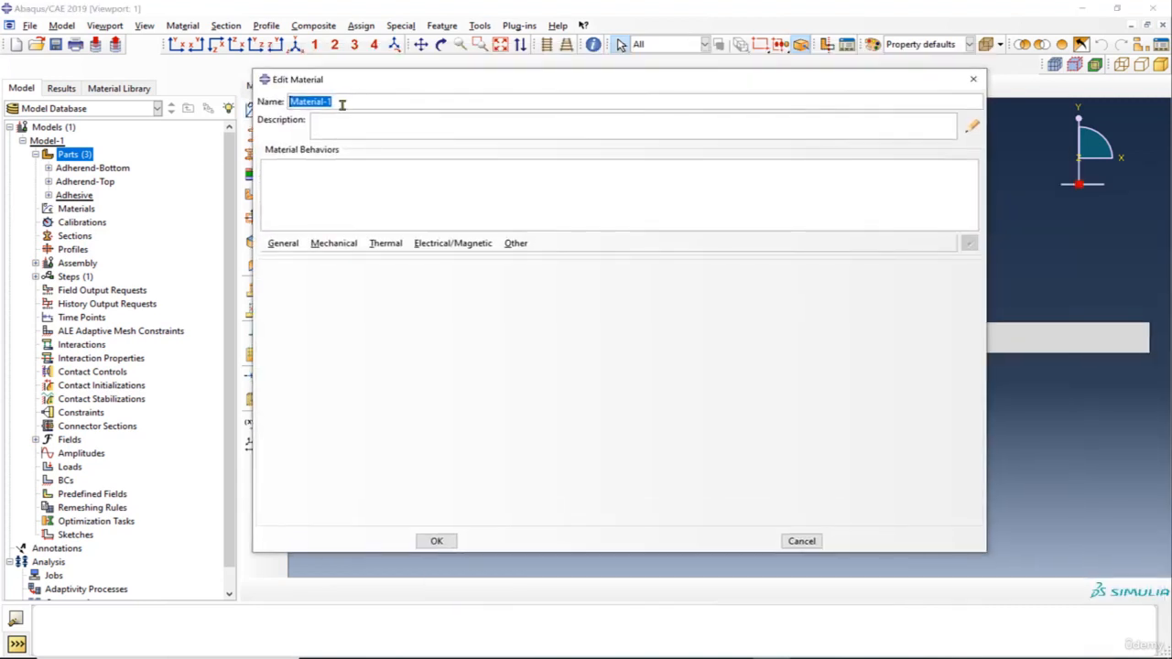
pyautogui.write('Al')
pyautogui.click(335, 245)
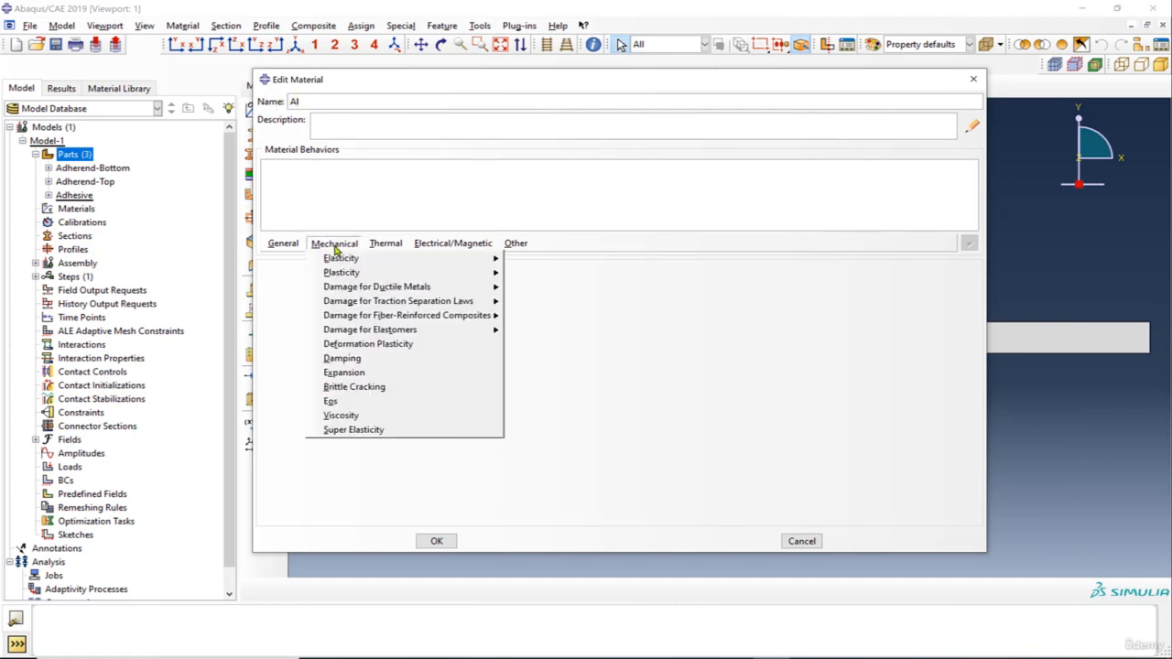
pyautogui.moveTo(353, 259)
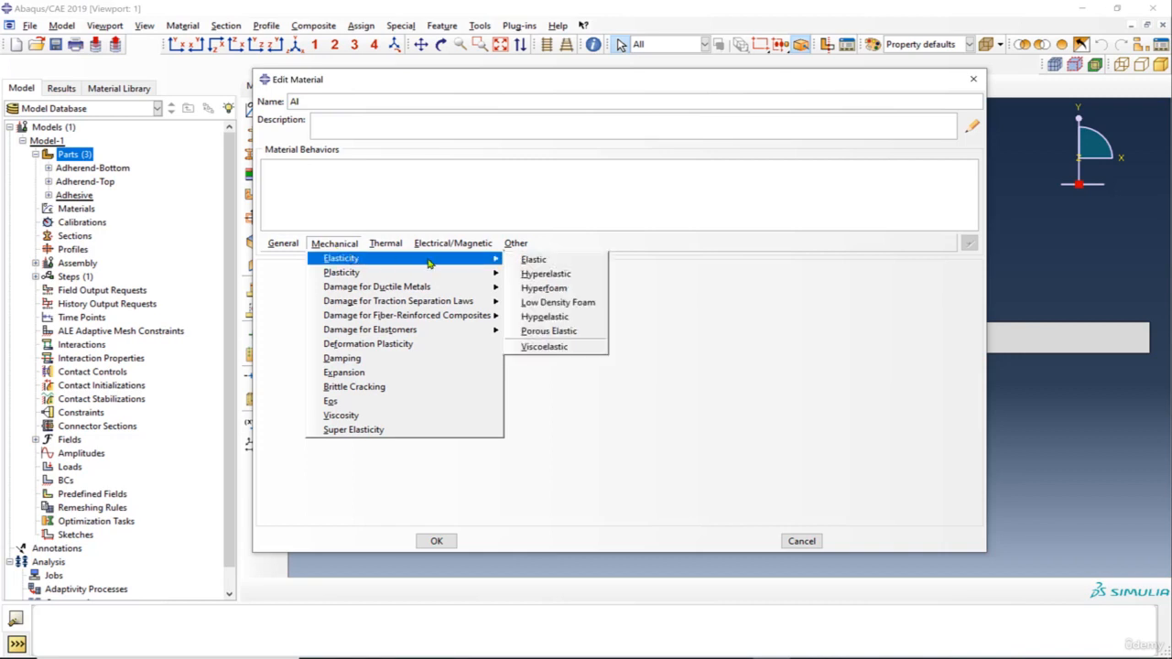
pyautogui.click(533, 260)
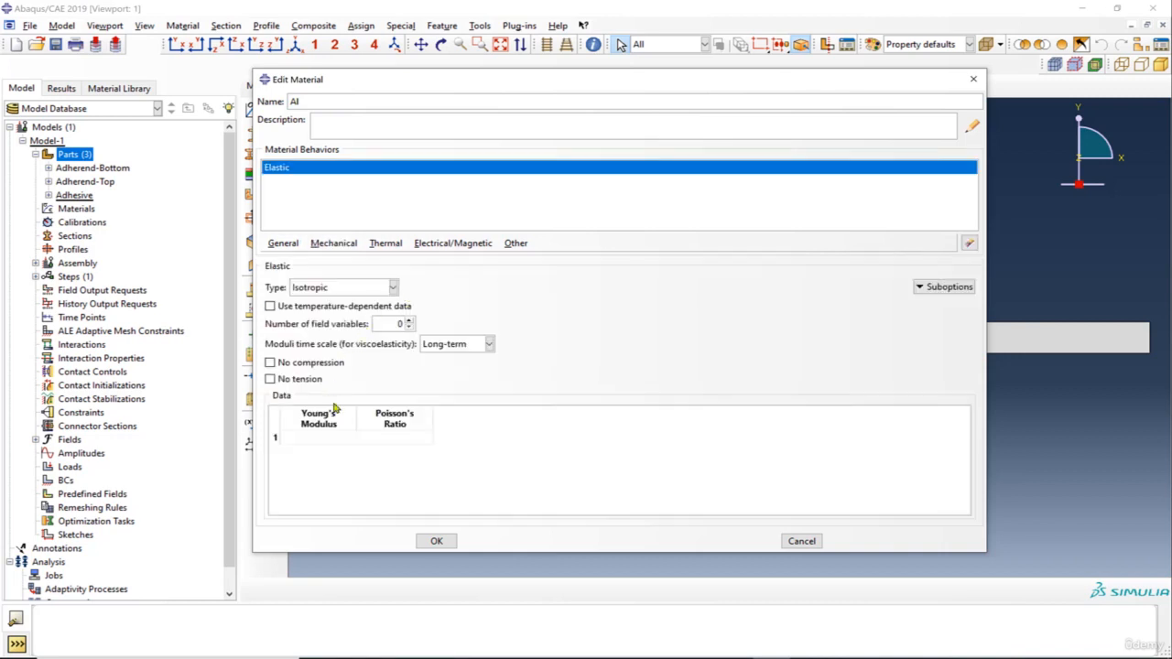
# Step: Set Al's Young's modulus to 70000 and Poisson's ratio to 0.3, and save the material
pyautogui.click(325, 439)
pyautogui.click(400, 437)
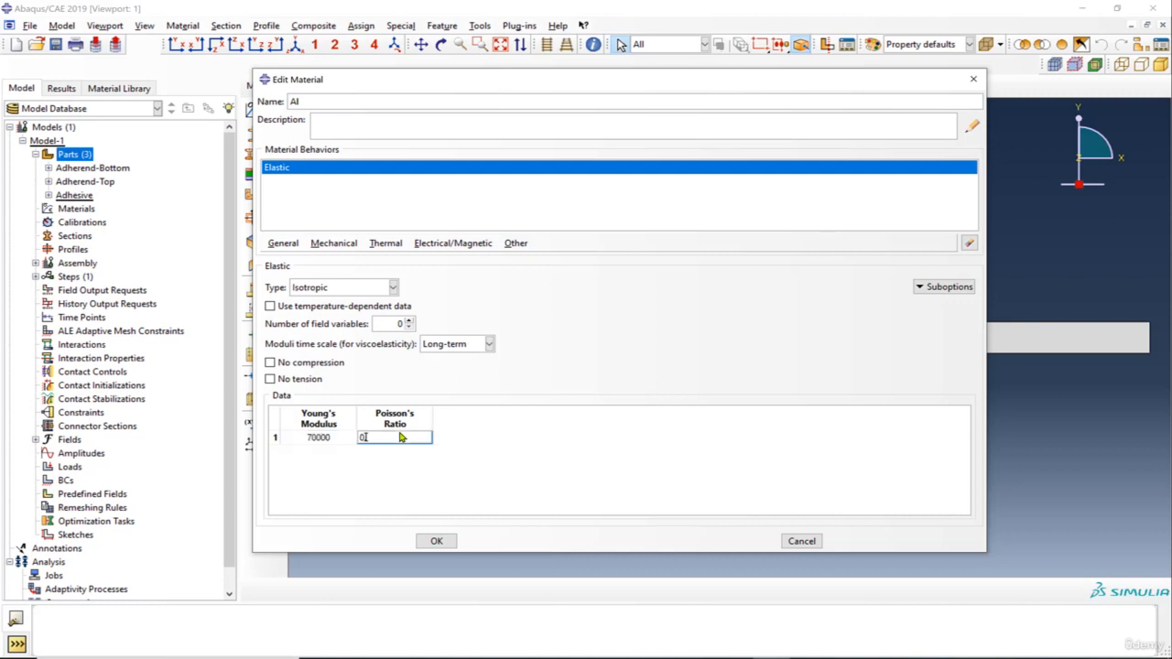
pyautogui.click(467, 476)
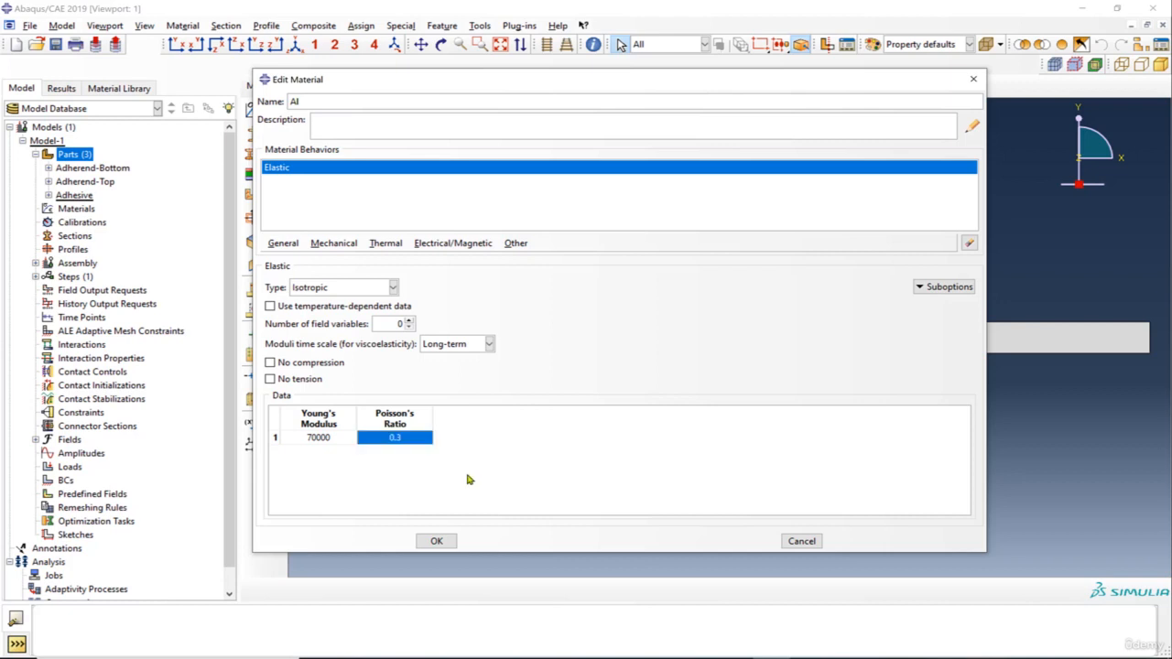
pyautogui.click(450, 541)
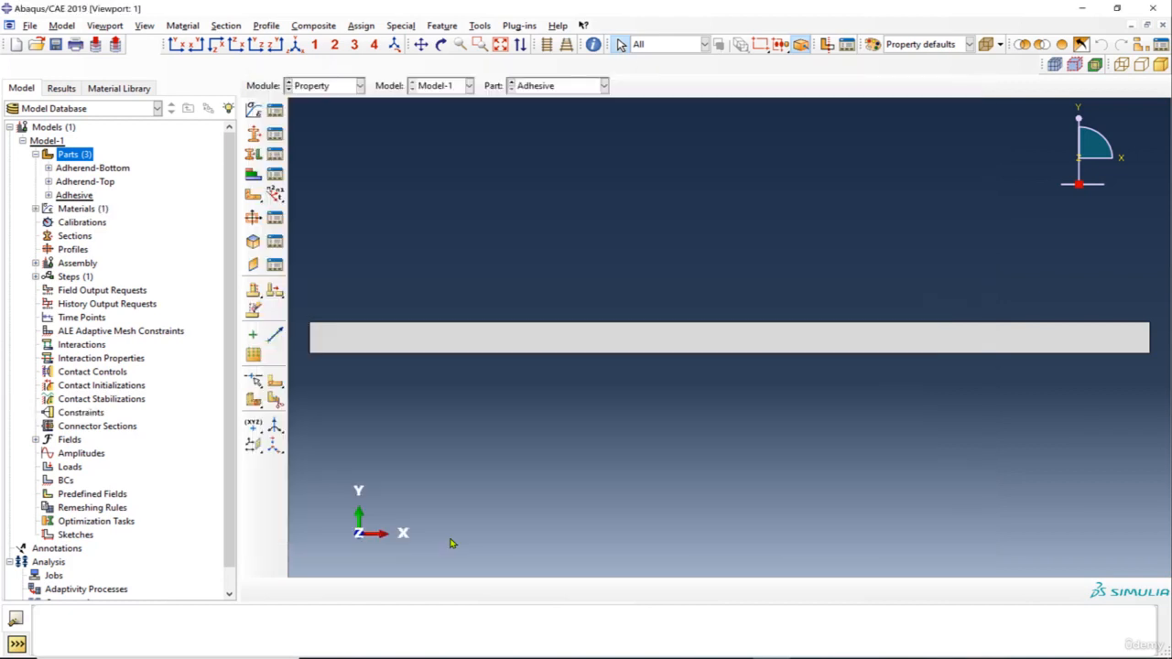
# Step: Start a second material named Adhesive and add isotropic elastic behavior to it
pyautogui.click(255, 112)
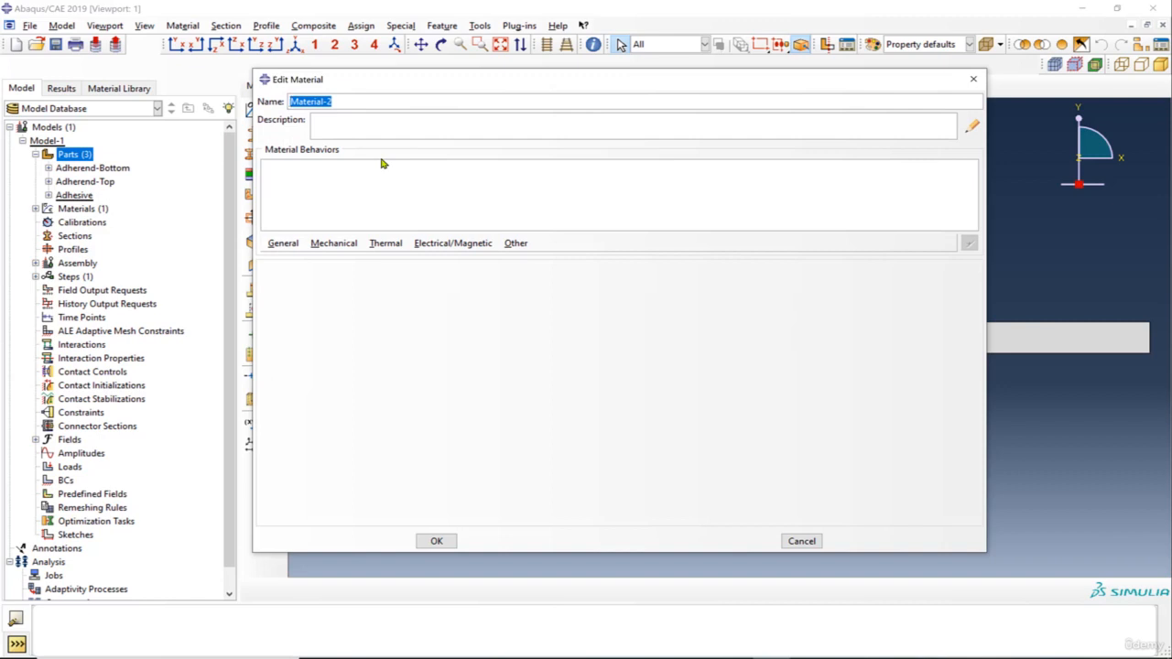
pyautogui.write('A')
pyautogui.write('ge')
pyautogui.write('hesive')
pyautogui.click(334, 243)
pyautogui.moveTo(366, 259)
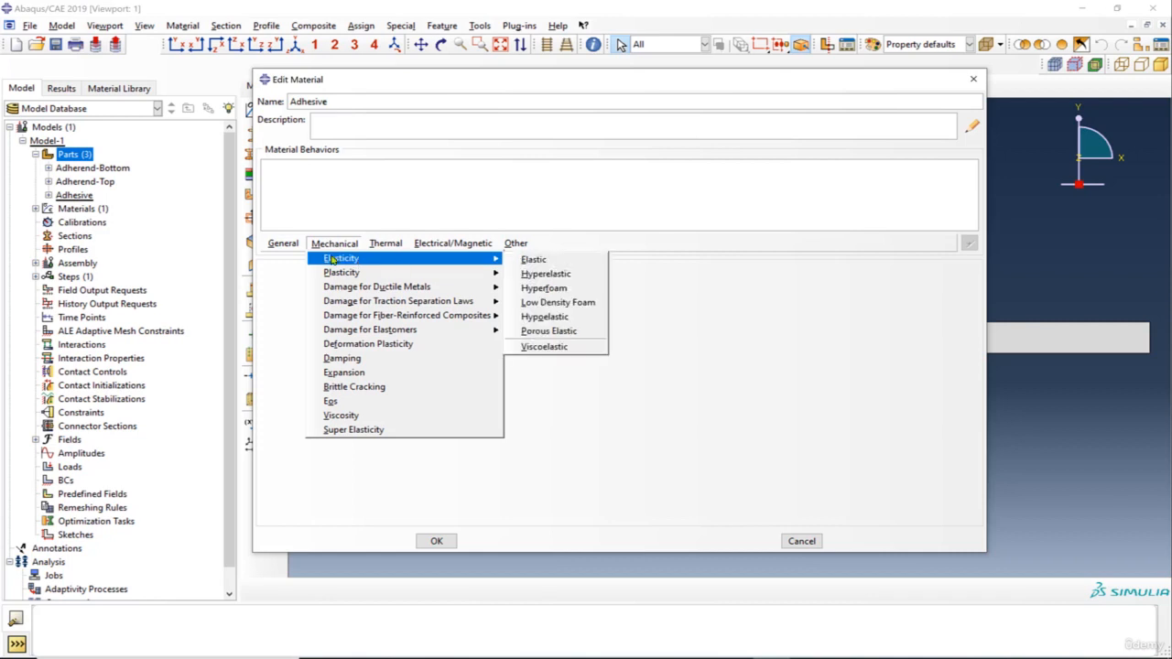
pyautogui.click(533, 260)
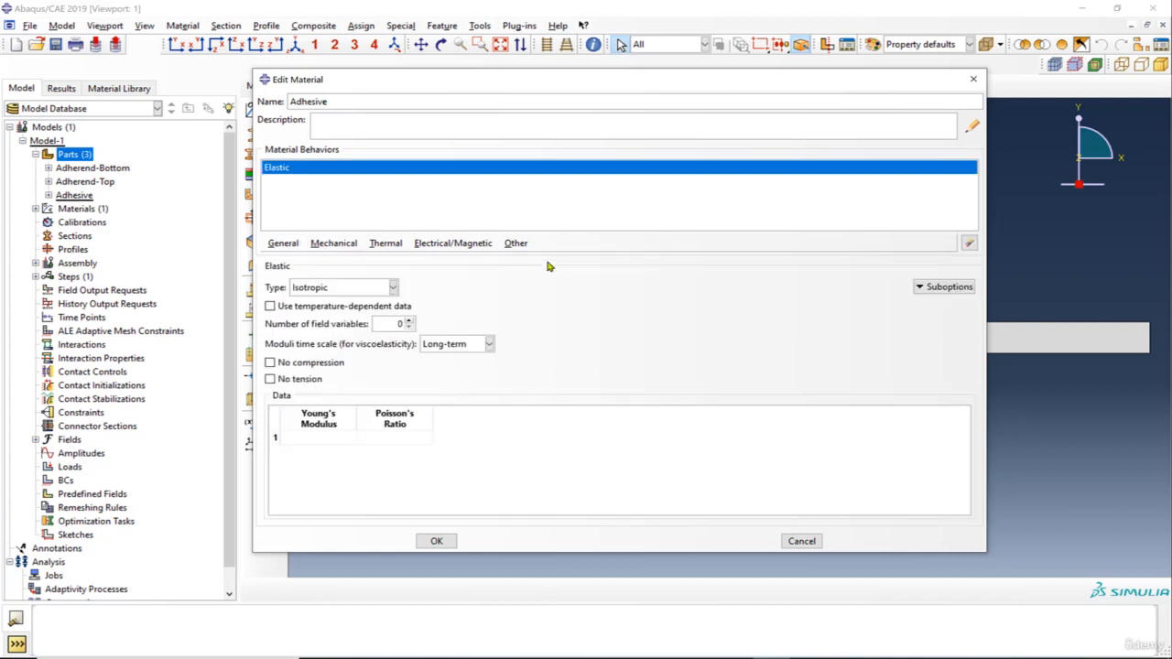
# Step: Enter the Adhesive material's Young's modulus and Poisson's ratio, and save the material
pyautogui.click(330, 437)
pyautogui.press('Tab')
pyautogui.click(437, 541)
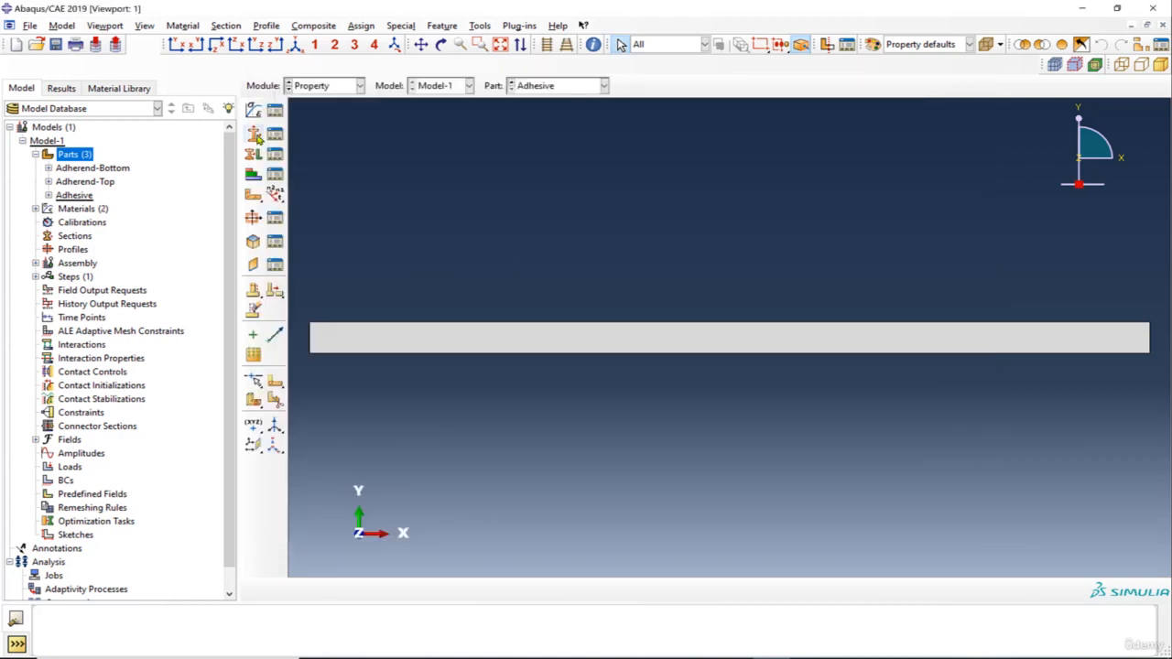
# Step: Make Adherend-Bottom the current part and start a solid homogeneous section named Al
pyautogui.click(602, 86)
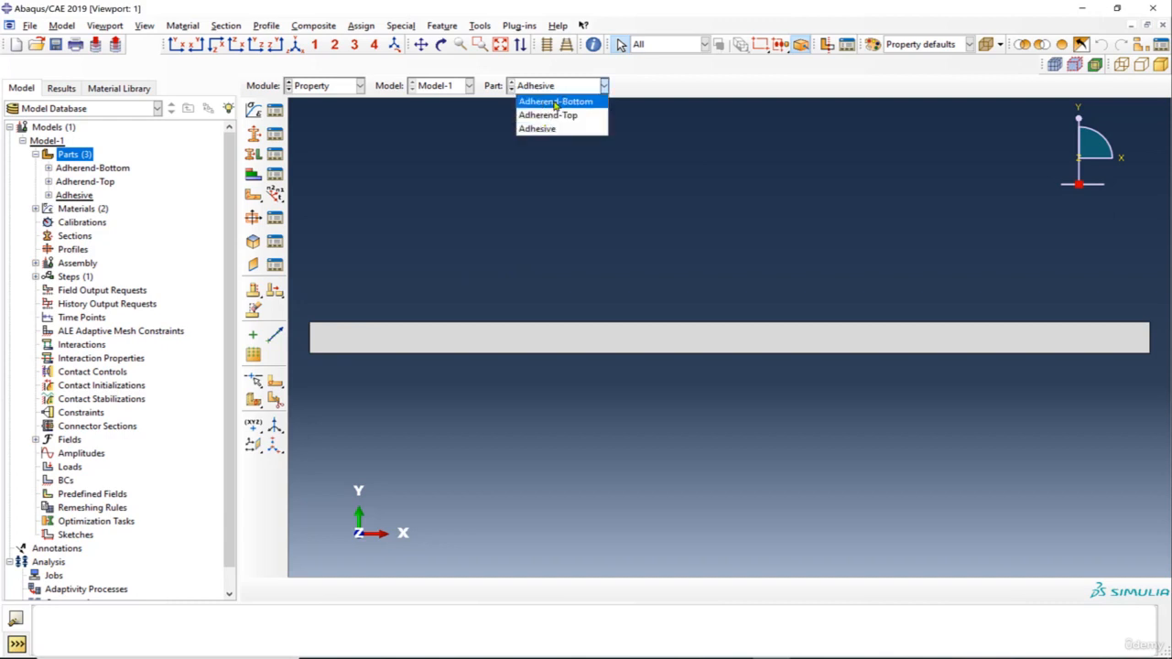
pyautogui.click(555, 102)
pyautogui.click(254, 134)
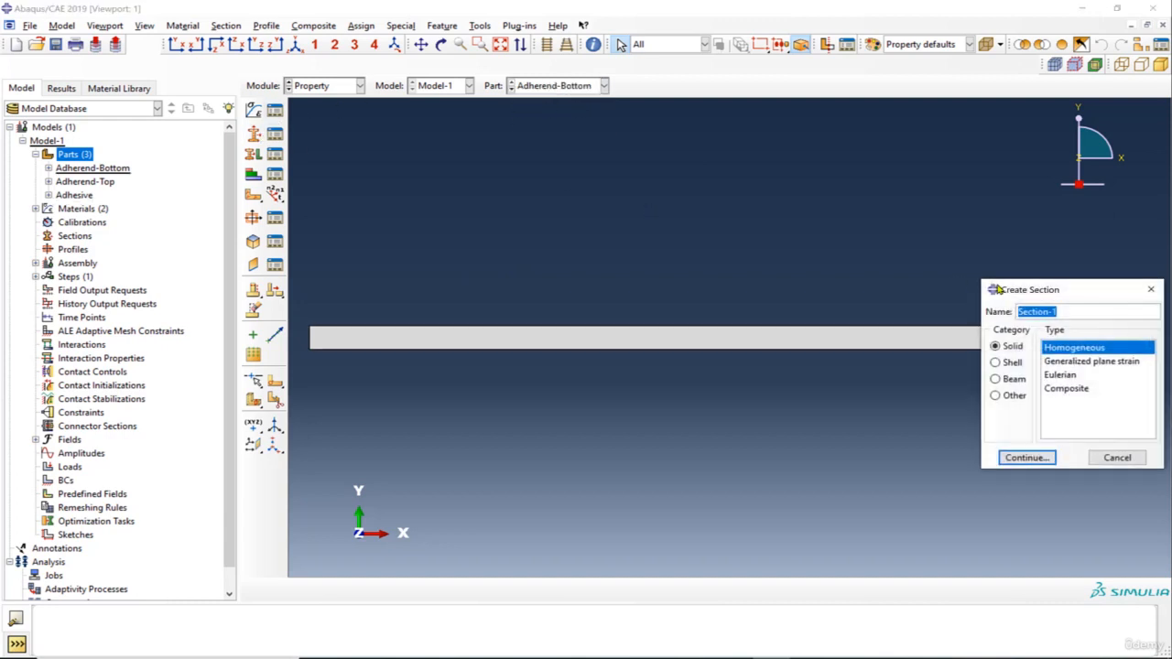
pyautogui.moveTo(1108, 291); pyautogui.dragTo(593, 138)
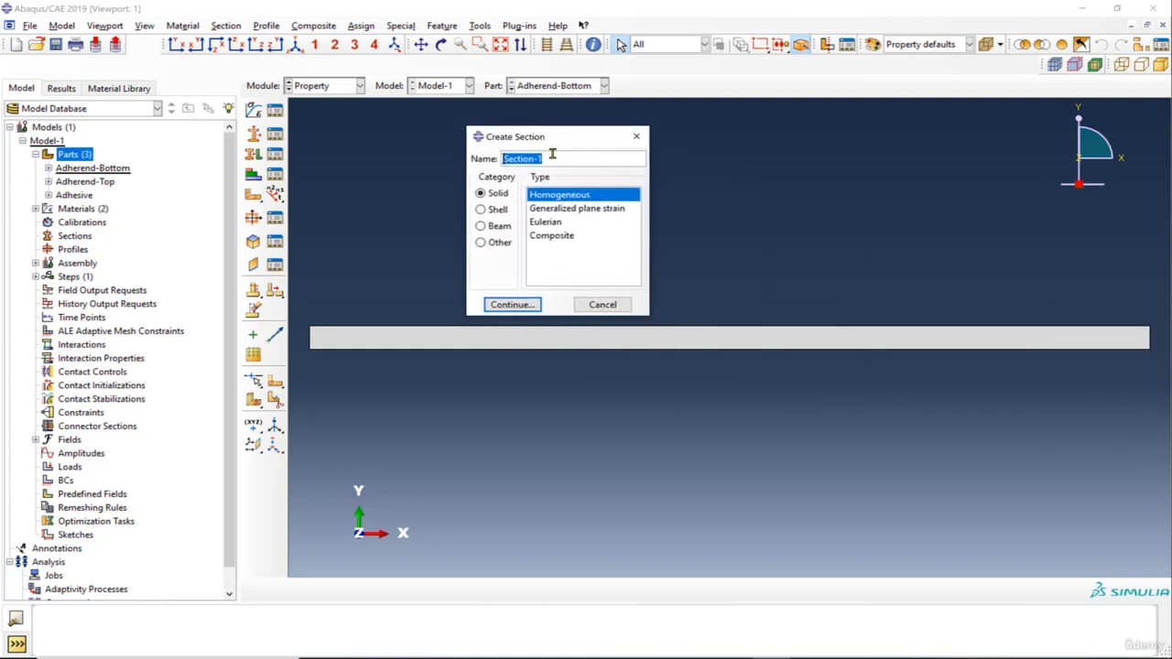
pyautogui.write('Al')
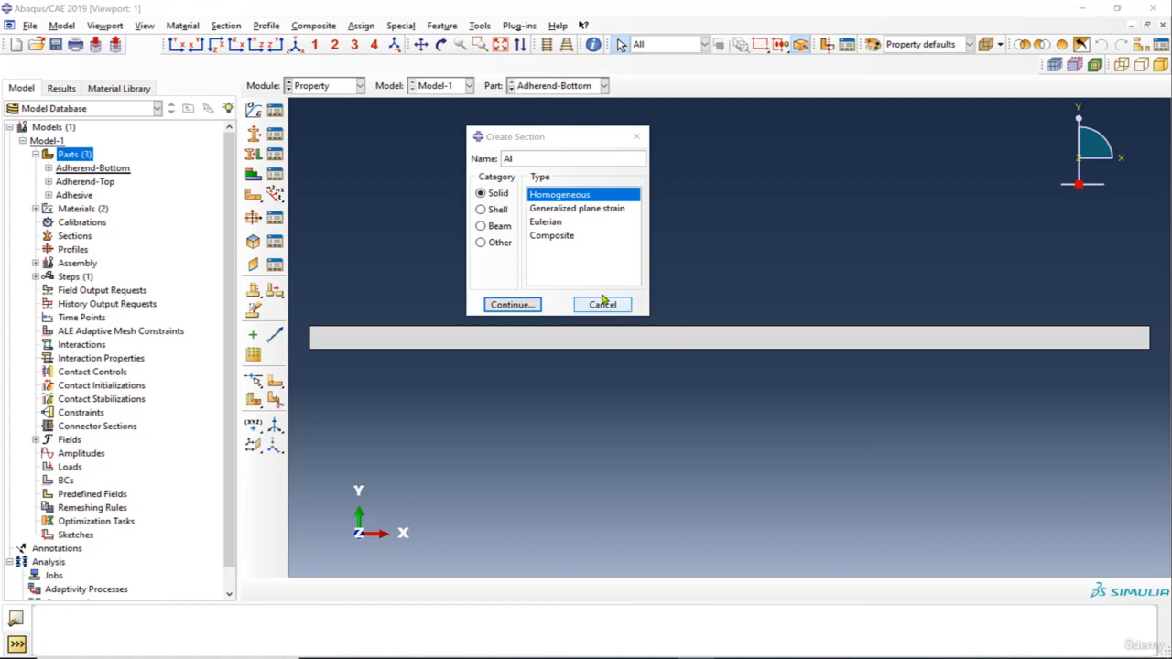
pyautogui.click(504, 307)
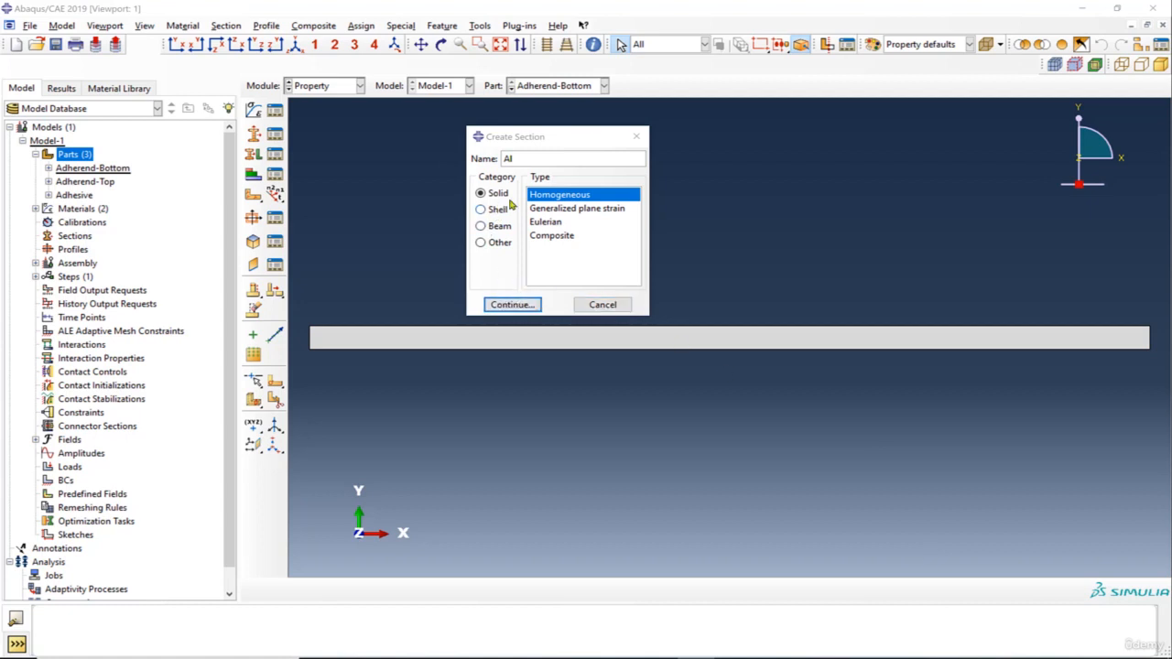
pyautogui.click(515, 306)
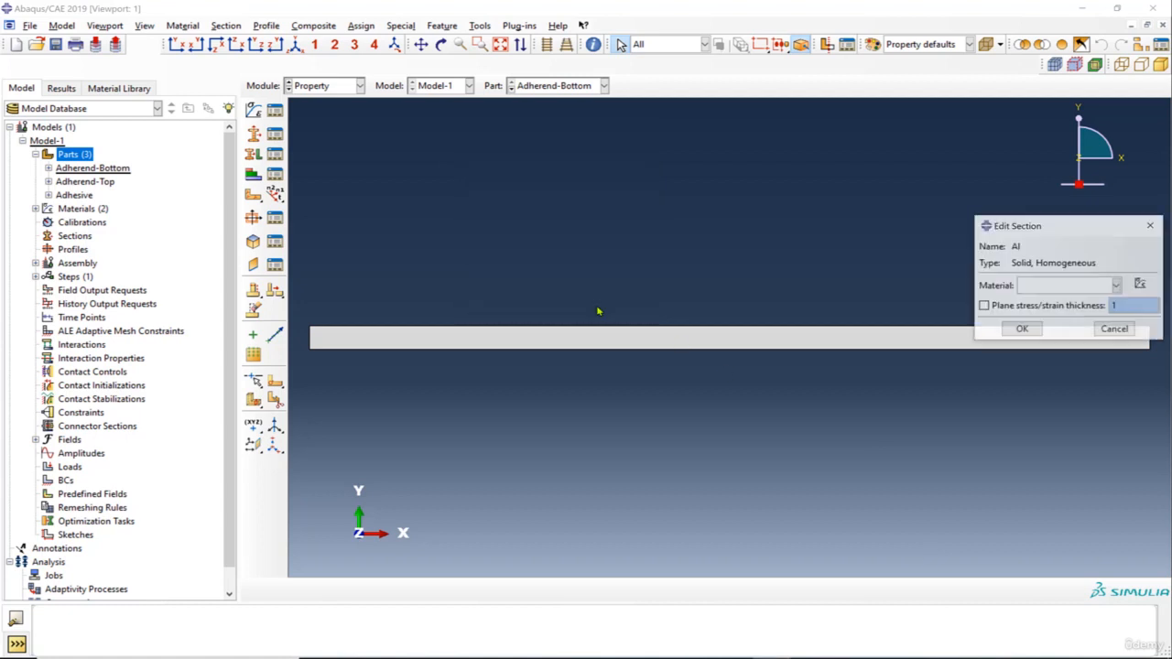
# Step: Give the Al section the Al material and a plane stress/strain thickness of 25, and save it
pyautogui.moveTo(1019, 225); pyautogui.dragTo(573, 164)
pyautogui.click(619, 226)
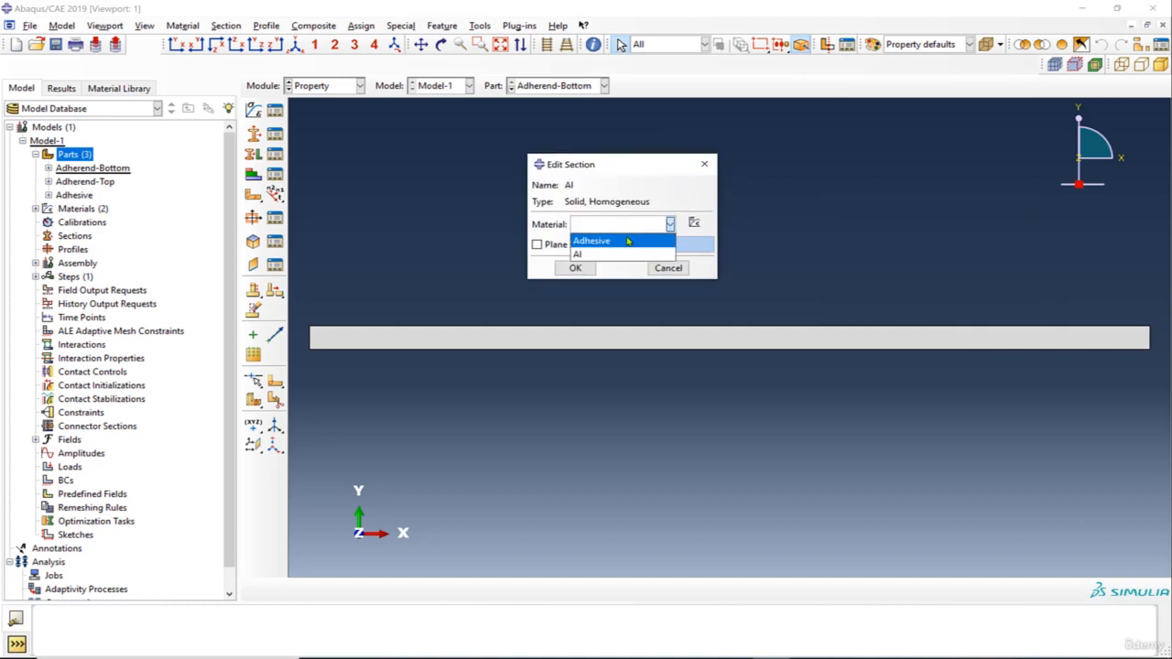
pyautogui.click(593, 256)
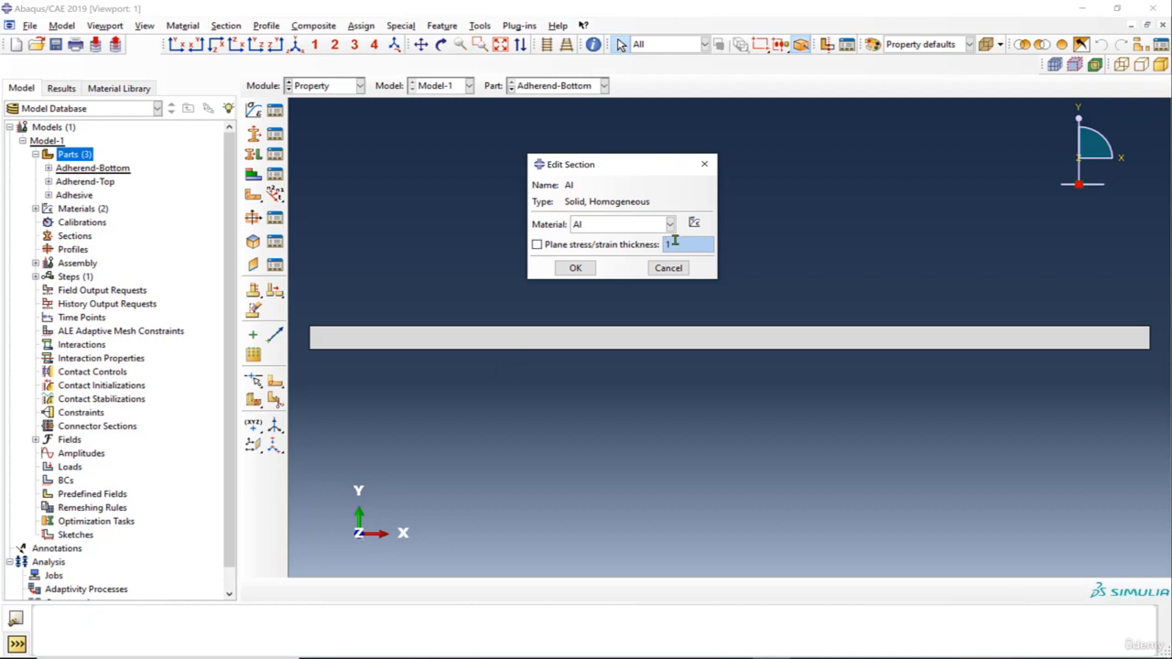
pyautogui.click(554, 251)
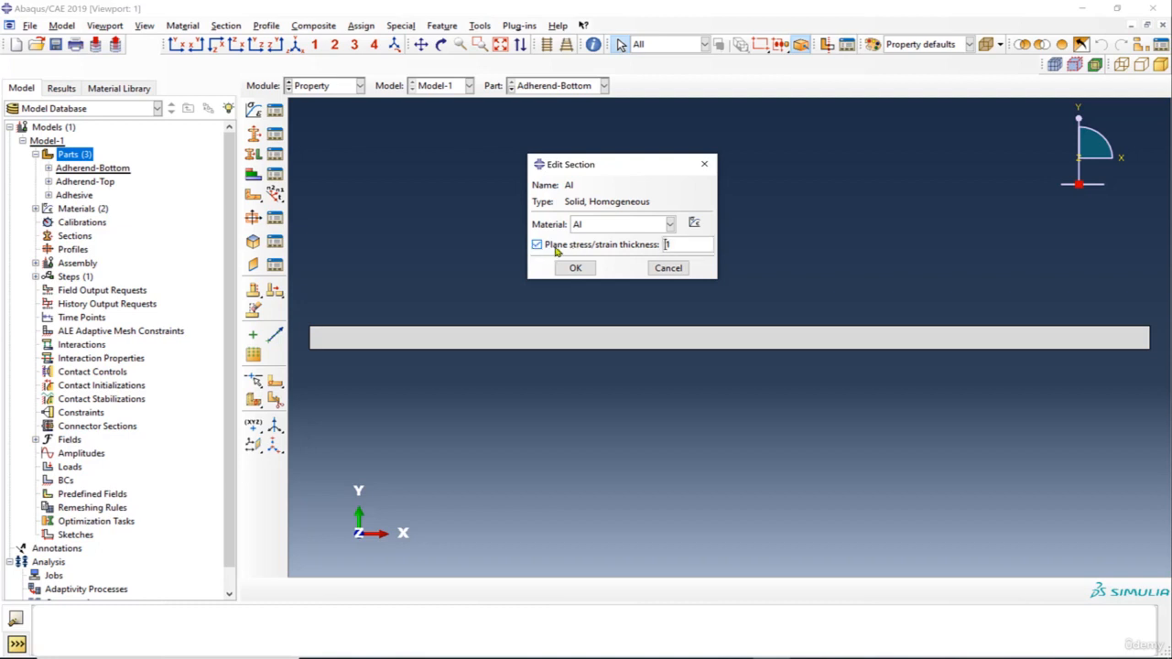
pyautogui.doubleClick(665, 245)
pyautogui.write('25')
pyautogui.click(577, 267)
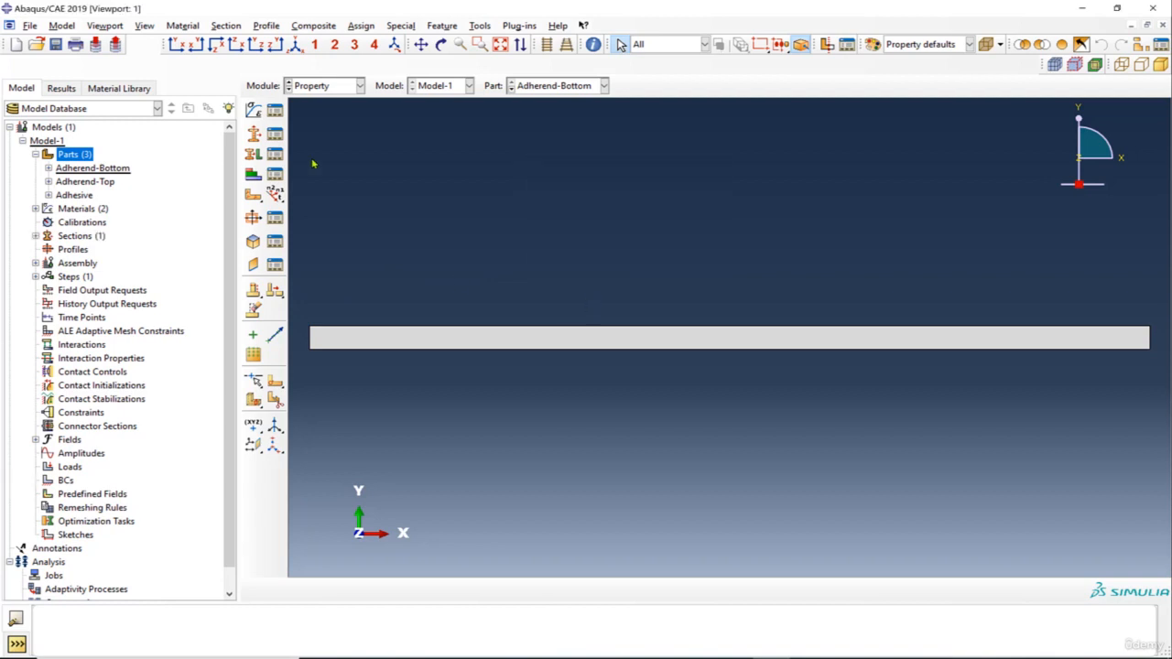
# Step: Assign the Al section to the whole Adherend-Bottom part, with thickness taken from the section
pyautogui.click(253, 153)
pyautogui.click(582, 338)
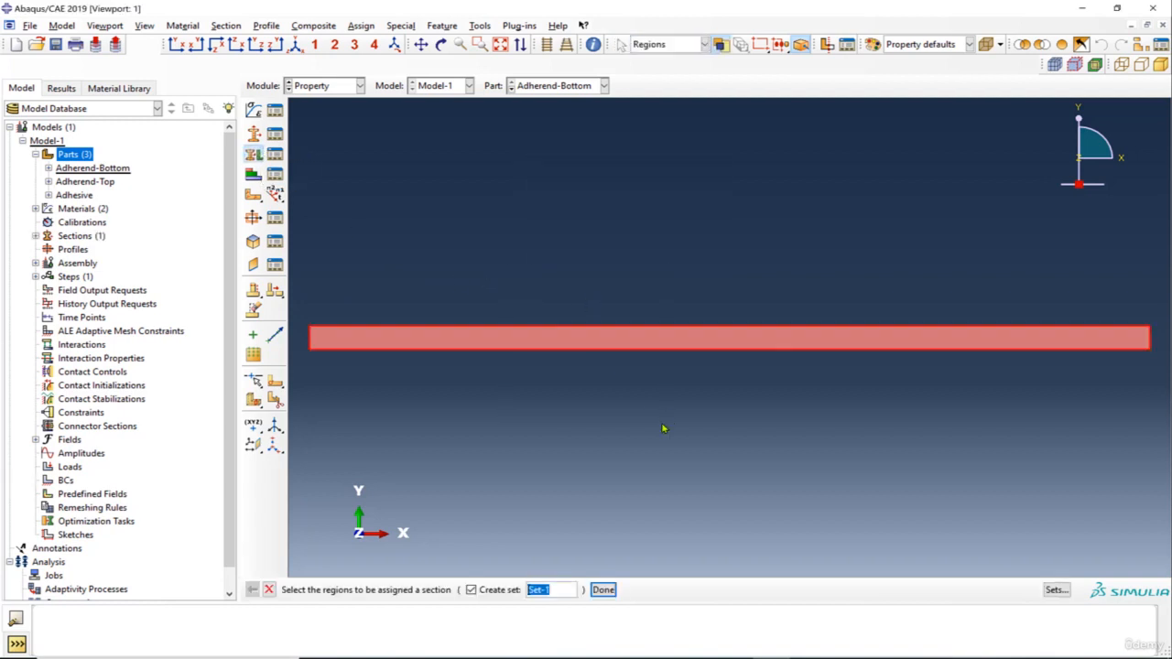
pyautogui.click(603, 590)
pyautogui.click(1032, 518)
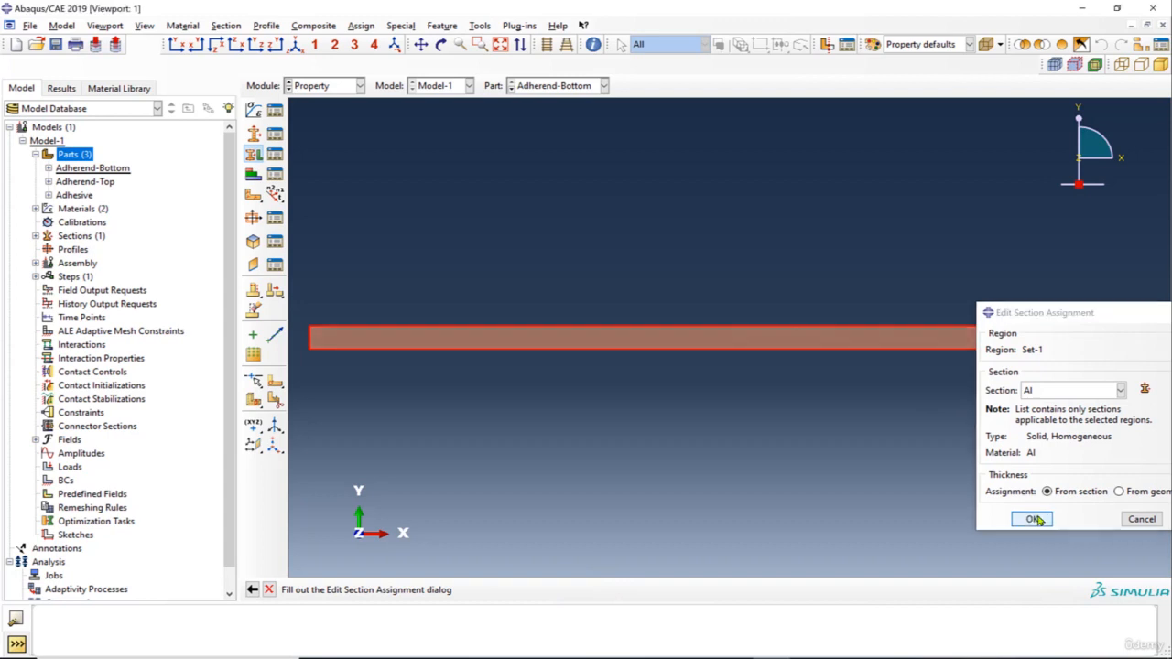
# Step: Switch to the Adherend-Top part and assign the Al section to its whole region
pyautogui.click(554, 87)
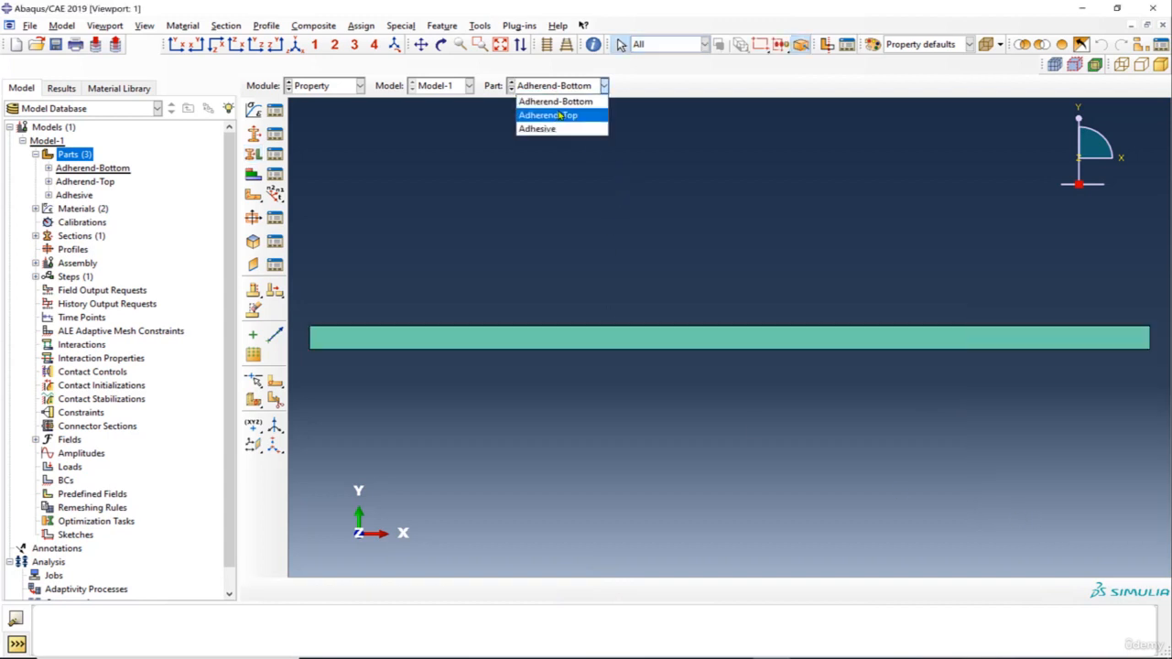
pyautogui.click(561, 115)
pyautogui.click(252, 154)
pyautogui.moveTo(469, 240); pyautogui.dragTo(724, 454)
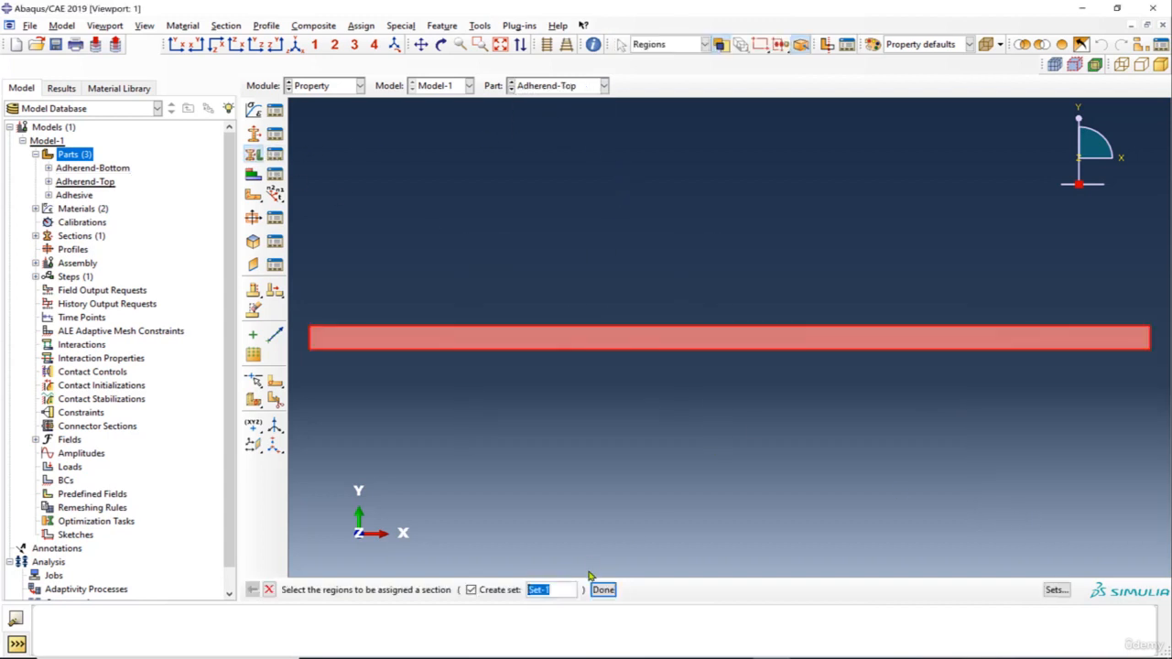
pyautogui.click(603, 589)
pyautogui.click(1034, 519)
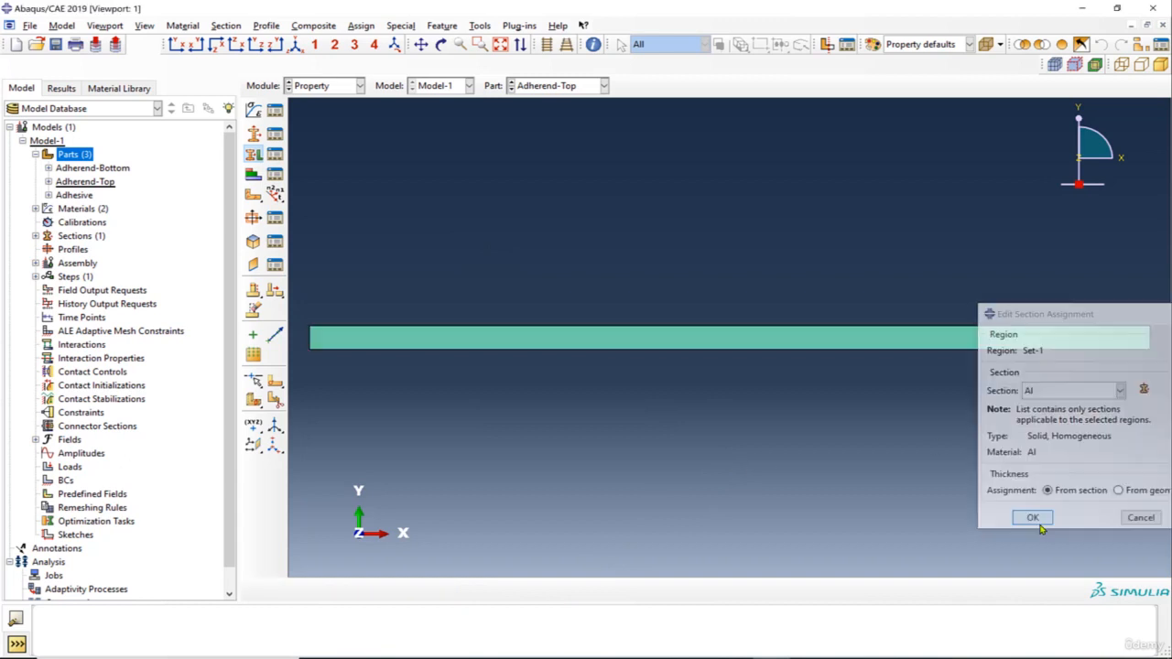
# Step: Make Adhesive the current part
pyautogui.click(589, 87)
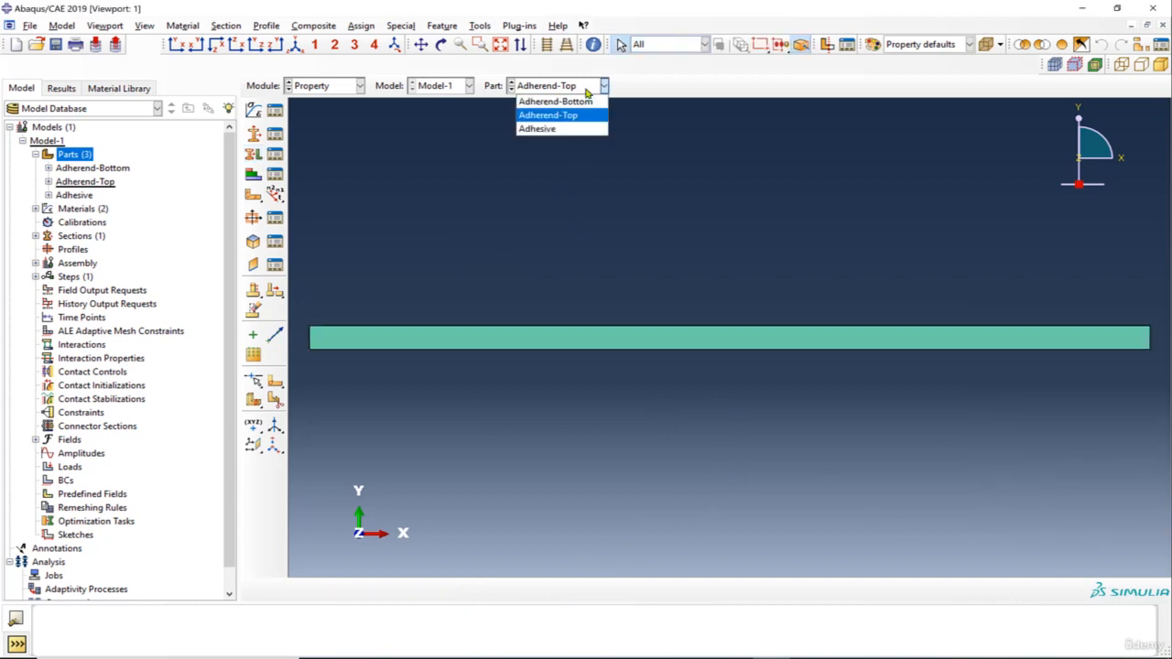
pyautogui.click(585, 128)
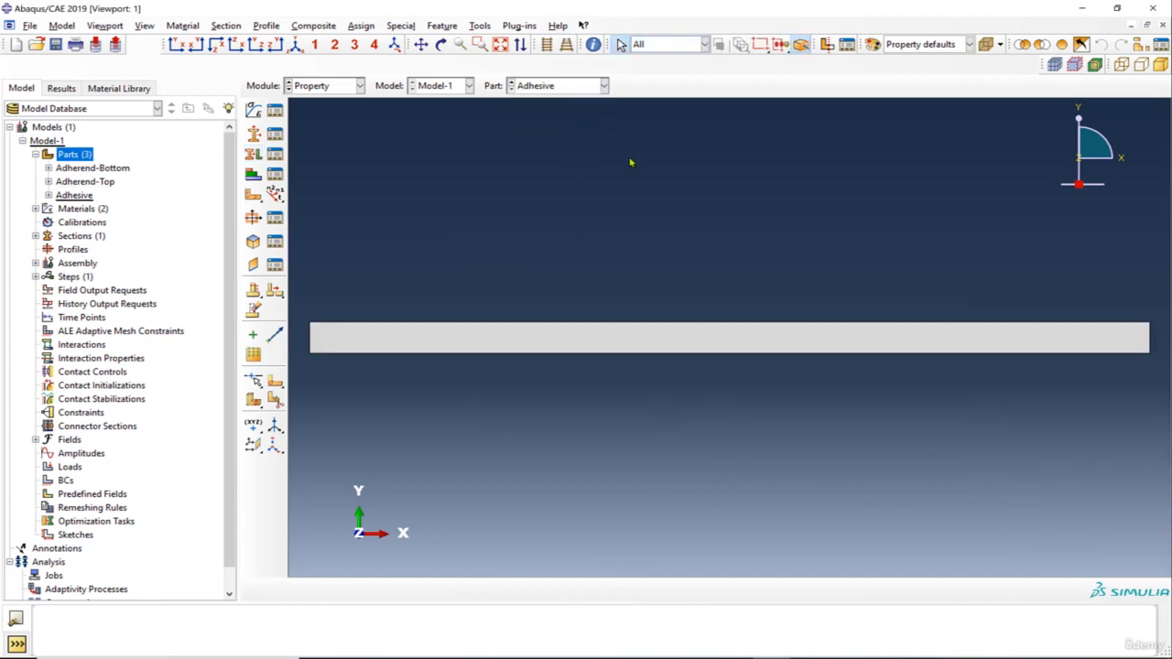
pyautogui.click(252, 110)
pyautogui.write('Ad')
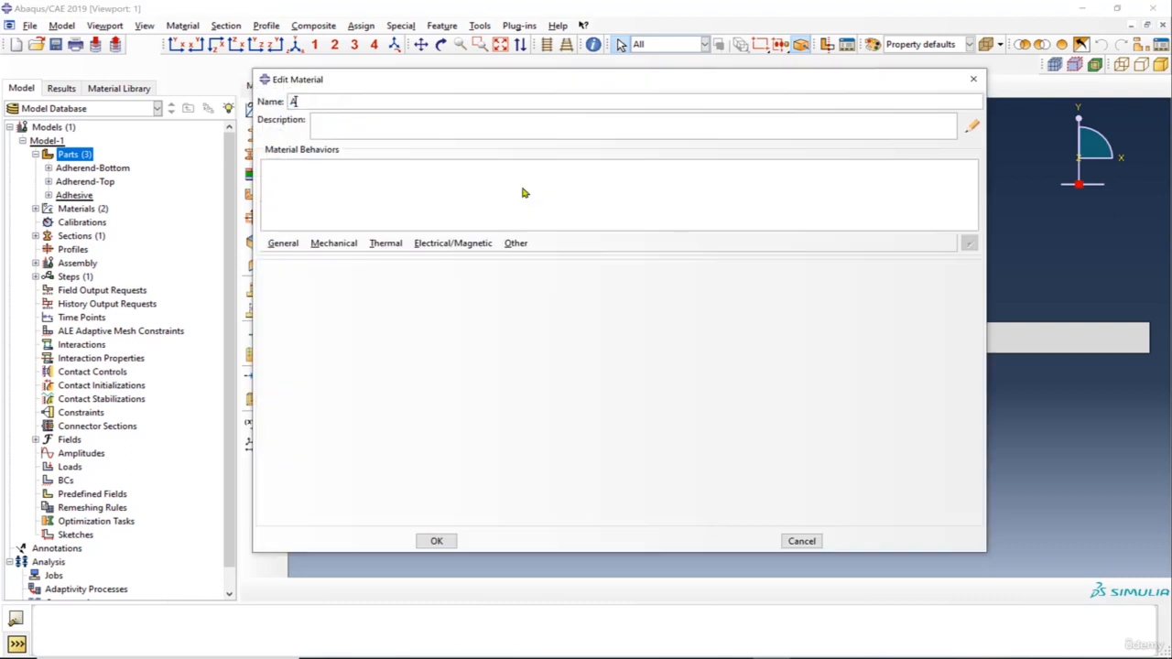
pyautogui.click(973, 78)
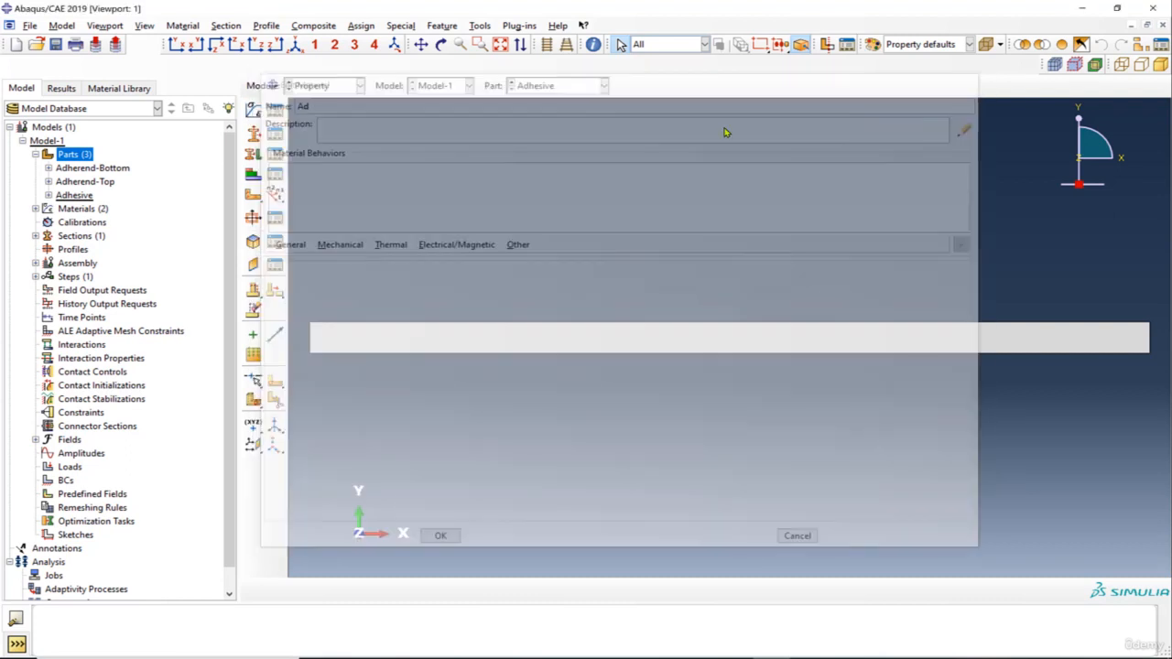
# Step: Create a solid homogeneous section named Adhesive with the Adhesive material and a plane stress/strain thickness of 25
pyautogui.click(254, 134)
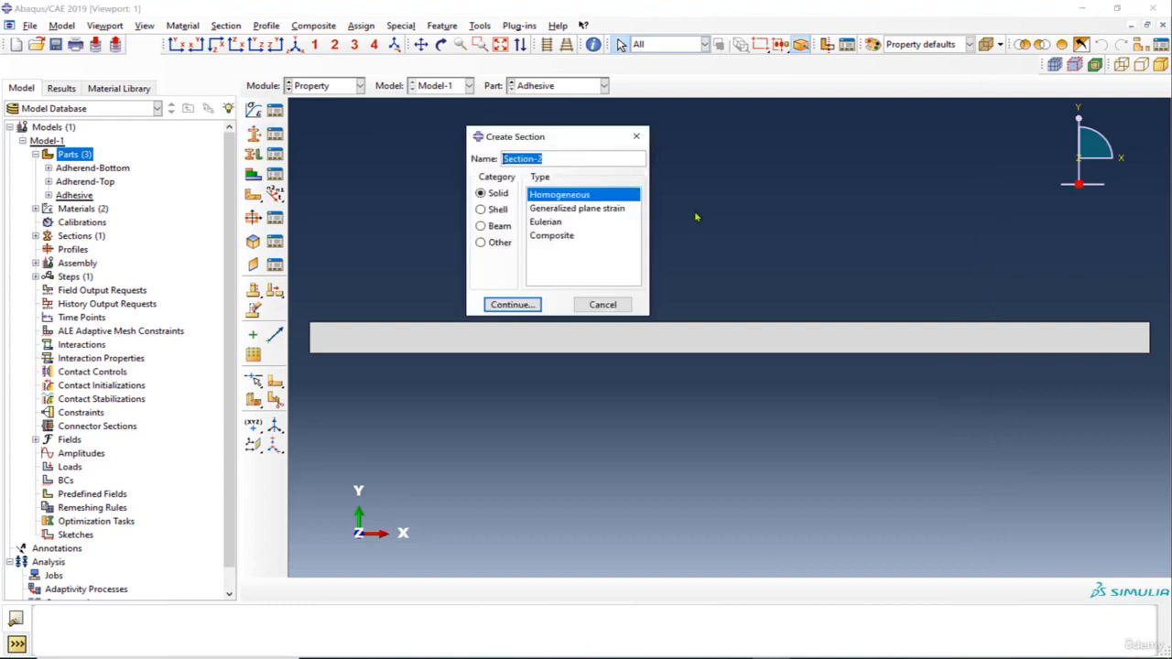
pyautogui.write('Adhesive')
pyautogui.click(534, 304)
pyautogui.click(604, 225)
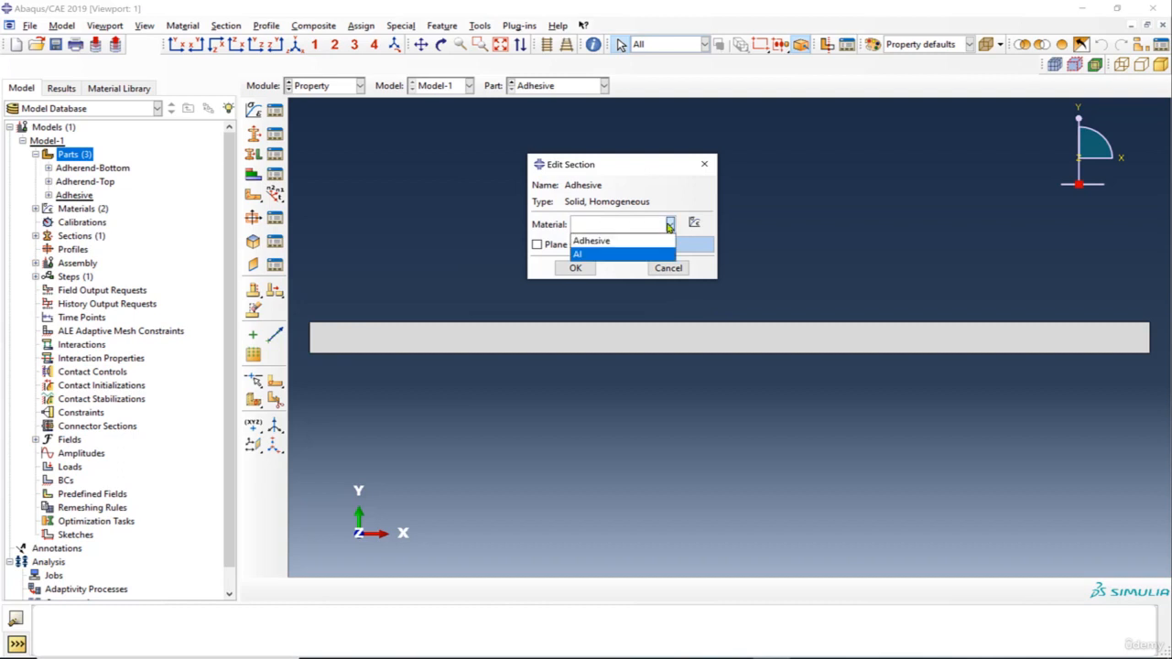
pyautogui.click(597, 242)
pyautogui.click(537, 245)
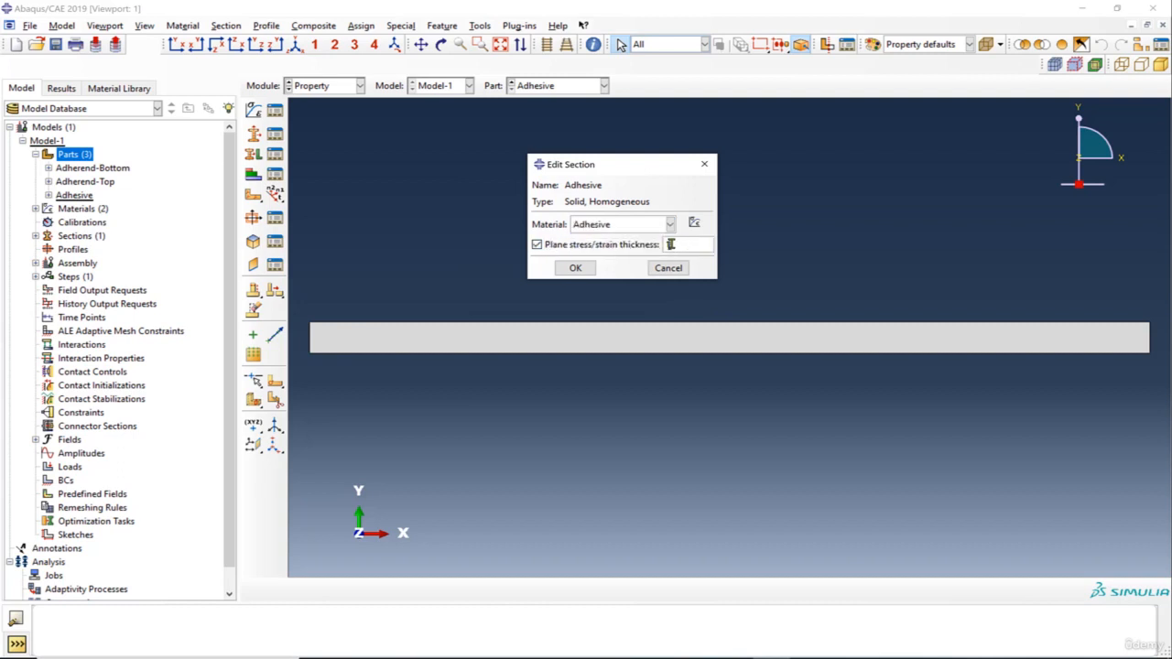
pyautogui.doubleClick(671, 245)
pyautogui.write('25')
pyautogui.click(577, 267)
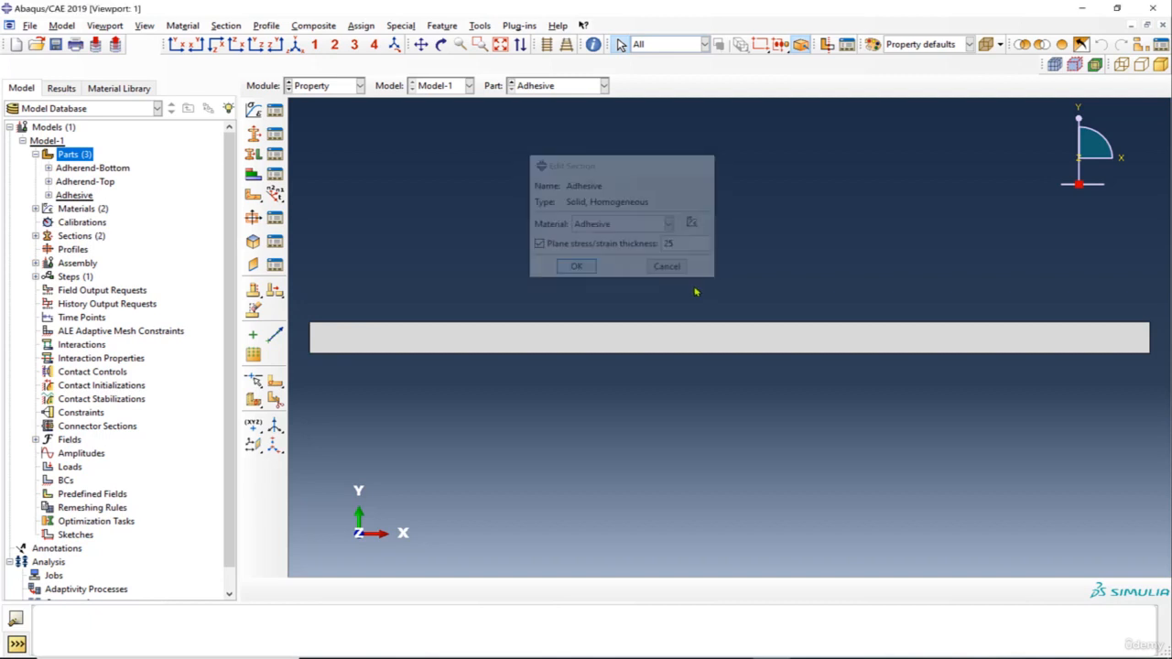
# Step: Assign the Adhesive section to the whole Adhesive part, with thickness taken from the section
pyautogui.click(253, 154)
pyautogui.click(540, 337)
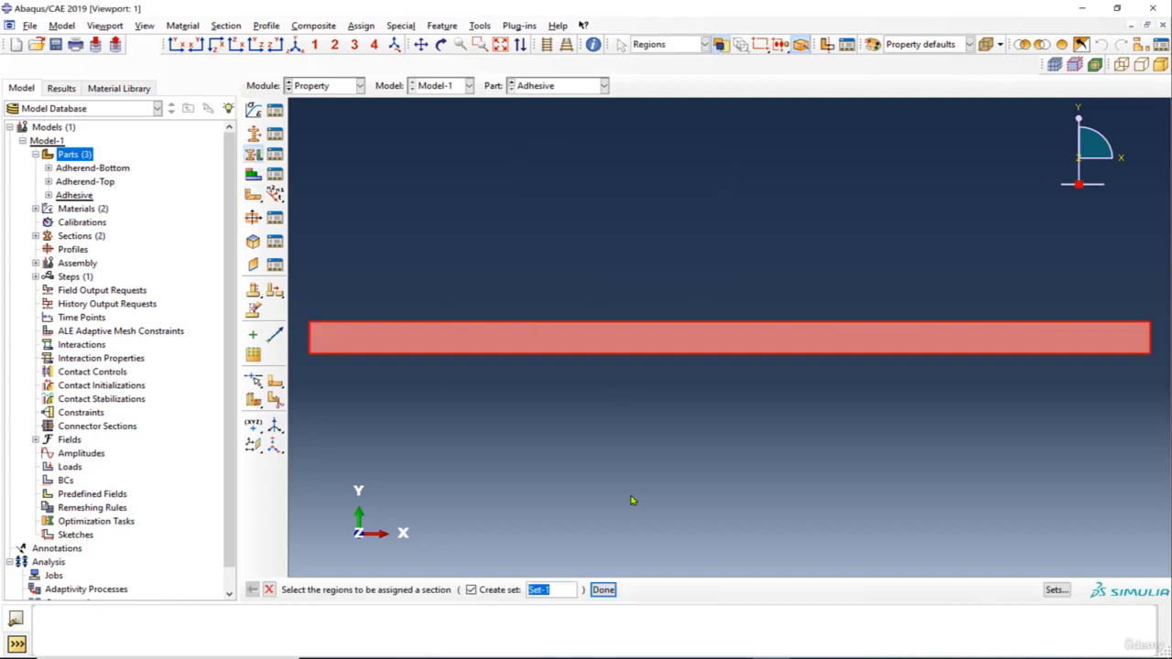
pyautogui.click(604, 590)
pyautogui.moveTo(1026, 317); pyautogui.dragTo(480, 114)
pyautogui.click(575, 188)
pyautogui.click(509, 204)
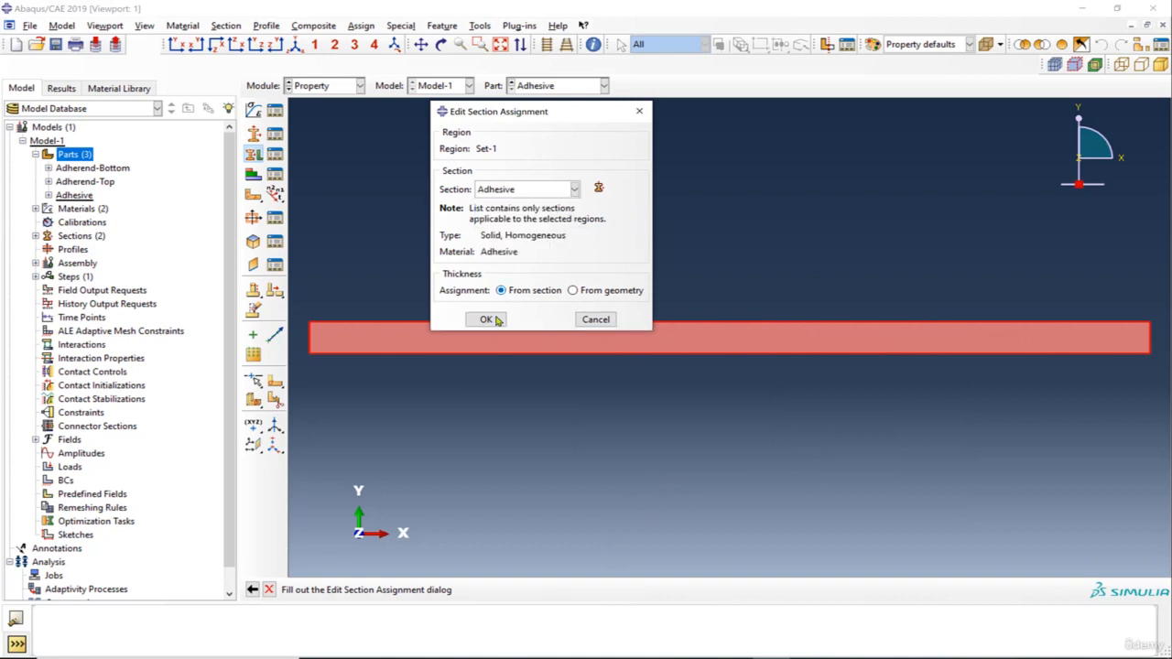
pyautogui.click(488, 321)
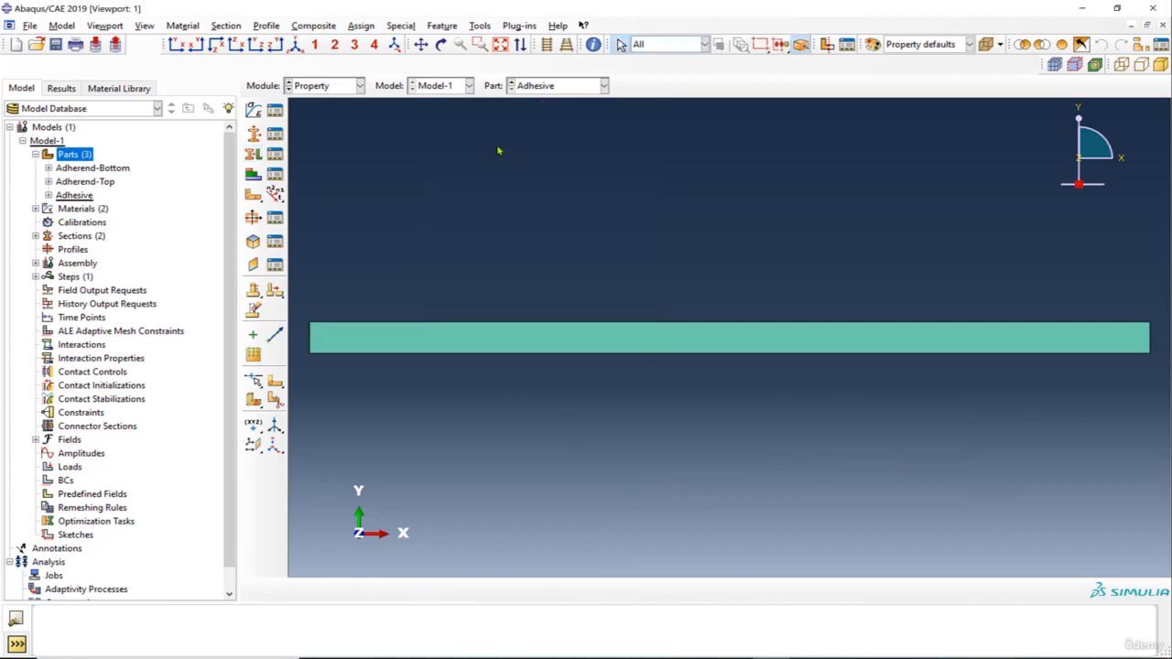
# Step: Check the section assignments by displaying Adherend-Bottom, Adherend-Top and Adhesive in turn
pyautogui.click(557, 86)
pyautogui.click(555, 100)
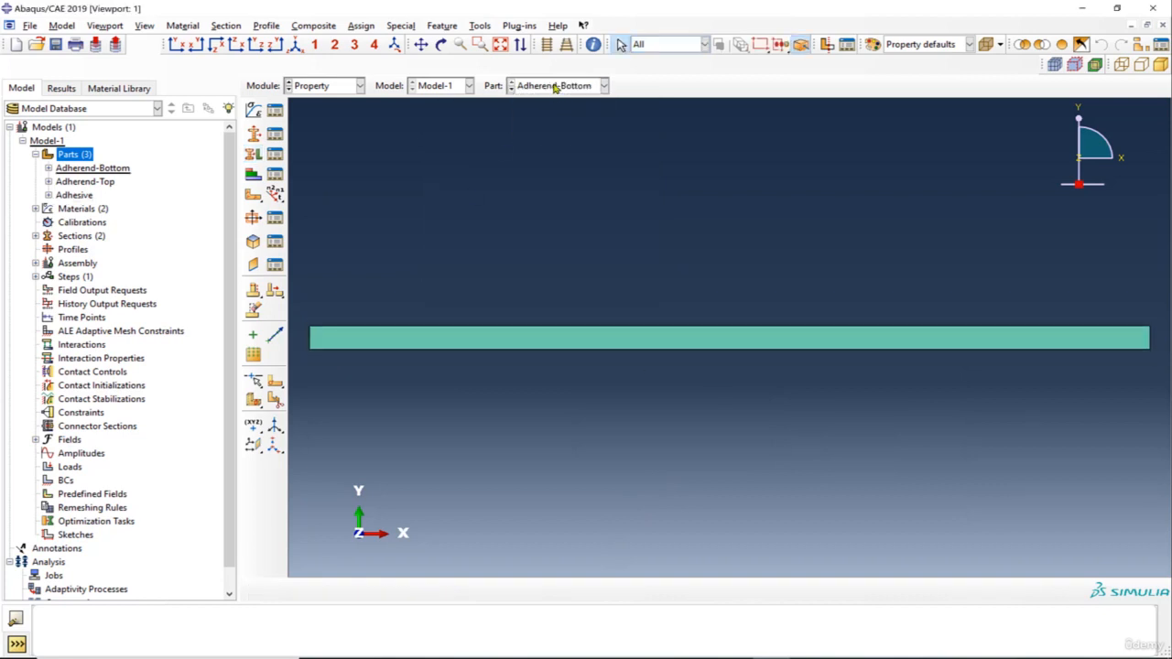
pyautogui.click(554, 85)
pyautogui.click(555, 115)
pyautogui.click(555, 87)
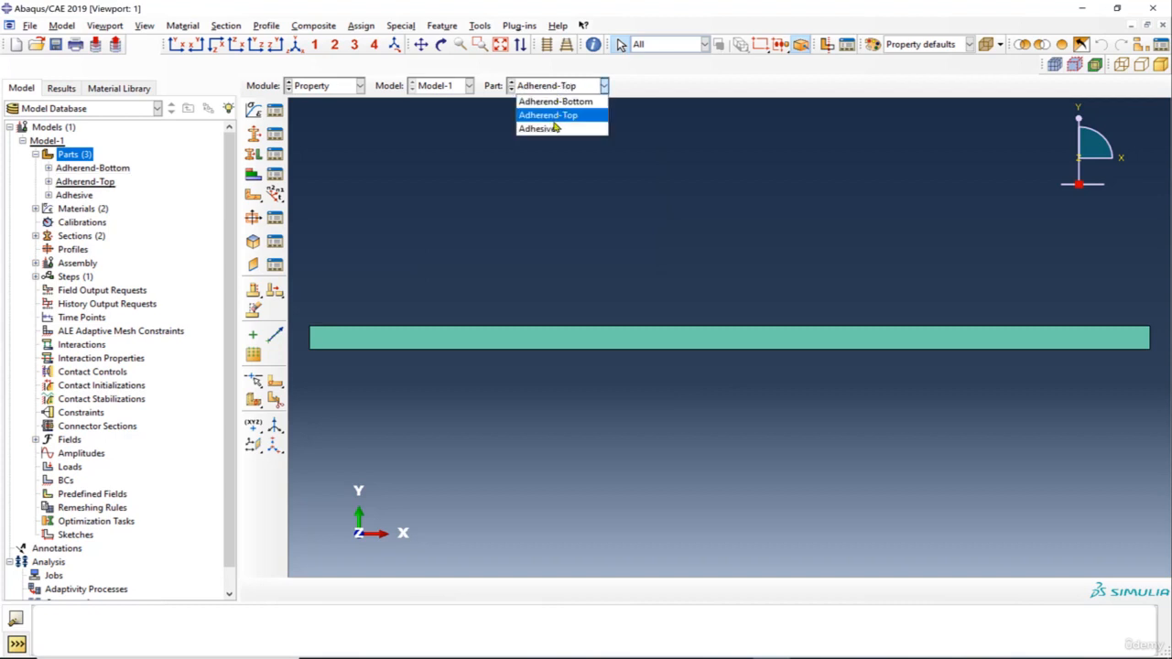
pyautogui.click(555, 128)
# Step: In the Assembly module, create dependent instances of Adherend-Top and Adhesive with auto-offset from other instances
pyautogui.click(331, 88)
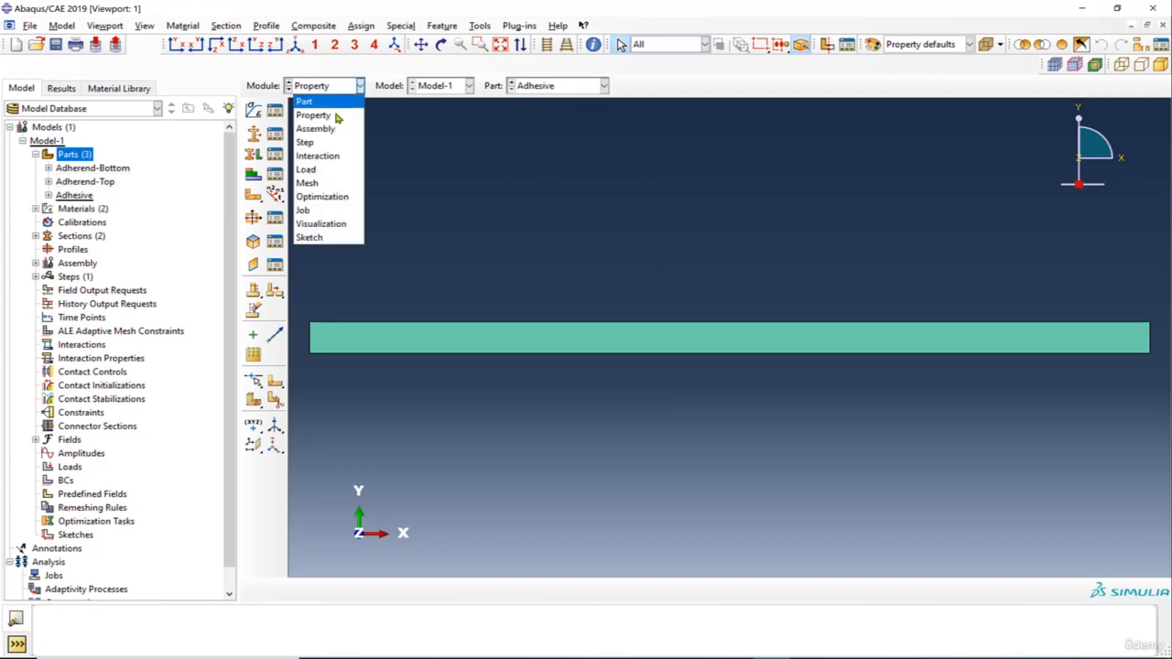
pyautogui.click(334, 128)
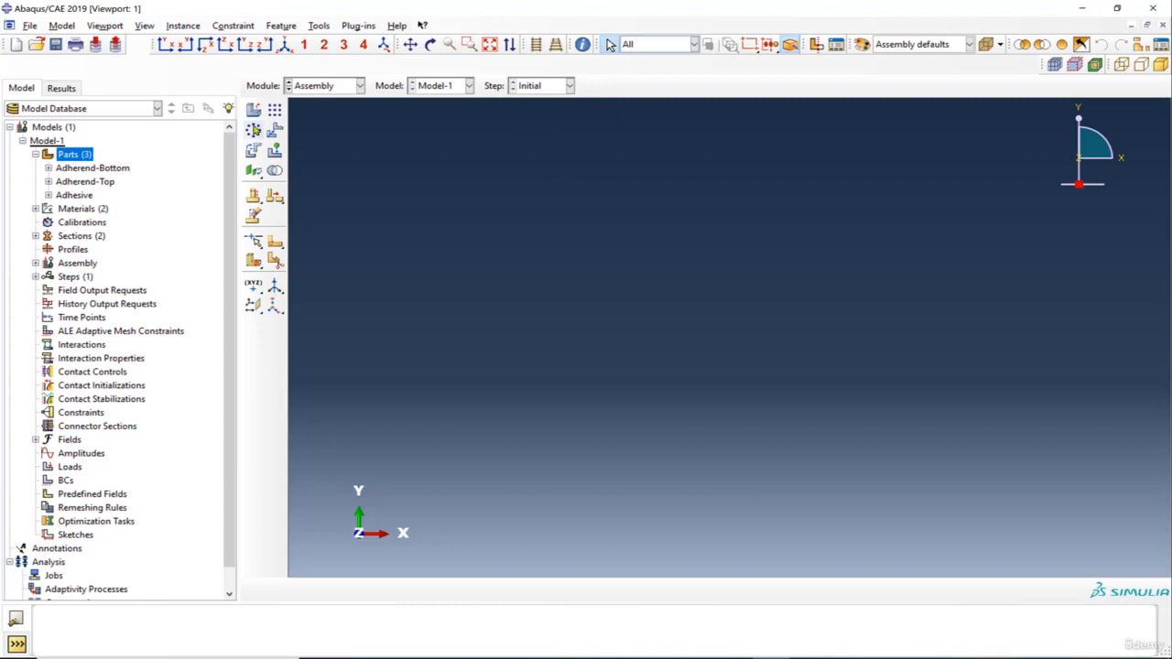
pyautogui.click(253, 109)
pyautogui.moveTo(1014, 241); pyautogui.dragTo(532, 173)
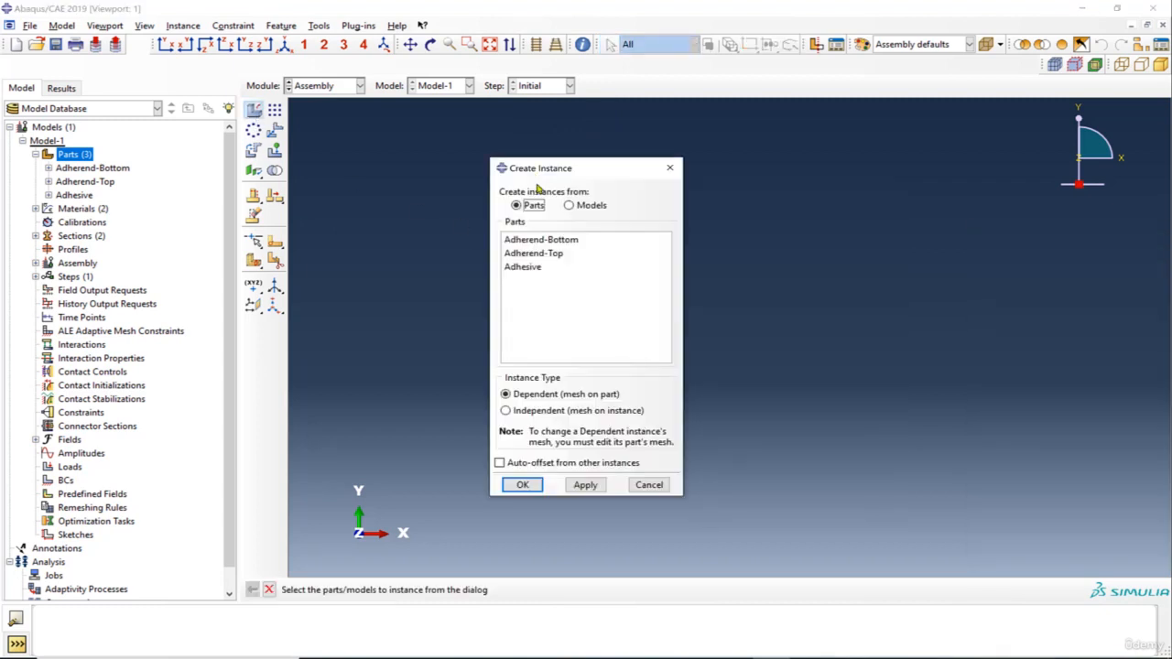
pyautogui.click(535, 254)
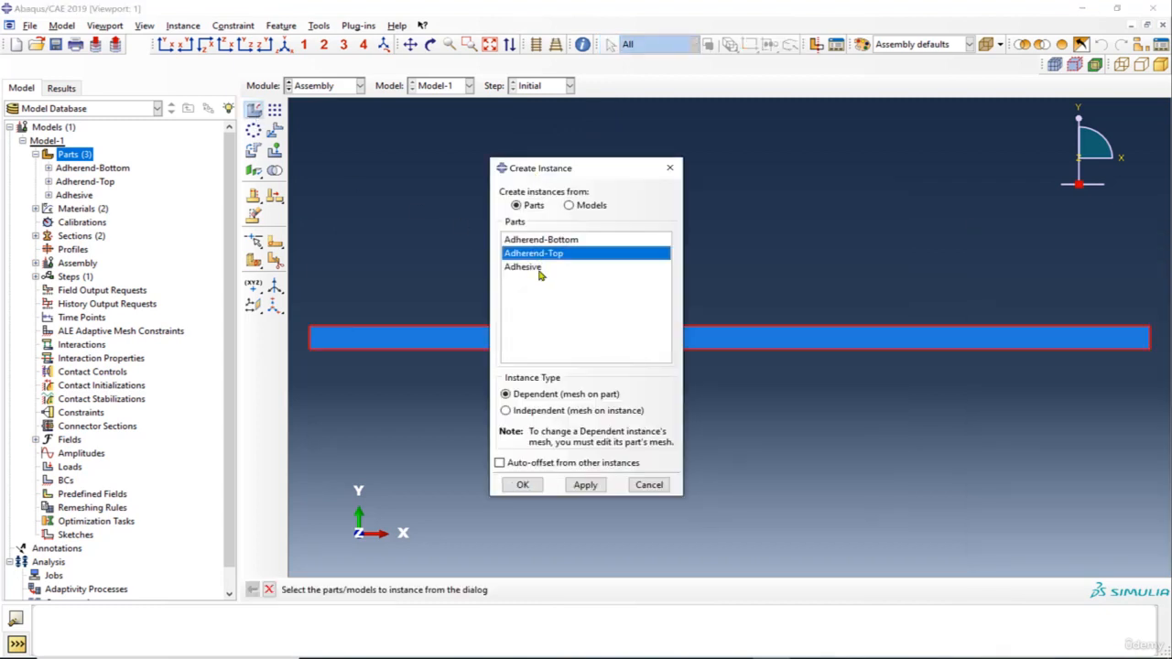
pyautogui.keyDown('shift'); pyautogui.click(539, 268); pyautogui.keyUp('shift')
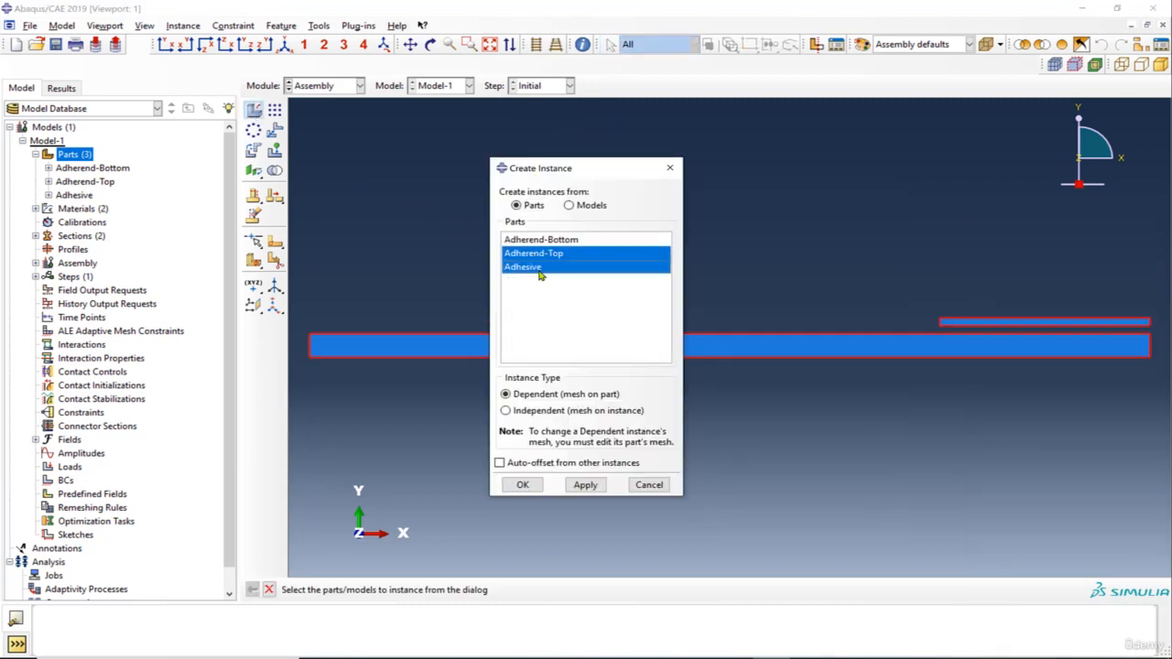
pyautogui.click(529, 467)
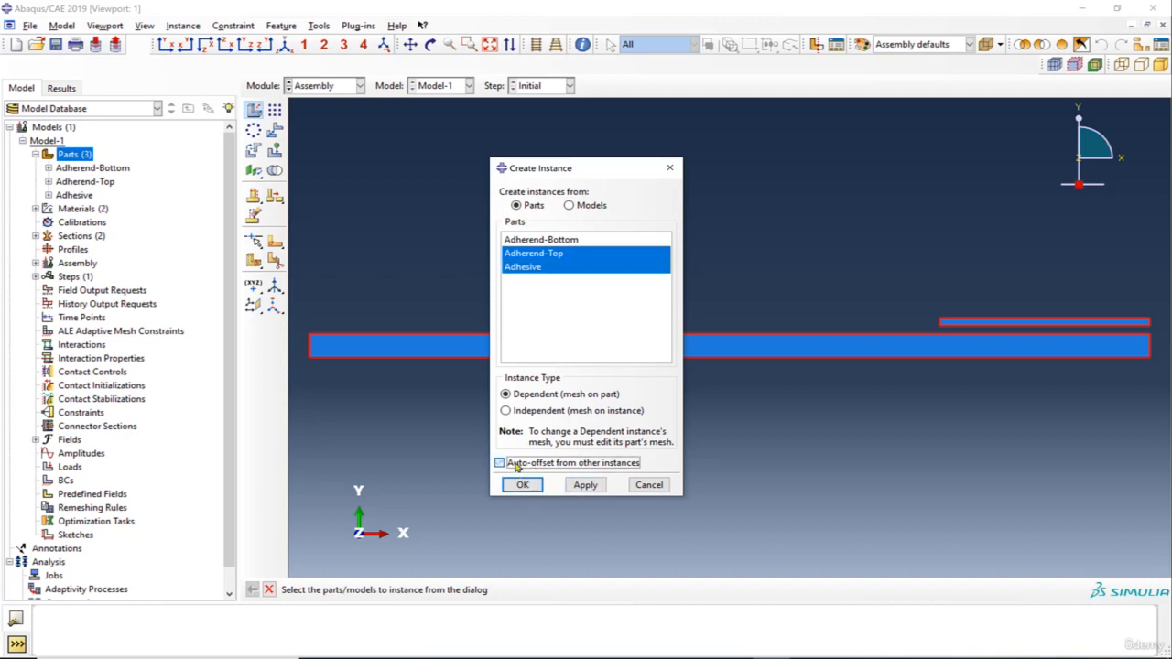
pyautogui.click(515, 467)
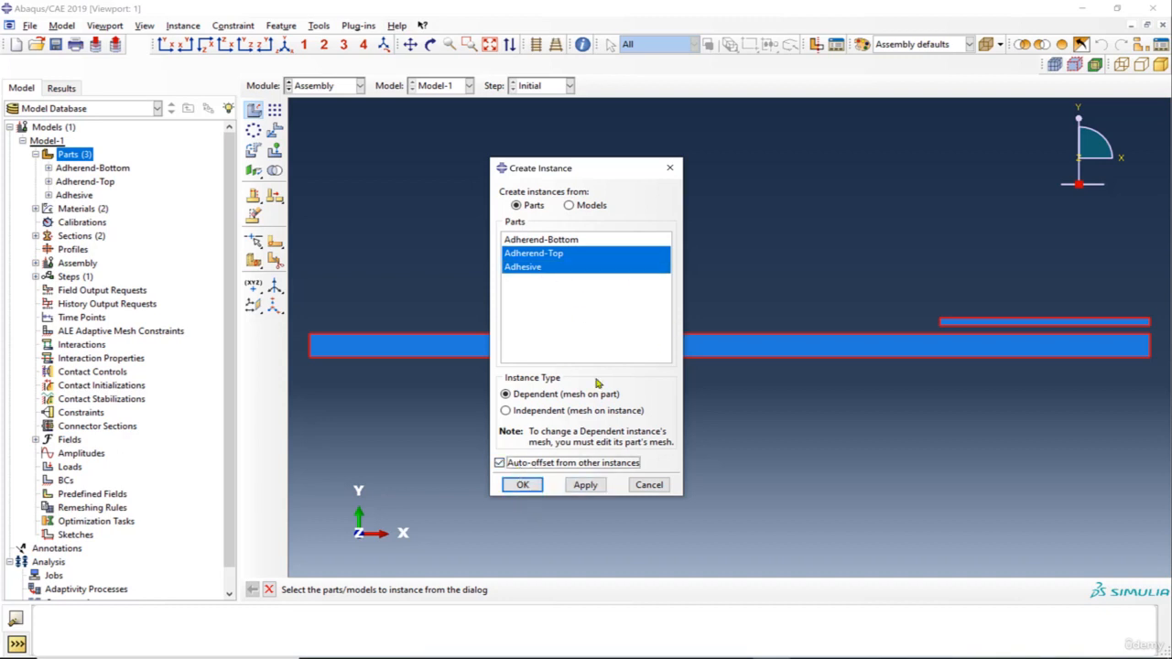
pyautogui.click(527, 464)
pyautogui.click(526, 485)
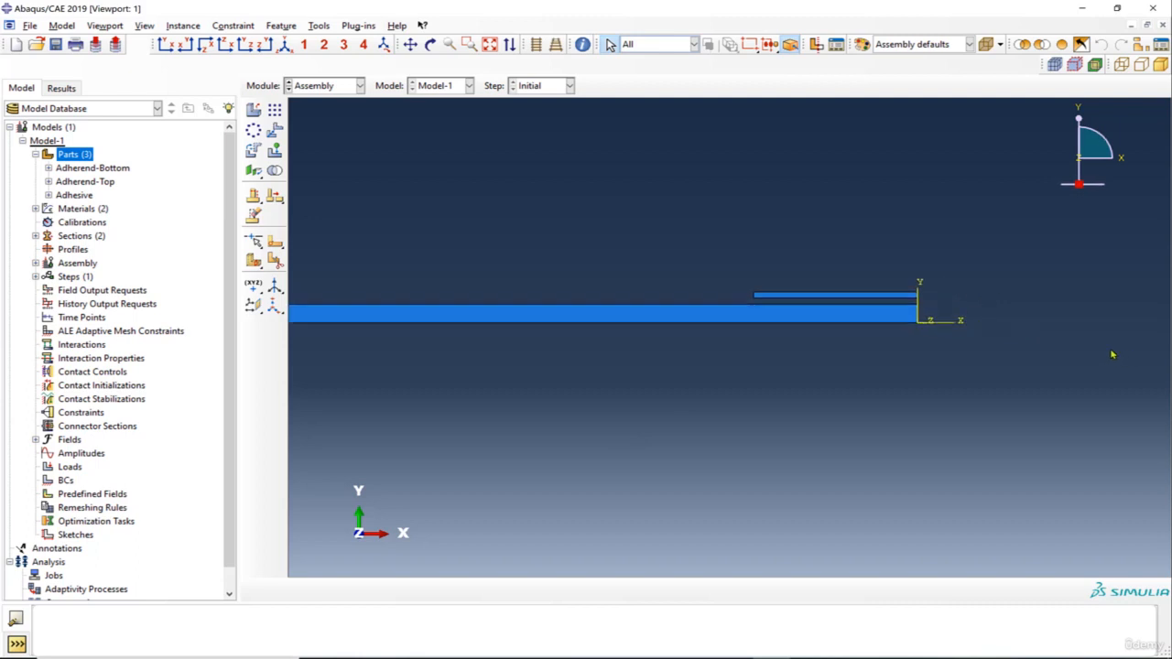
# Step: Examine how the adhesive layer and top adherend instances are placed, and highlight the adherend's lower edge
pyautogui.scroll(-2, 1113, 354)
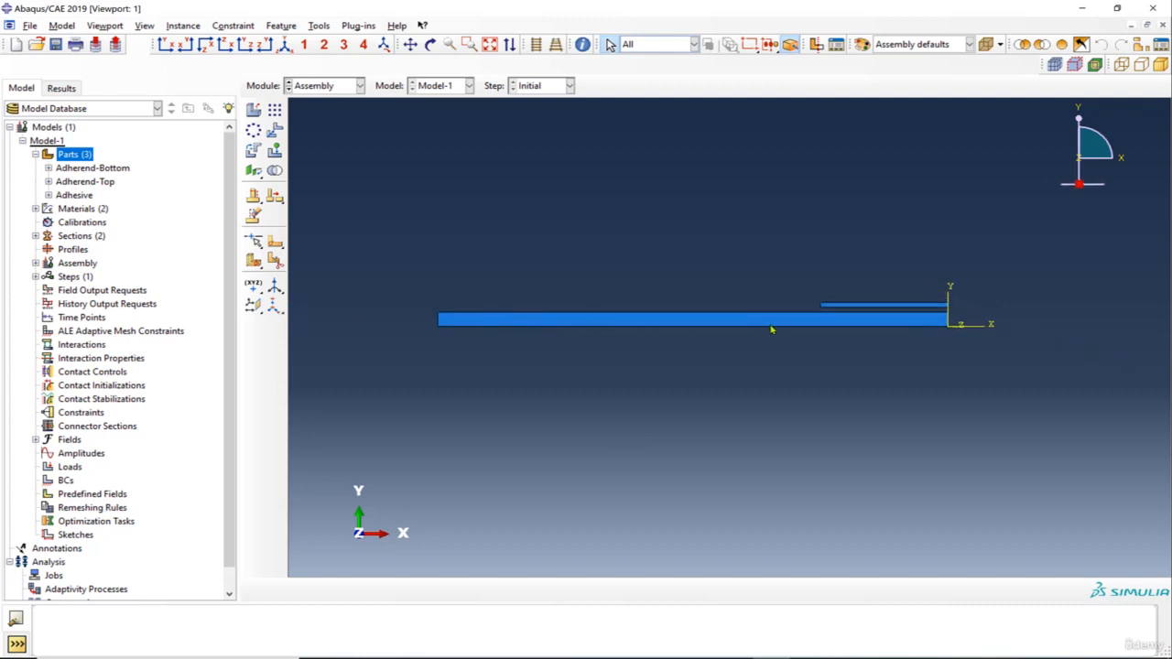
pyautogui.scroll(1, 986, 327)
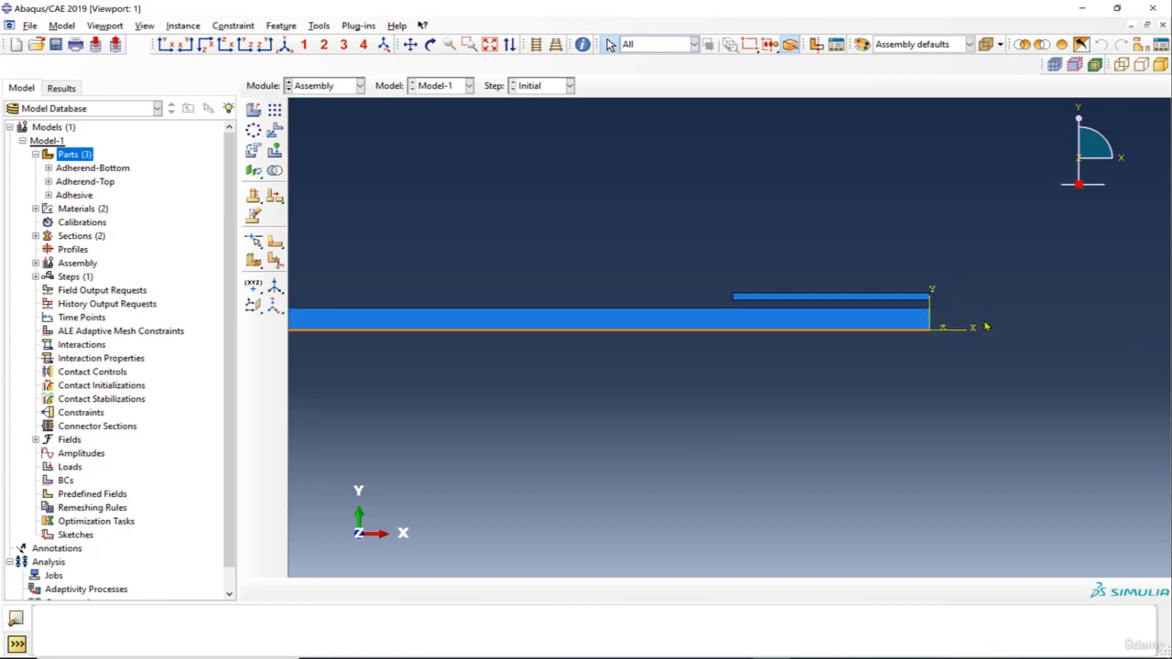
pyautogui.scroll(1, 969, 319)
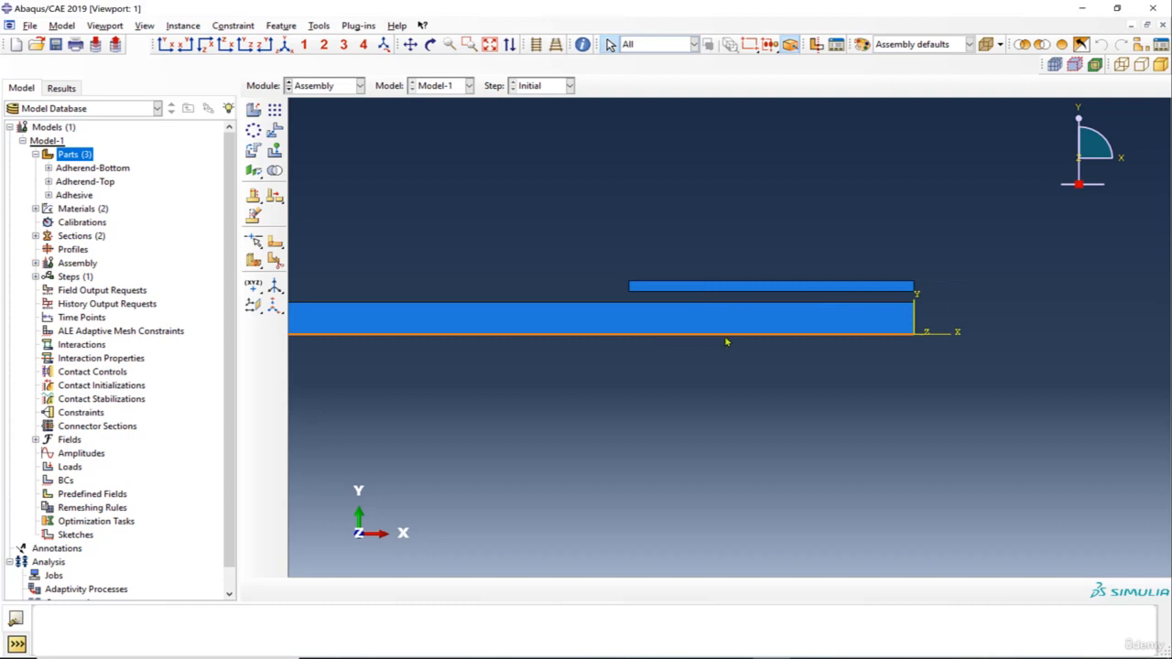
pyautogui.scroll(-1, 913, 337)
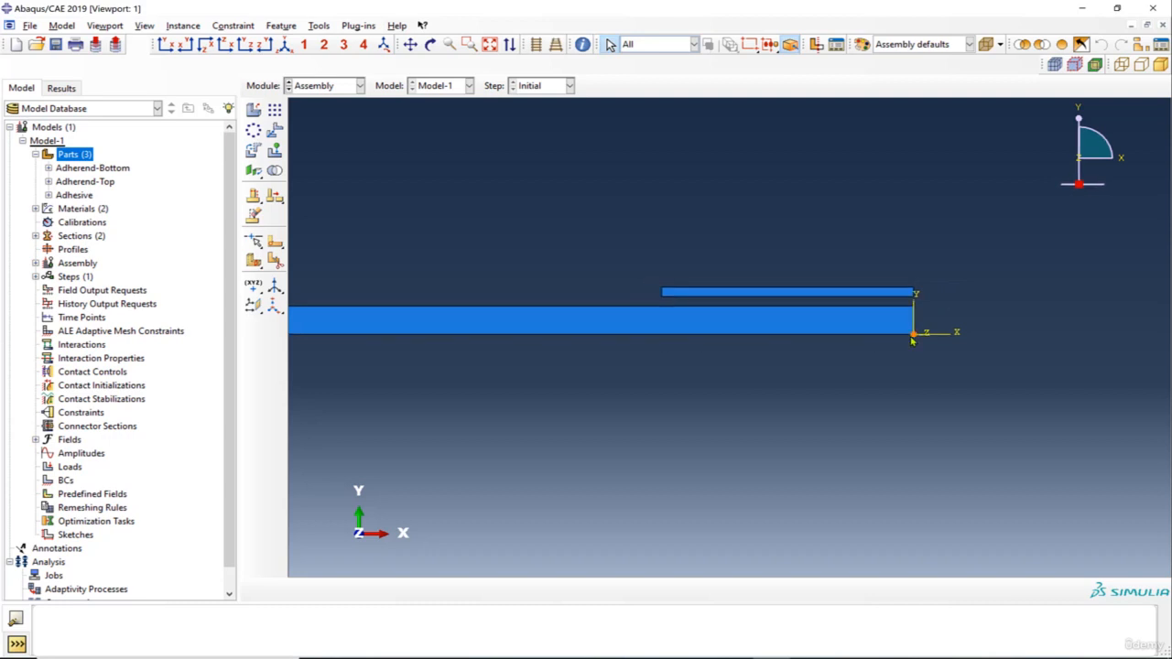
pyautogui.scroll(1, 913, 337)
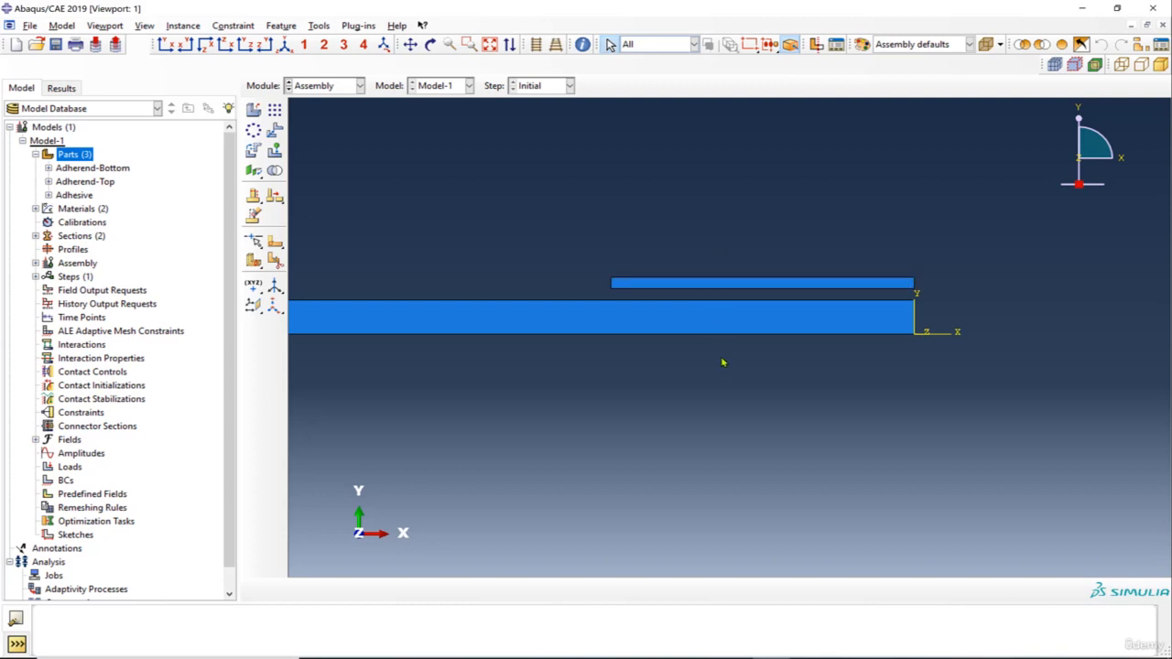
pyautogui.scroll(1, 722, 362)
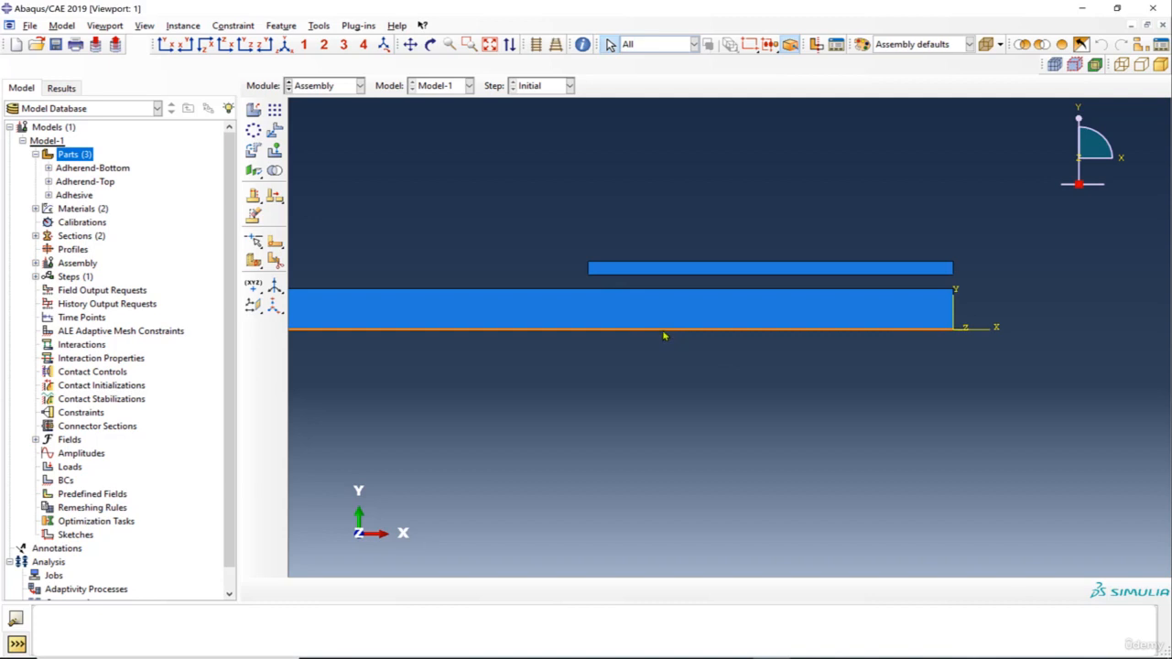
pyautogui.click(597, 332)
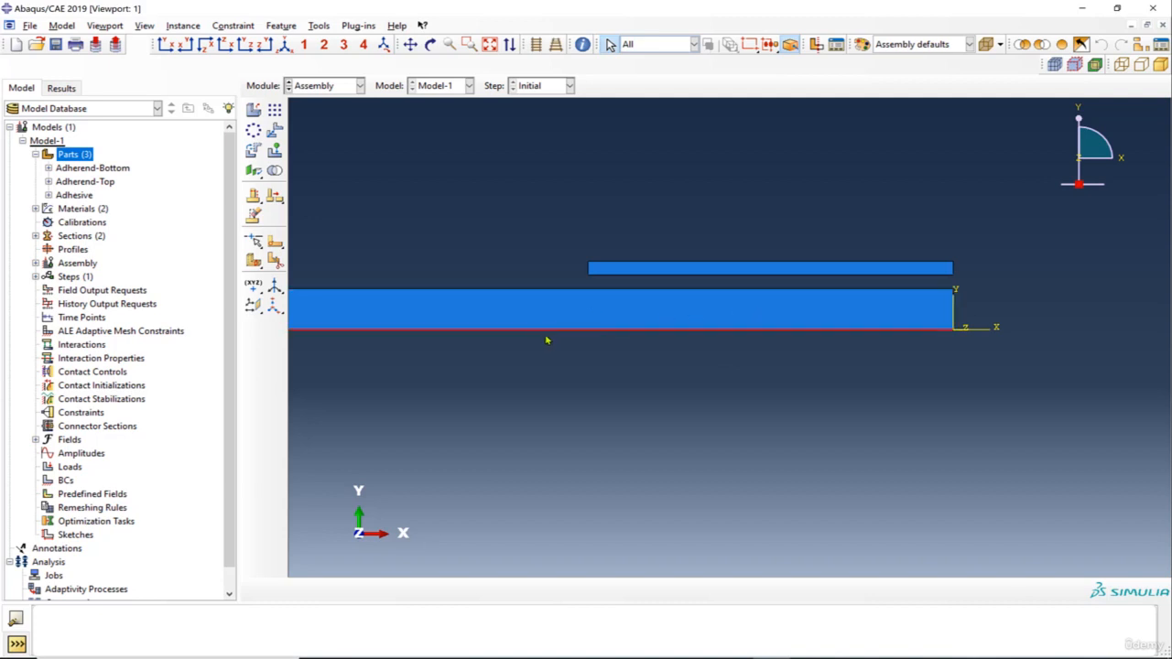
pyautogui.click(323, 86)
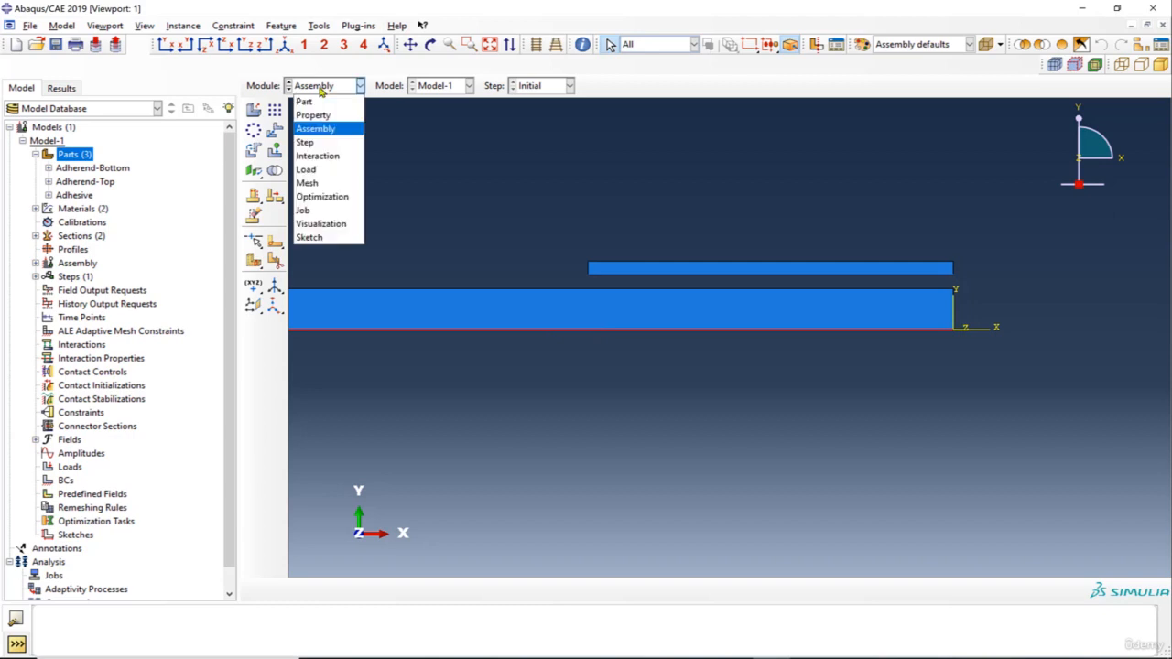
pyautogui.click(325, 156)
pyautogui.click(252, 157)
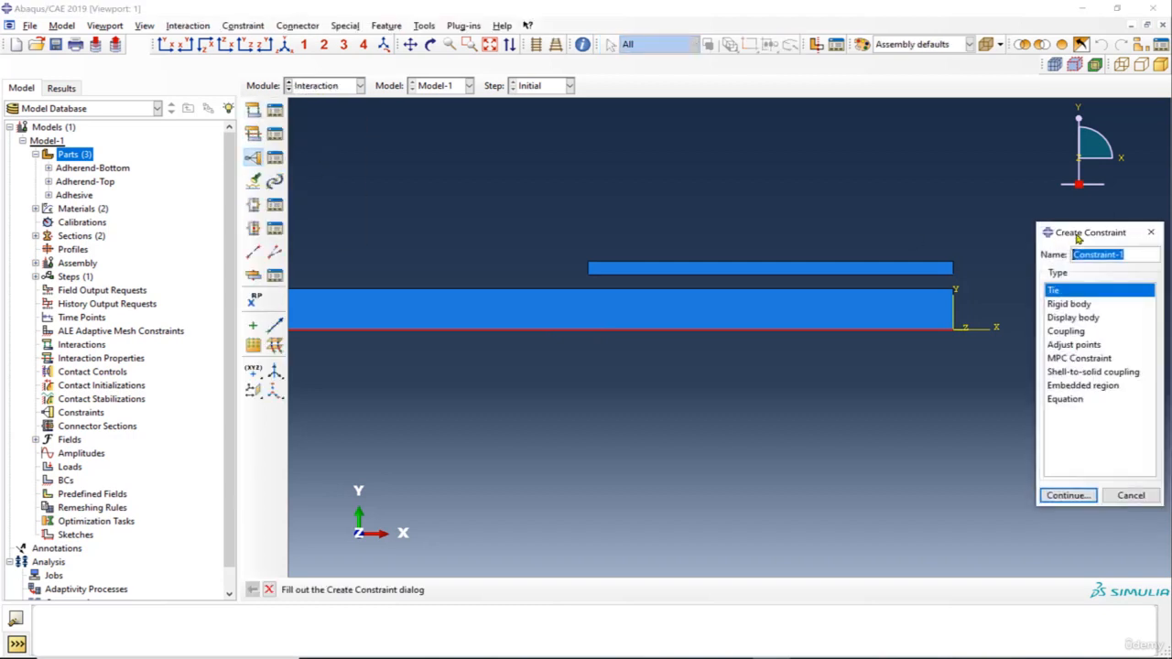
pyautogui.moveTo(1041, 223); pyautogui.dragTo(264, 143)
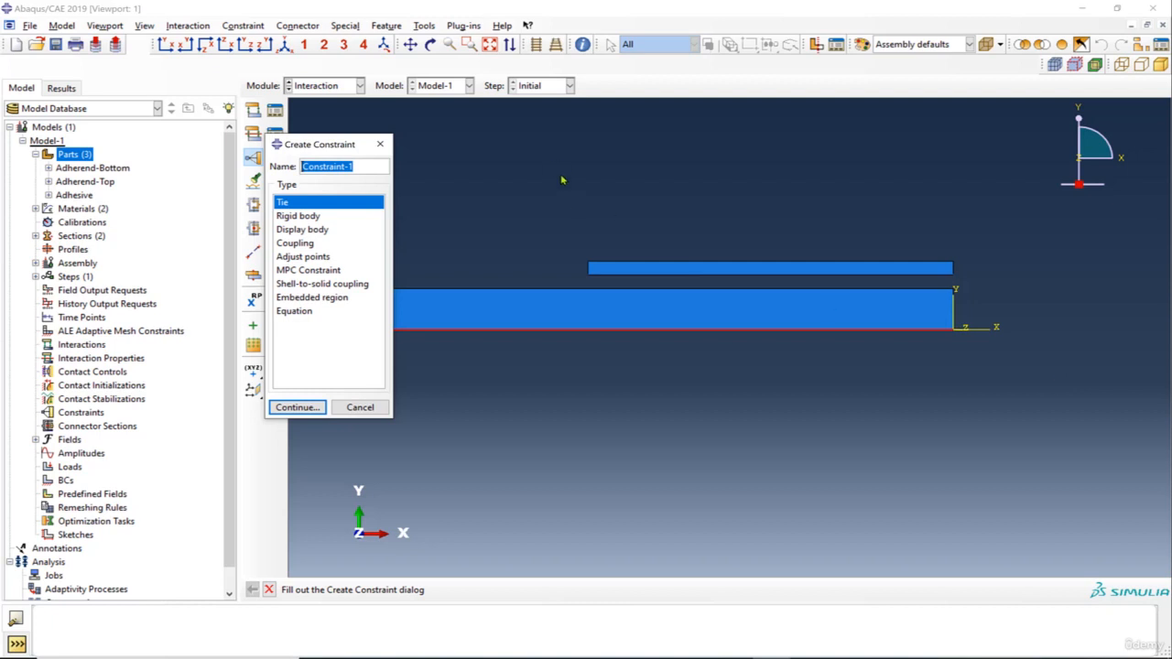
pyautogui.moveTo(359, 145); pyautogui.dragTo(448, 142)
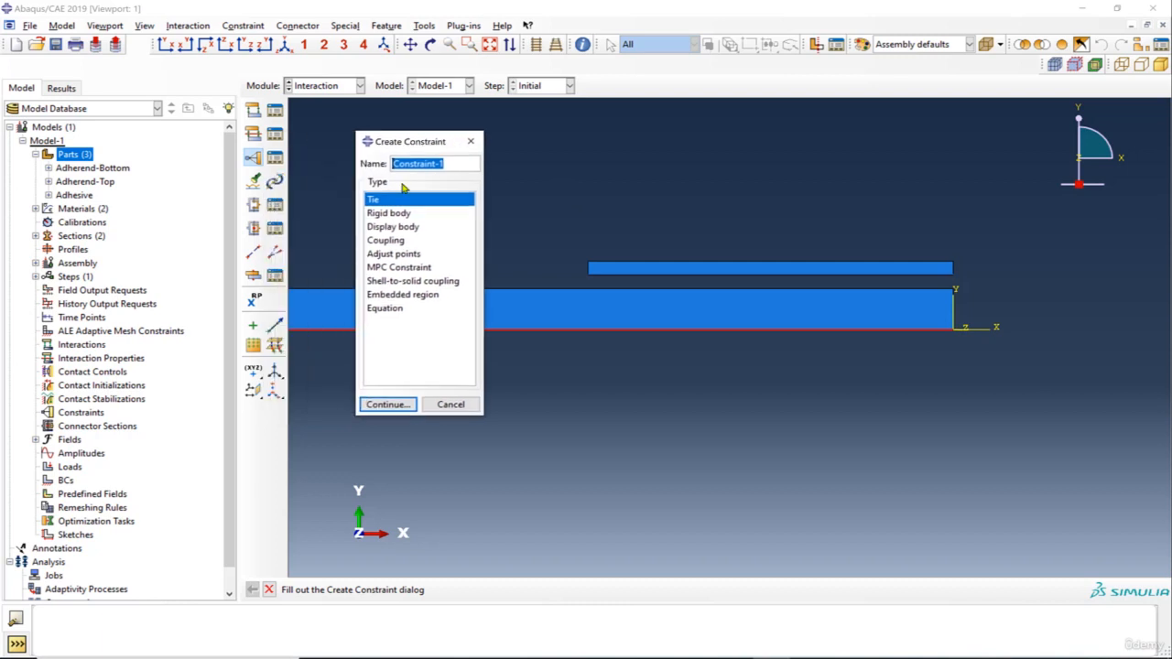
pyautogui.click(421, 202)
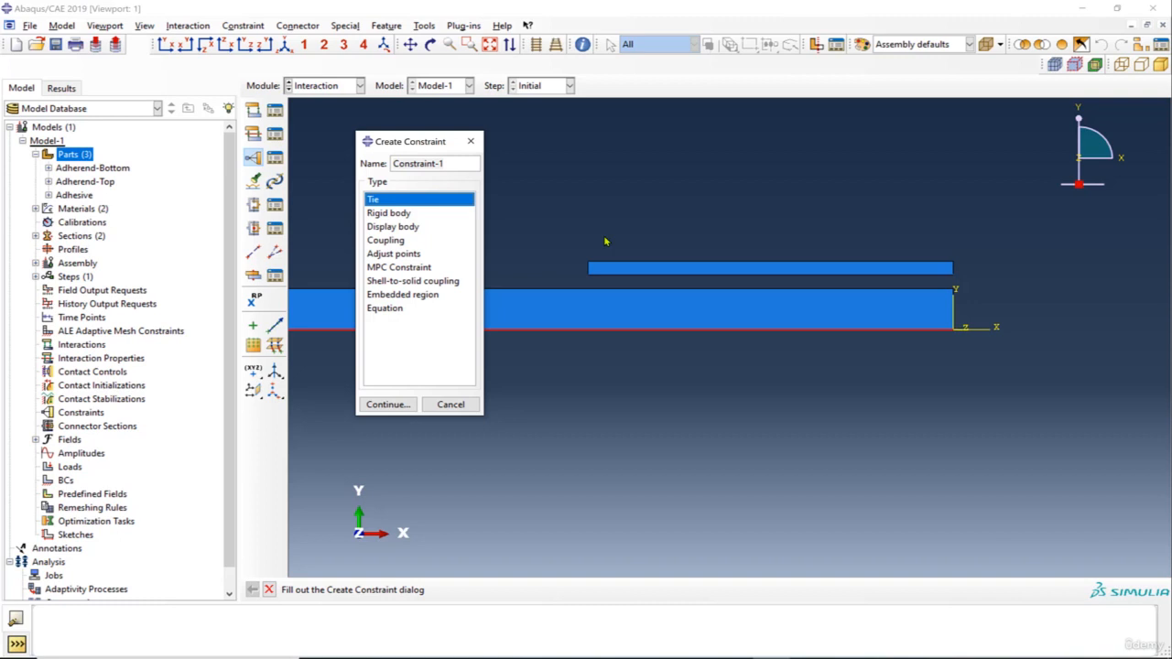
pyautogui.click(471, 141)
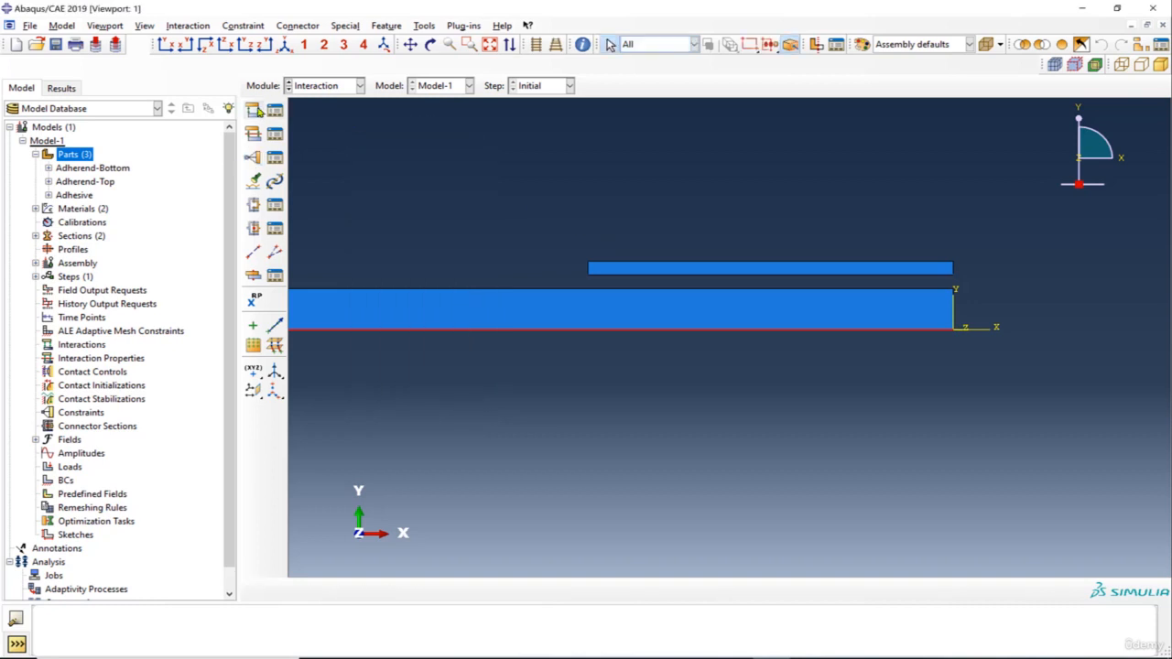
pyautogui.click(254, 109)
pyautogui.moveTo(957, 173); pyautogui.dragTo(319, 161)
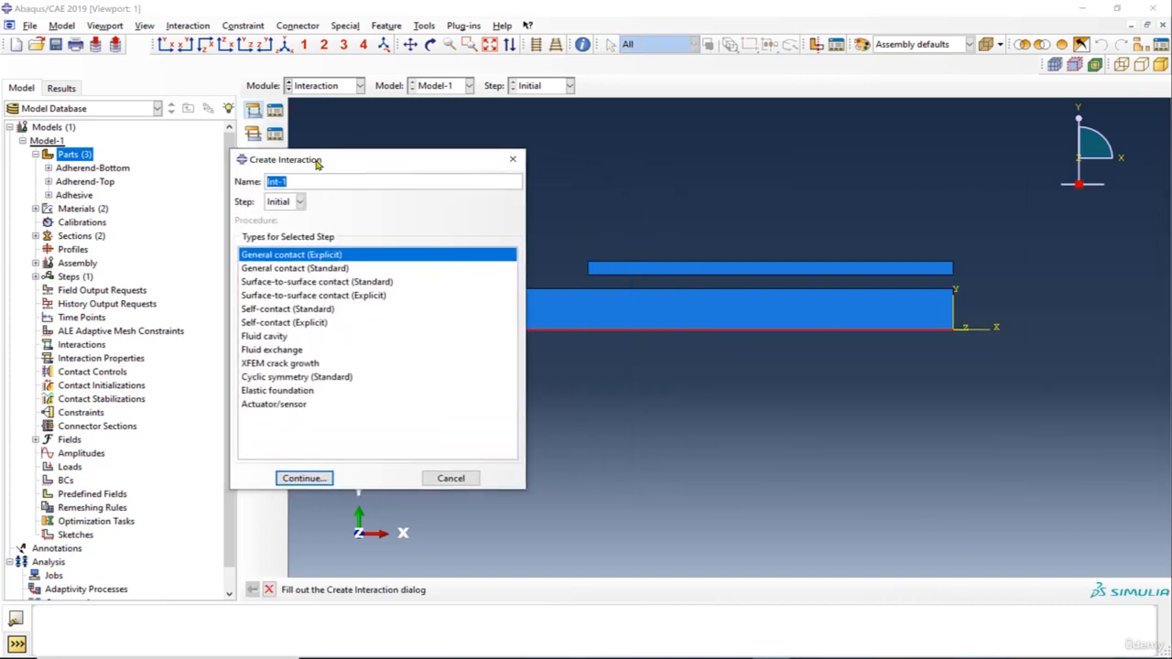
pyautogui.click(343, 286)
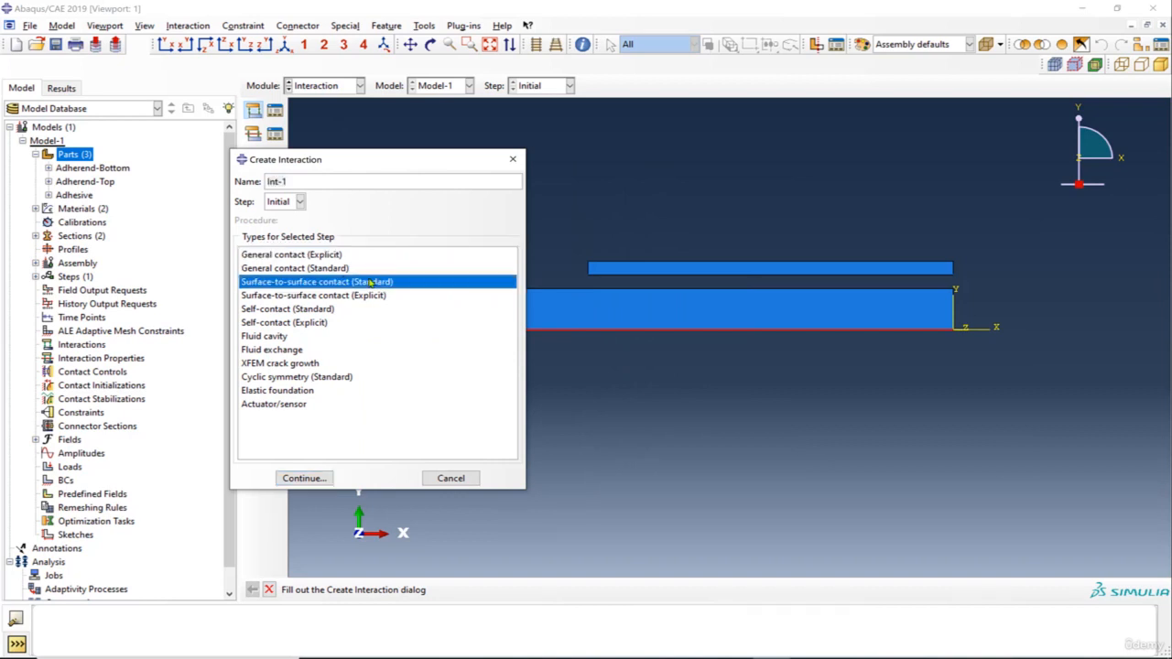
pyautogui.click(510, 162)
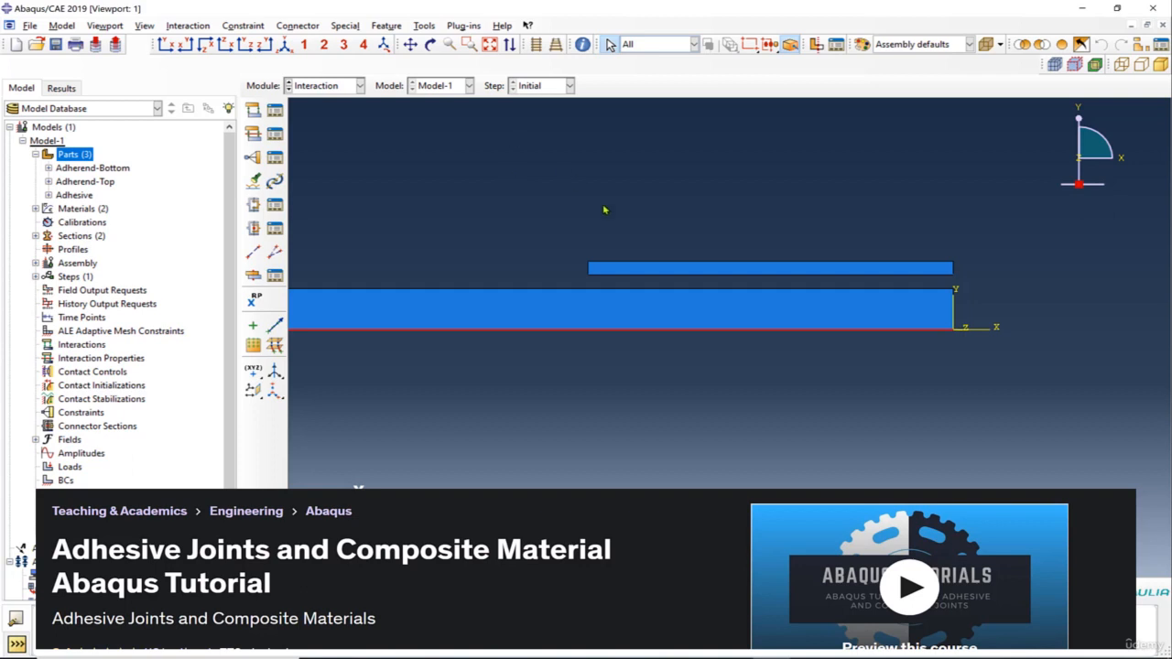
pyautogui.click(630, 264)
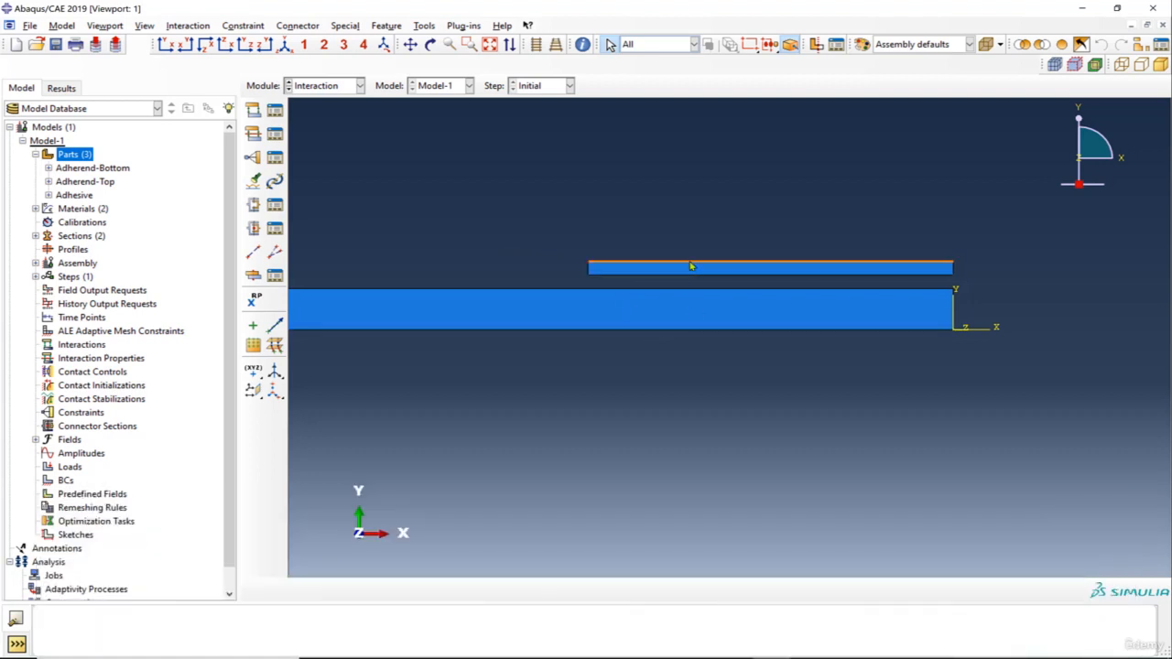
pyautogui.click(688, 330)
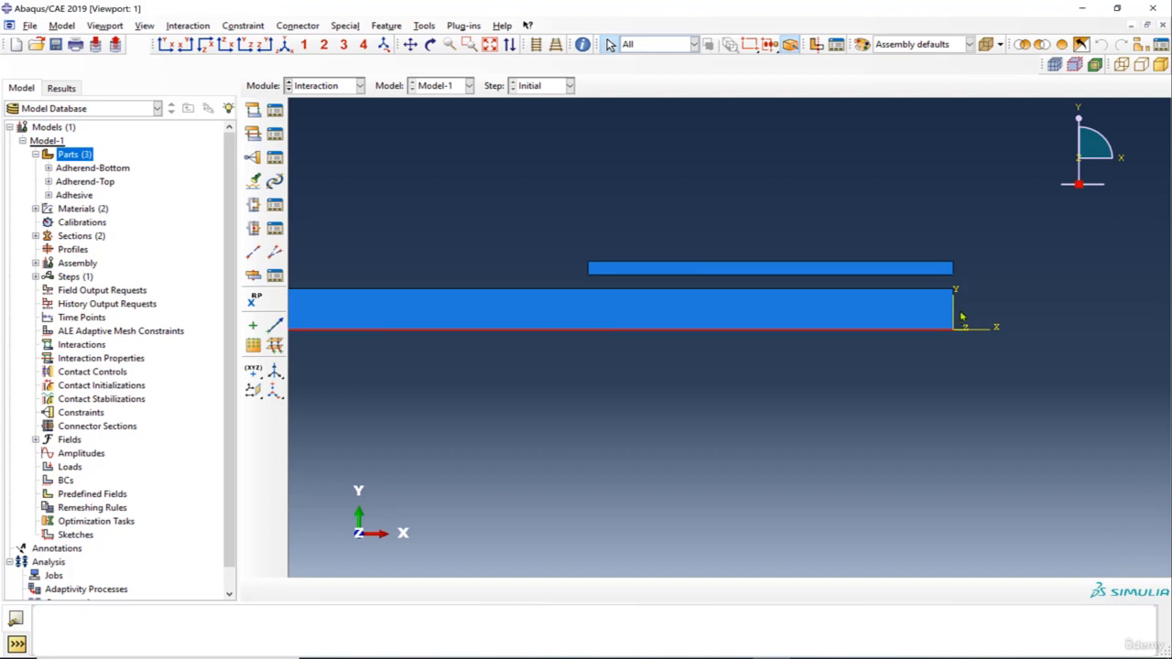
pyautogui.scroll(-3, 937, 306)
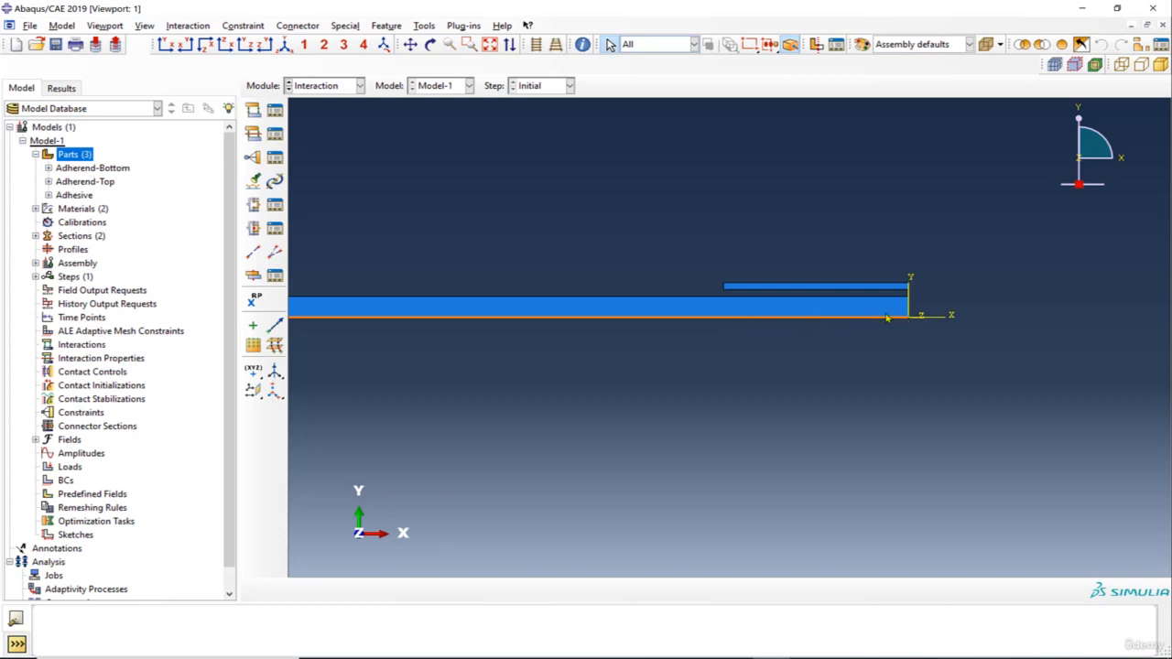
pyautogui.click(330, 87)
pyautogui.click(329, 136)
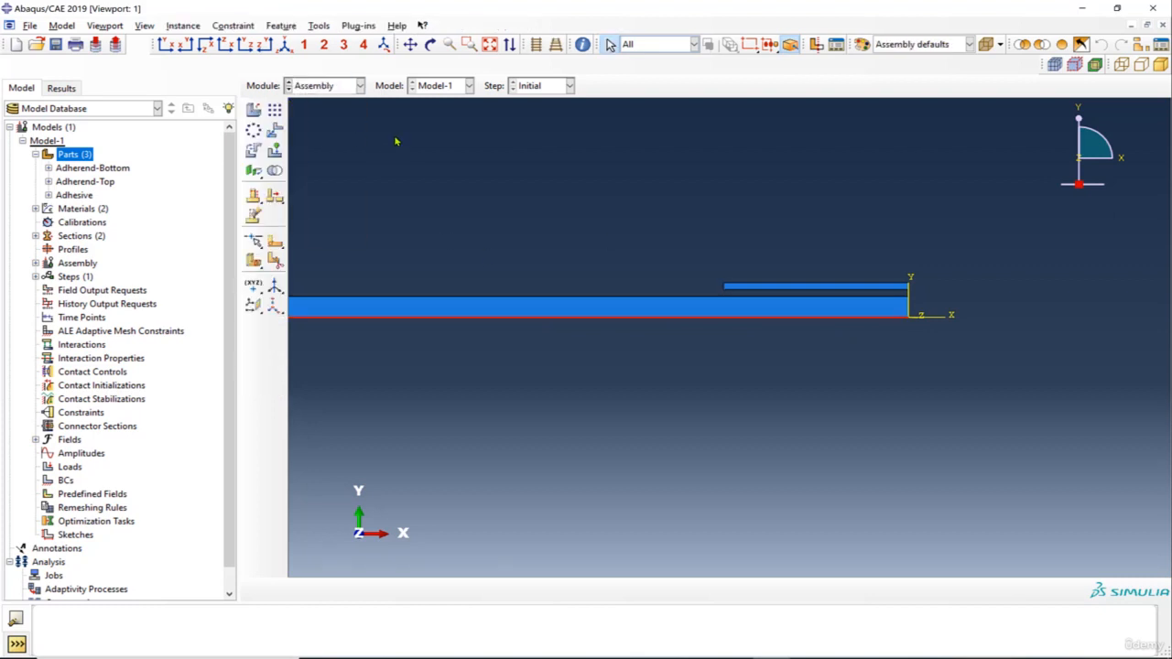
pyautogui.click(254, 110)
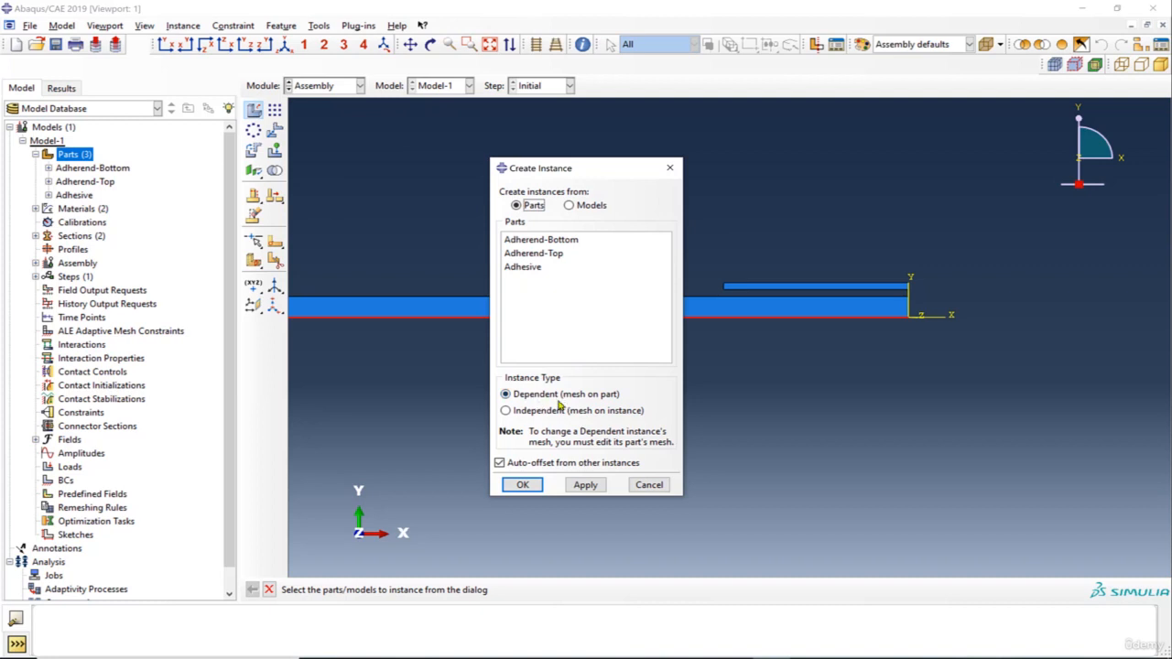
pyautogui.click(669, 168)
# Step: In the Part module, start a face partition on Adherend-Top and sketch a vertical line across it, about 20 from its right end
pyautogui.click(344, 87)
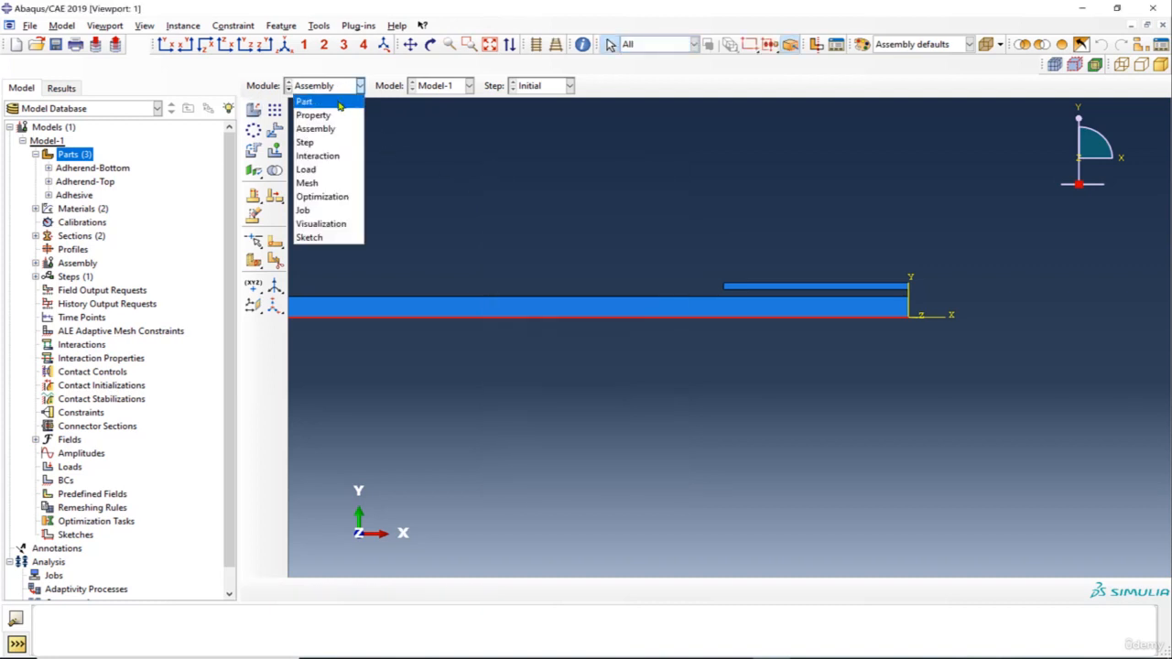
pyautogui.click(305, 102)
pyautogui.click(541, 87)
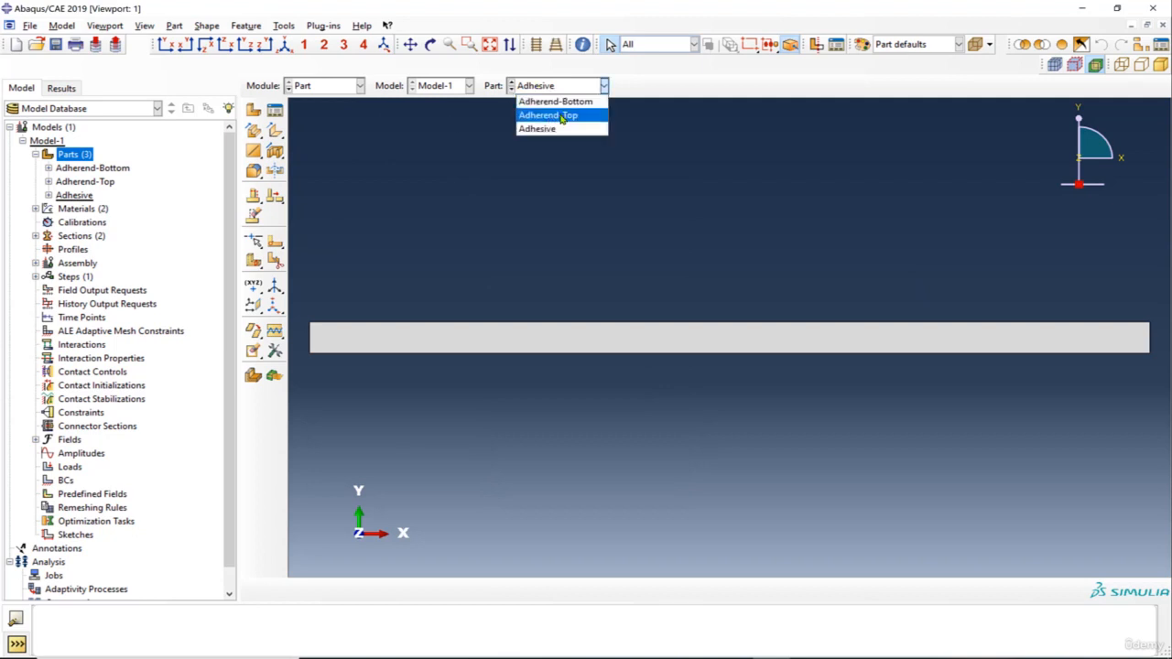
pyautogui.click(548, 116)
pyautogui.scroll(-3, 572, 252)
pyautogui.scroll(-1, 740, 308)
pyautogui.scroll(2, 981, 306)
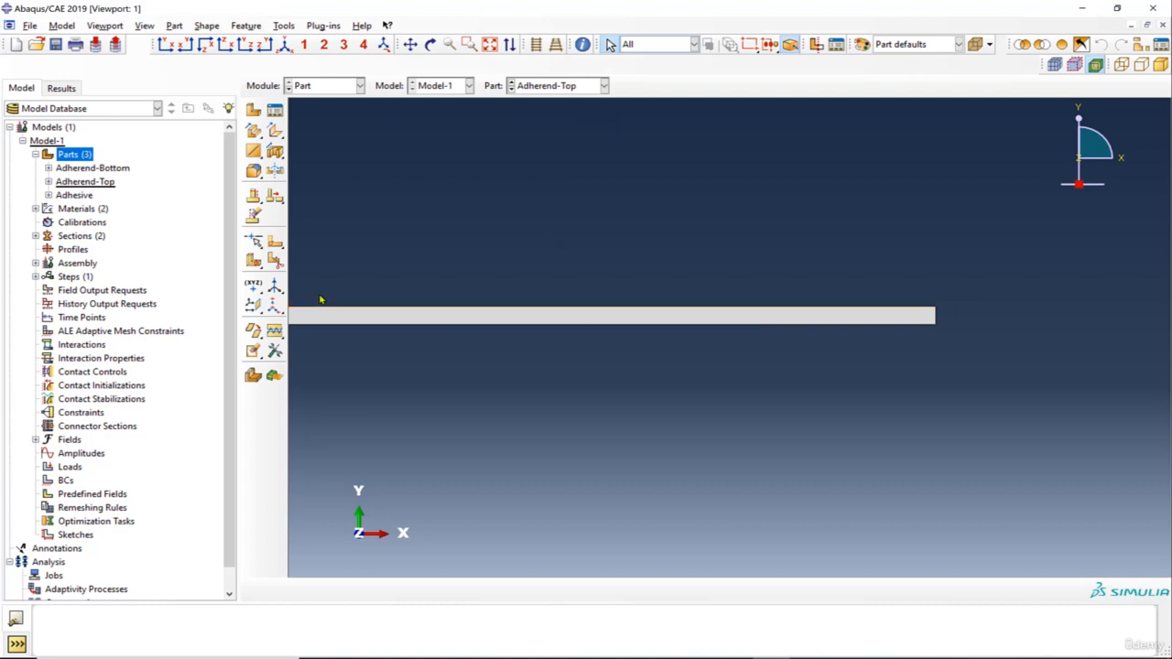
pyautogui.click(276, 242)
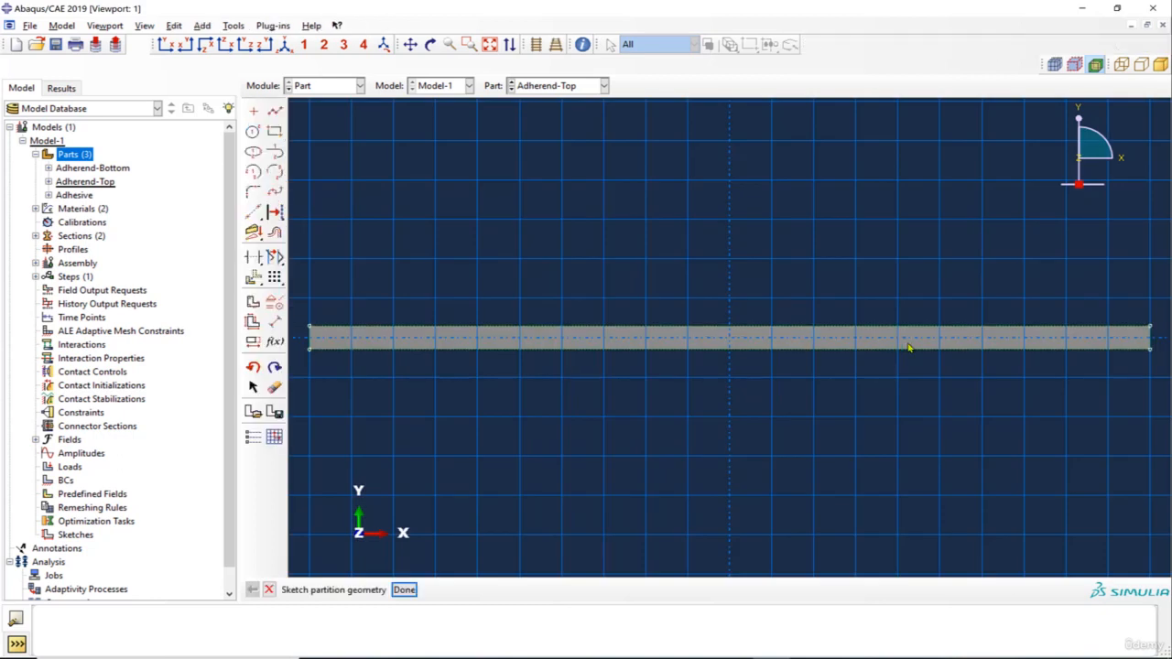
pyautogui.click(274, 111)
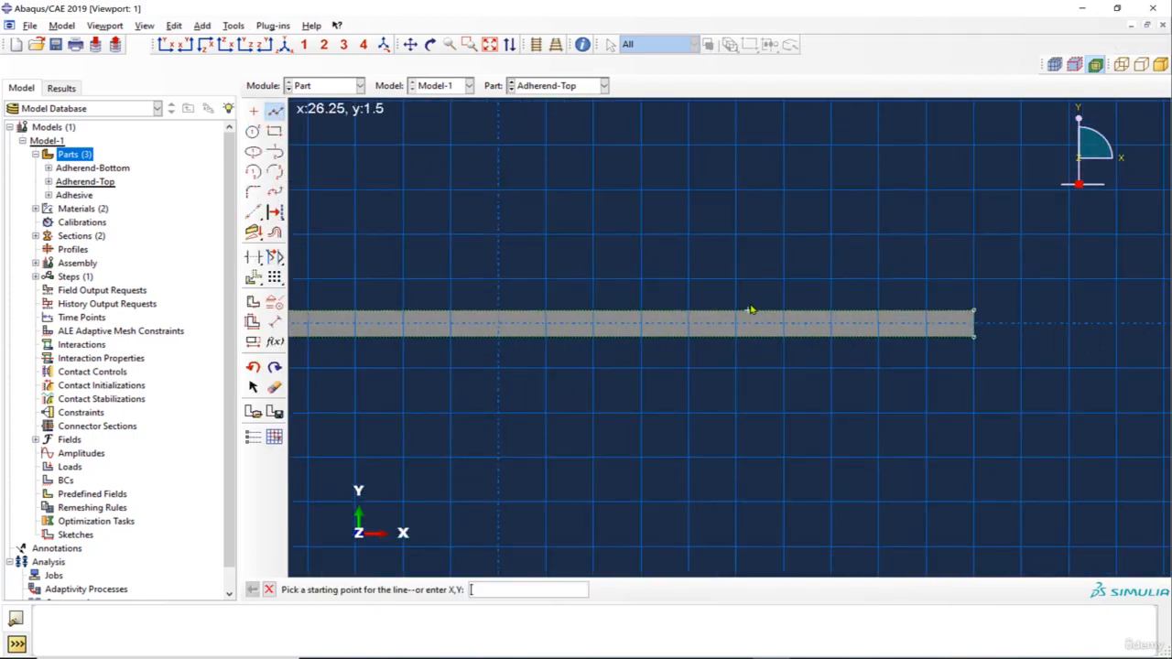
pyautogui.click(786, 336)
pyautogui.click(787, 312)
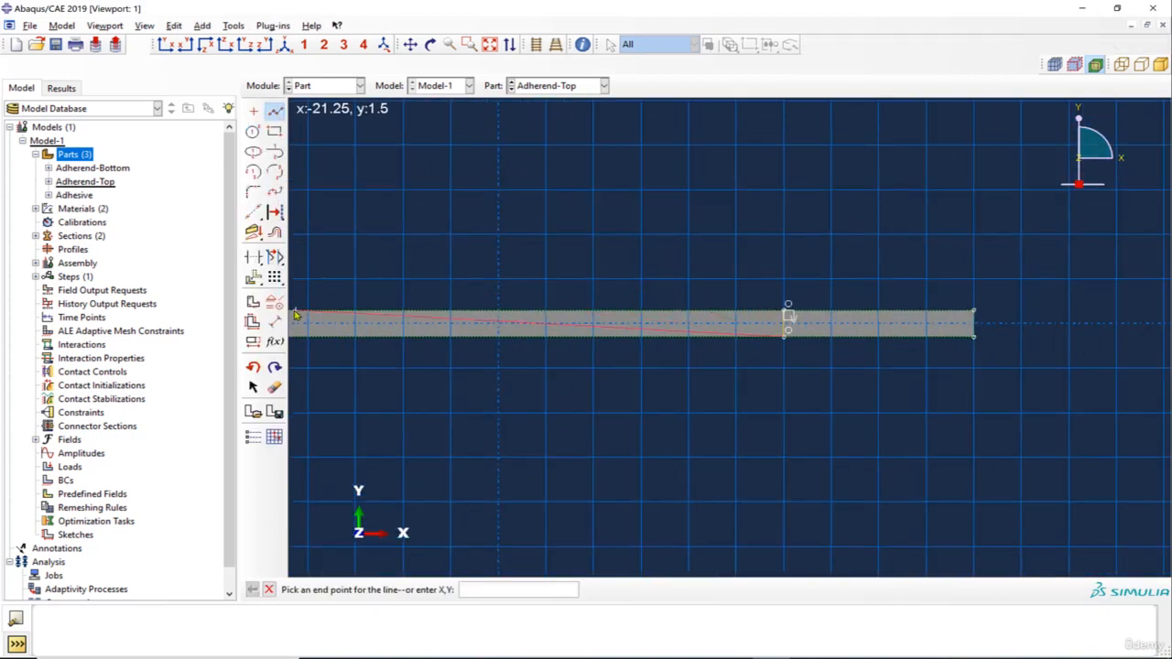
# Step: Set the horizontal distance from the partition line to the adherend's right end to 25 and complete the partition
pyautogui.click(275, 321)
pyautogui.click(786, 311)
pyautogui.click(974, 311)
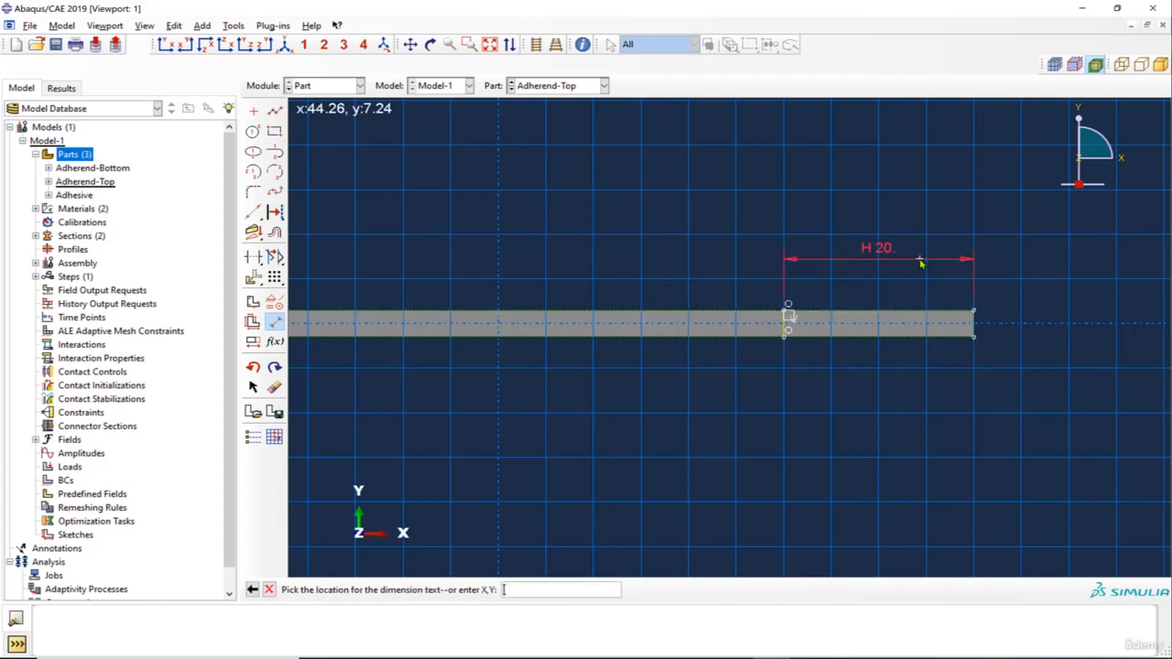
pyautogui.click(921, 261)
pyautogui.write('25')
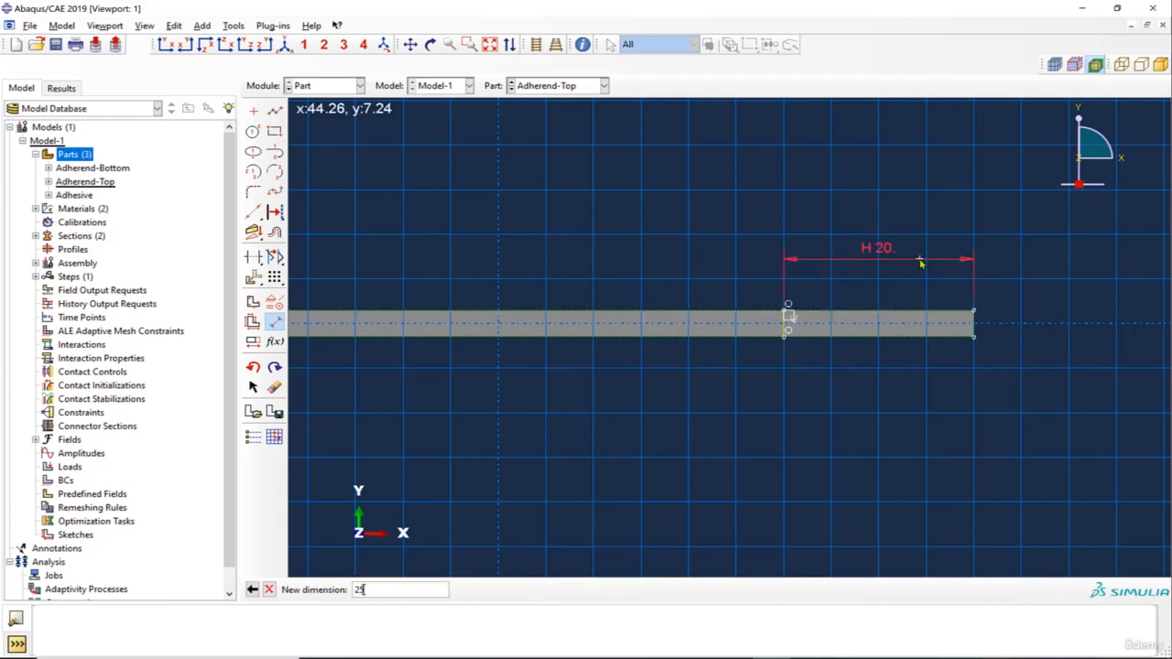
pyautogui.press('Return')
pyautogui.click(268, 589)
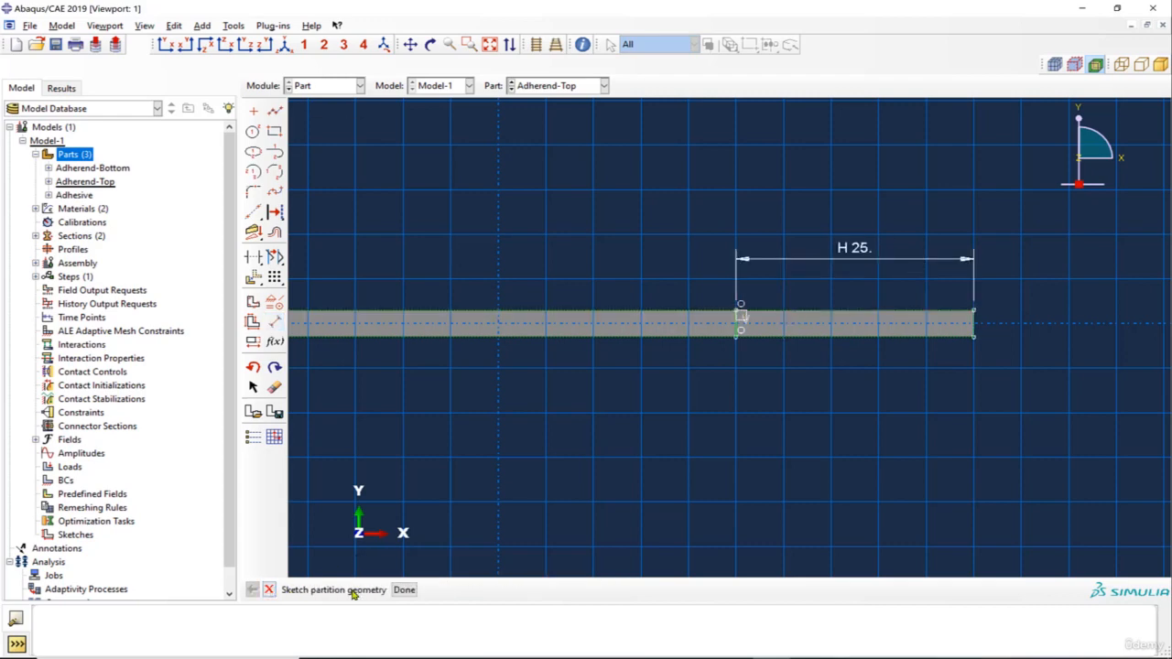
pyautogui.click(404, 589)
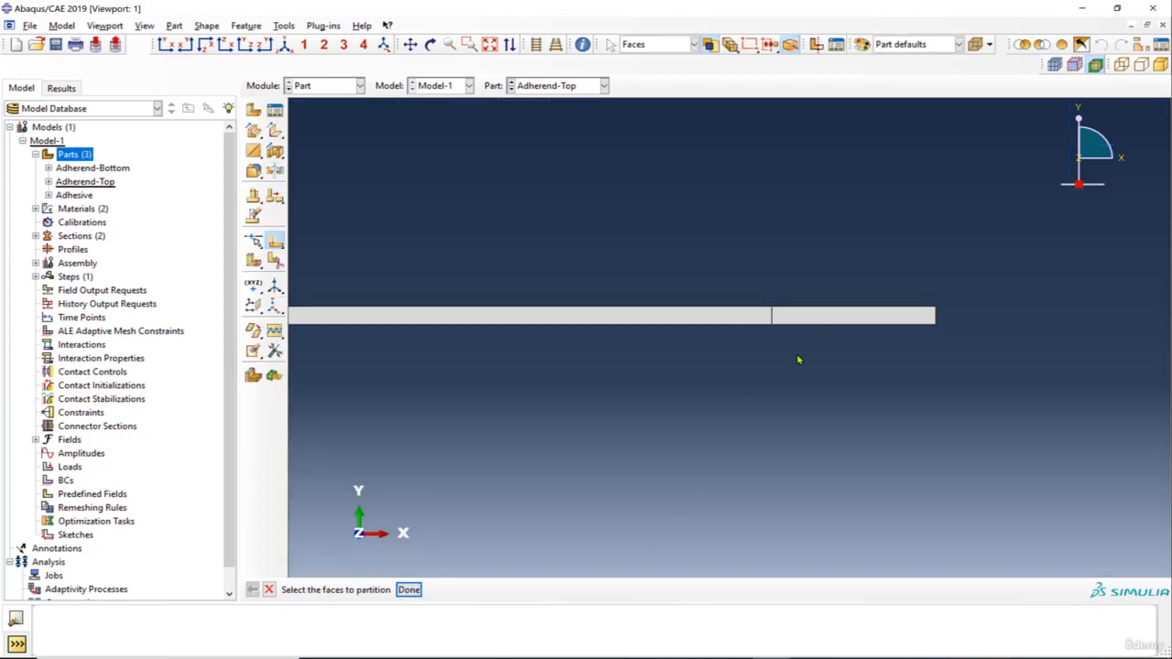
# Step: Return to the Assembly module and examine the partitioned overlap region of the top adherend beside the adhesive layer
pyautogui.click(341, 90)
pyautogui.click(335, 128)
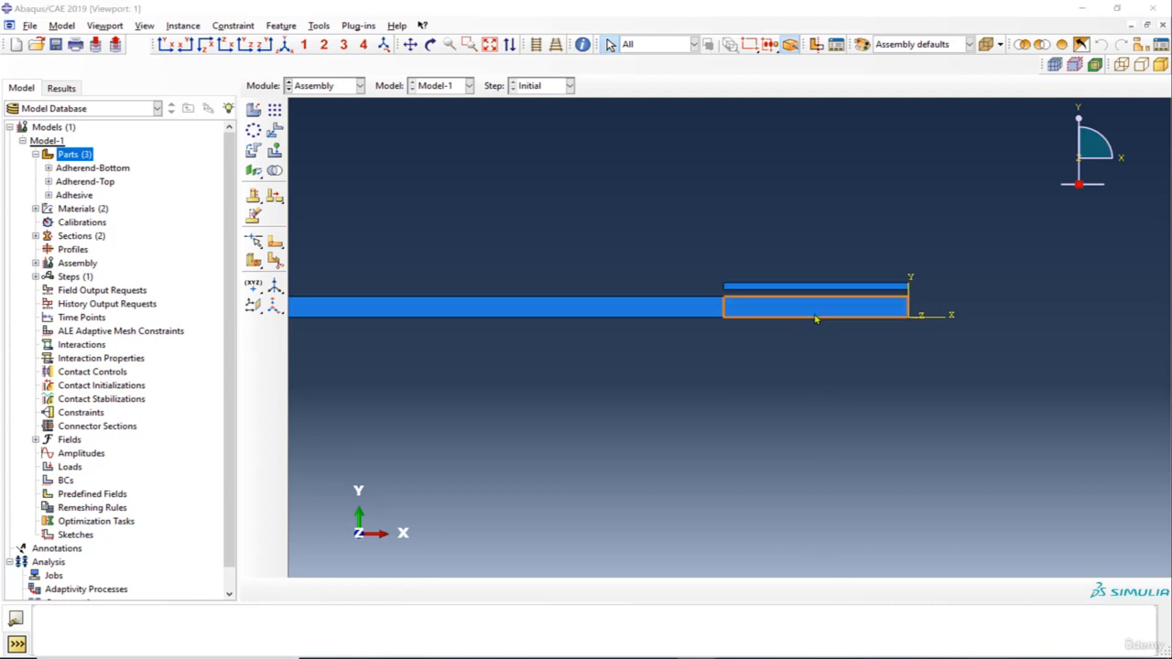
pyautogui.scroll(2, 847, 316)
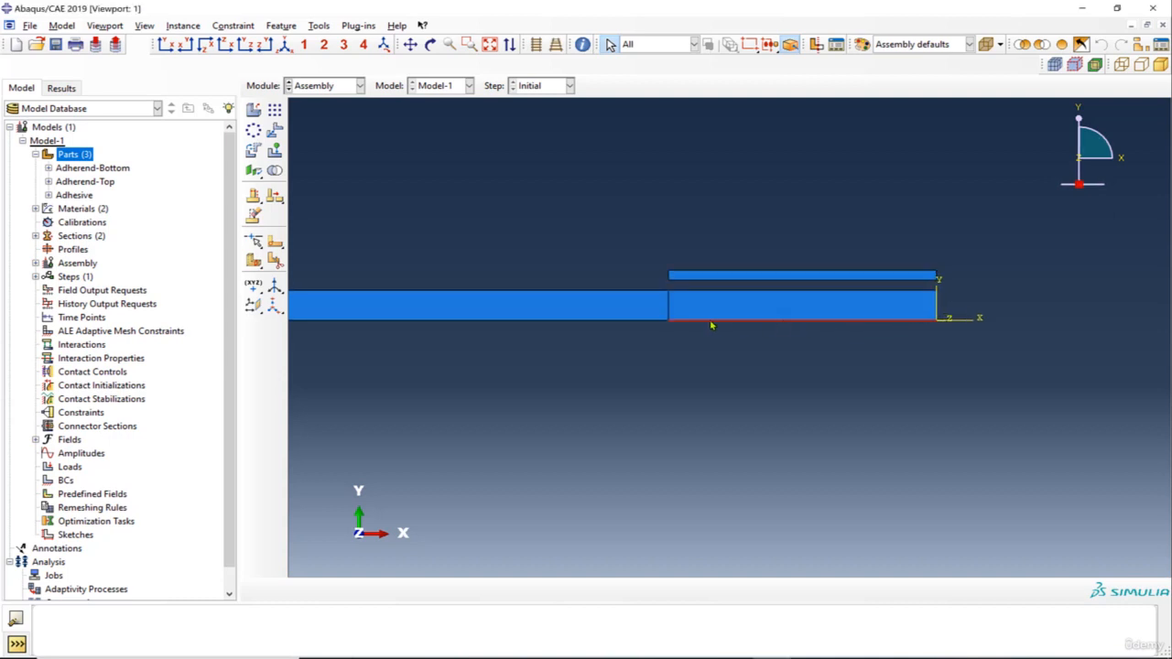
pyautogui.scroll(-3, 861, 352)
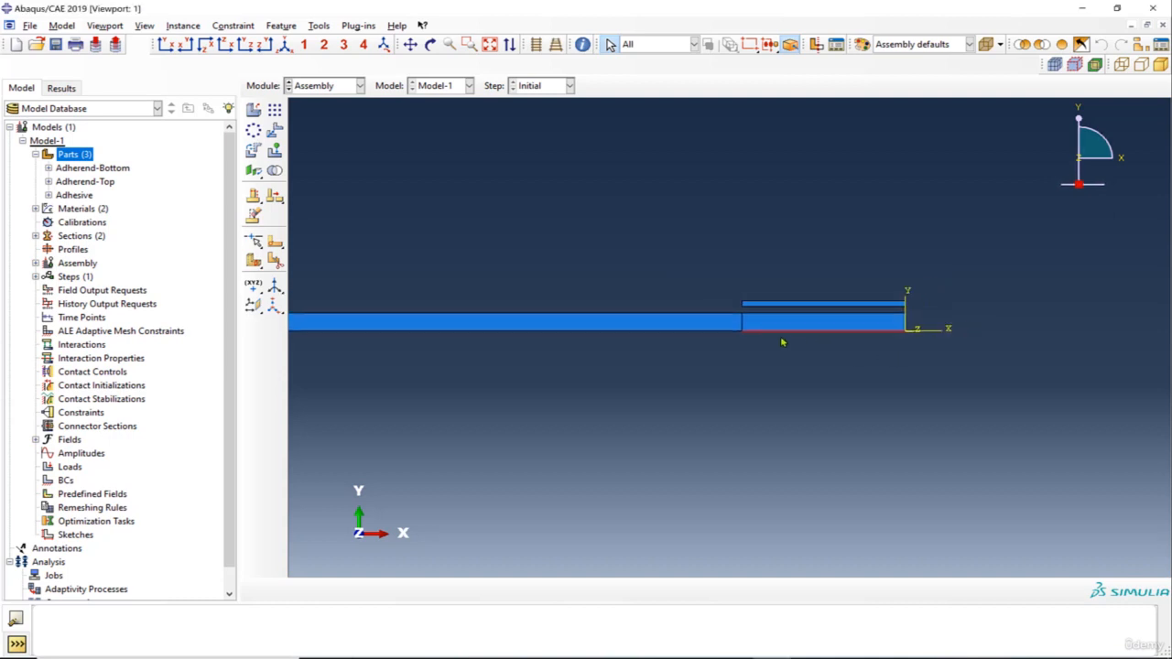
pyautogui.scroll(-1, 801, 331)
pyautogui.scroll(3, 850, 327)
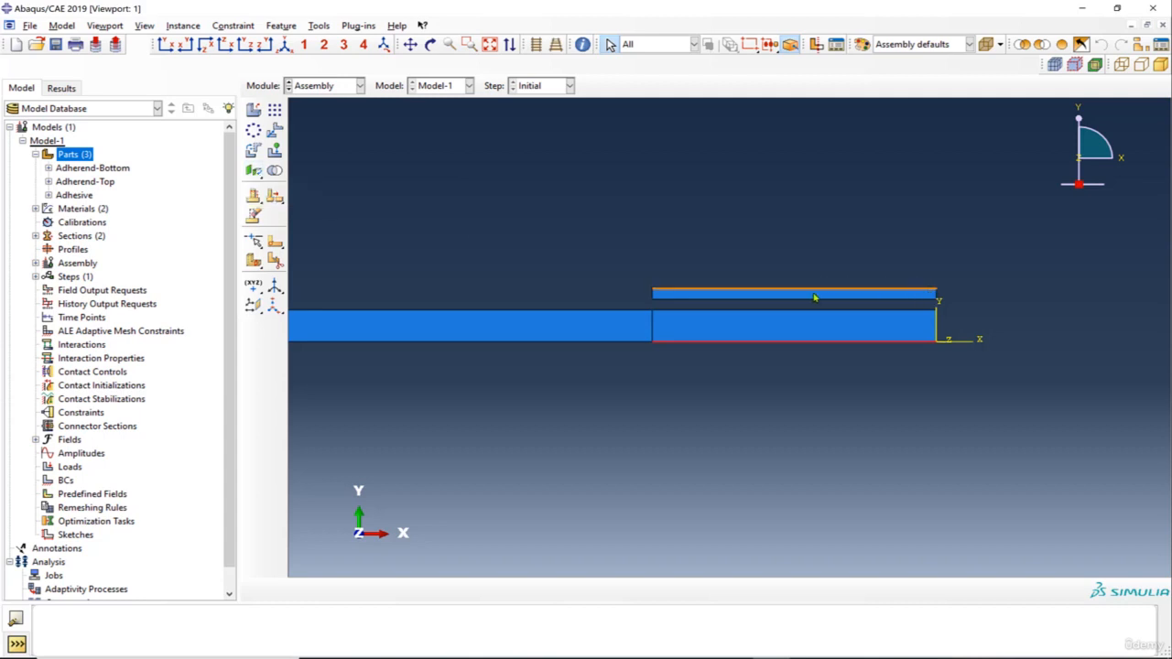
# Step: In the Interaction module, start a Tie constraint with the top adherend's lower edge along the overlap as the master surface
pyautogui.click(330, 85)
pyautogui.click(323, 154)
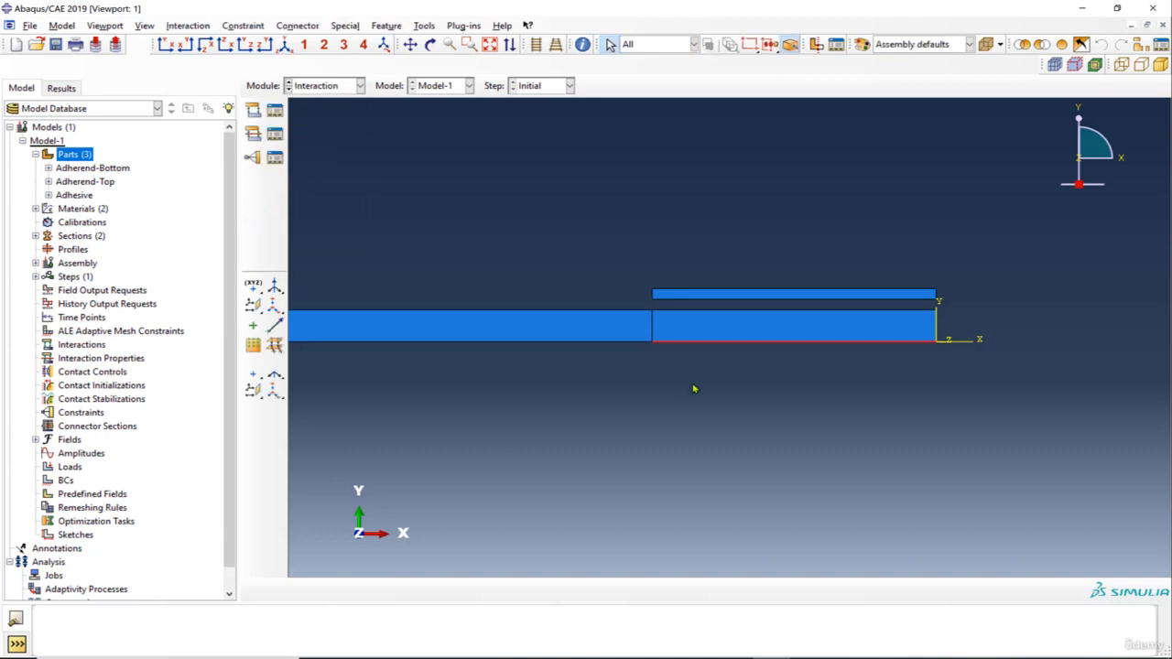
pyautogui.scroll(-2, 747, 330)
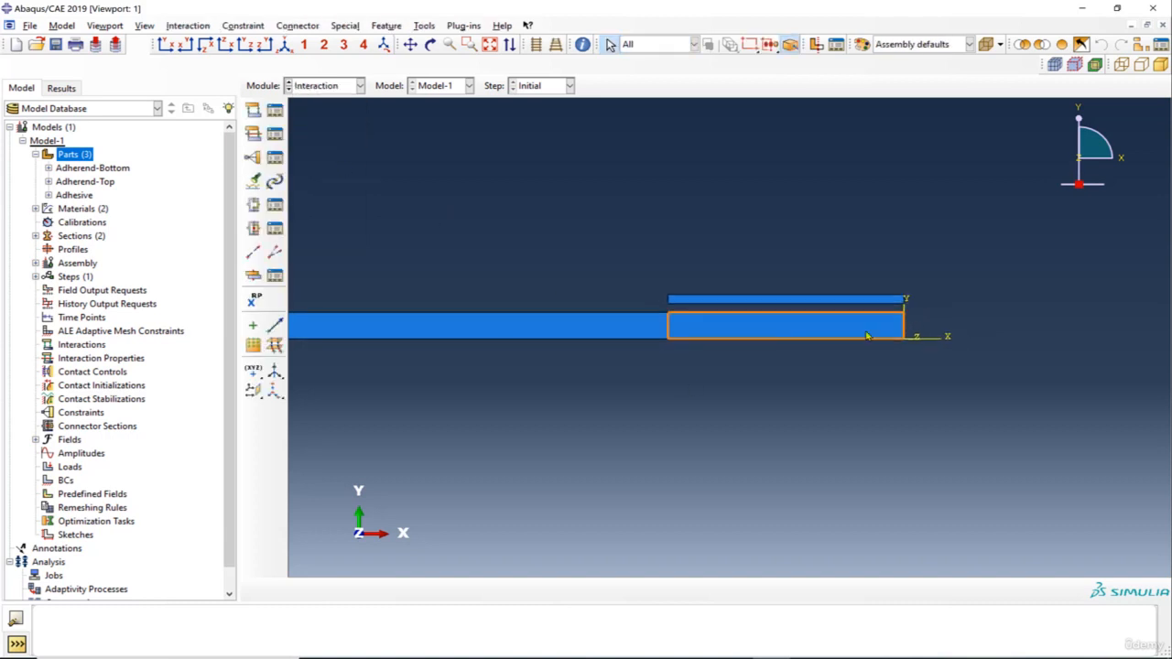
pyautogui.scroll(3, 911, 337)
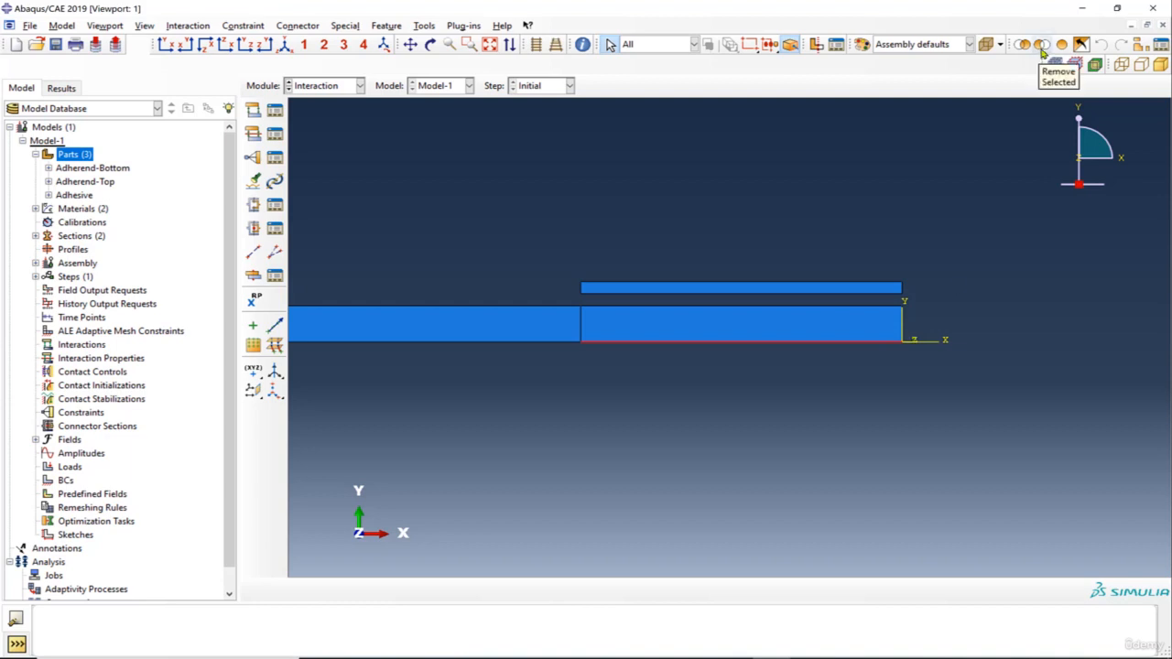
pyautogui.click(704, 345)
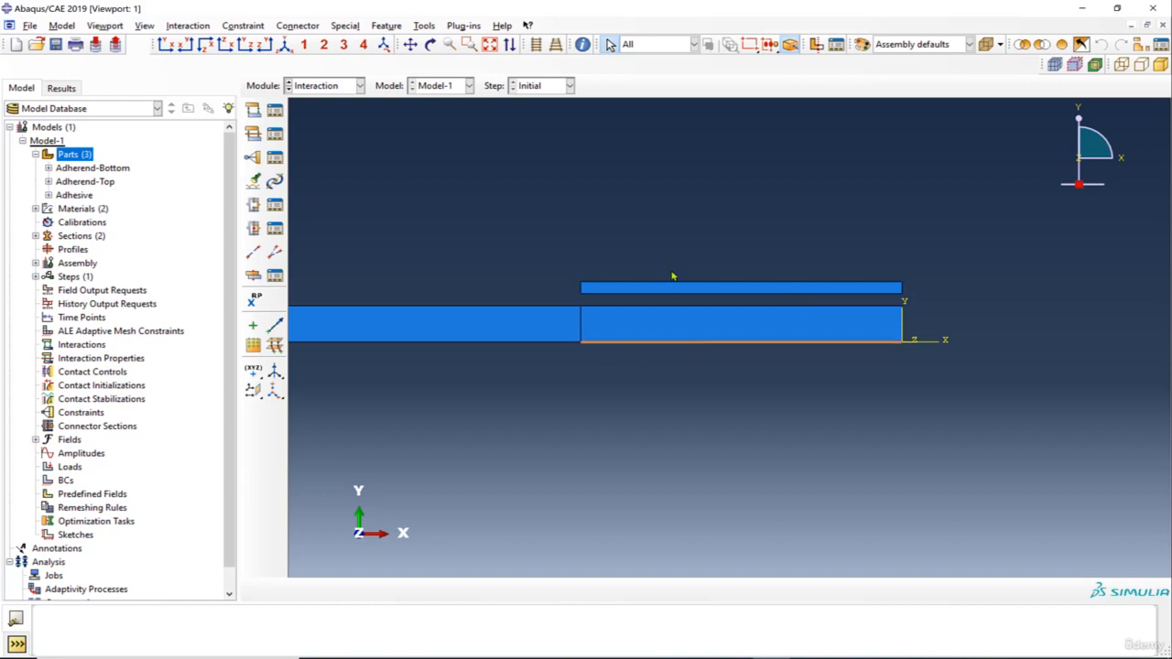
pyautogui.click(253, 160)
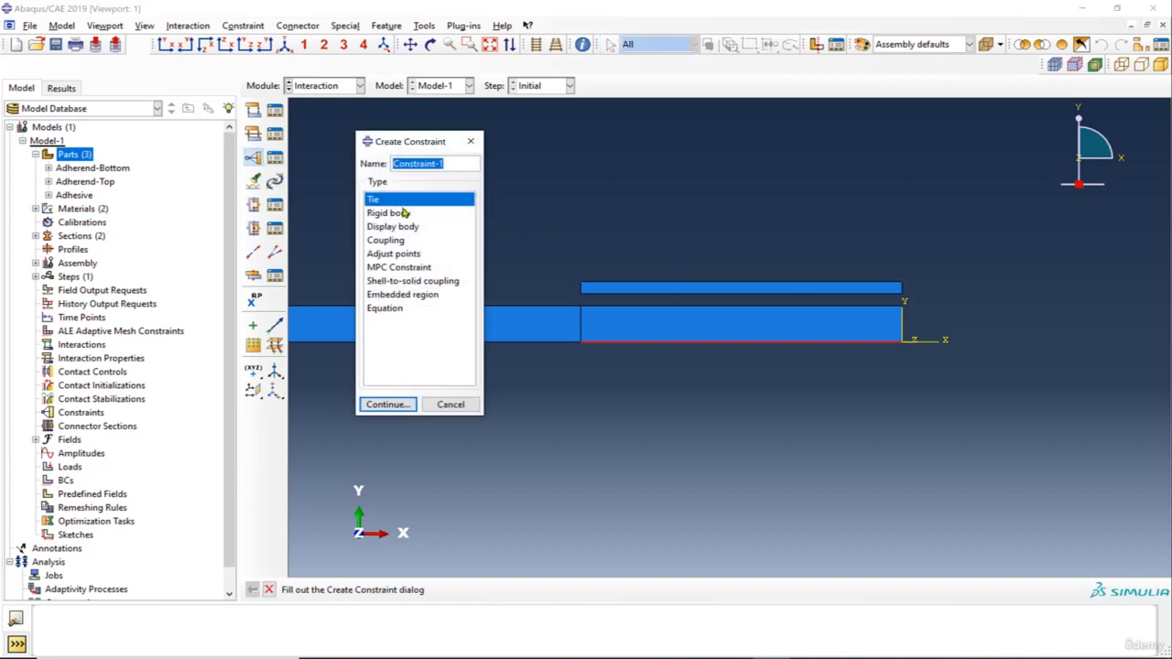
pyautogui.click(388, 405)
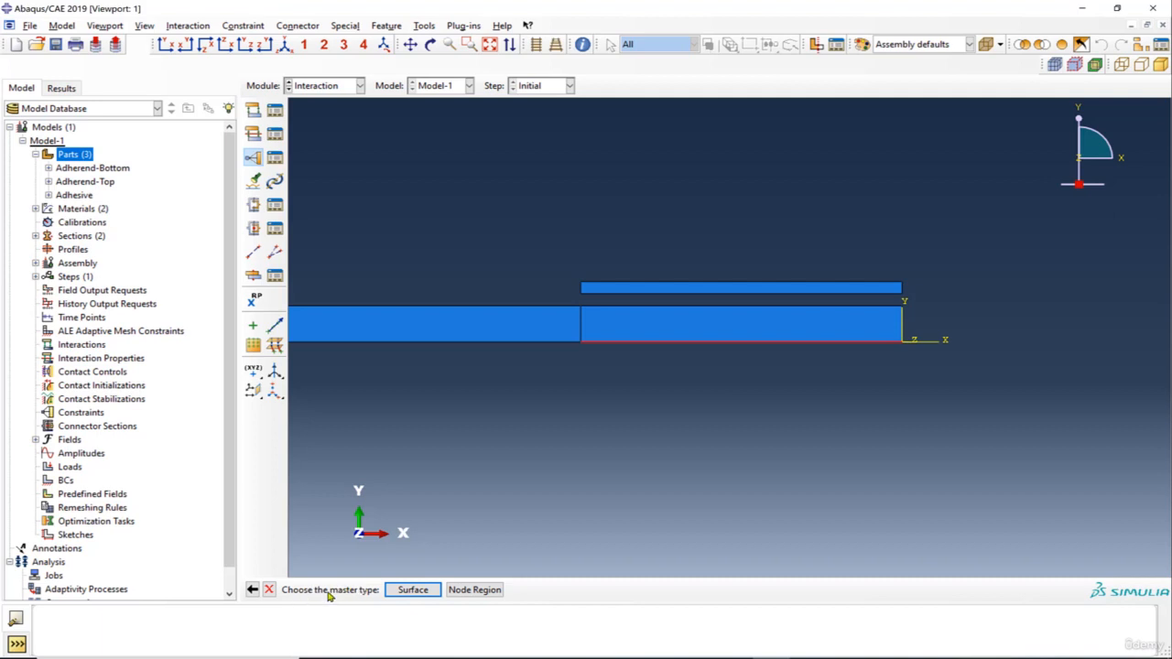
pyautogui.click(413, 590)
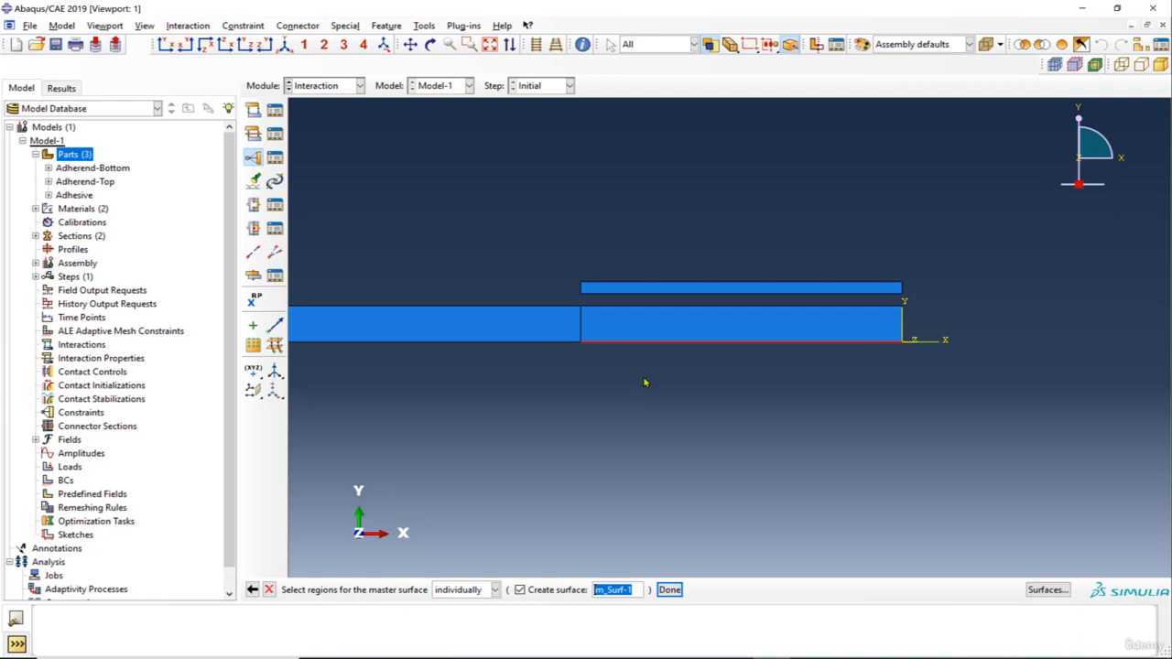
pyautogui.click(694, 343)
pyautogui.click(668, 590)
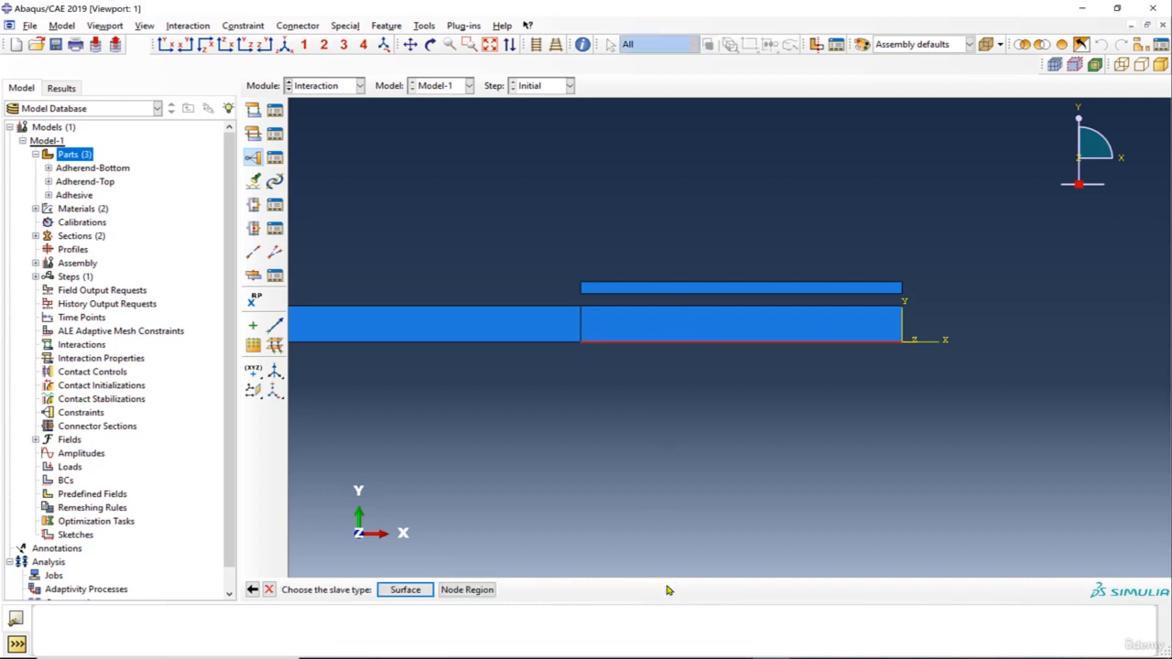
# Step: Choose the adhesive layer's upper edge as the slave surface and create the tie with the default settings
pyautogui.click(410, 590)
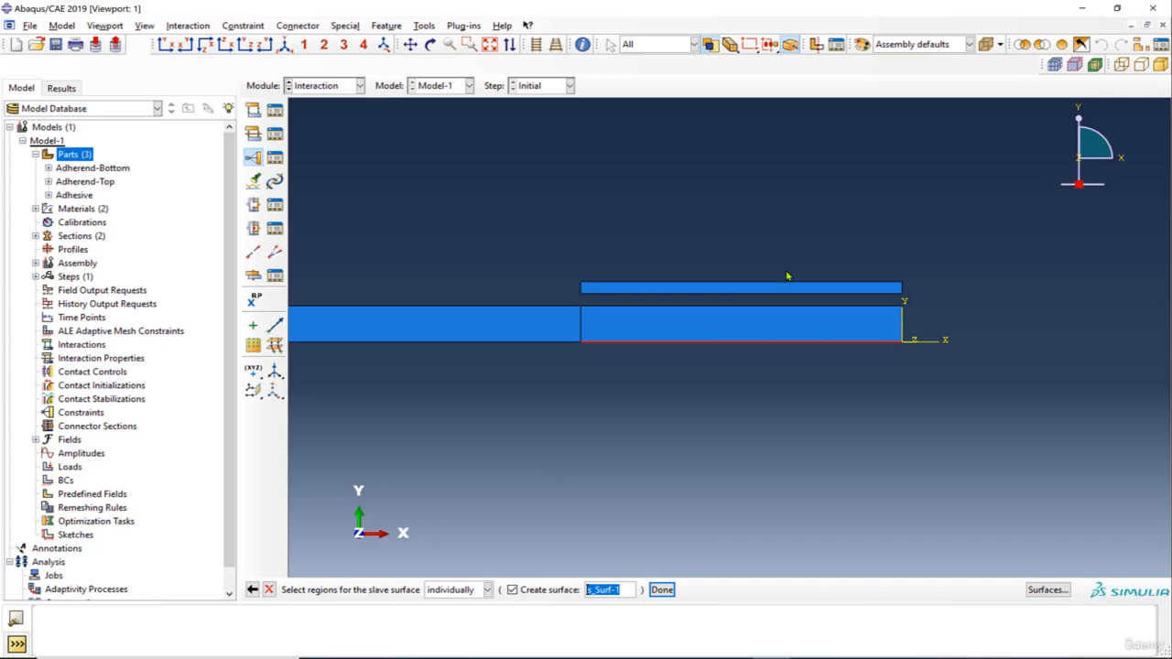
pyautogui.click(728, 286)
pyautogui.click(662, 590)
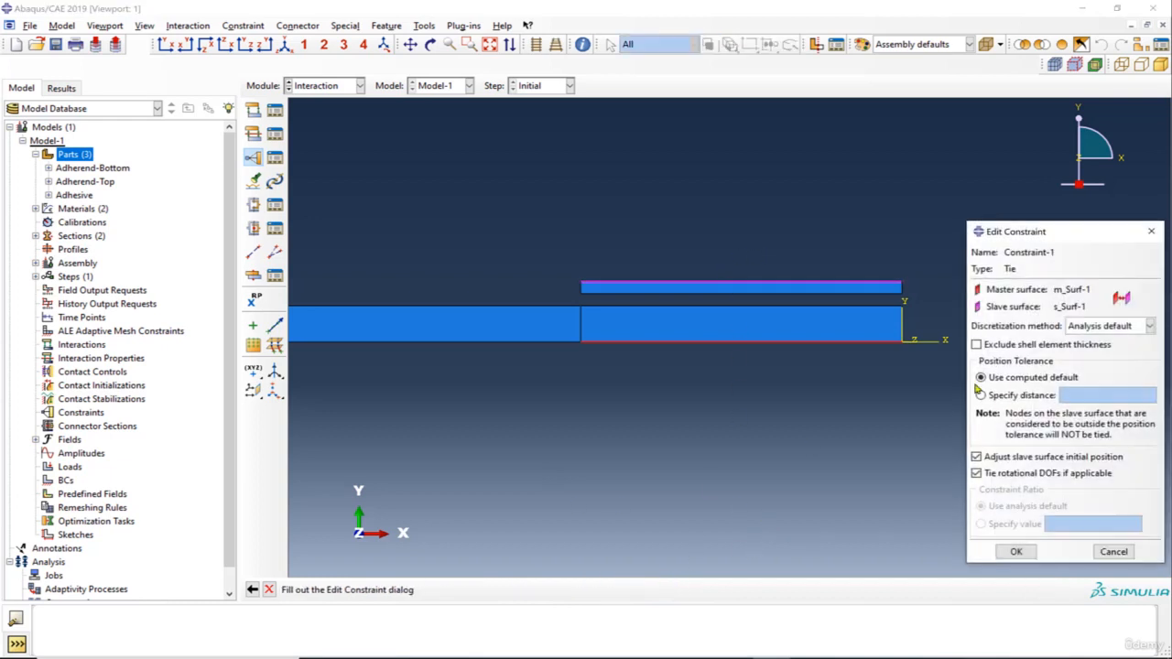
pyautogui.moveTo(1035, 236); pyautogui.dragTo(355, 189)
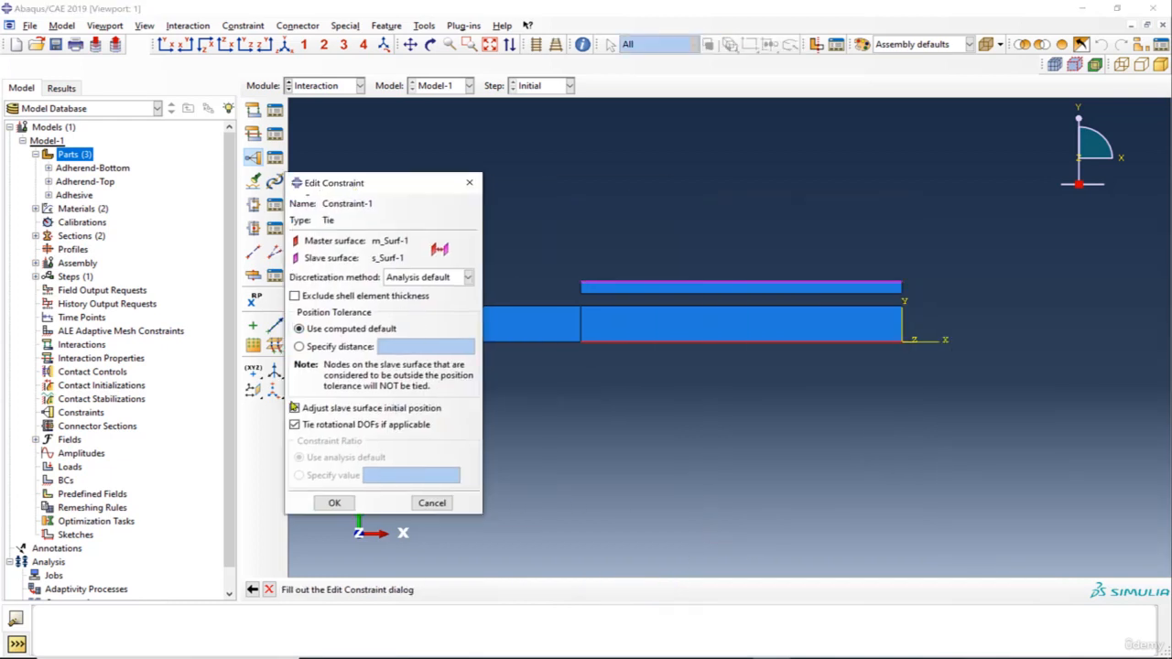
pyautogui.click(335, 503)
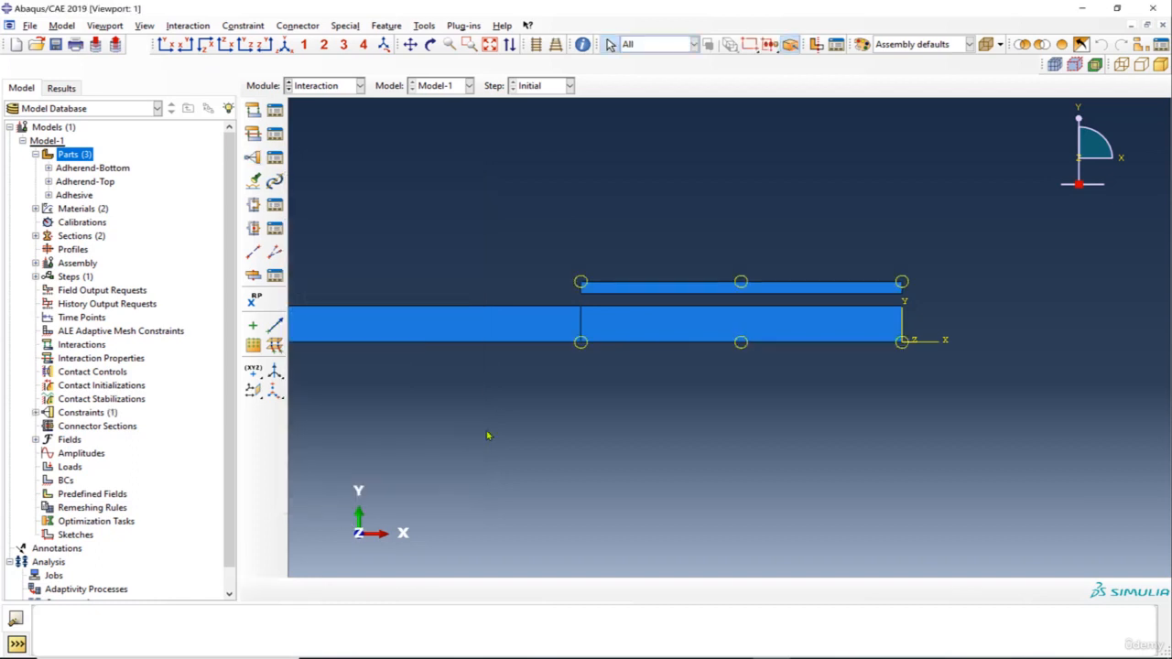
# Step: In the Assembly module, apply a Coincident Point constraint moving the adhesive's upper-left corner onto the lower end of the adherend's partition line
pyautogui.click(328, 87)
pyautogui.click(316, 128)
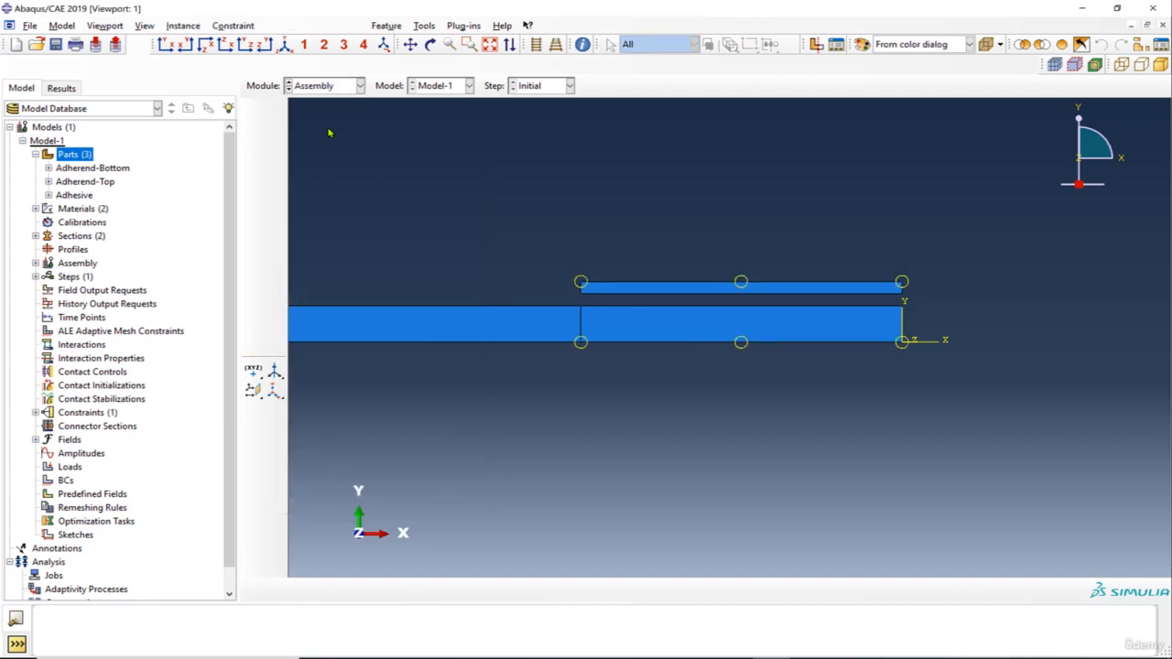
pyautogui.moveTo(254, 172); pyautogui.dragTo(308, 172)
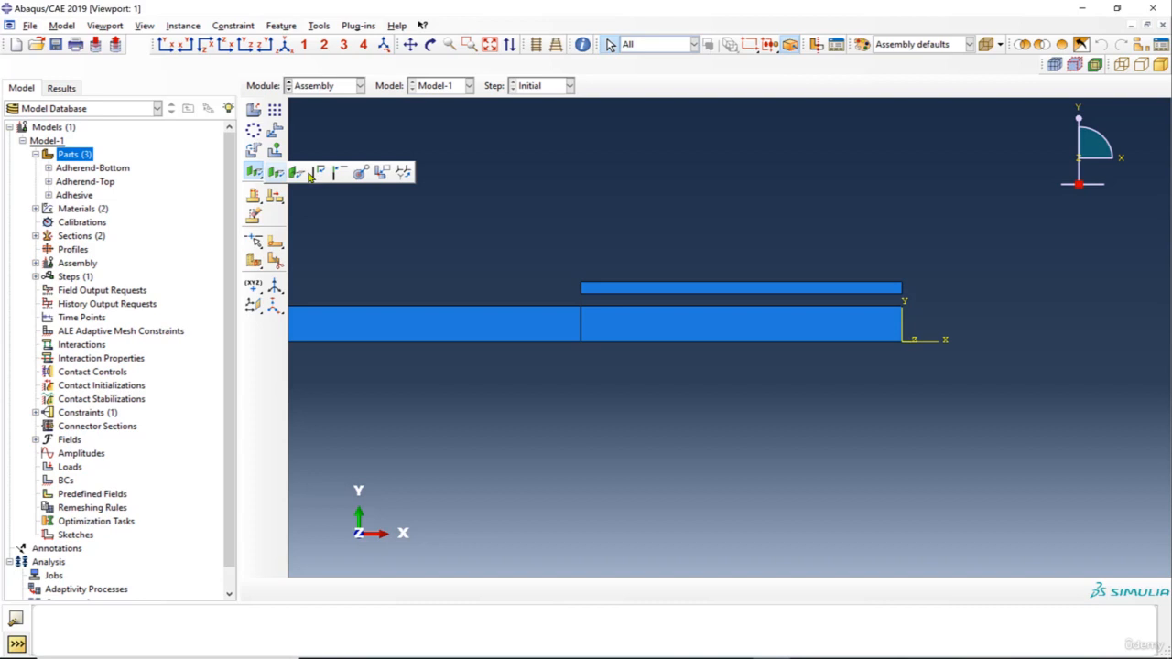
pyautogui.click(382, 175)
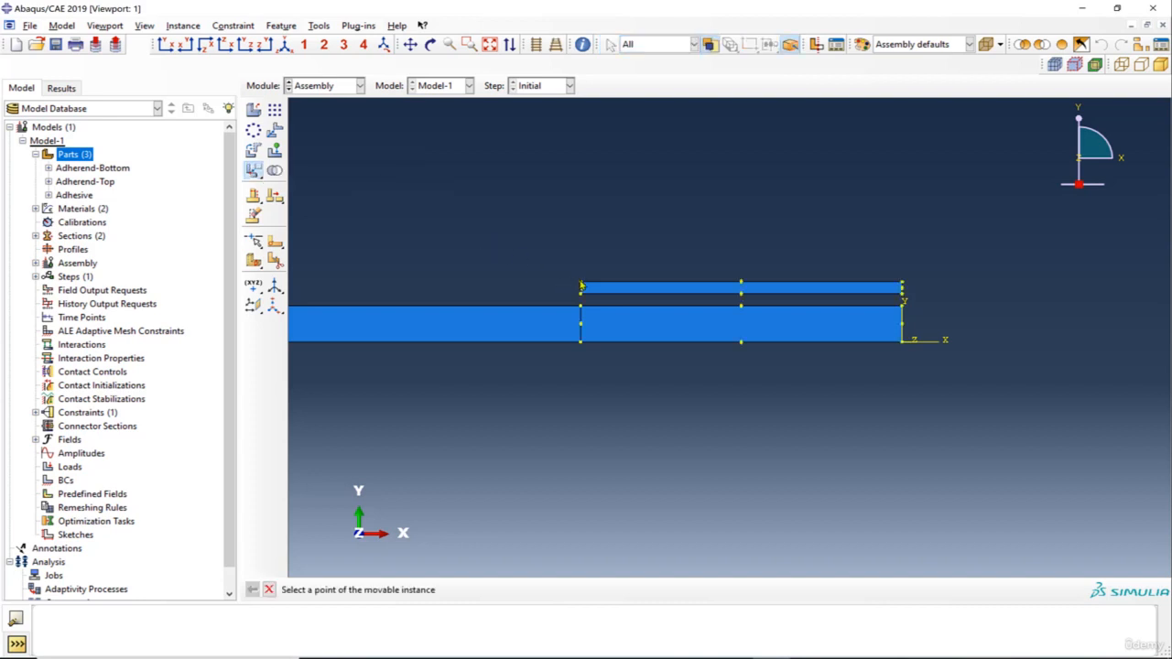
pyautogui.click(581, 284)
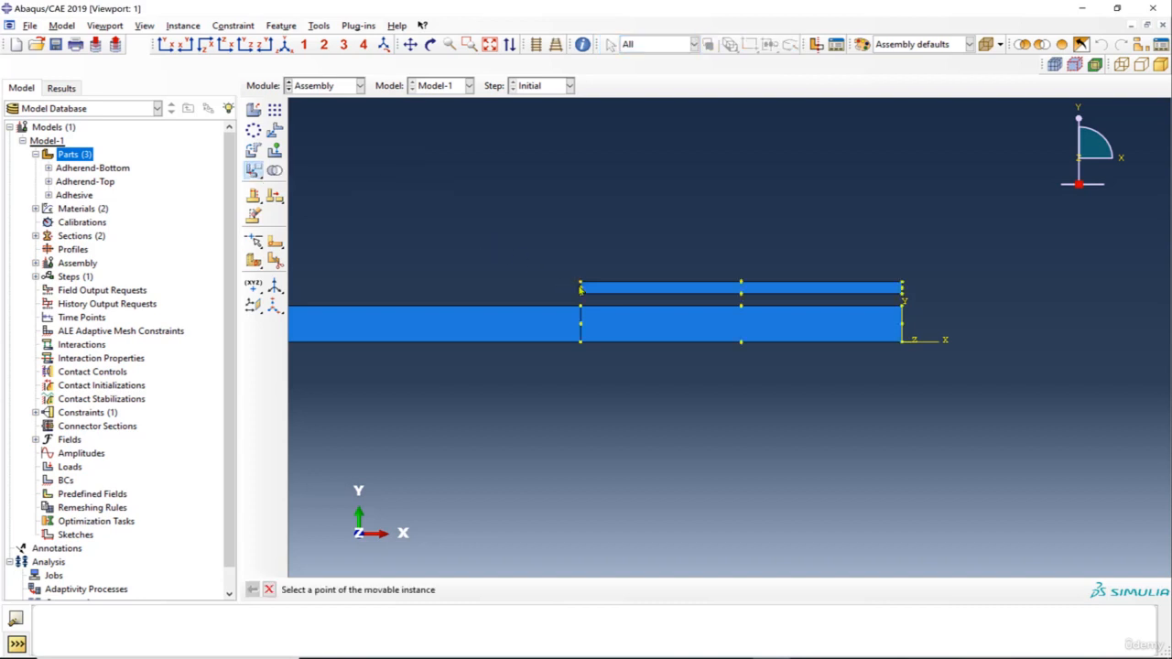
pyautogui.click(581, 344)
# Step: Return to the Interaction module and check the tie constraint on the edge shared by the top adherend and the adhesive
pyautogui.click(343, 86)
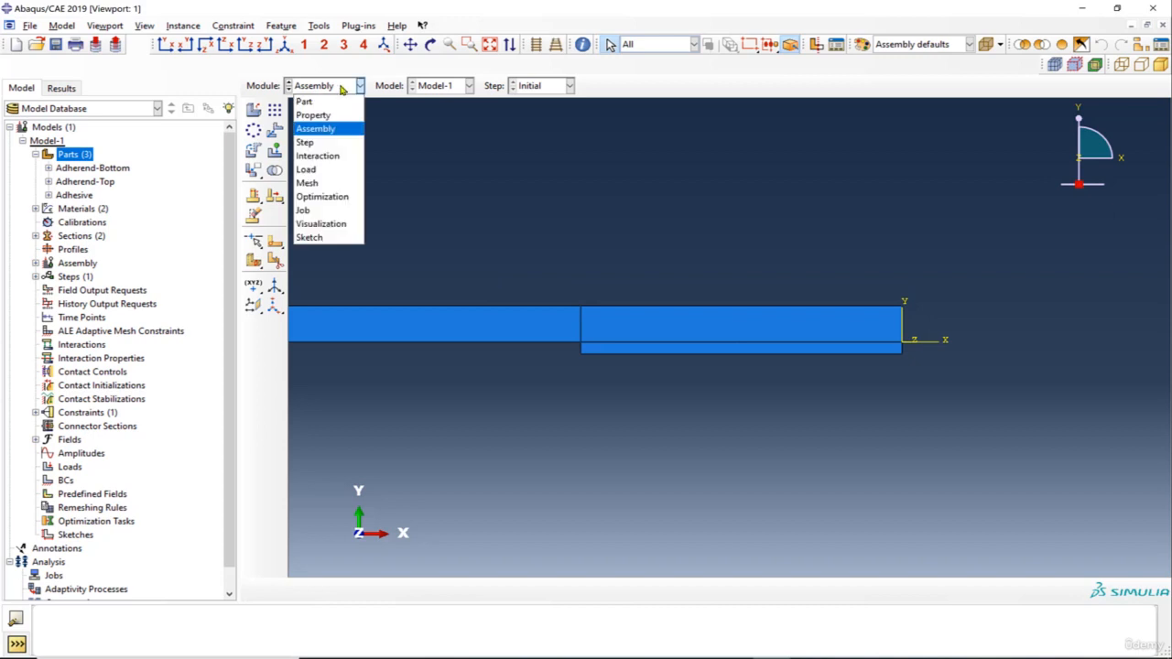
pyautogui.click(344, 156)
pyautogui.click(253, 158)
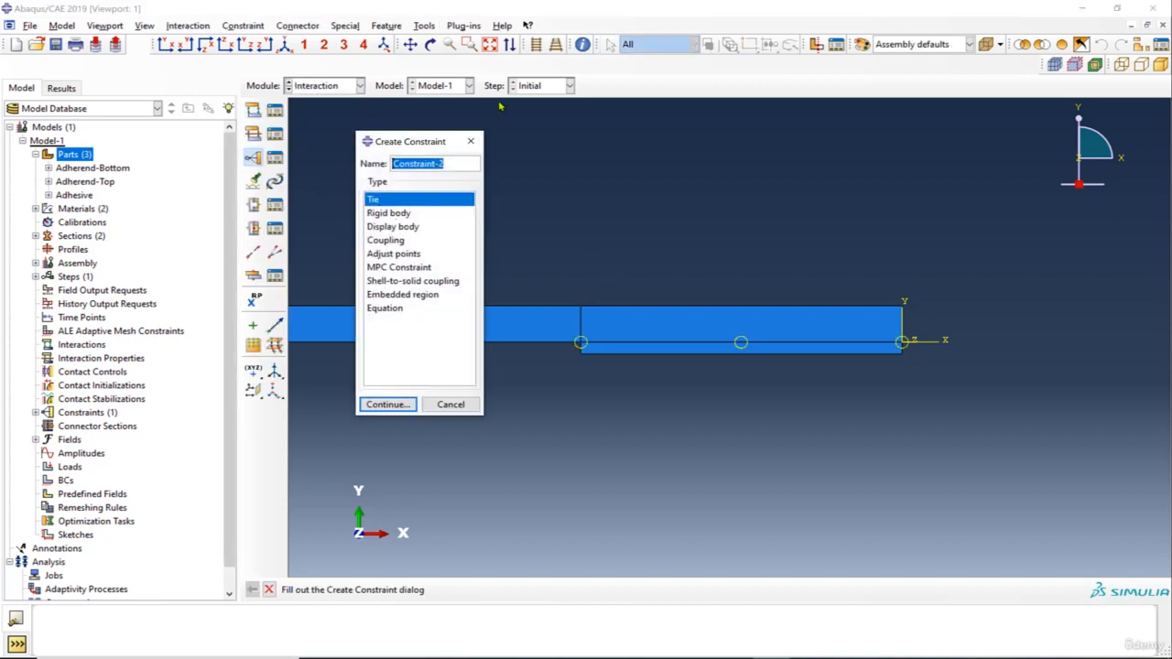
pyautogui.click(471, 141)
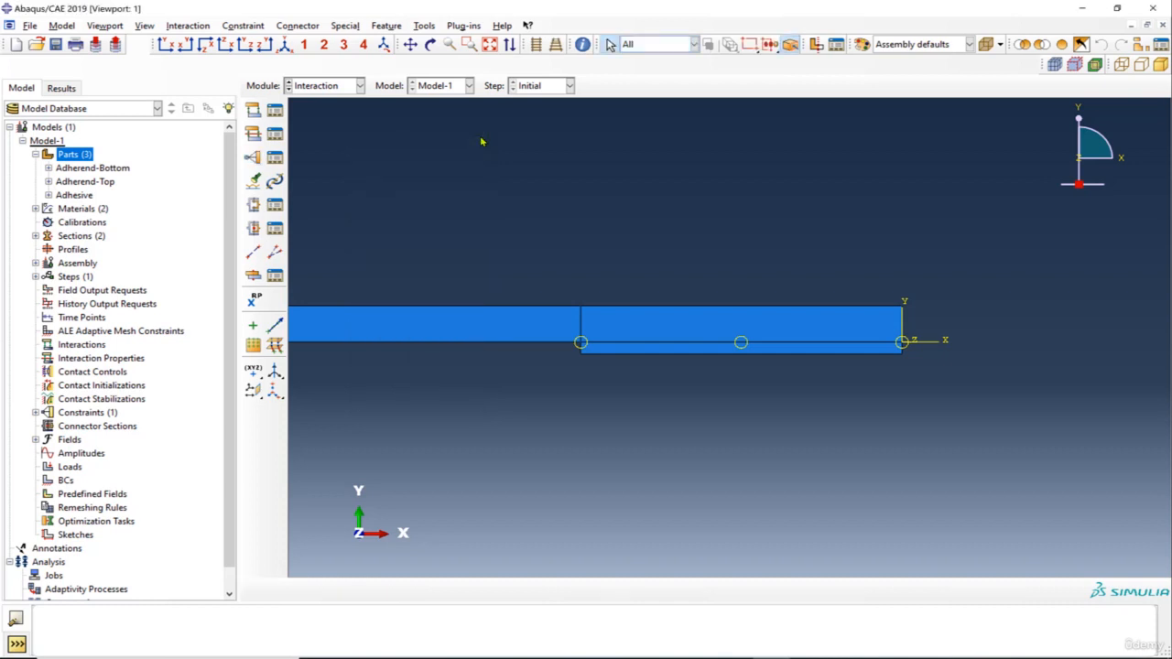
pyautogui.click(347, 88)
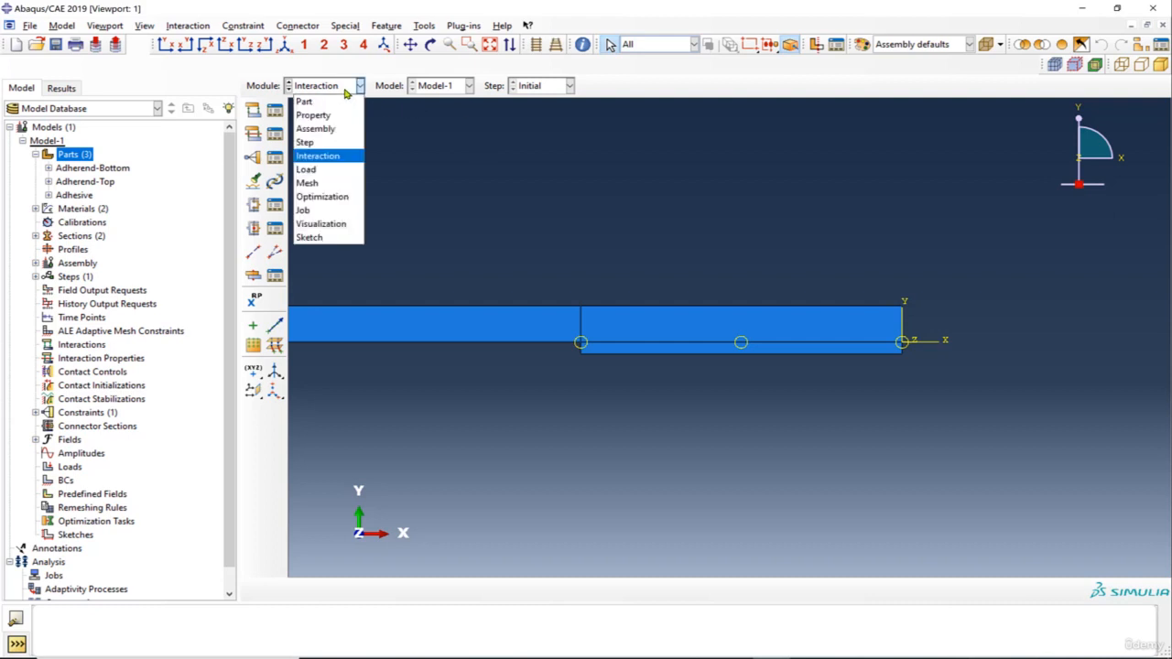
pyautogui.click(336, 159)
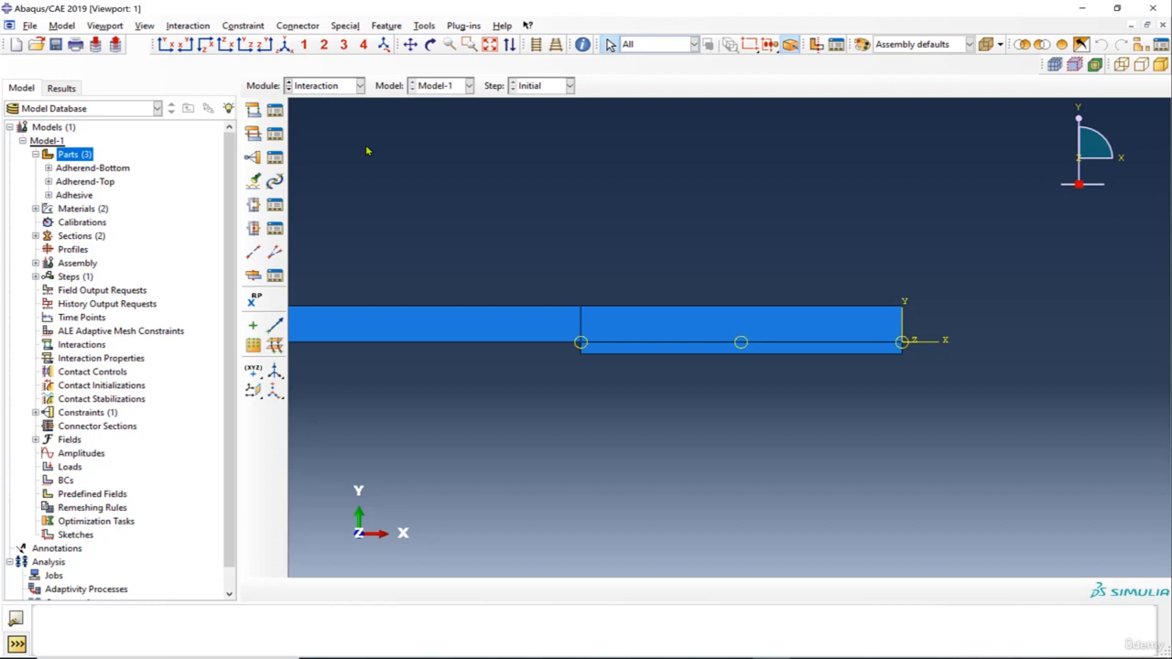
# Step: In the Assembly module, add a dependent instance of Adherend-Bottom with auto-offset from the other instances
pyautogui.click(333, 86)
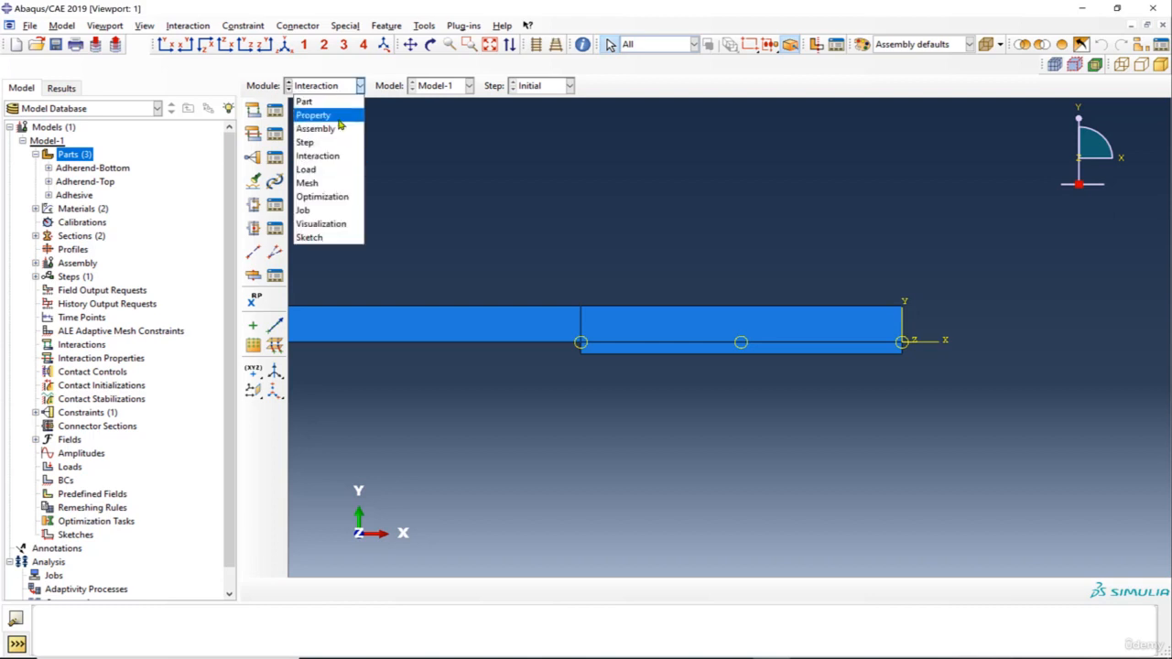
pyautogui.click(339, 129)
pyautogui.click(254, 110)
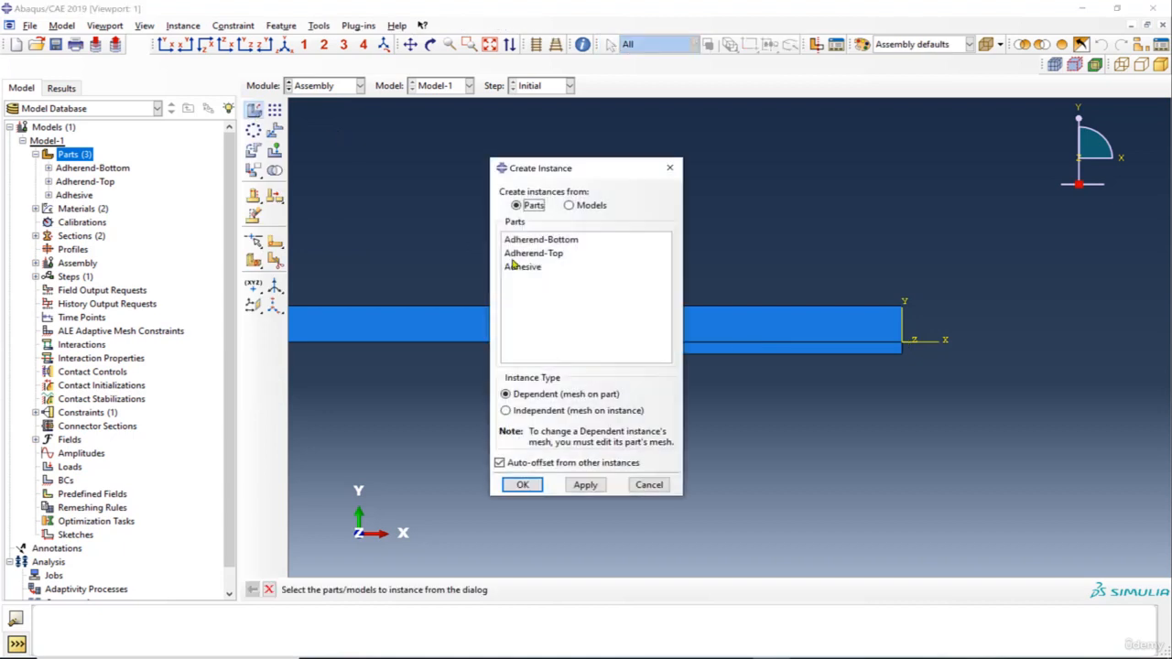
pyautogui.click(550, 240)
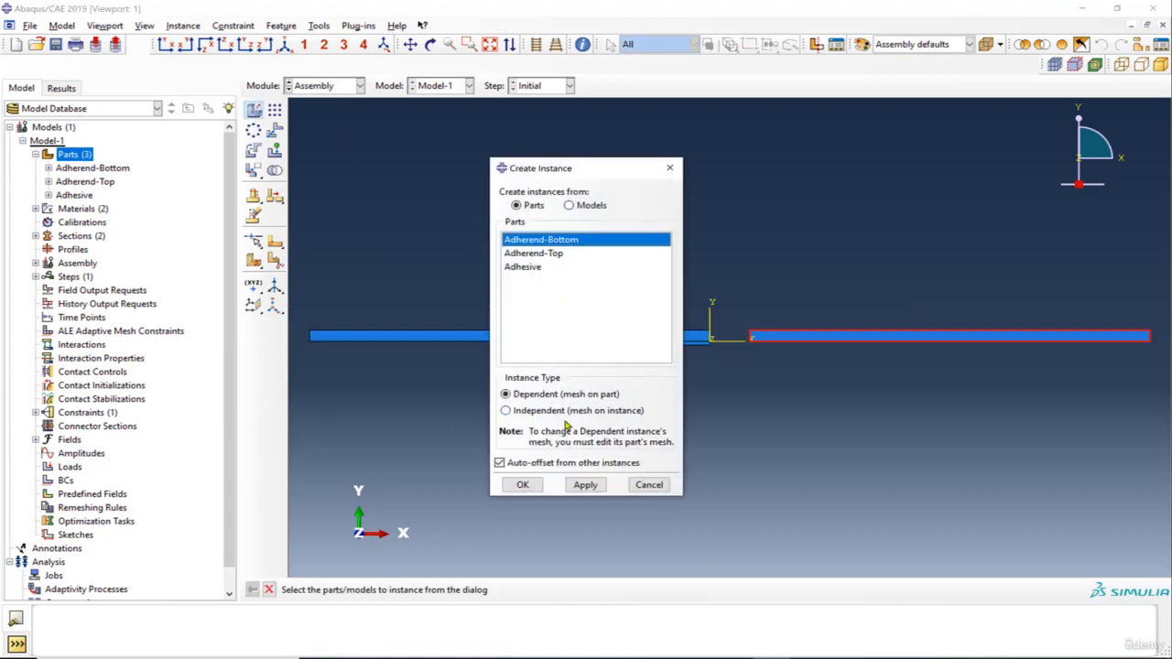
pyautogui.click(522, 485)
pyautogui.scroll(3, 746, 367)
pyautogui.scroll(2, 817, 320)
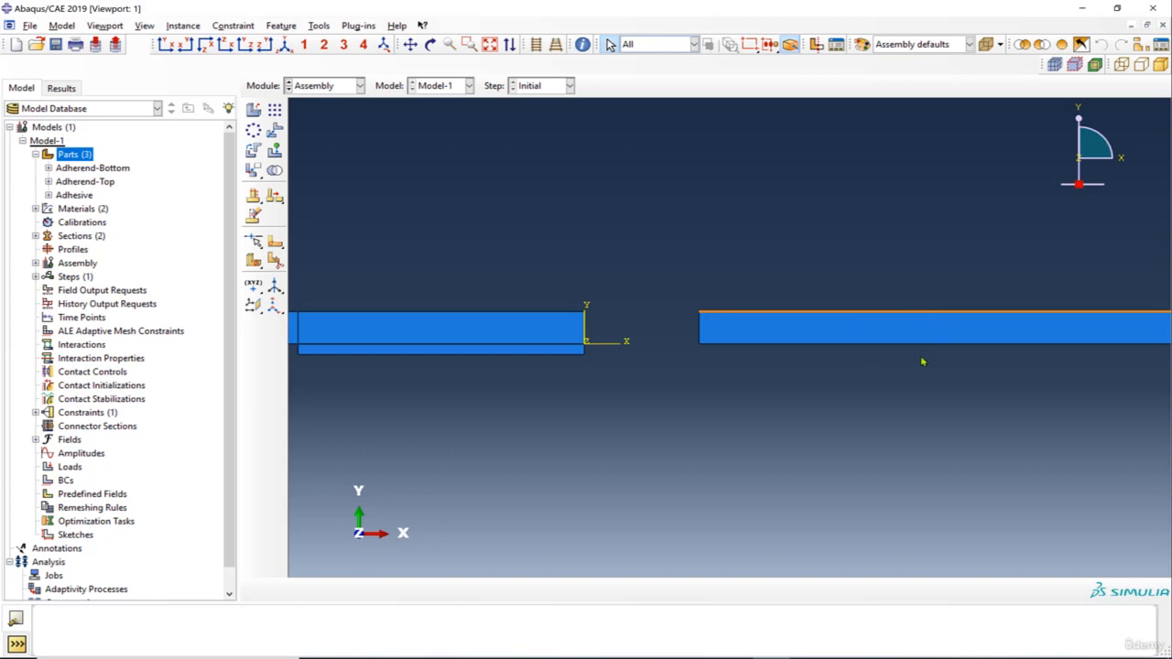
pyautogui.scroll(-2, 923, 362)
# Step: In the Part module, open Adherend-Bottom and sketch a vertical partition line across its face about 25 from the left end
pyautogui.click(340, 87)
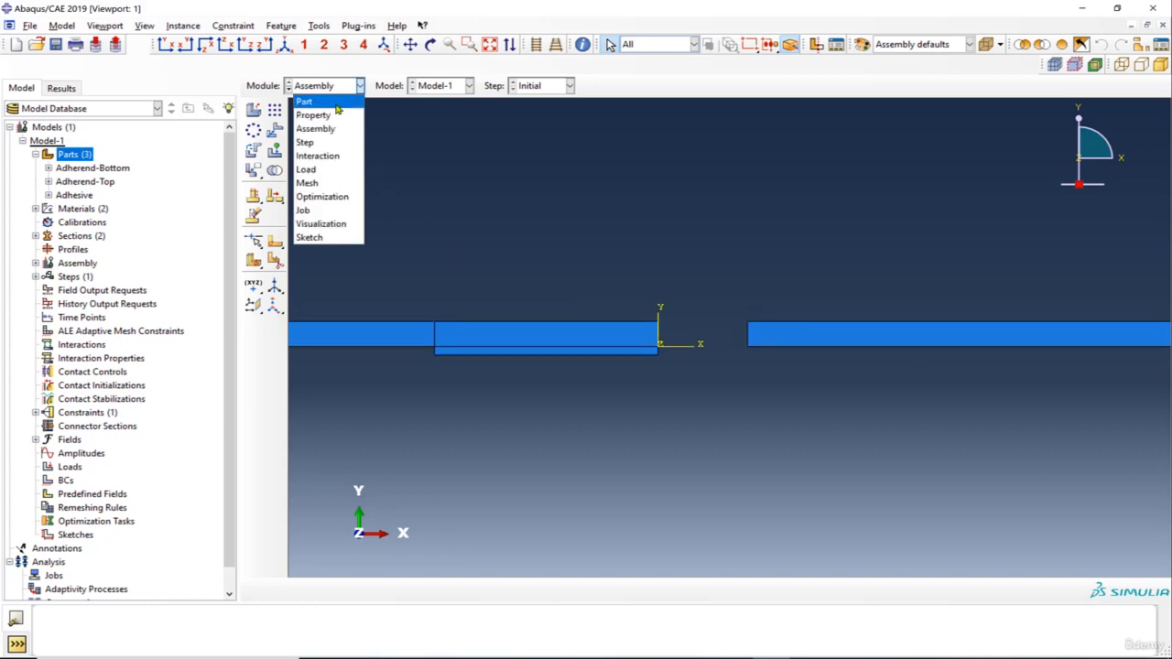
pyautogui.click(311, 102)
pyautogui.click(568, 85)
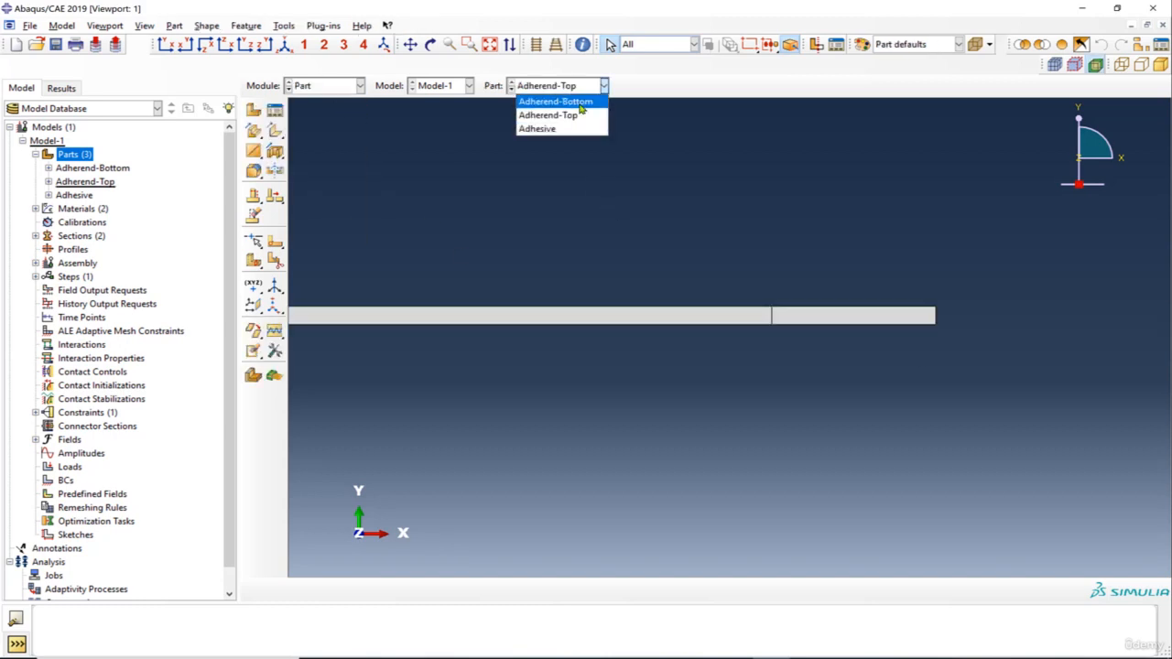
pyautogui.click(555, 102)
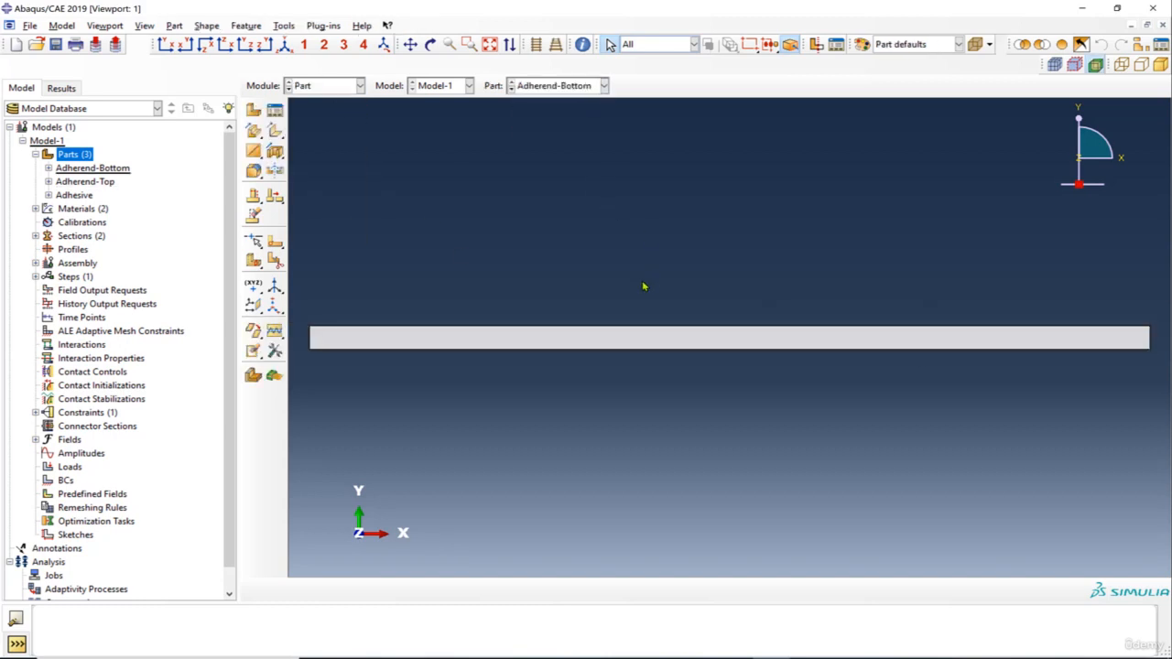
pyautogui.click(274, 245)
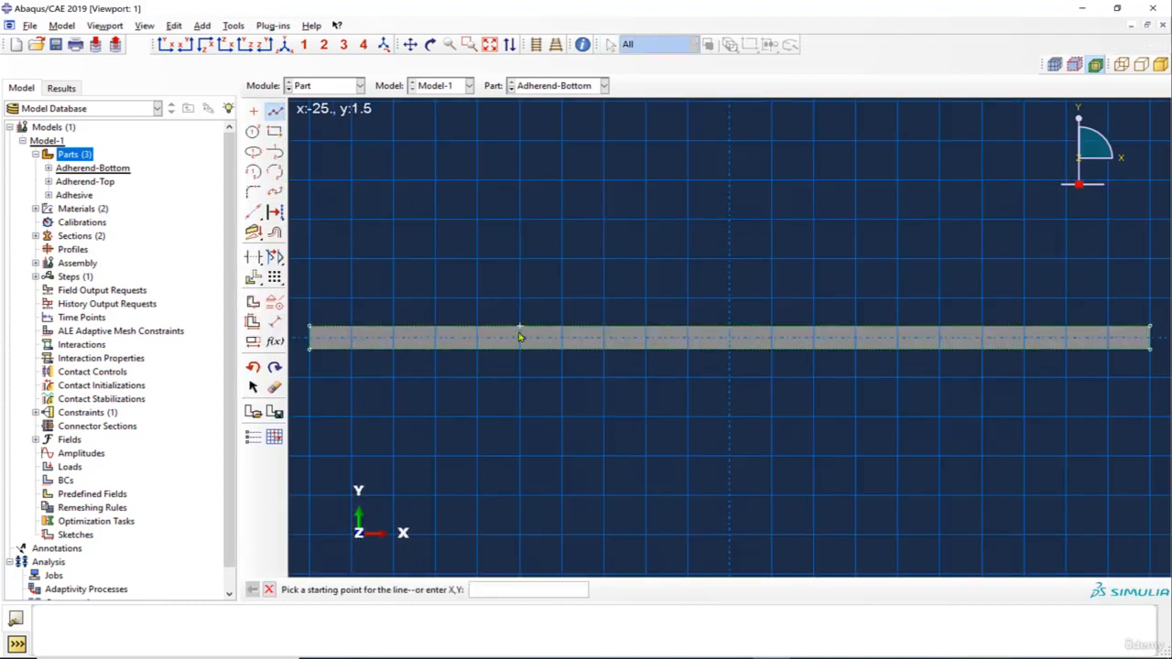
# Step: Dimension the partition line at 25 horizontally from the adherend's upper-left corner and finish the face partition
pyautogui.click(274, 322)
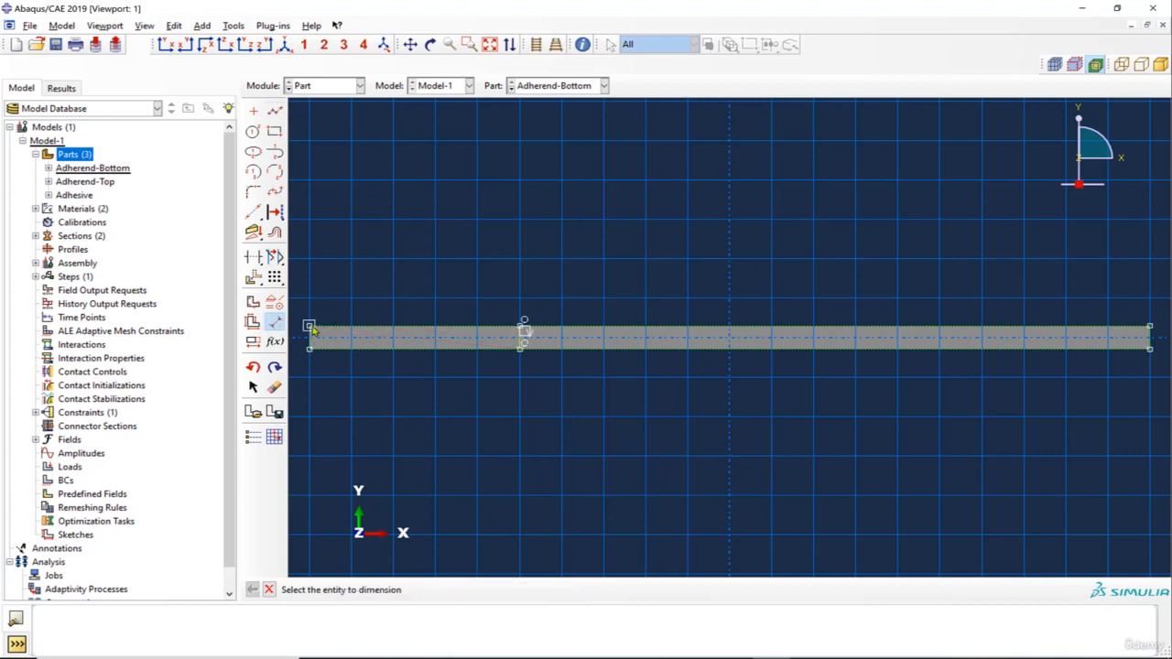
pyautogui.click(310, 327)
pyautogui.click(524, 328)
pyautogui.click(485, 286)
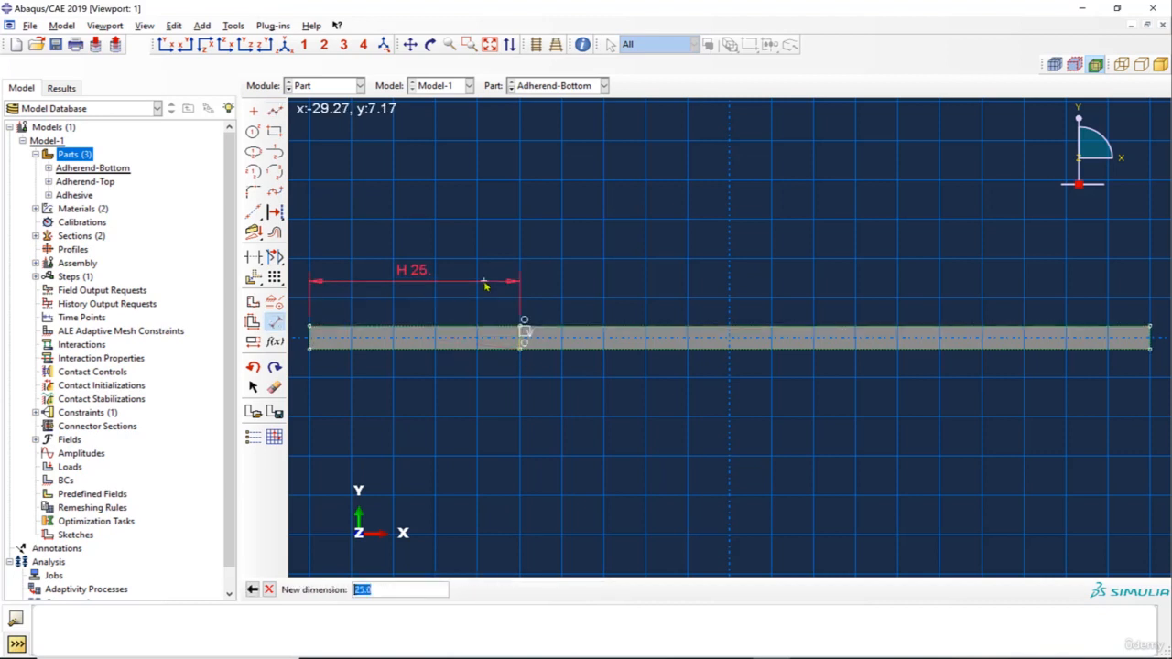
pyautogui.press('Return')
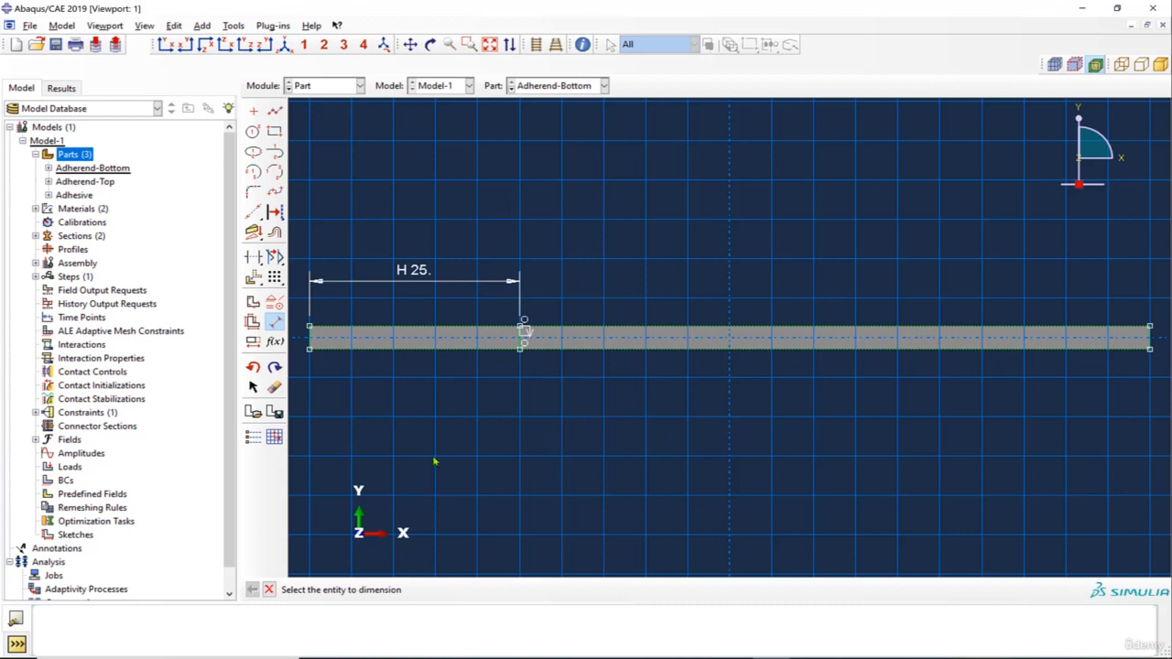
pyautogui.click(269, 590)
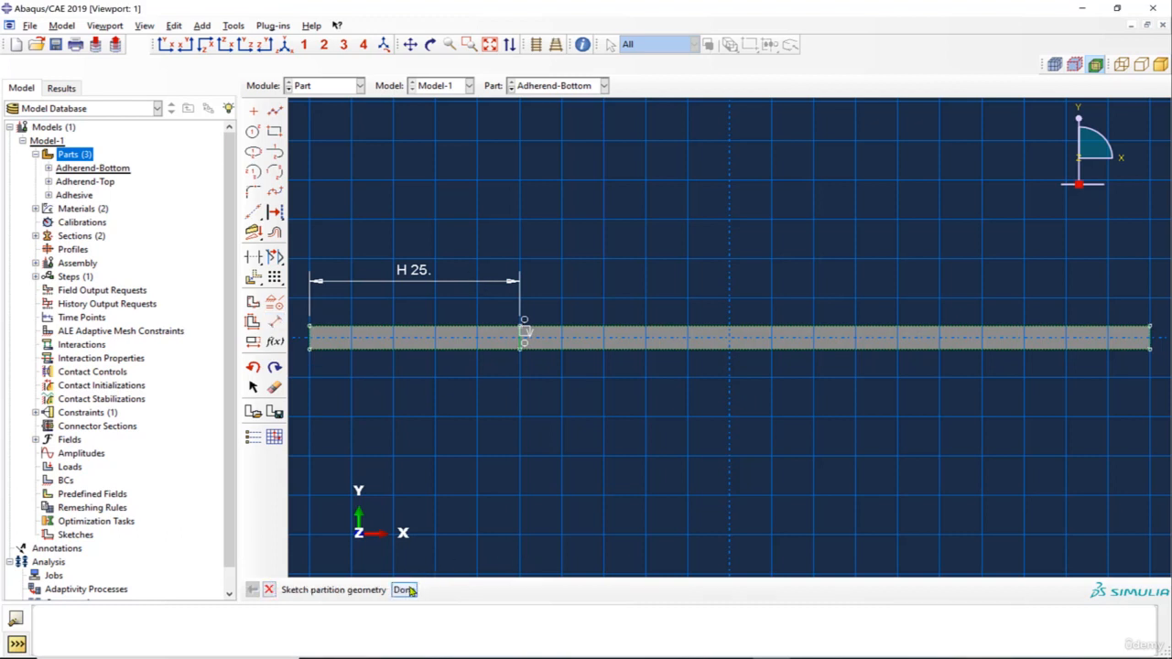
pyautogui.click(408, 589)
# Step: In the Interaction module, start a second Tie constraint with the bottom adherend's upper edge along the overlap as the master surface
pyautogui.click(336, 87)
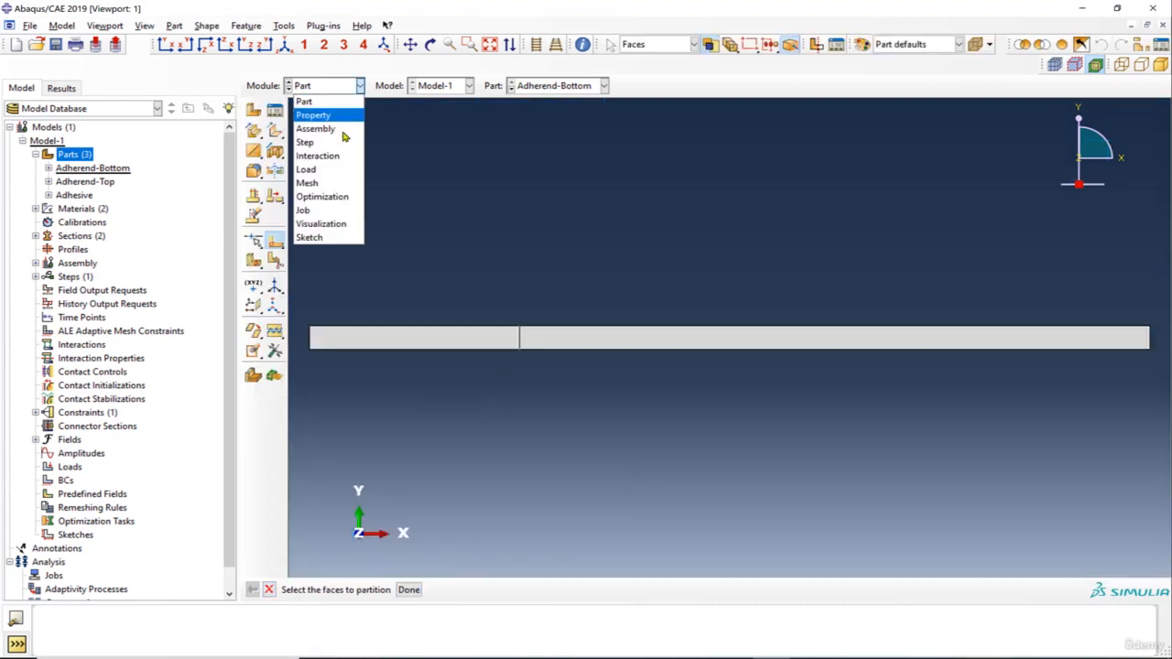
pyautogui.click(343, 130)
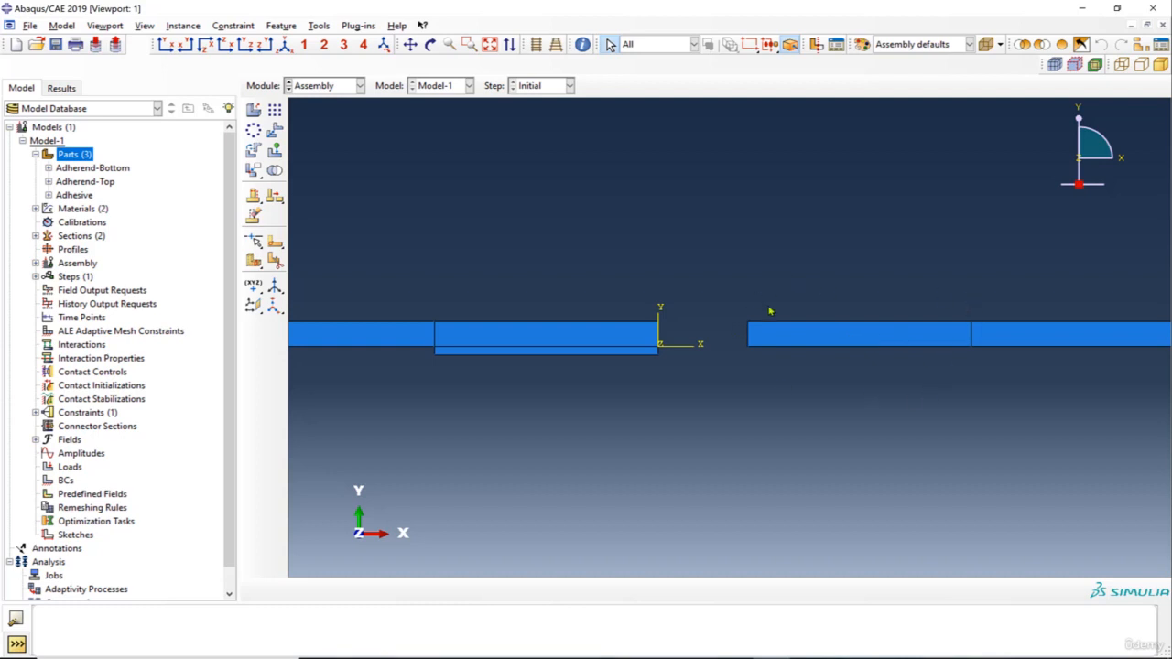
pyautogui.click(340, 87)
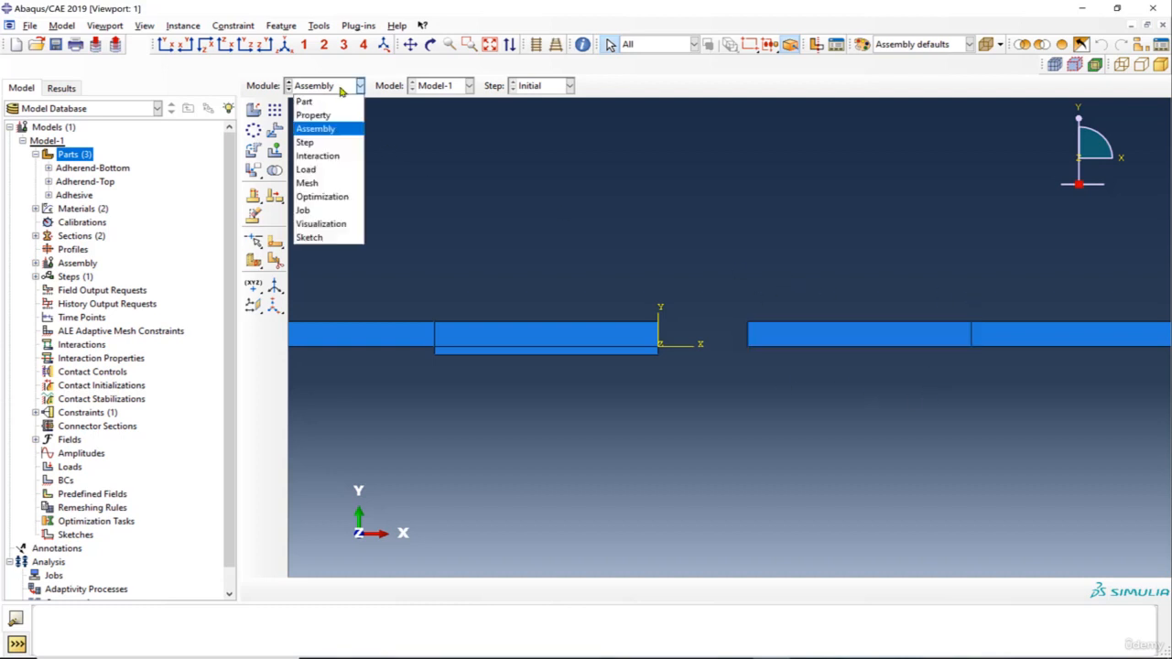
pyautogui.click(332, 156)
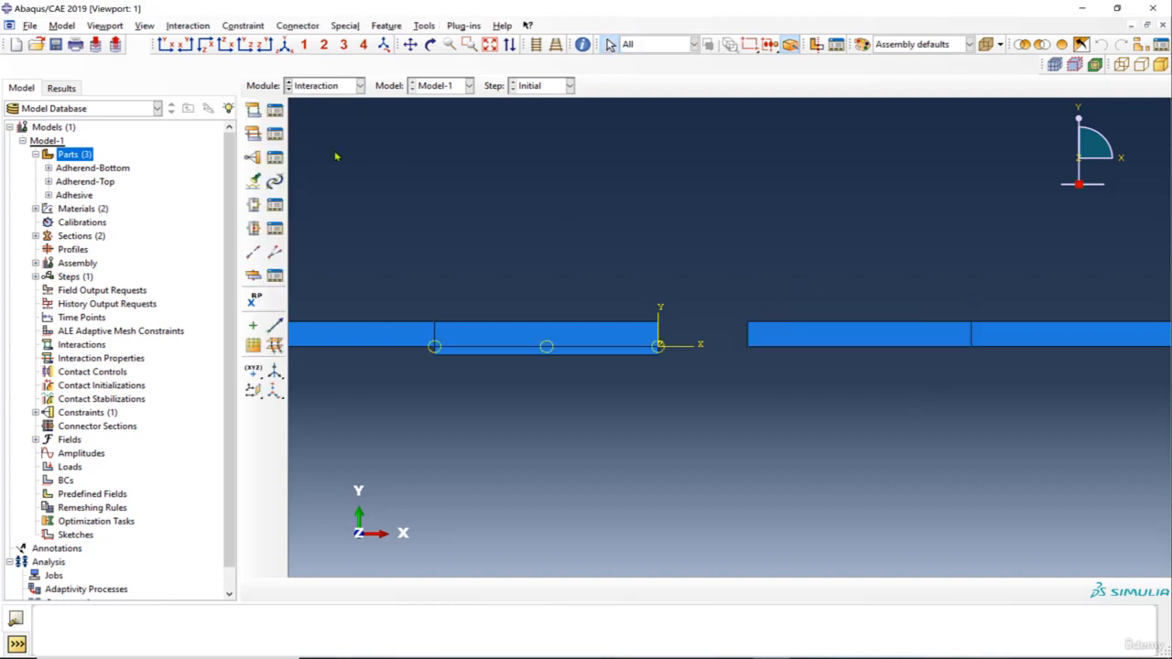
pyautogui.click(254, 156)
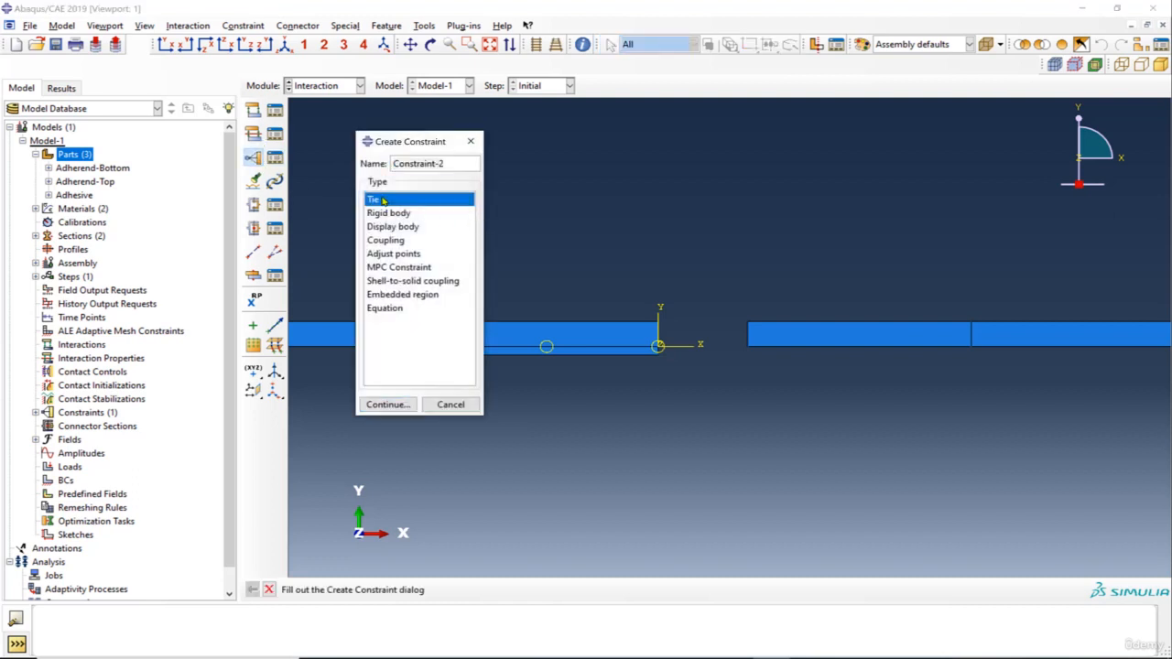
pyautogui.click(385, 404)
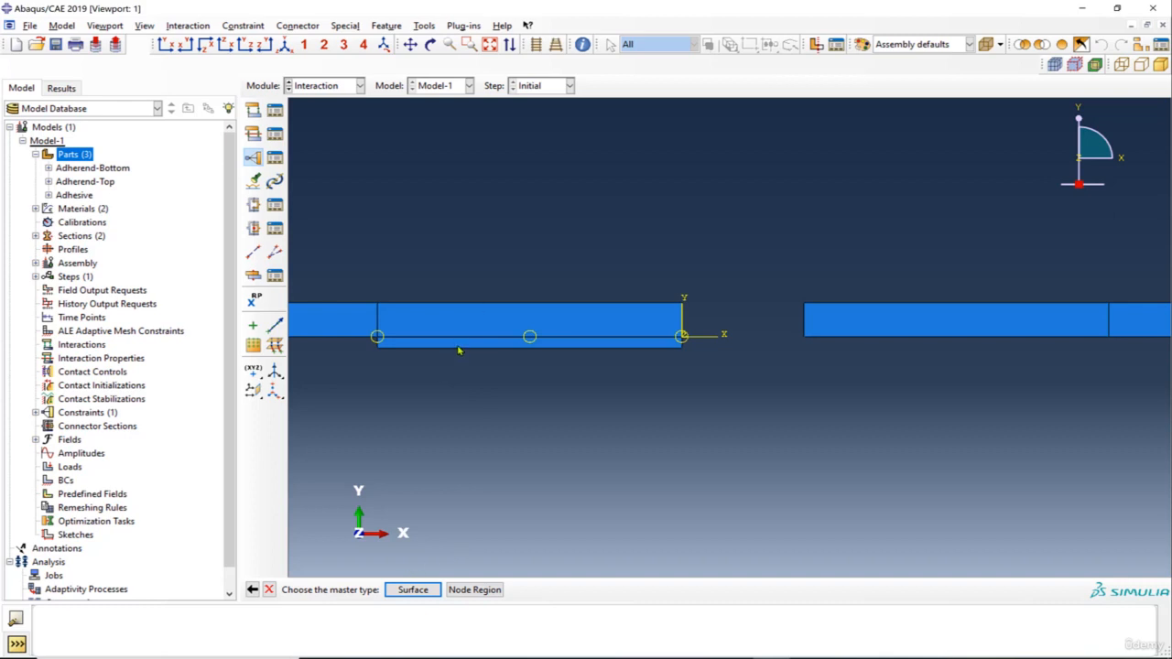
pyautogui.click(428, 591)
pyautogui.click(942, 303)
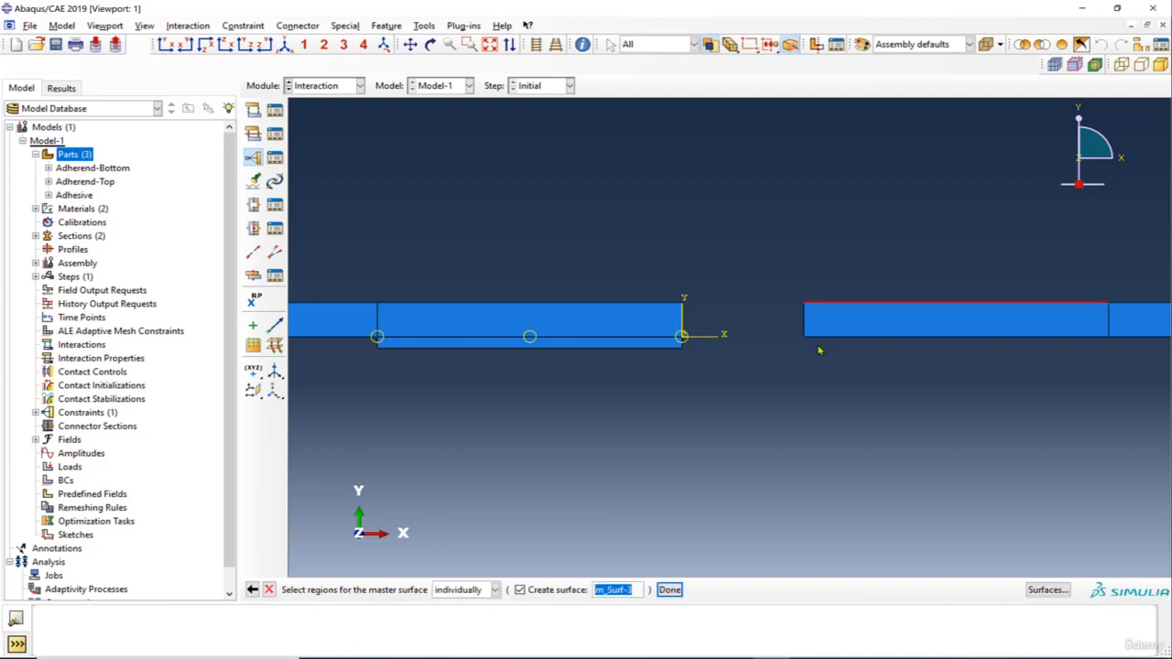
pyautogui.click(670, 591)
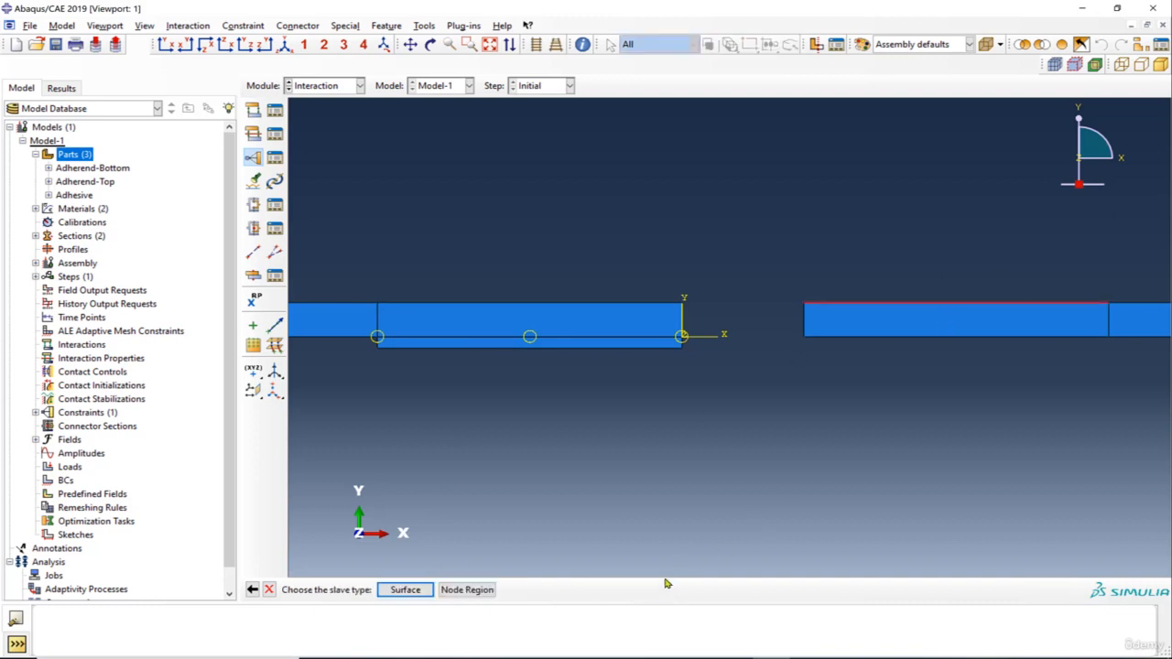
# Step: Choose the adhesive layer's lower edge as the slave surface and create the second tie with the default settings
pyautogui.click(404, 590)
pyautogui.click(506, 348)
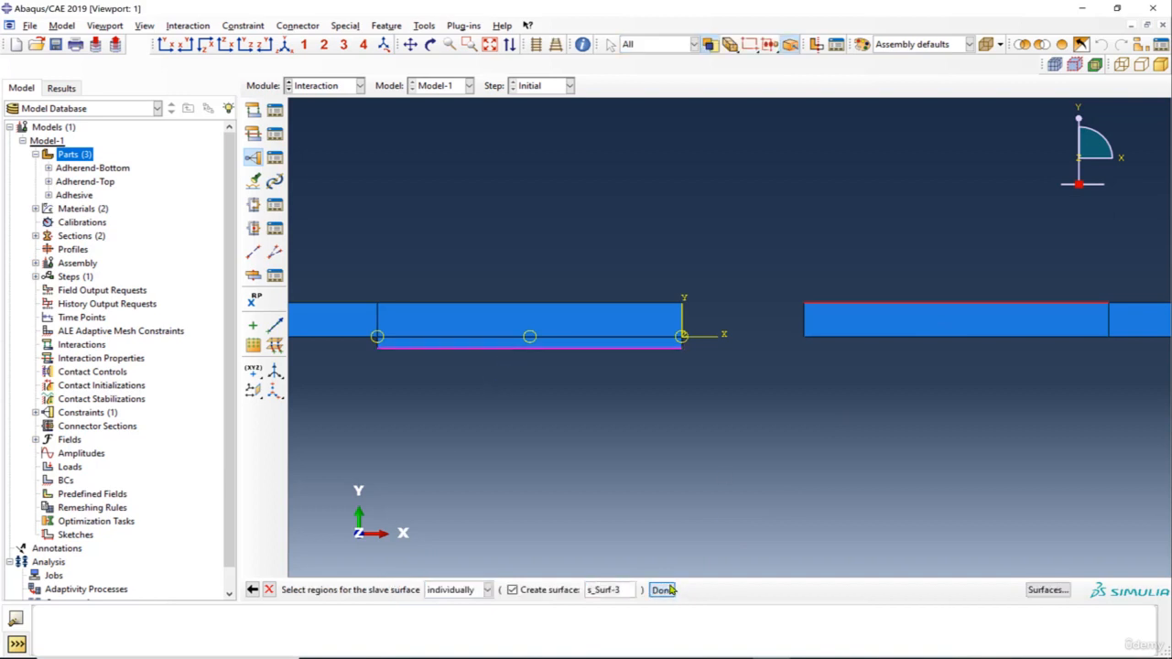
pyautogui.click(663, 590)
pyautogui.click(333, 501)
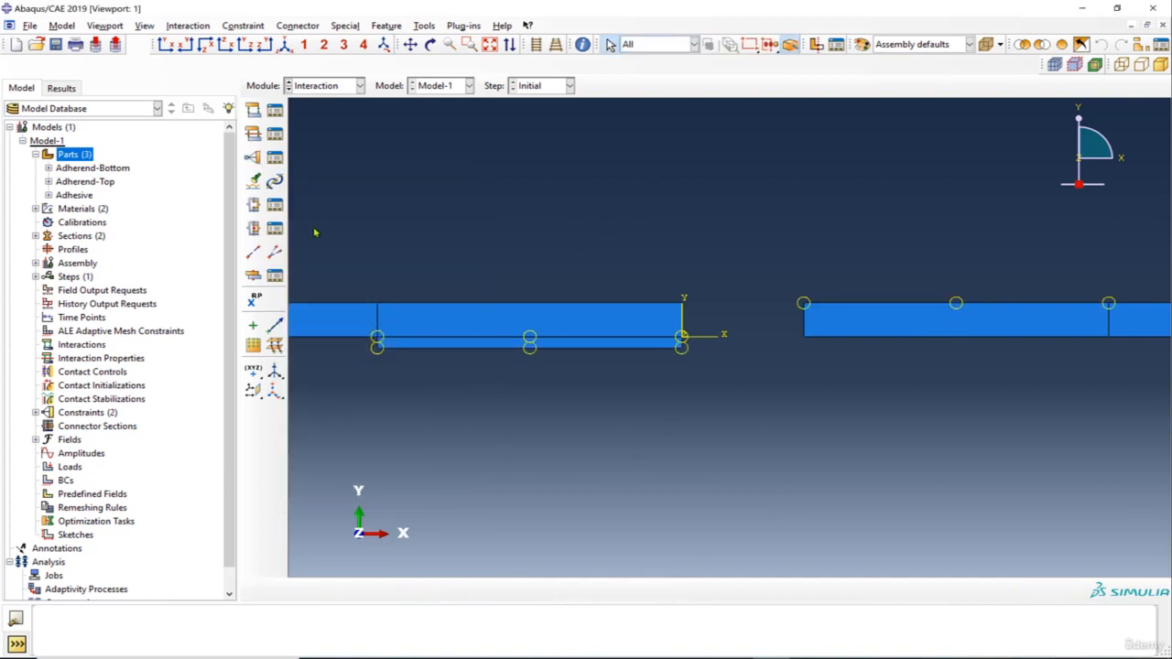
# Step: In the Assembly module, apply a Coincident Point constraint moving the bottom adherend's upper-left corner onto the adhesive's lower-left corner
pyautogui.click(340, 89)
pyautogui.click(338, 125)
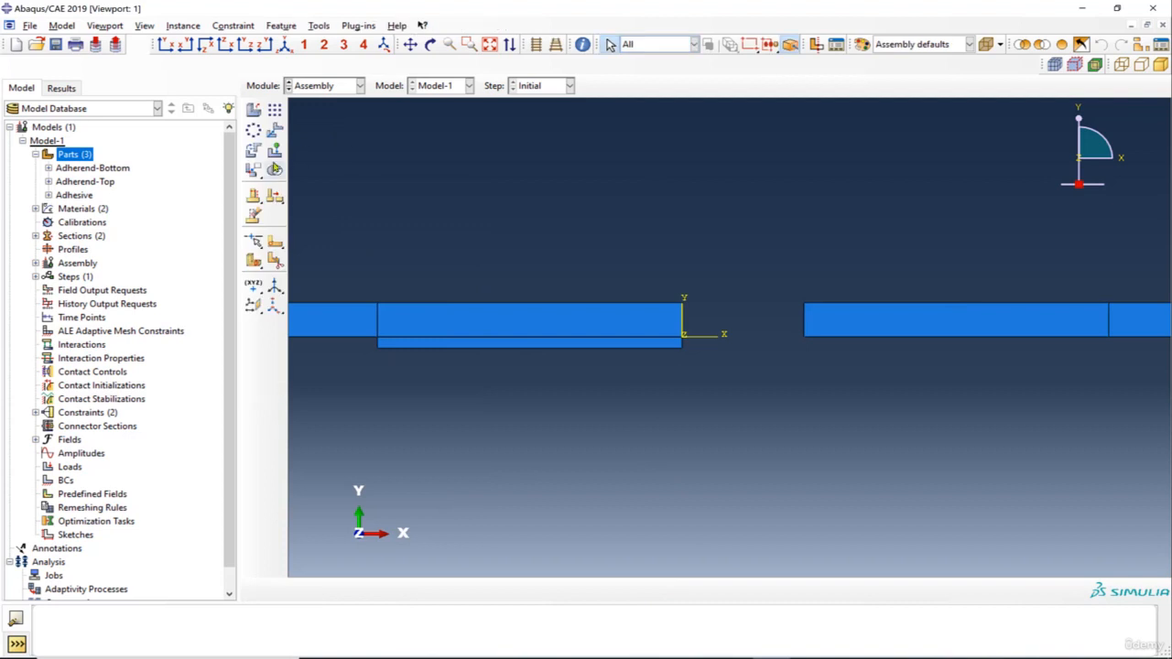
pyautogui.click(253, 171)
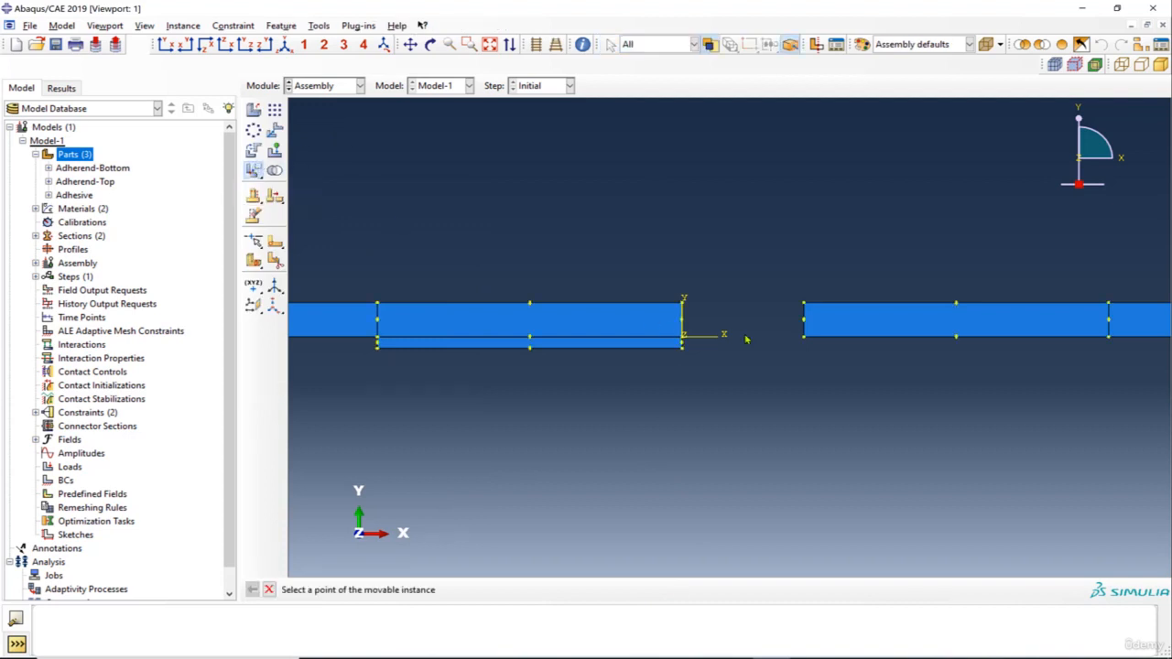
pyautogui.click(804, 305)
pyautogui.click(378, 348)
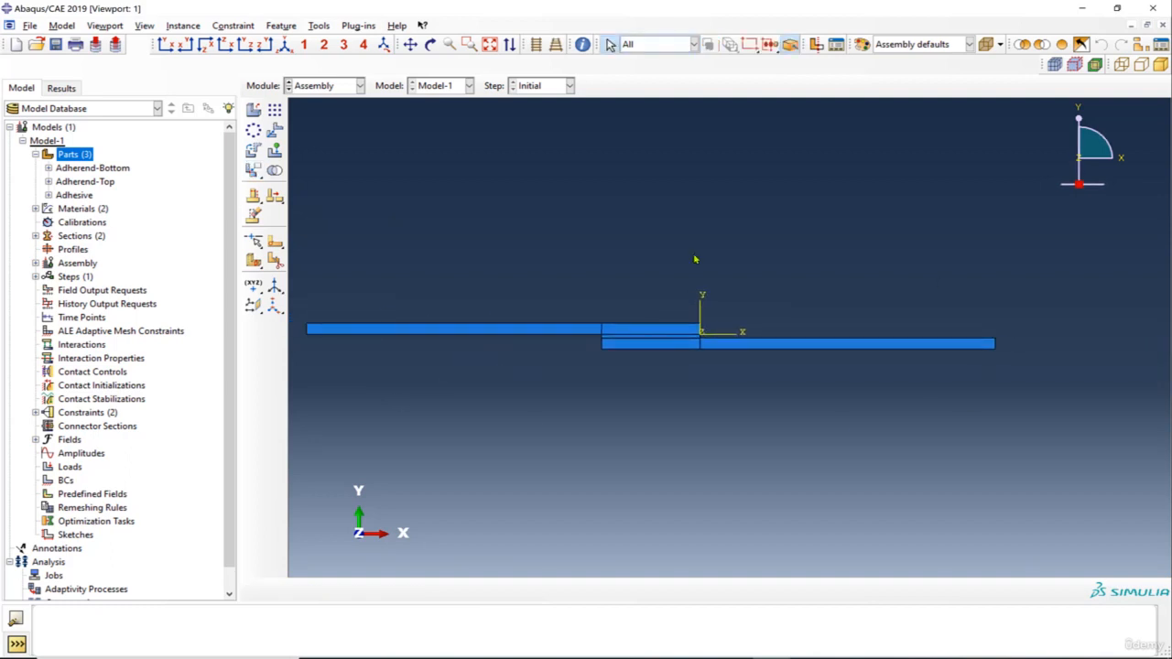
pyautogui.scroll(1, 771, 397)
pyautogui.scroll(-3, 416, 355)
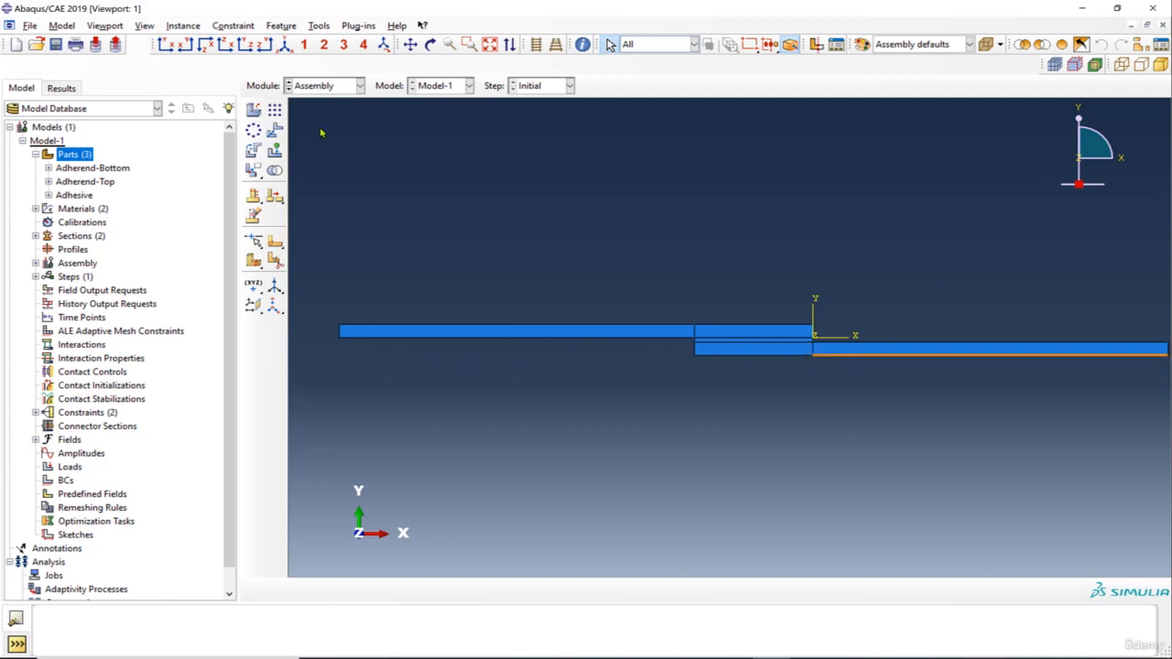
# Step: In the Step module, create a Static, General step after Initial and turn Nlgeom on
pyautogui.click(341, 89)
pyautogui.click(346, 144)
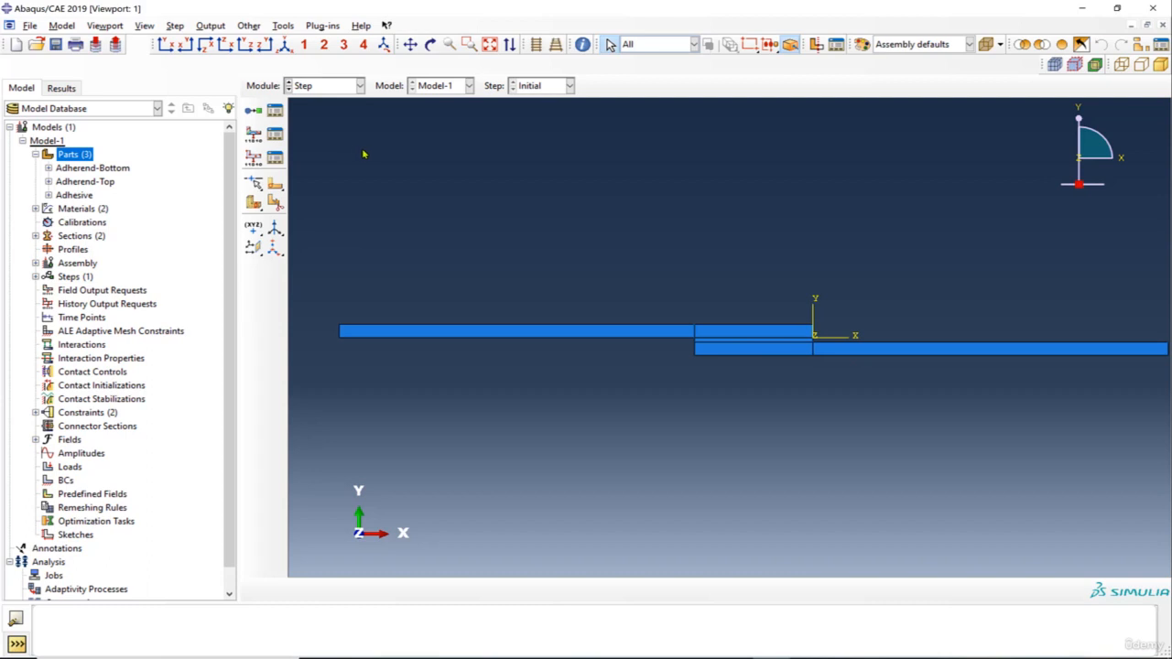
pyautogui.click(252, 110)
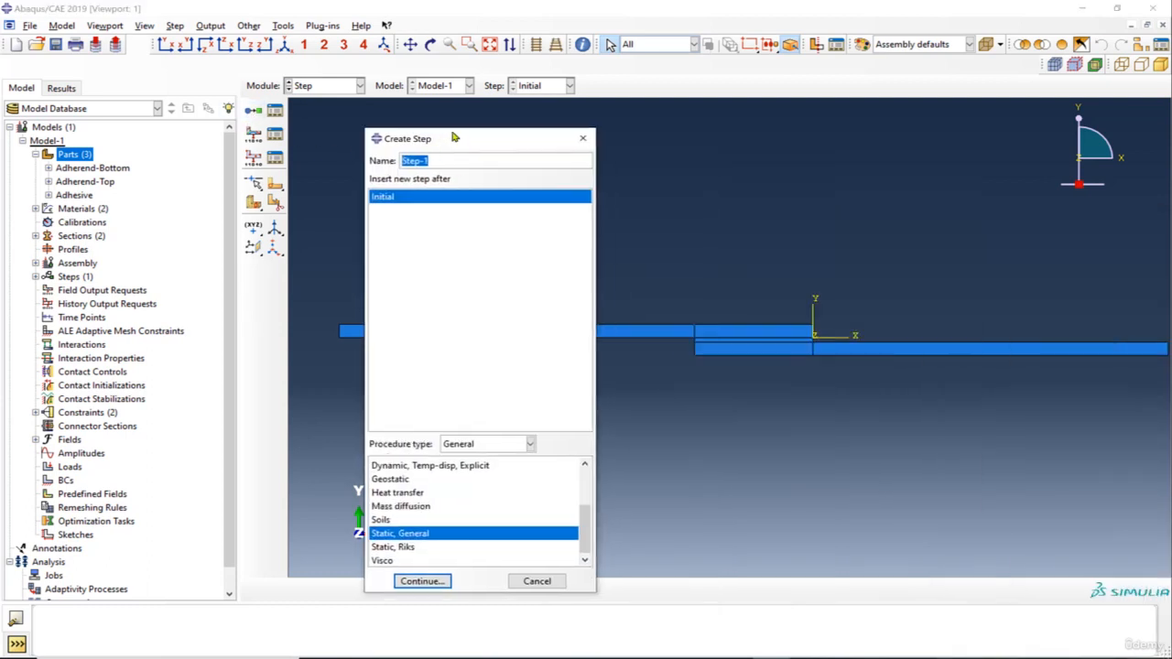
pyautogui.moveTo(426, 135); pyautogui.dragTo(356, 89)
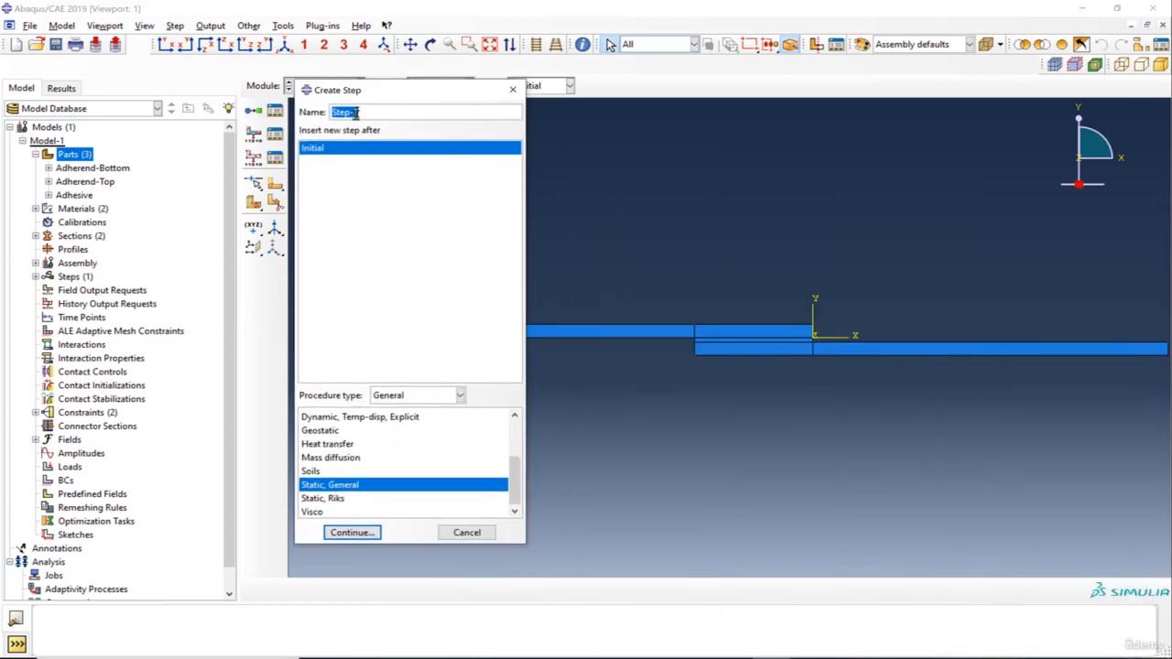
pyautogui.click(337, 486)
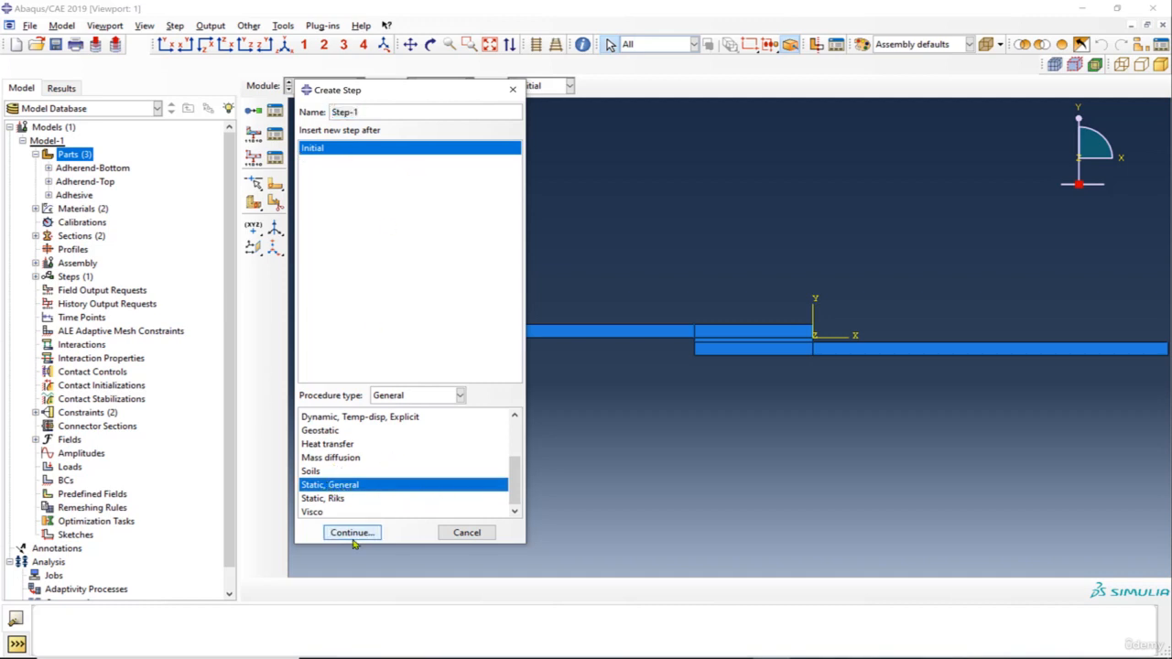
pyautogui.click(351, 532)
pyautogui.moveTo(890, 267); pyautogui.dragTo(350, 137)
pyautogui.click(260, 269)
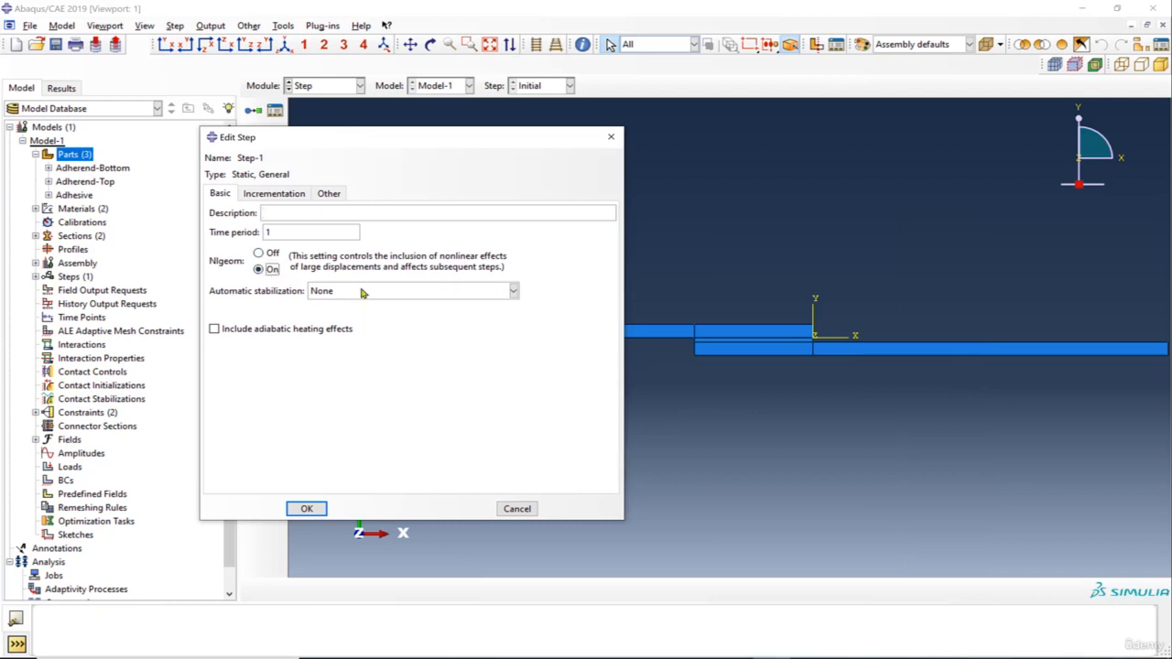
# Step: Set the step's maximum number of increments to 10000, initial increment to 1e-5 and minimum increment to 1E-15, and accept the step
pyautogui.click(279, 196)
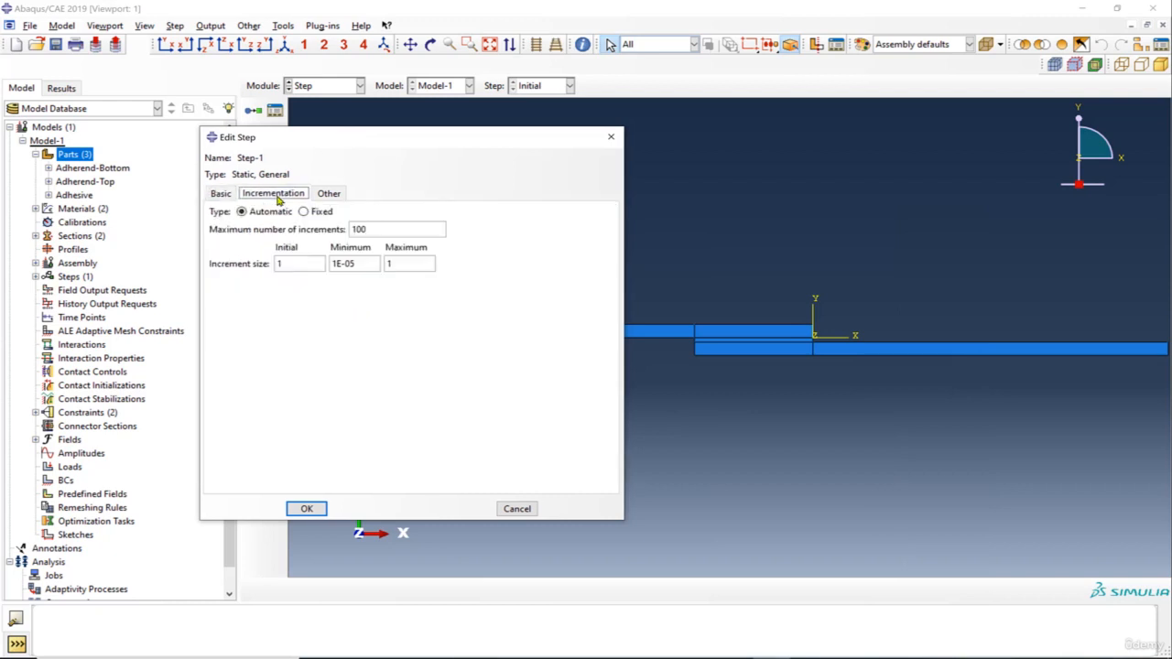
pyautogui.click(377, 231)
pyautogui.write('00')
pyautogui.doubleClick(280, 264)
pyautogui.press('BackSpace')
pyautogui.press('BackSpace')
pyautogui.write('1e-5')
pyautogui.click(348, 264)
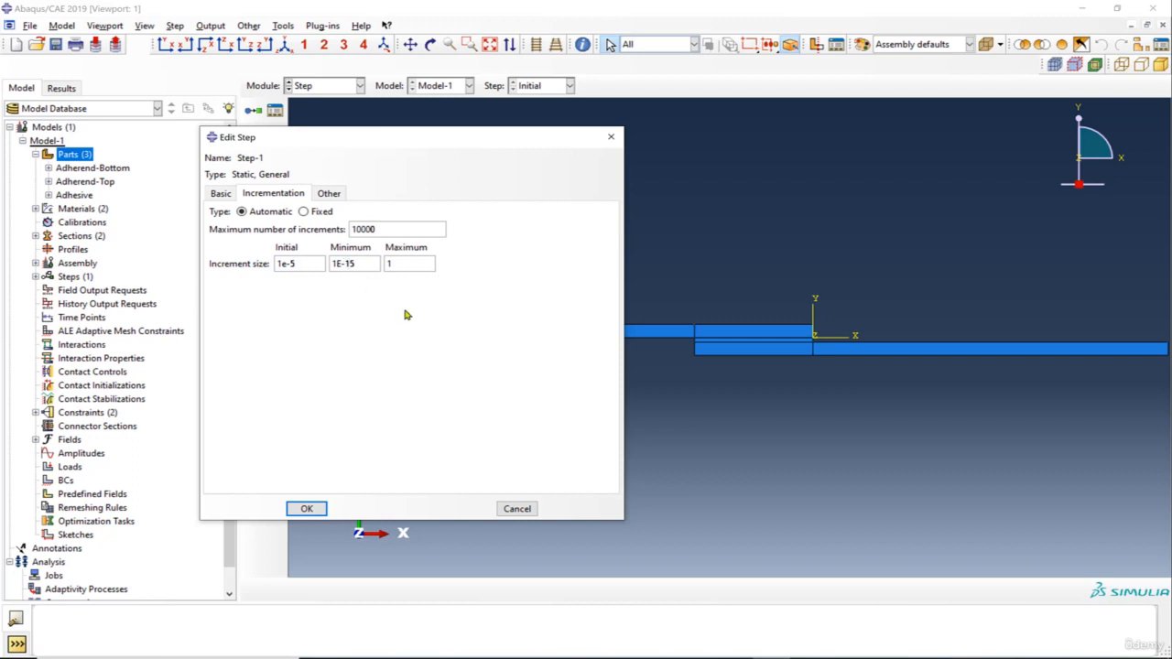
pyautogui.moveTo(346, 141); pyautogui.dragTo(490, 129)
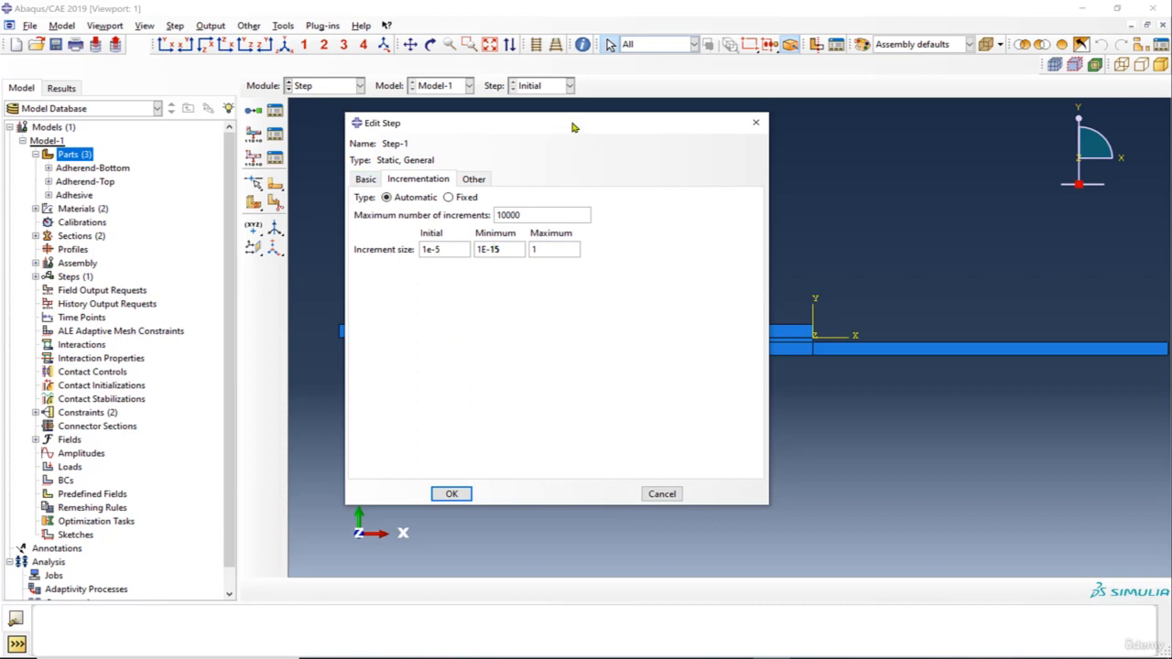
pyautogui.moveTo(574, 122); pyautogui.dragTo(527, 119)
pyautogui.click(406, 485)
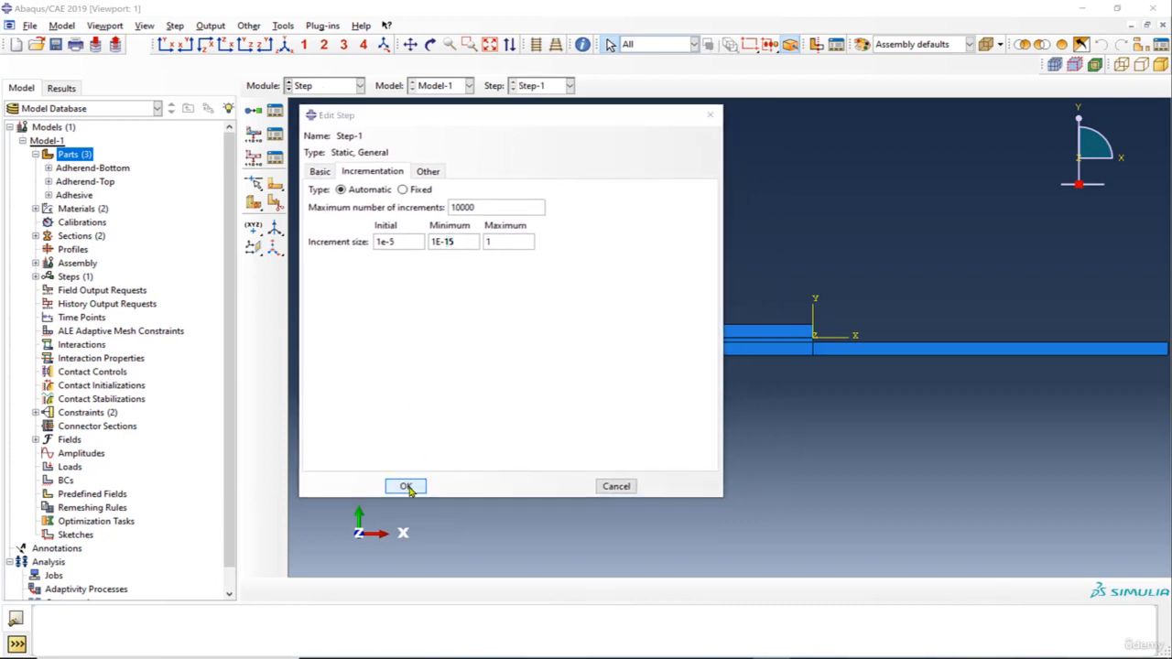
# Step: Open the Interaction module and check the joint's applied loading on the 2D-Adhesive Joint slide in PowerPoint
pyautogui.click(360, 85)
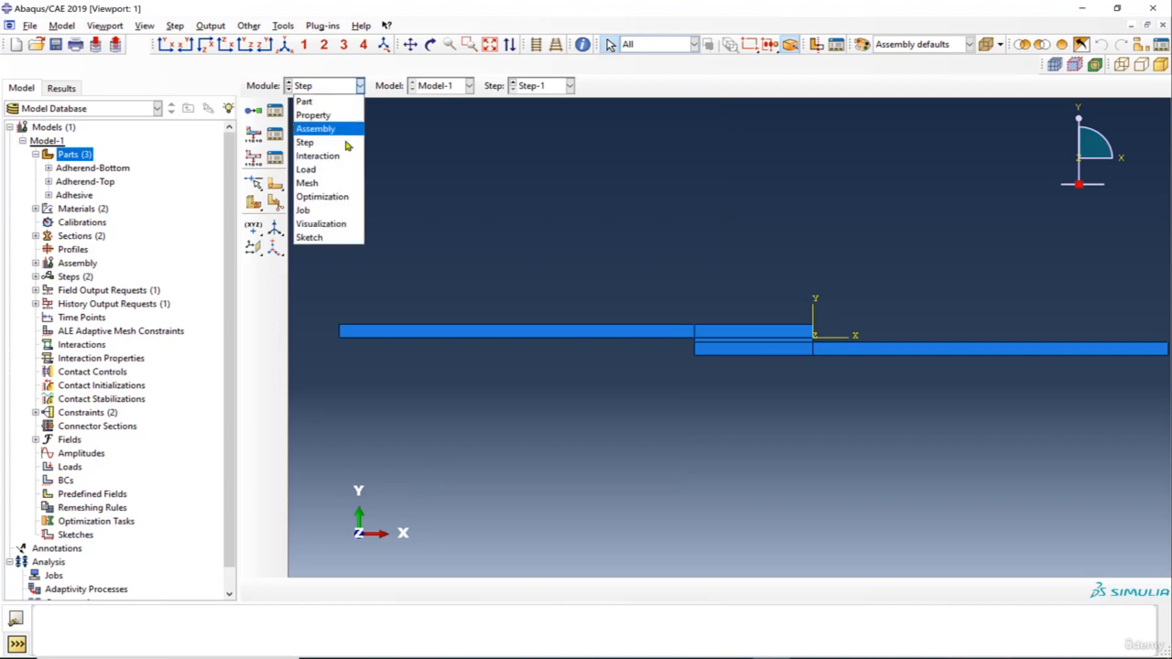
pyautogui.click(348, 156)
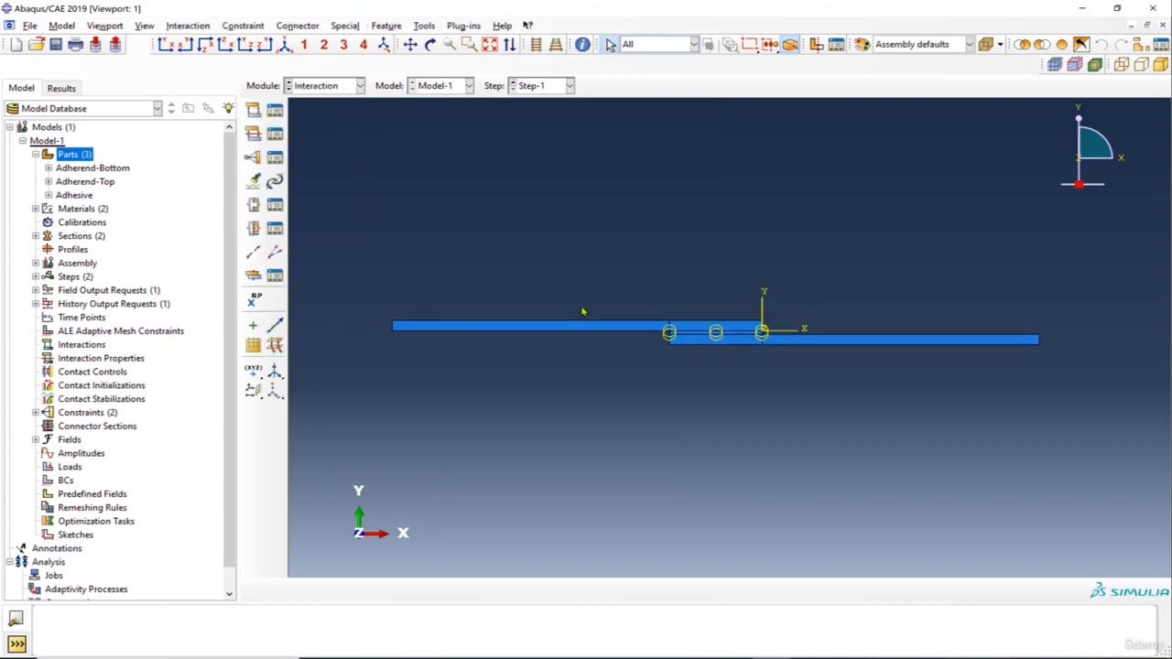
pyautogui.click(340, 88)
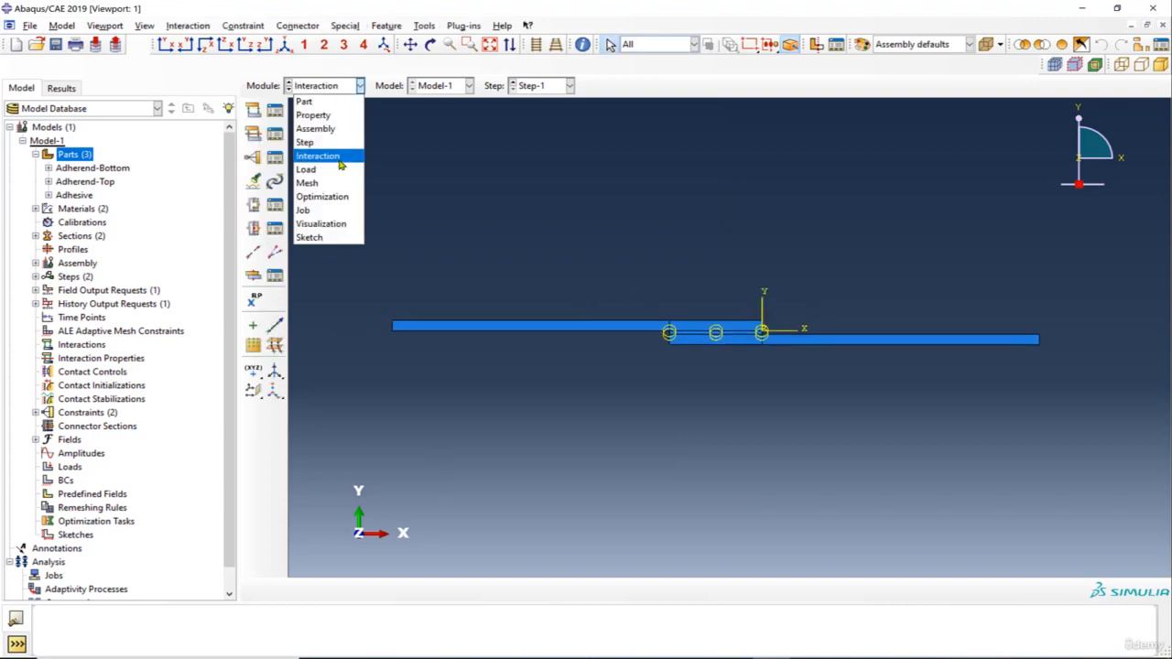
pyautogui.click(326, 159)
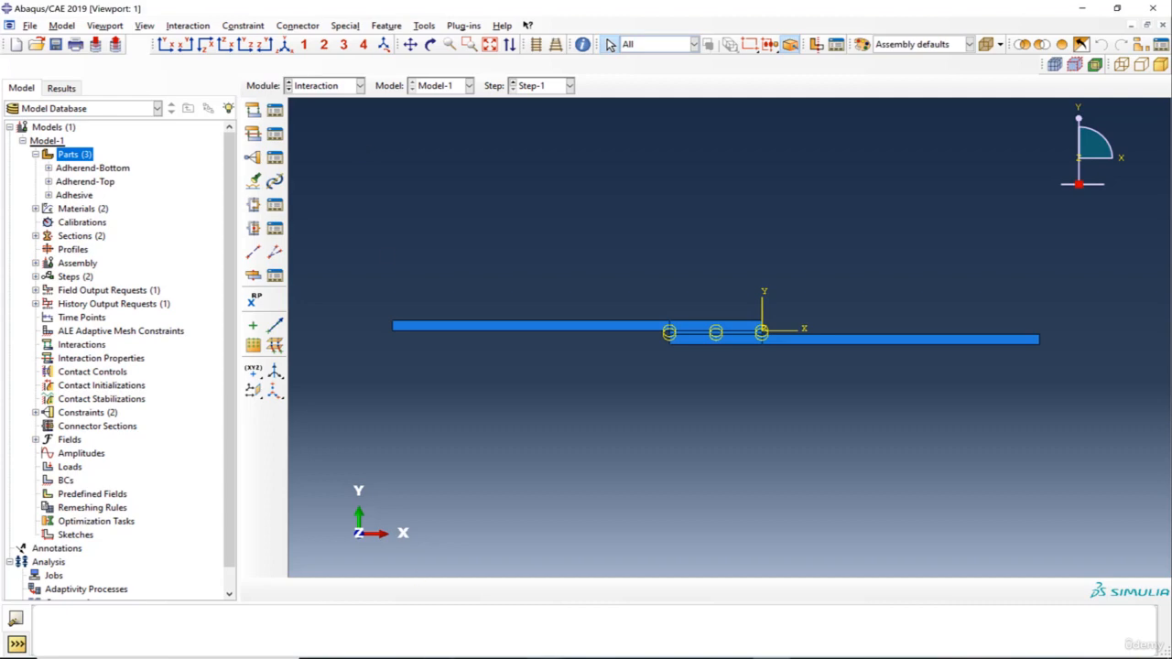
pyautogui.hotkey('alt', 'Tab')
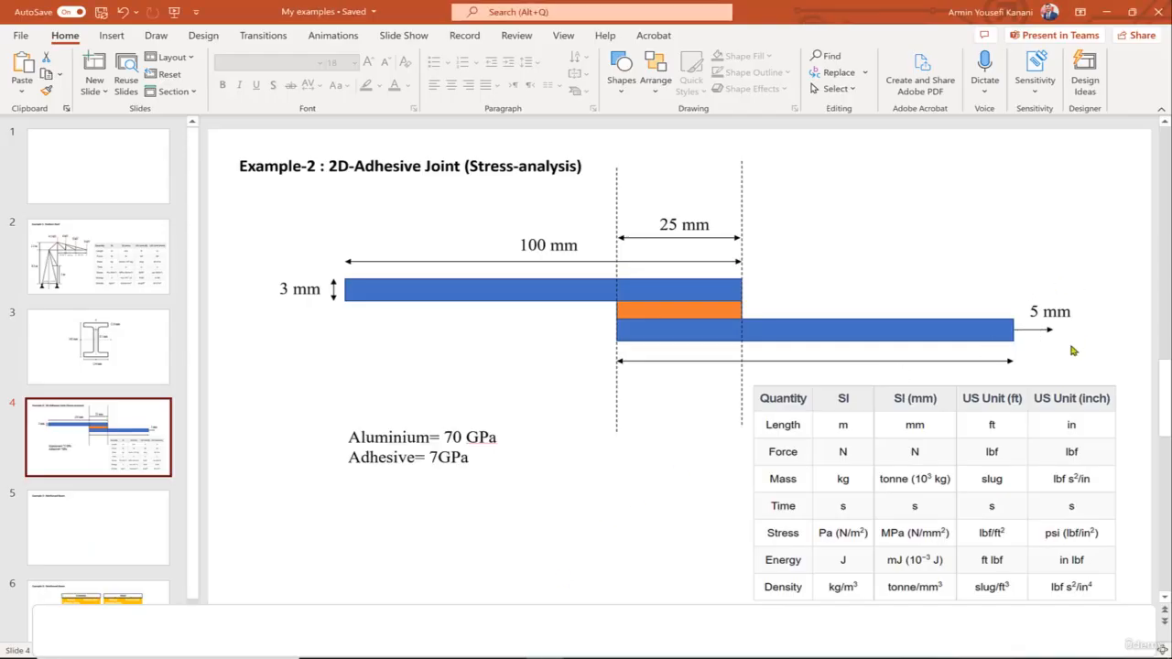
pyautogui.click(1106, 11)
pyautogui.scroll(6, 1050, 356)
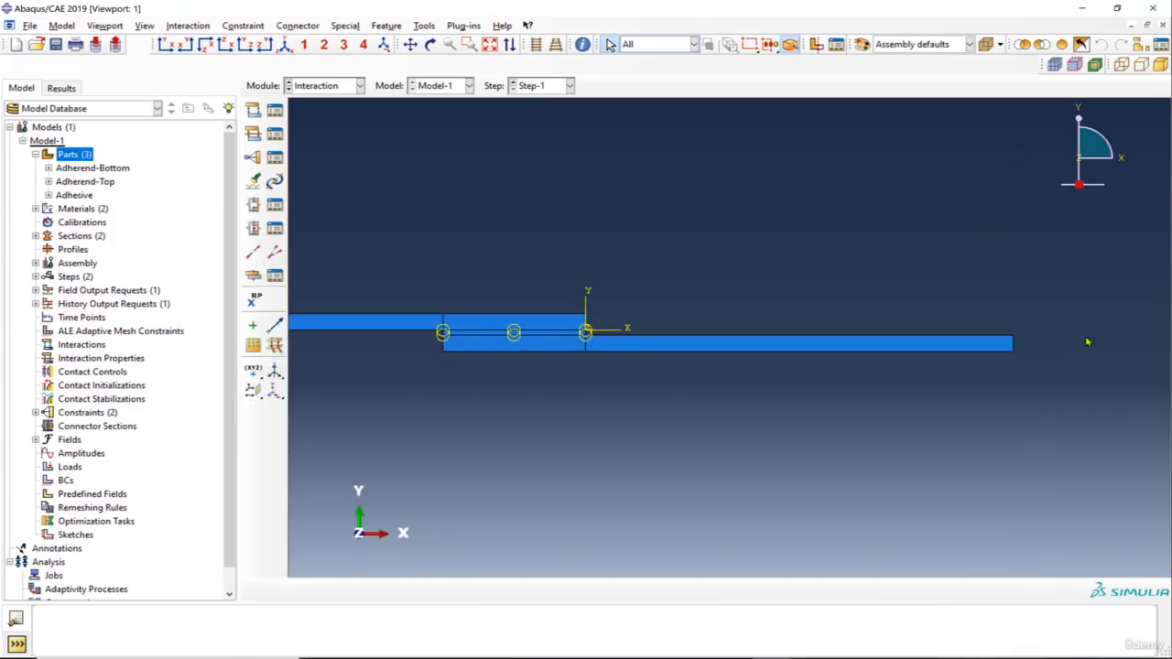
pyautogui.scroll(1, 1050, 356)
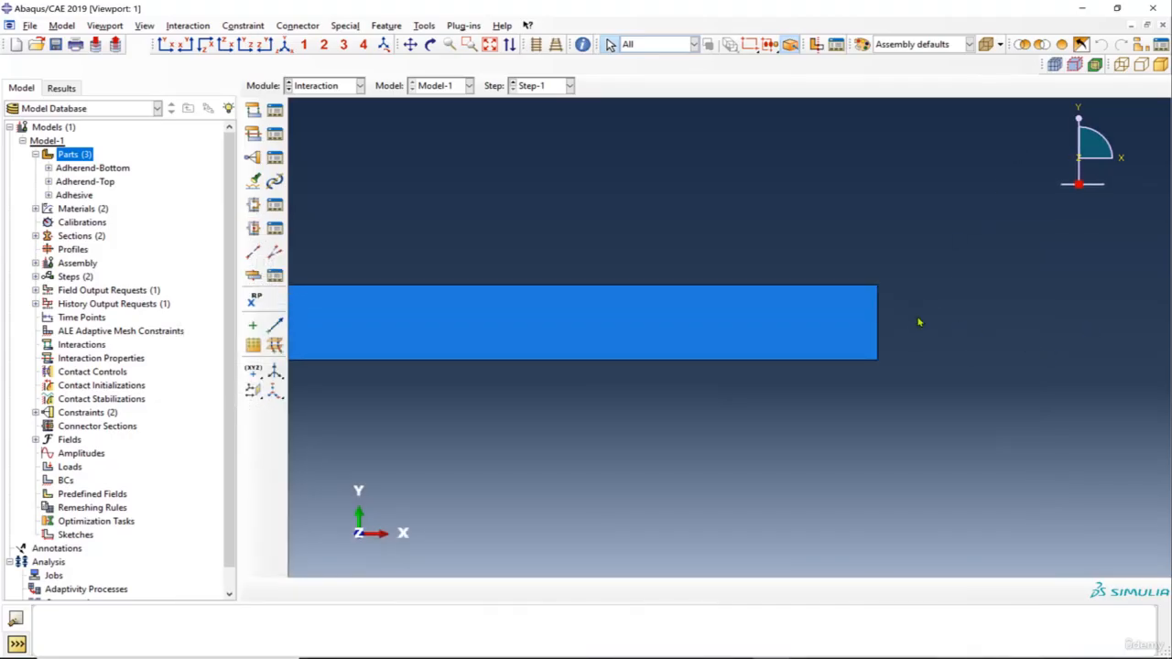
pyautogui.click(326, 87)
pyautogui.click(343, 170)
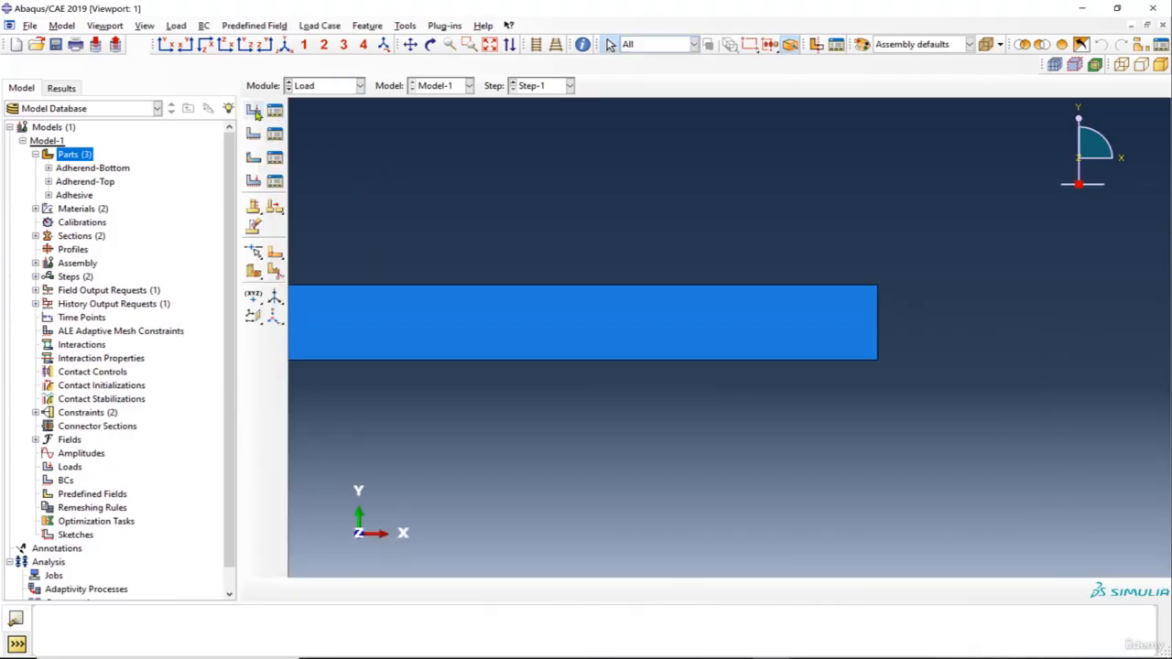
pyautogui.click(253, 110)
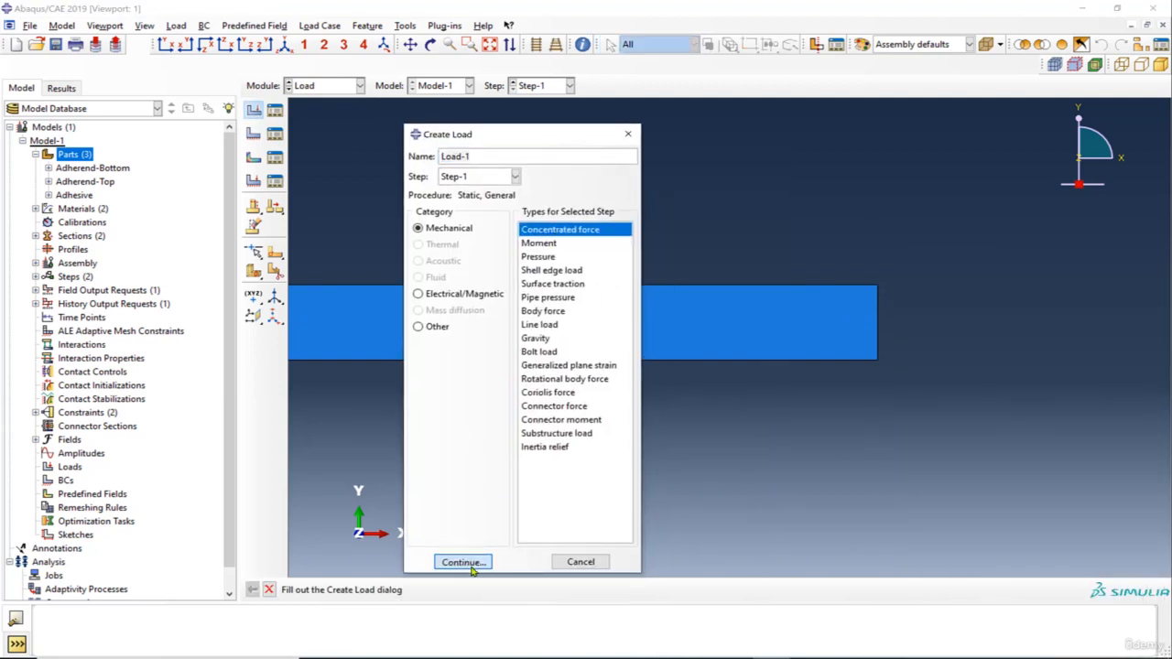
pyautogui.click(466, 562)
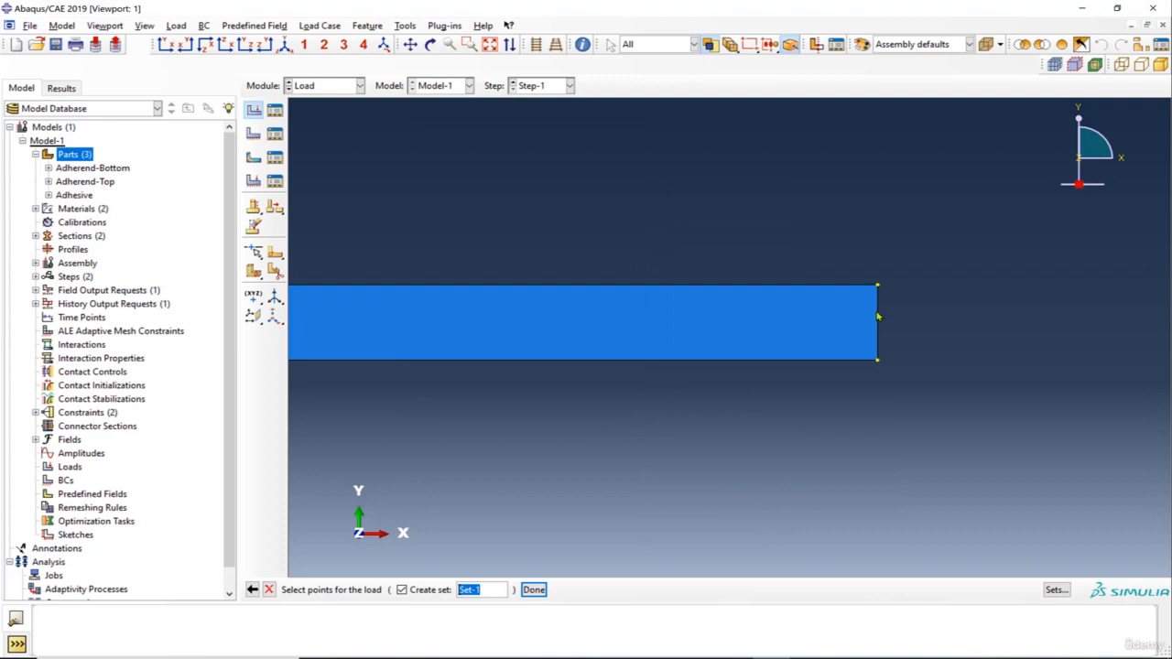
pyautogui.click(270, 590)
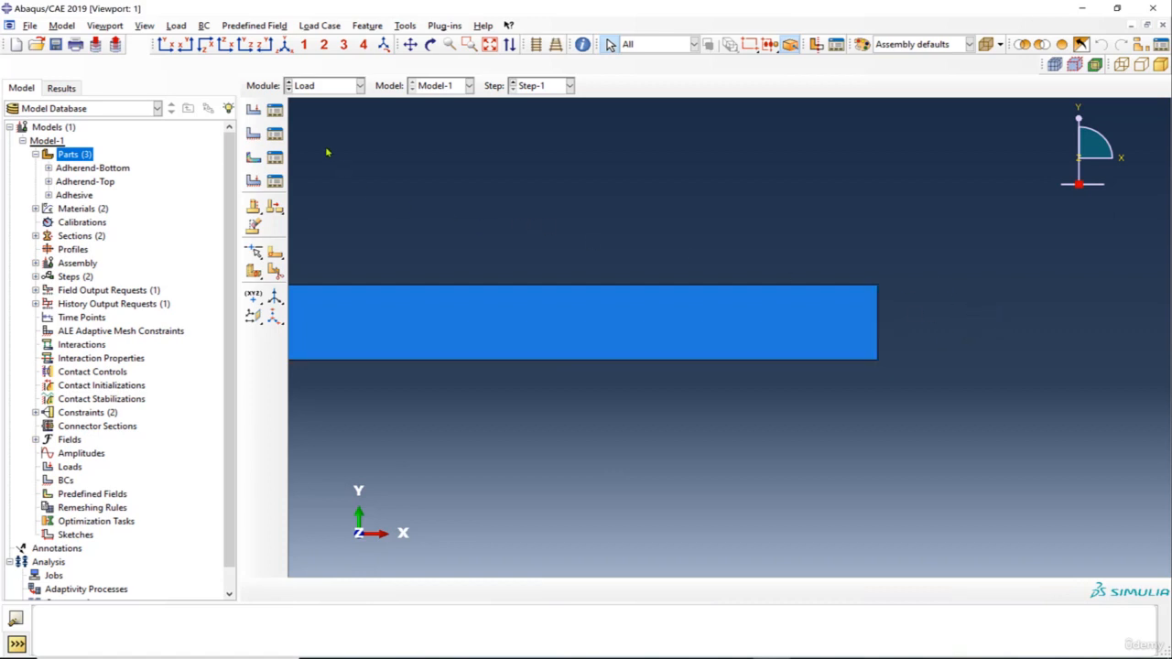
pyautogui.click(254, 134)
pyautogui.moveTo(910, 299); pyautogui.dragTo(361, 158)
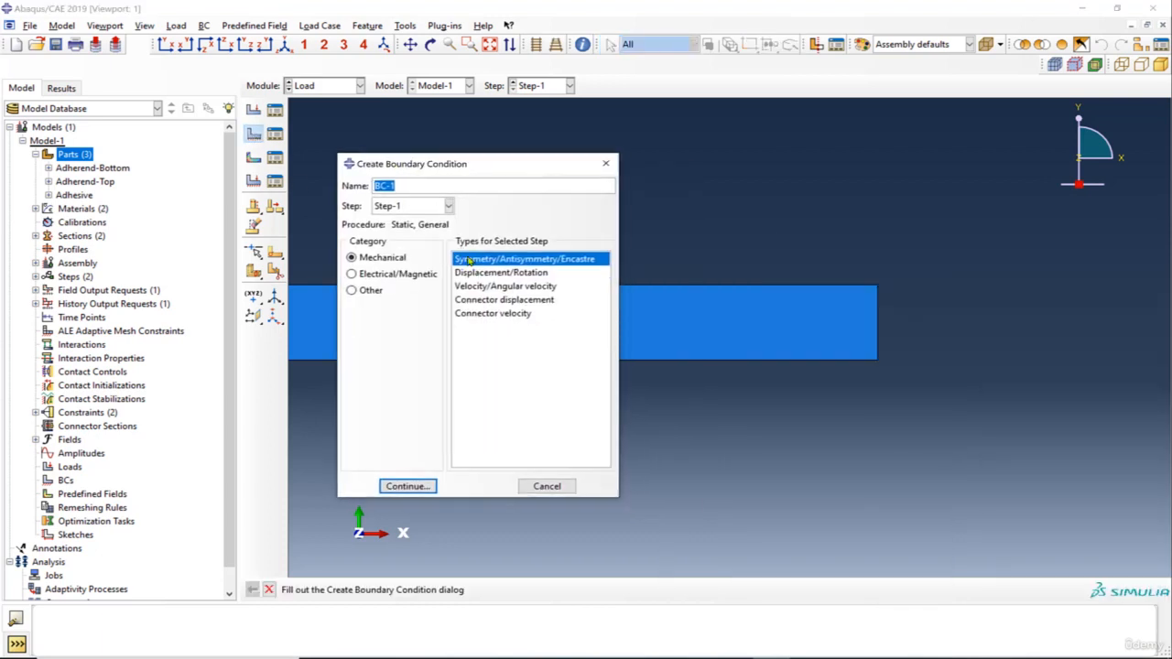
pyautogui.click(482, 271)
pyautogui.click(410, 485)
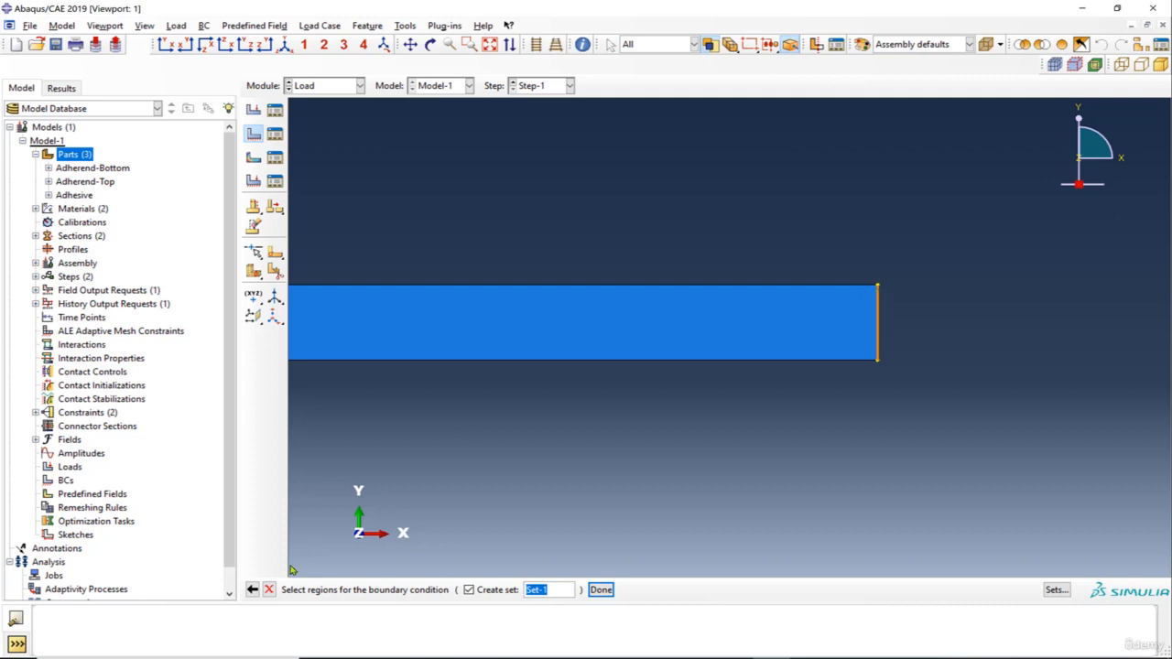
pyautogui.click(269, 590)
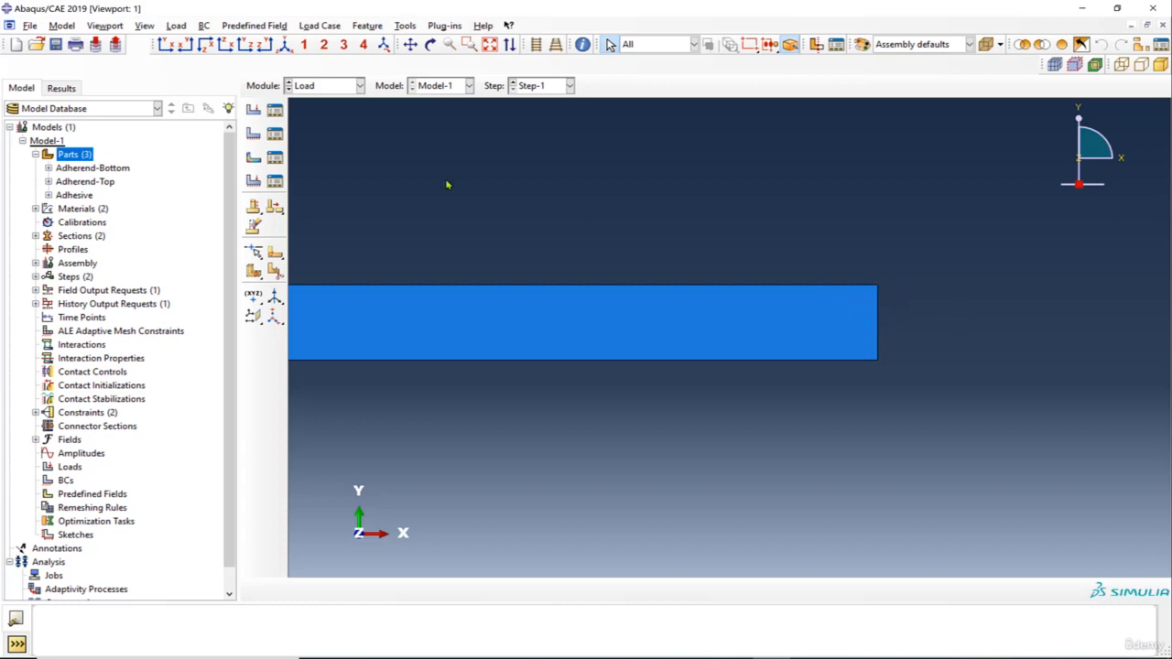
# Step: In the Interaction module, create a datum point offset 5 in X from the midpoint of the bottom adherend's right edge and make it a reference point
pyautogui.click(309, 87)
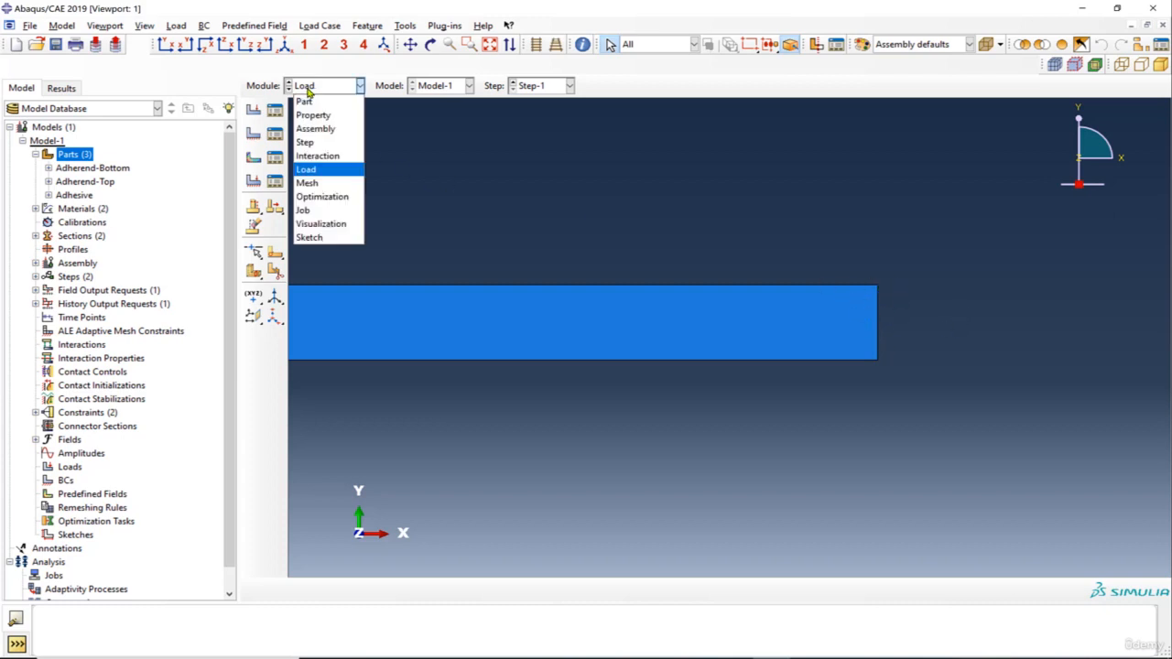
pyautogui.click(314, 156)
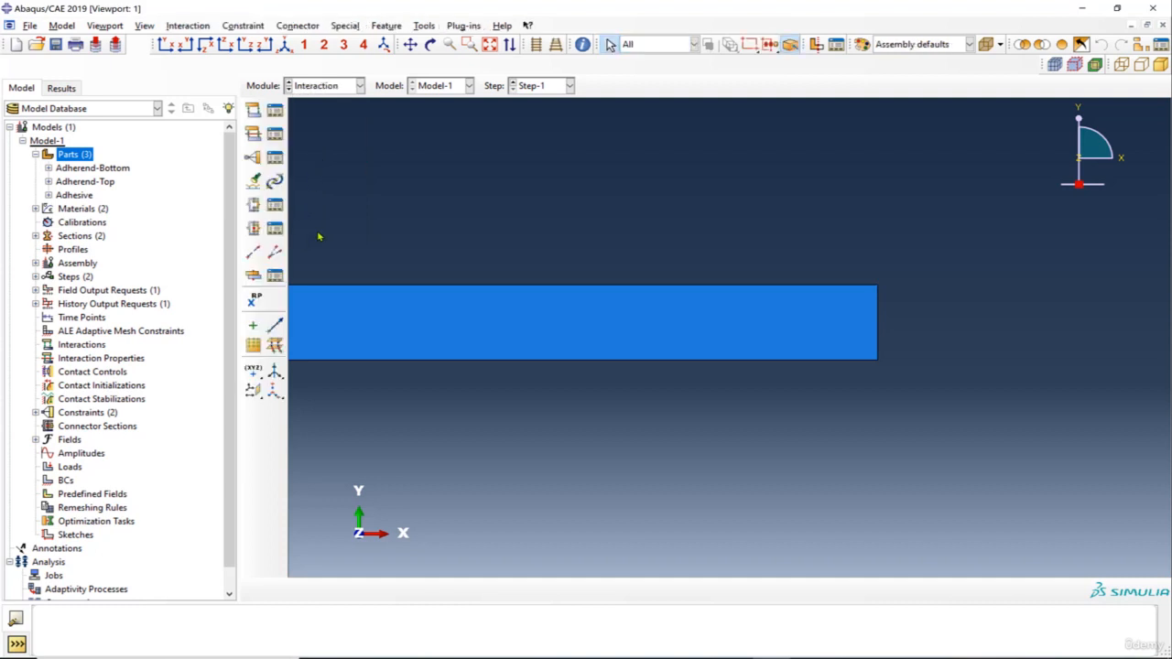
pyautogui.click(252, 370)
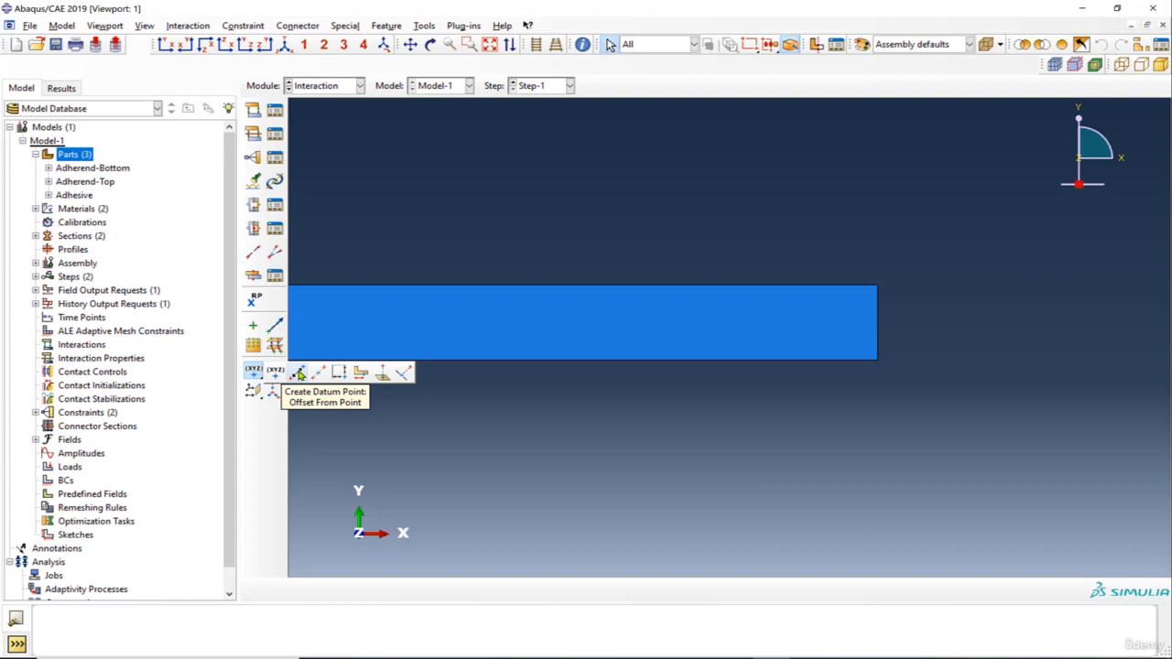
pyautogui.click(299, 375)
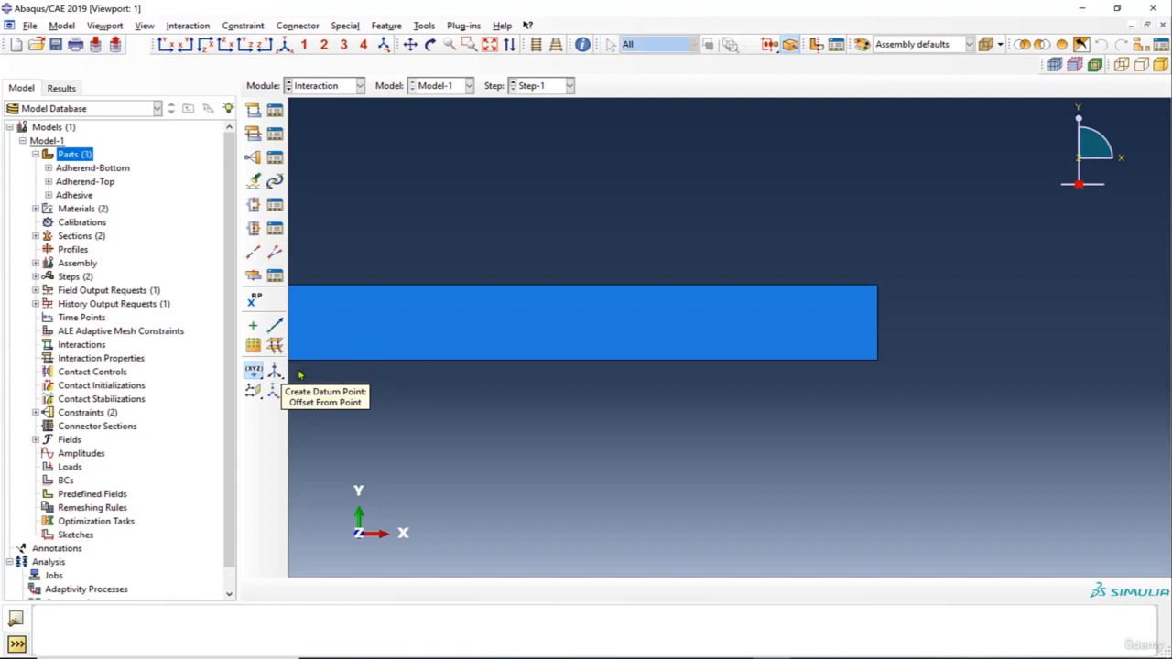
pyautogui.click(877, 324)
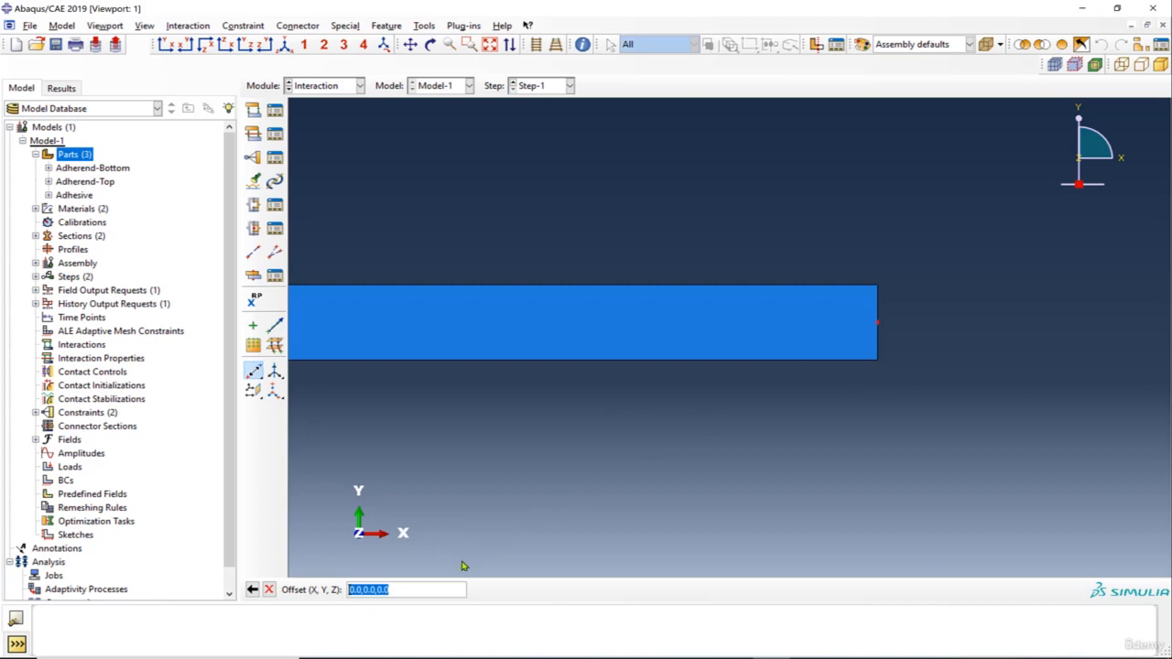
pyautogui.write('5,0')
pyautogui.moveTo(357, 590); pyautogui.dragTo(350, 590)
pyautogui.click(376, 590)
pyautogui.press('Return')
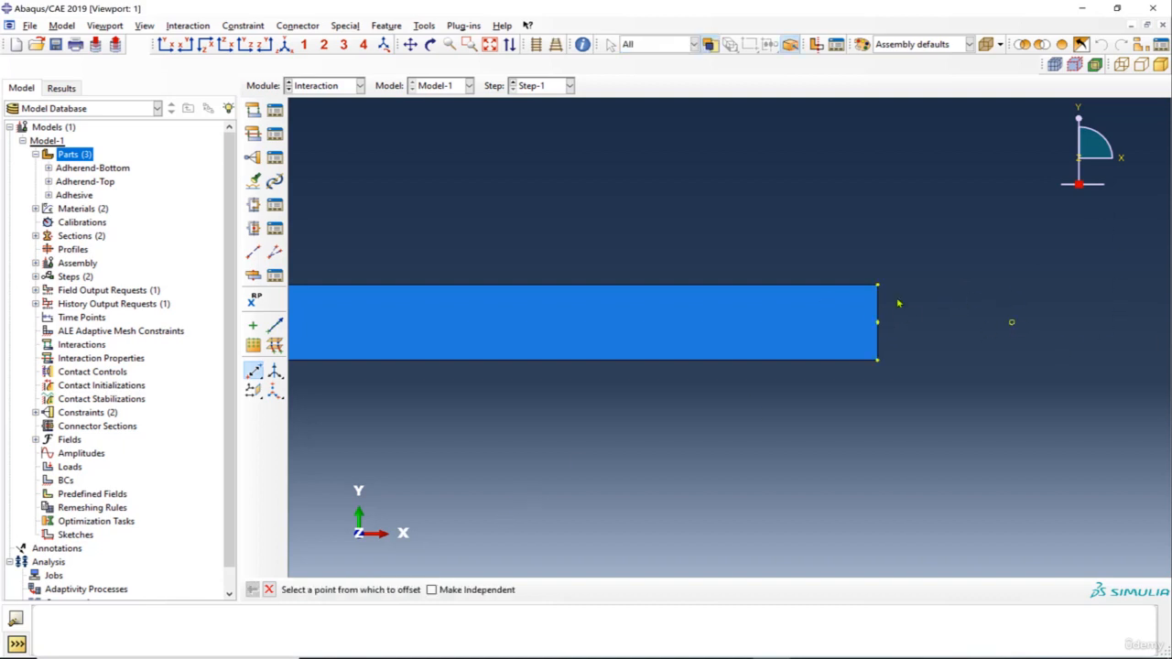
pyautogui.click(253, 299)
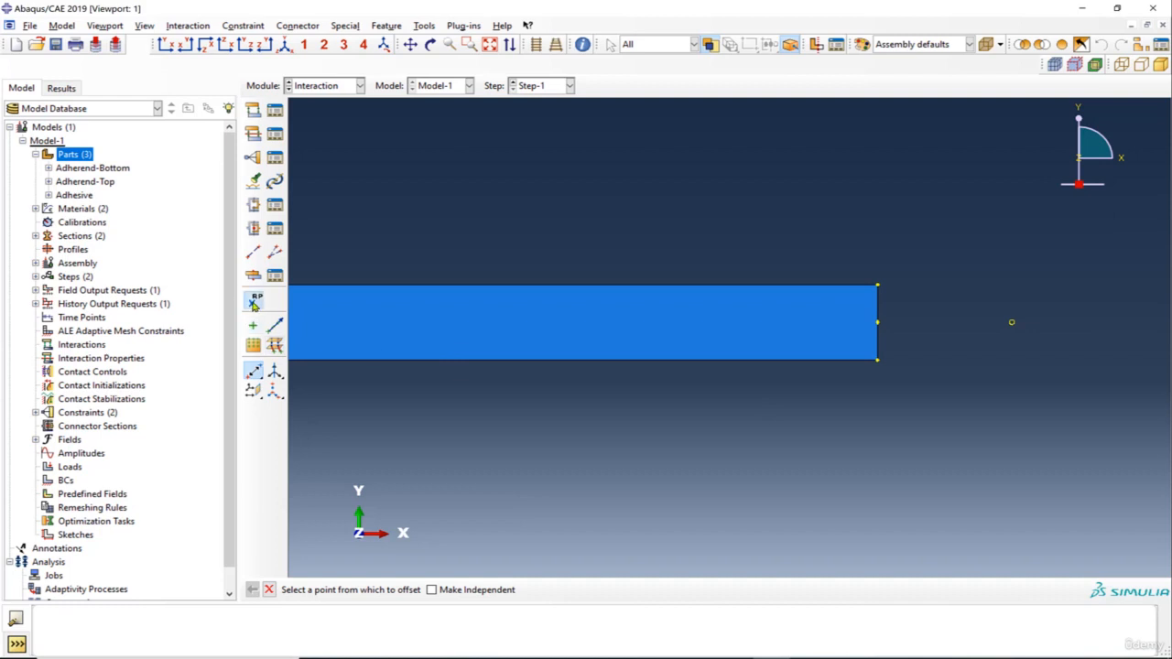
pyautogui.click(1012, 323)
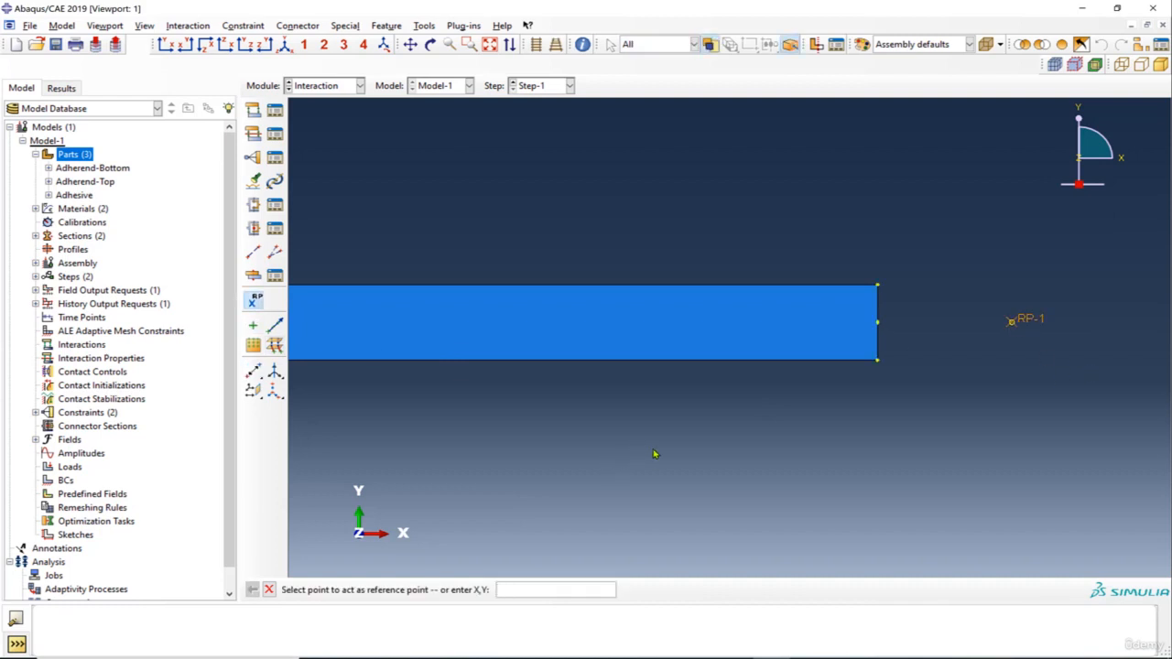
# Step: Create a Kinematic Coupling constraint between the reference point and the bottom adherend's right edge as a node region, constraining U1, U2 and UR3
pyautogui.click(256, 165)
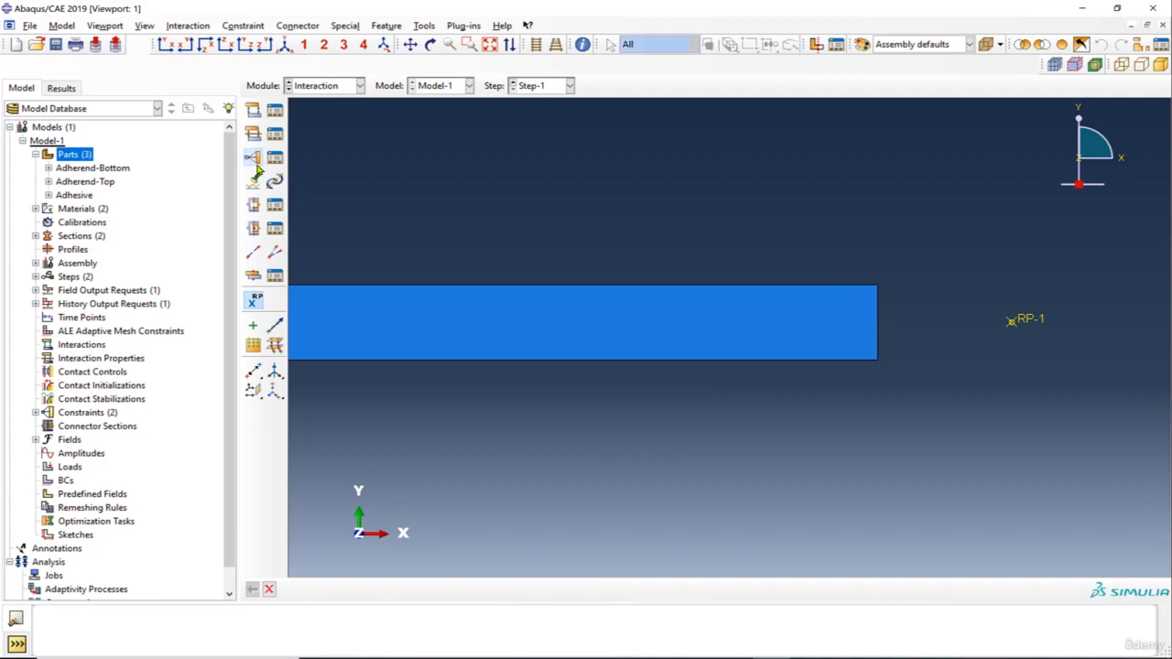
pyautogui.click(412, 243)
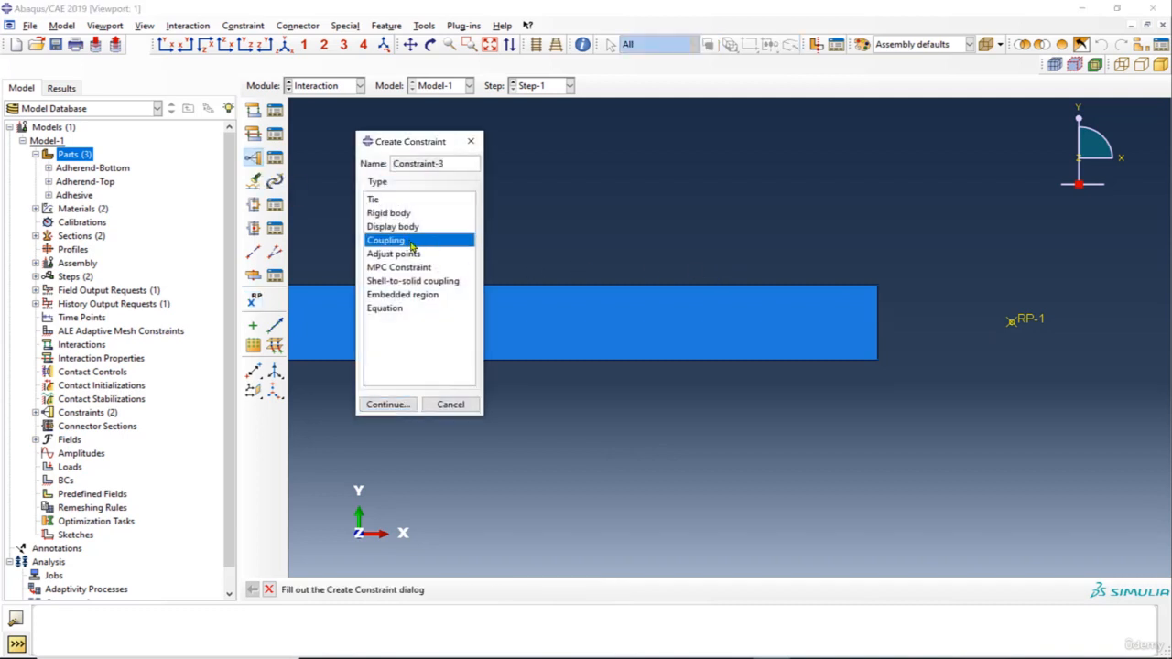
pyautogui.click(405, 404)
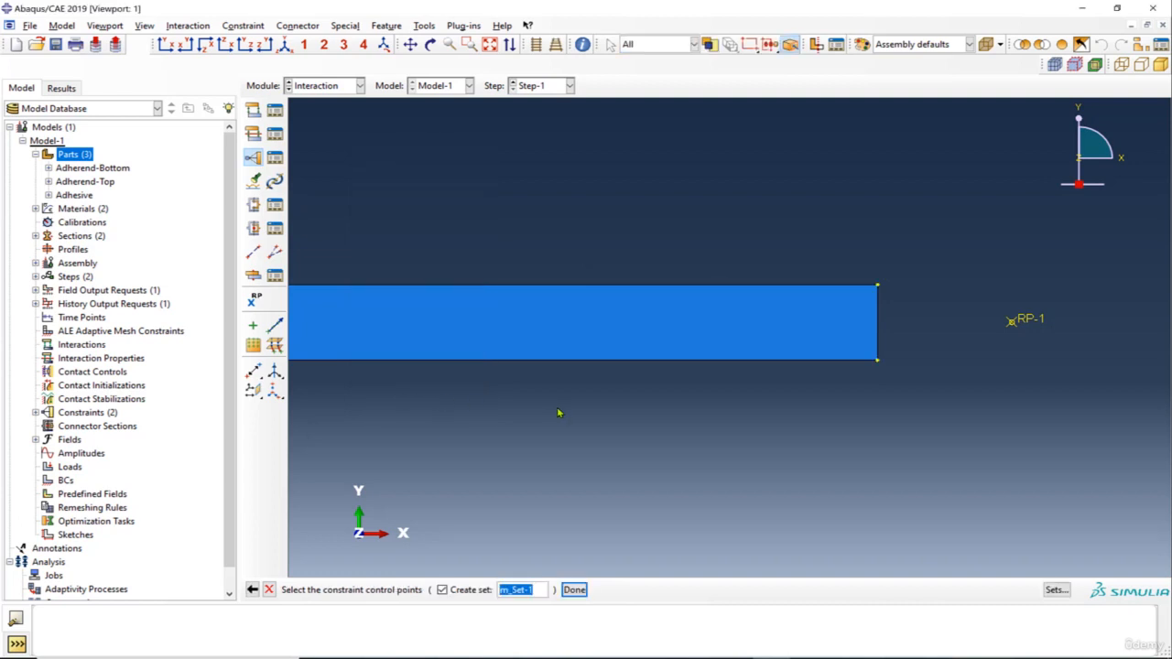
pyautogui.click(1011, 321)
pyautogui.click(575, 590)
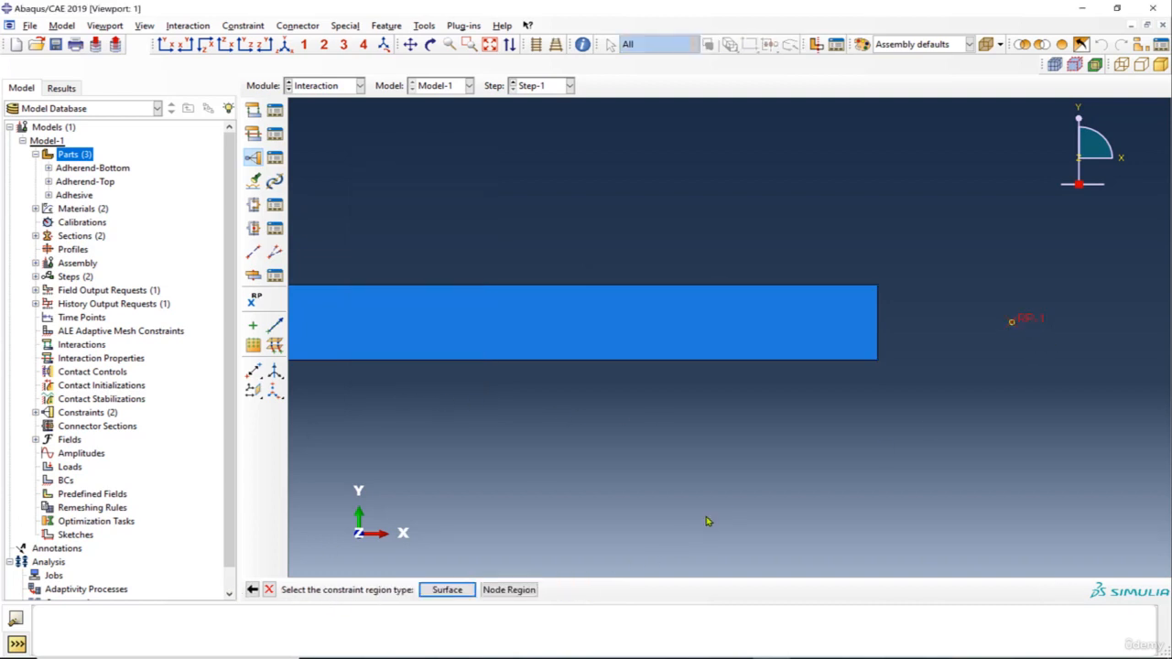
pyautogui.click(509, 589)
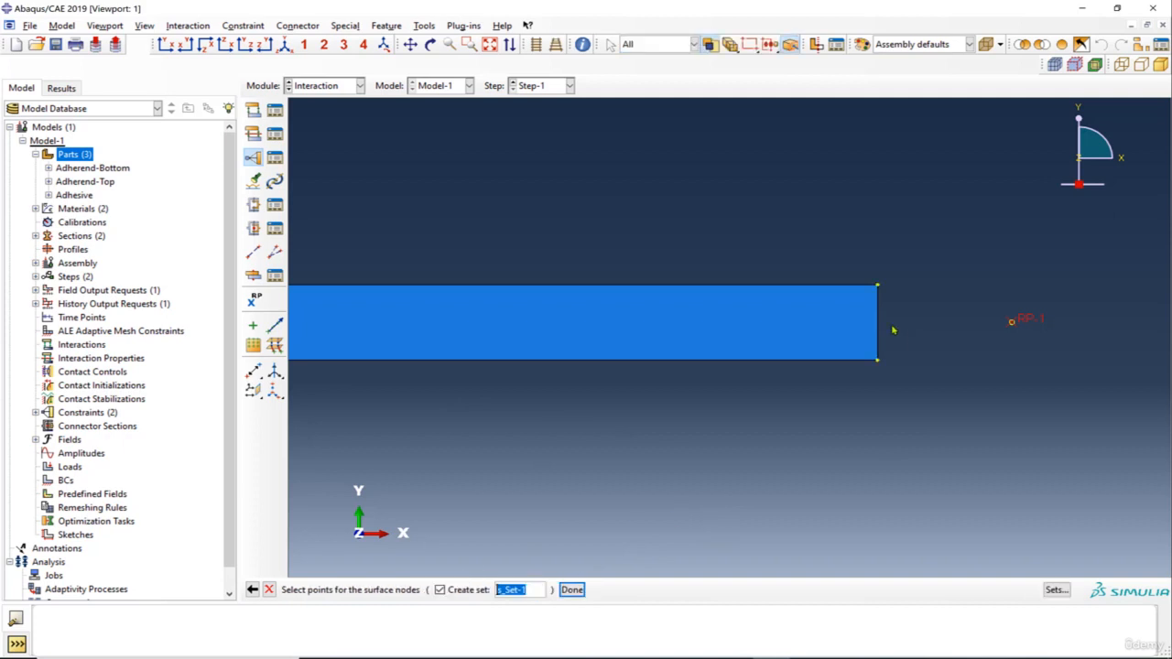
pyautogui.click(878, 322)
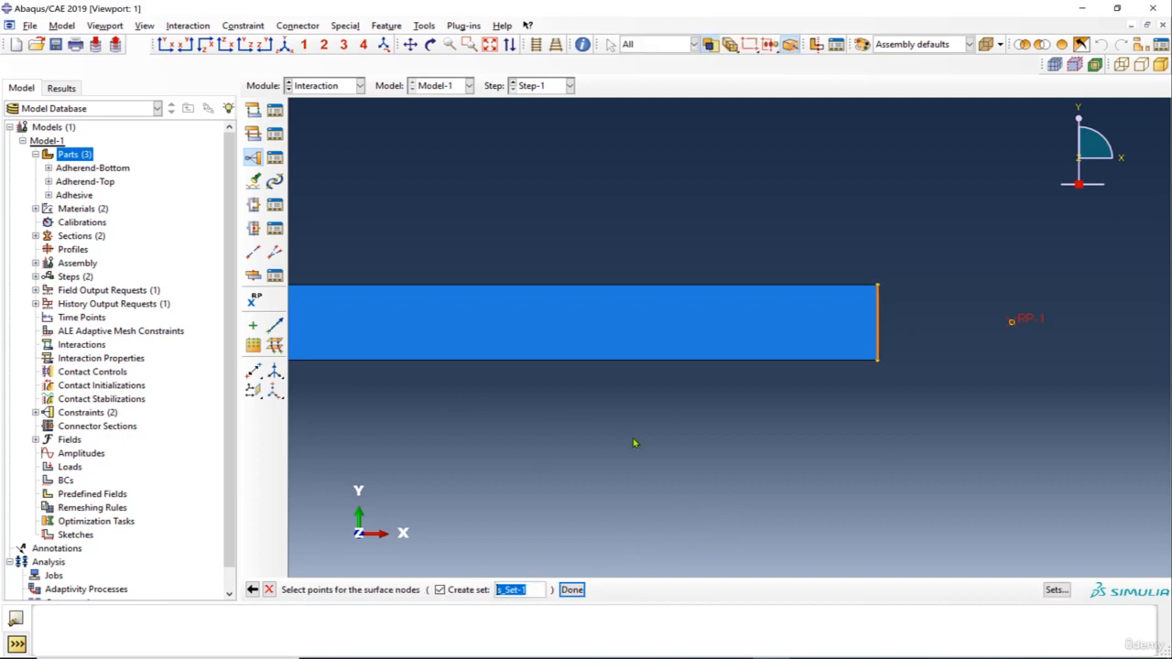
pyautogui.click(573, 590)
pyautogui.moveTo(1040, 339); pyautogui.dragTo(499, 151)
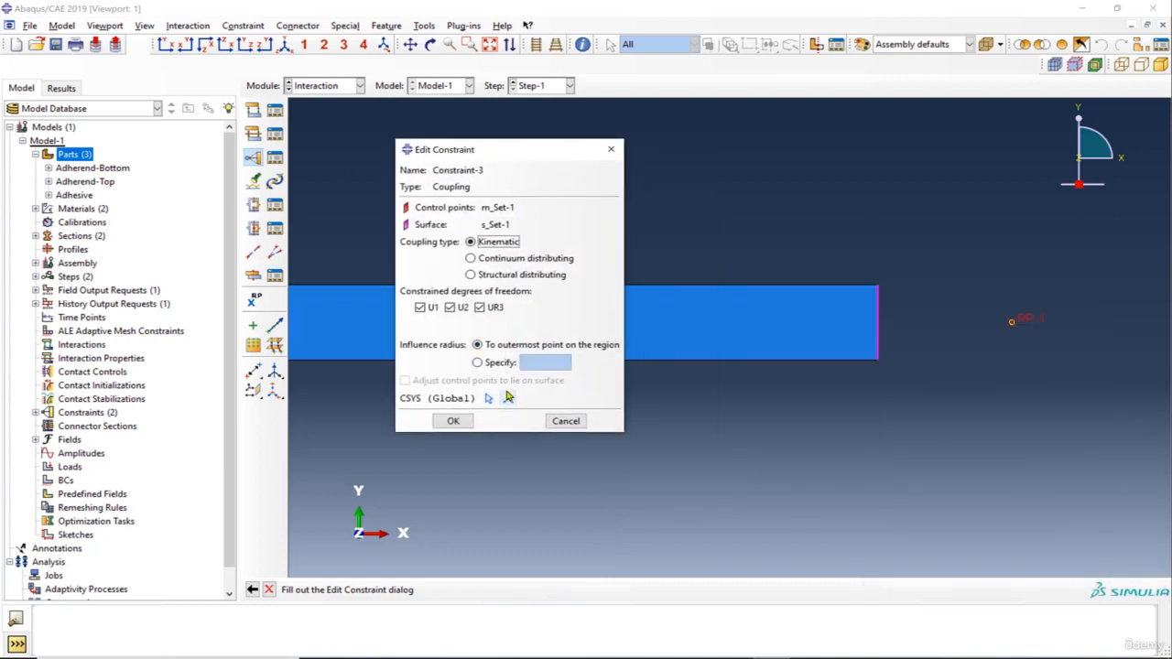
pyautogui.click(453, 420)
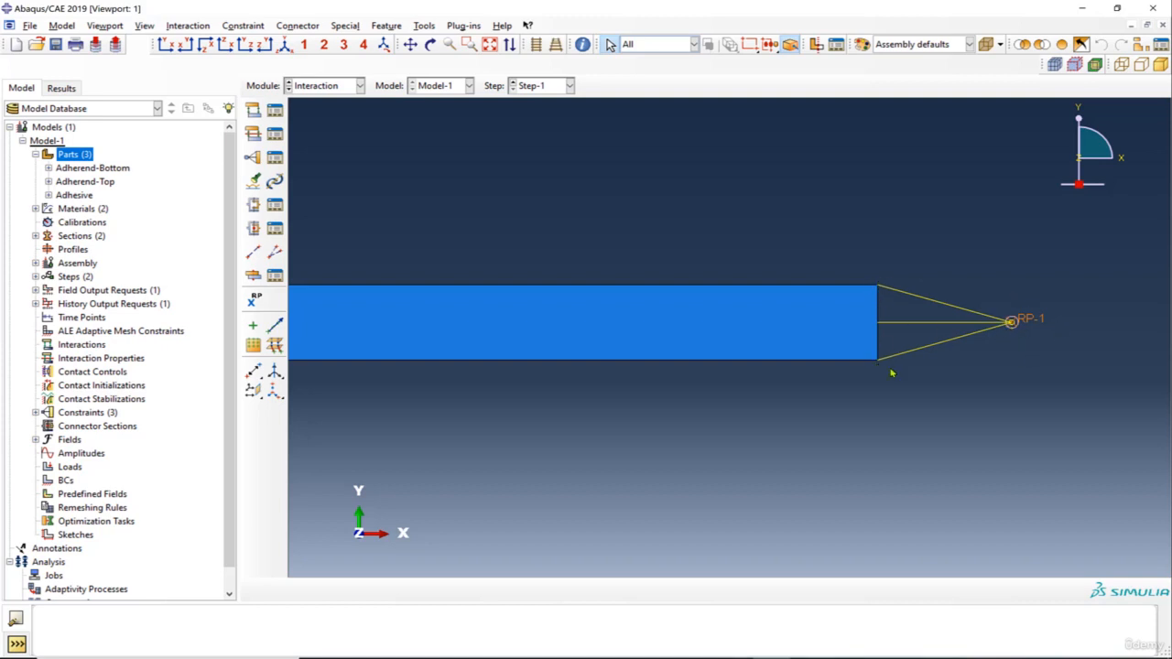
# Step: In the Load module, create an Encastre boundary condition in Step-1 on the free left edge of the top adherend
pyautogui.scroll(-5, 957, 337)
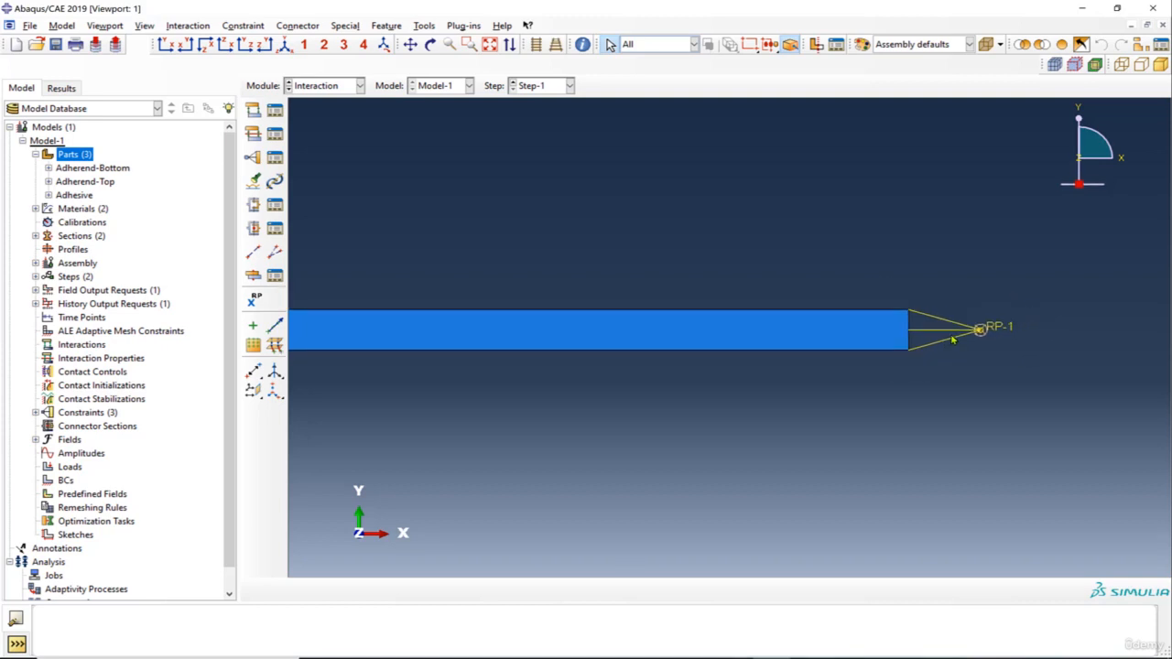
pyautogui.scroll(-1, 957, 337)
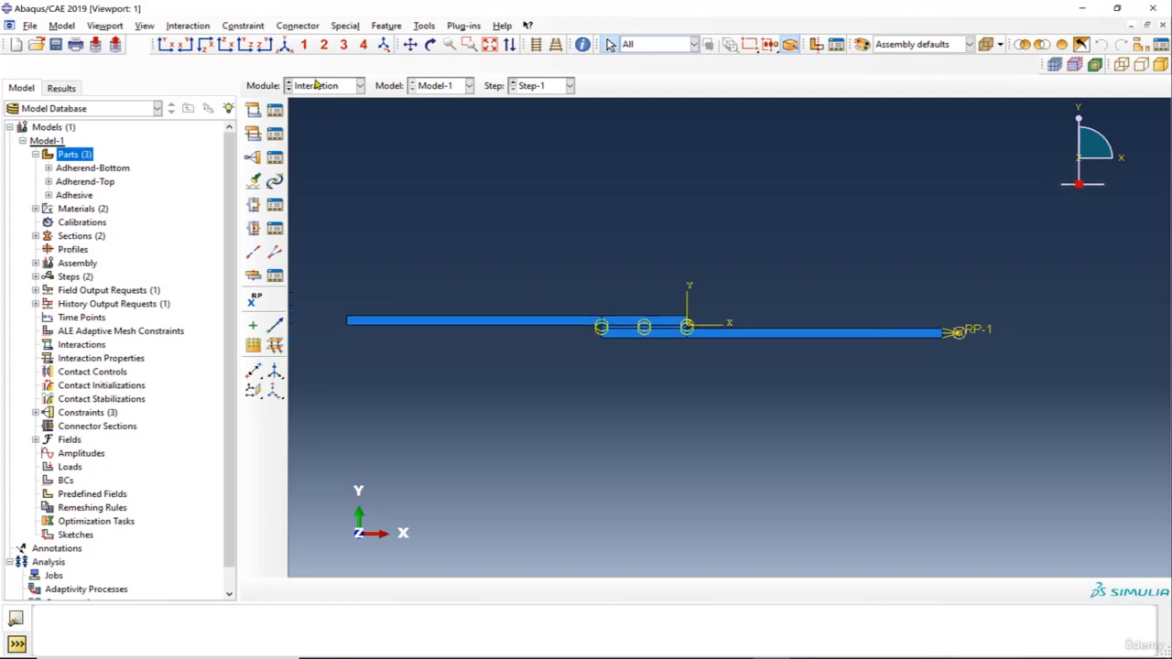
pyautogui.click(331, 86)
pyautogui.click(316, 169)
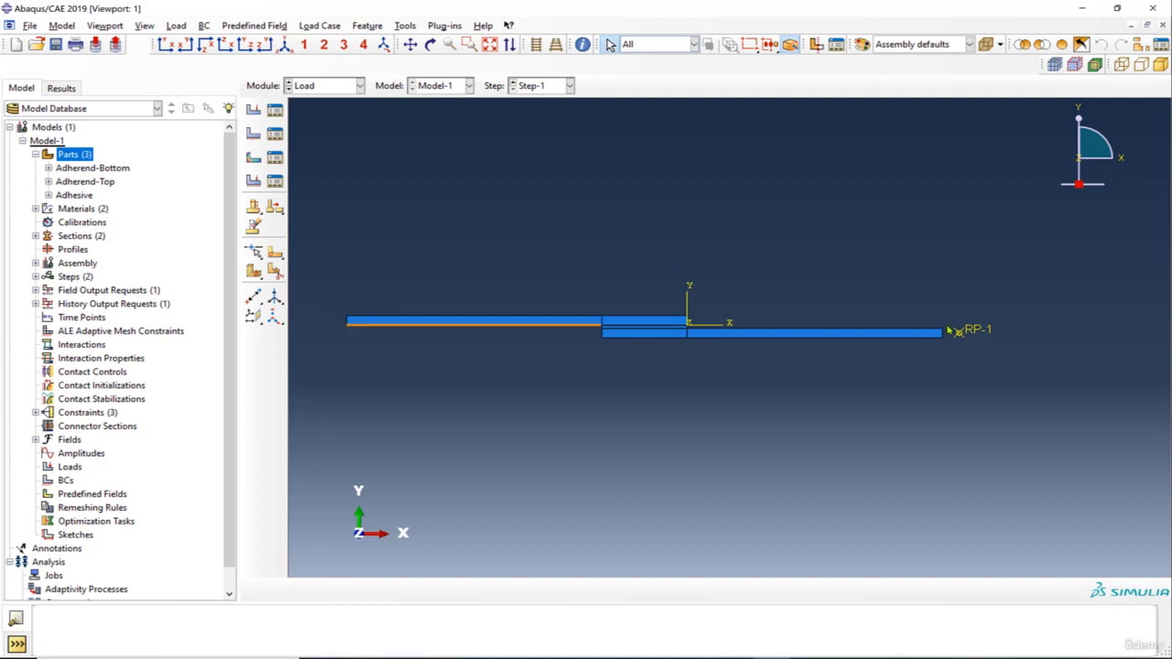
pyautogui.click(253, 133)
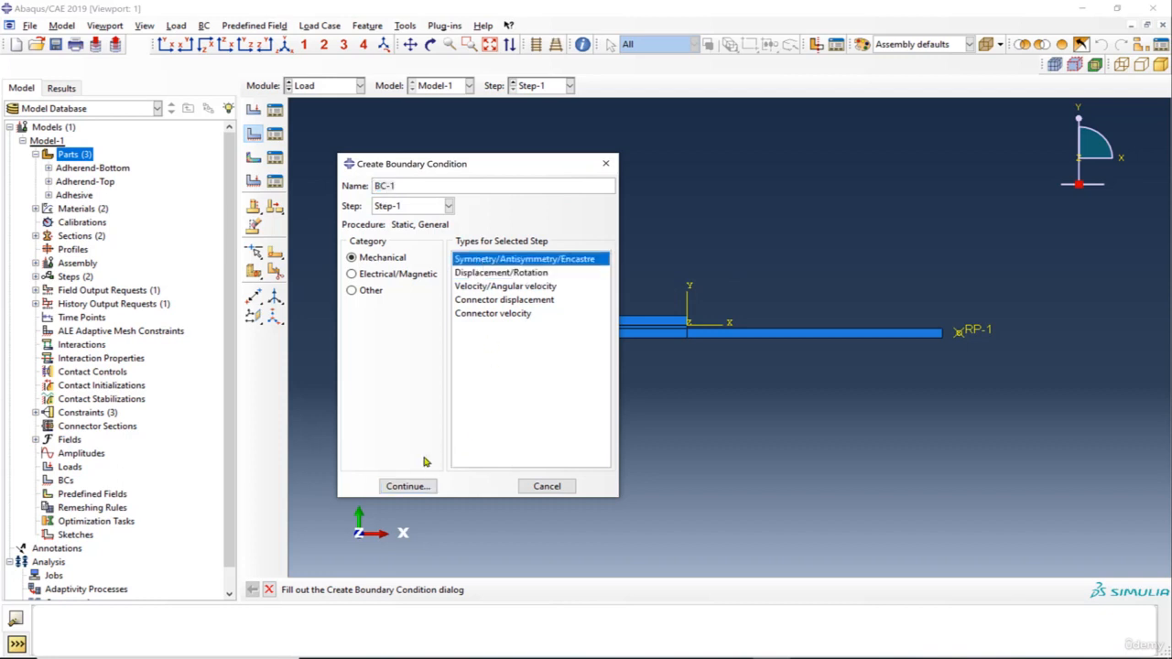
pyautogui.click(411, 486)
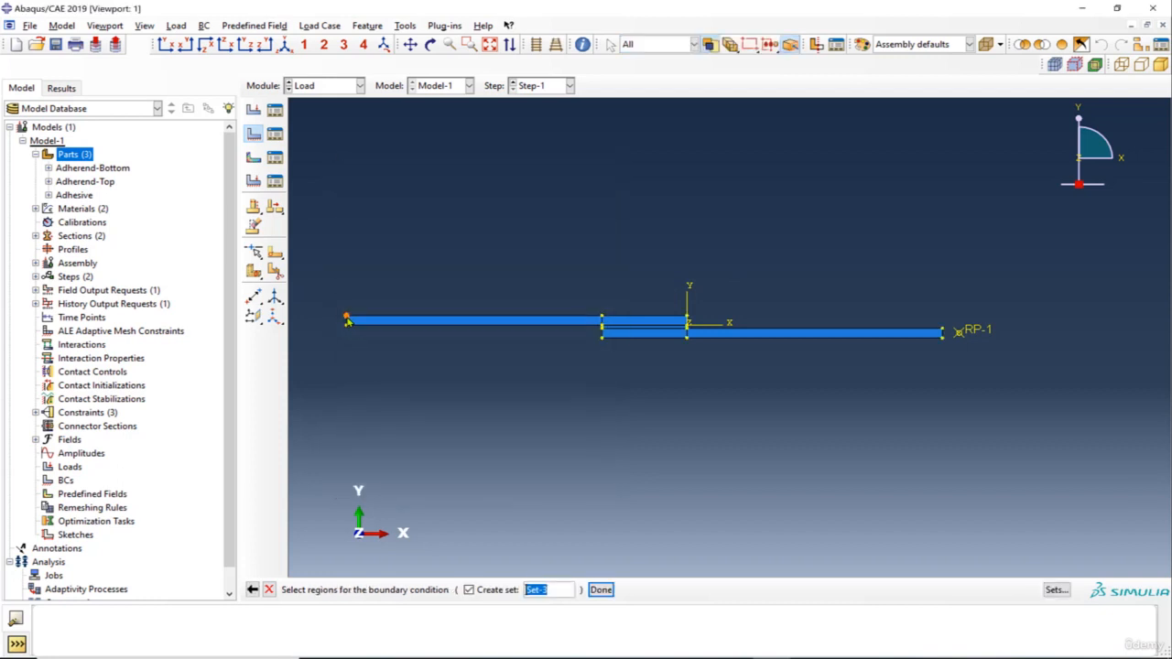
pyautogui.click(348, 320)
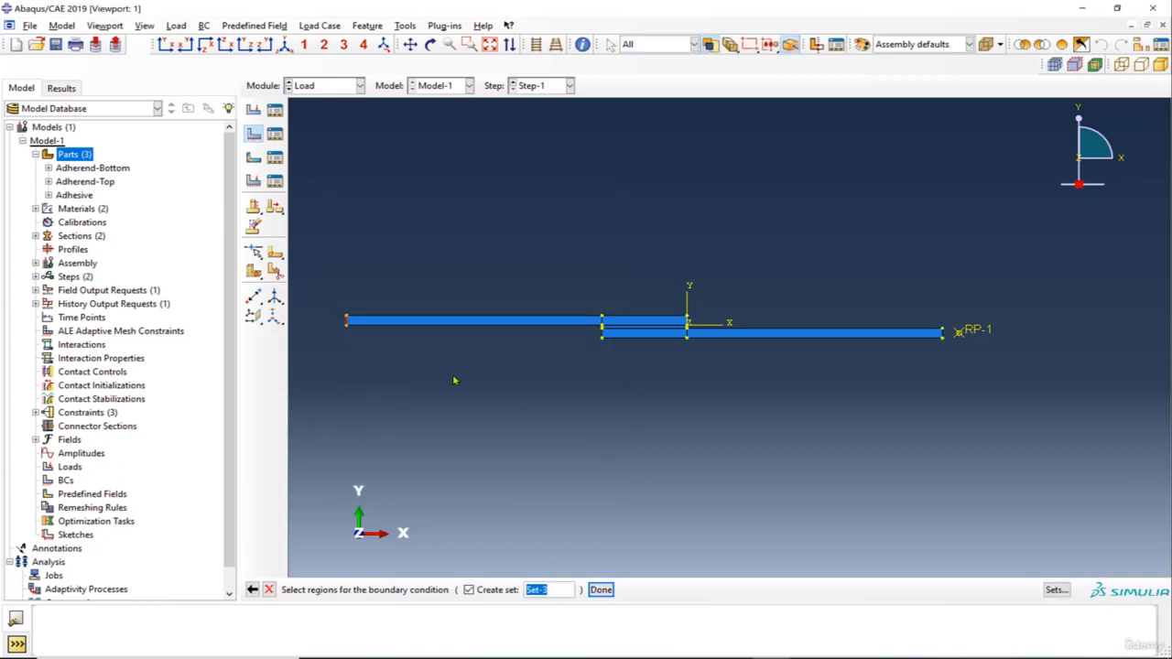
pyautogui.click(600, 589)
pyautogui.click(998, 534)
pyautogui.click(987, 556)
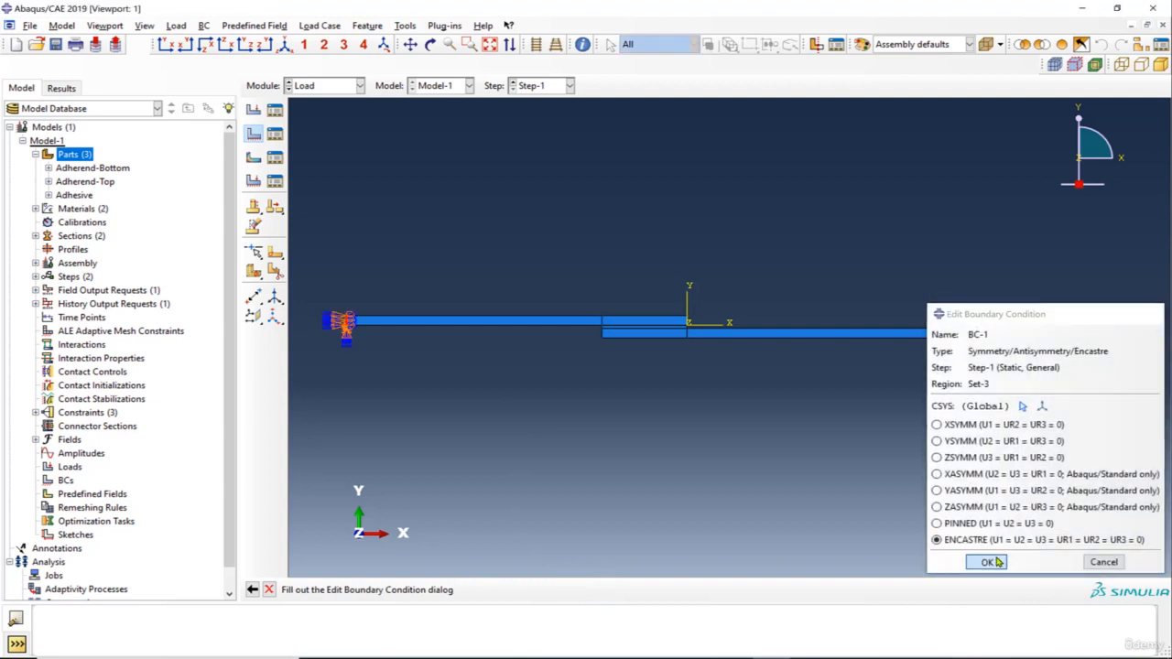
# Step: Create a Displacement/Rotation boundary condition in Step-1 on reference point RP-1 with U1 = 5, U2 = 0 and UR3 = 0
pyautogui.click(253, 133)
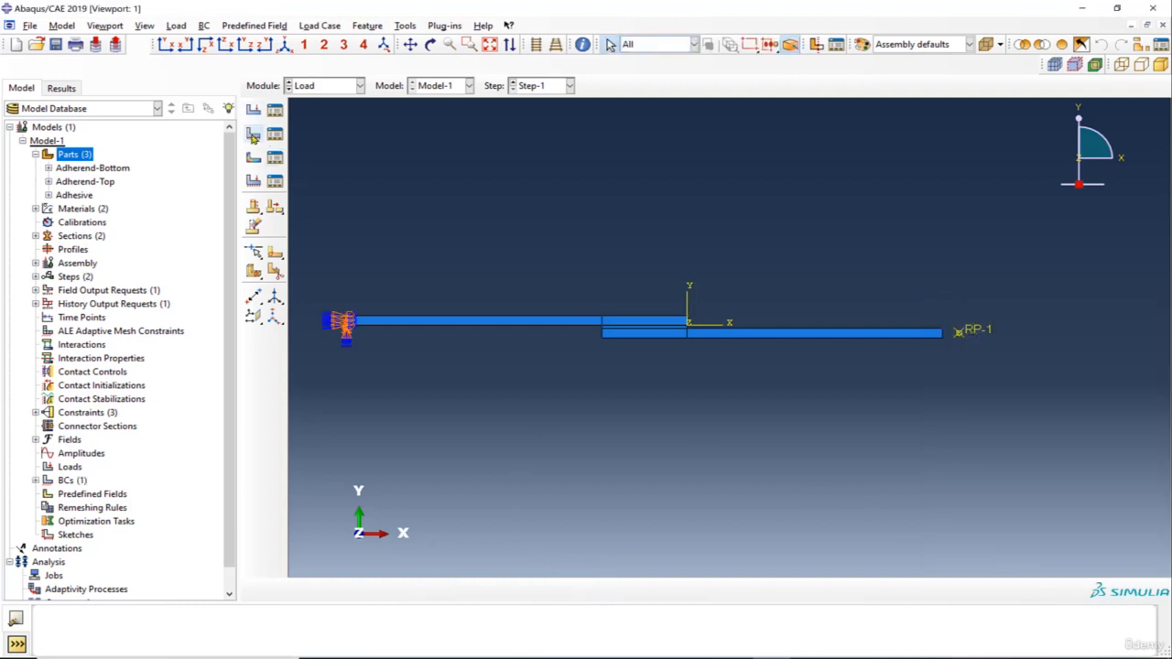
pyautogui.click(509, 273)
pyautogui.click(407, 486)
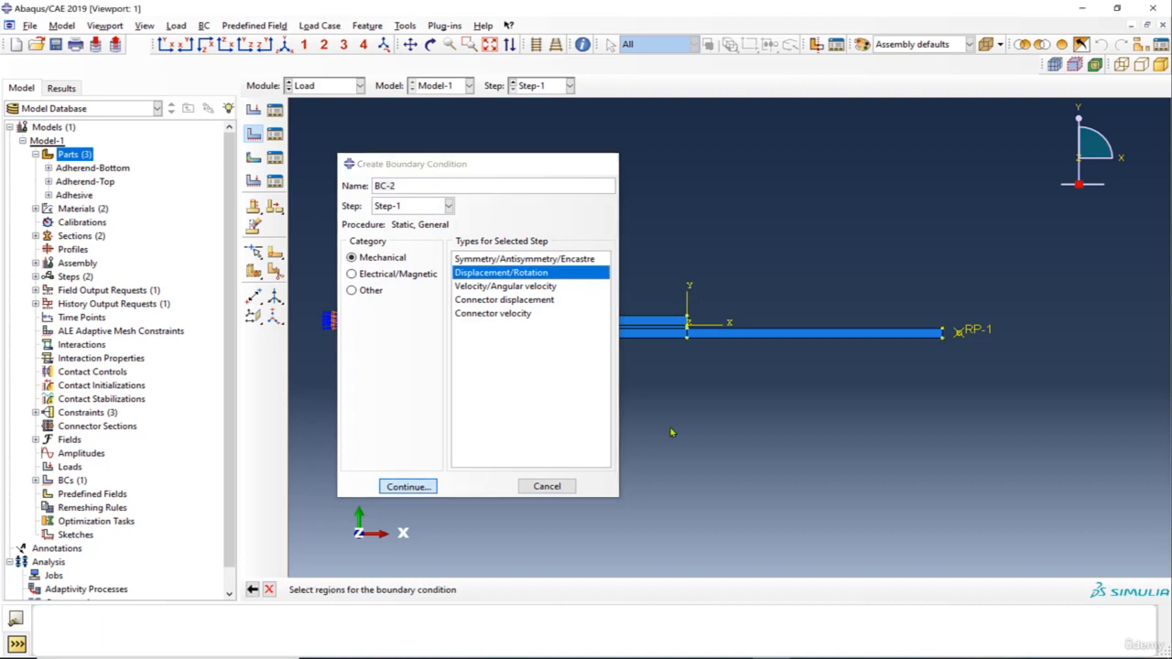
pyautogui.click(976, 337)
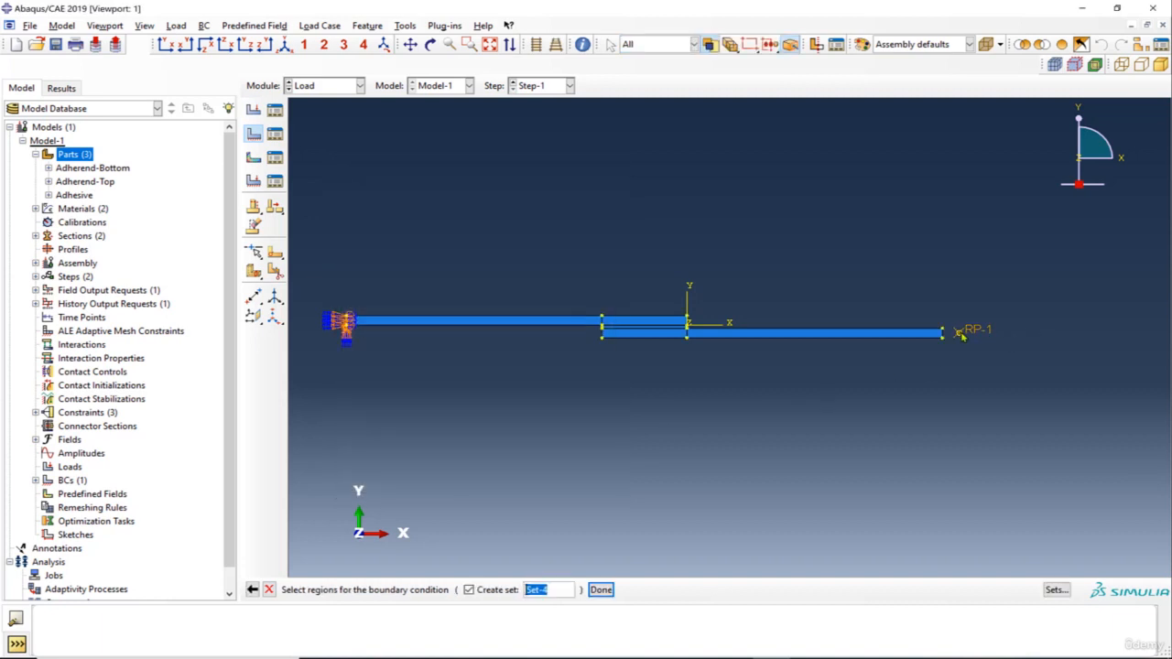
pyautogui.click(603, 590)
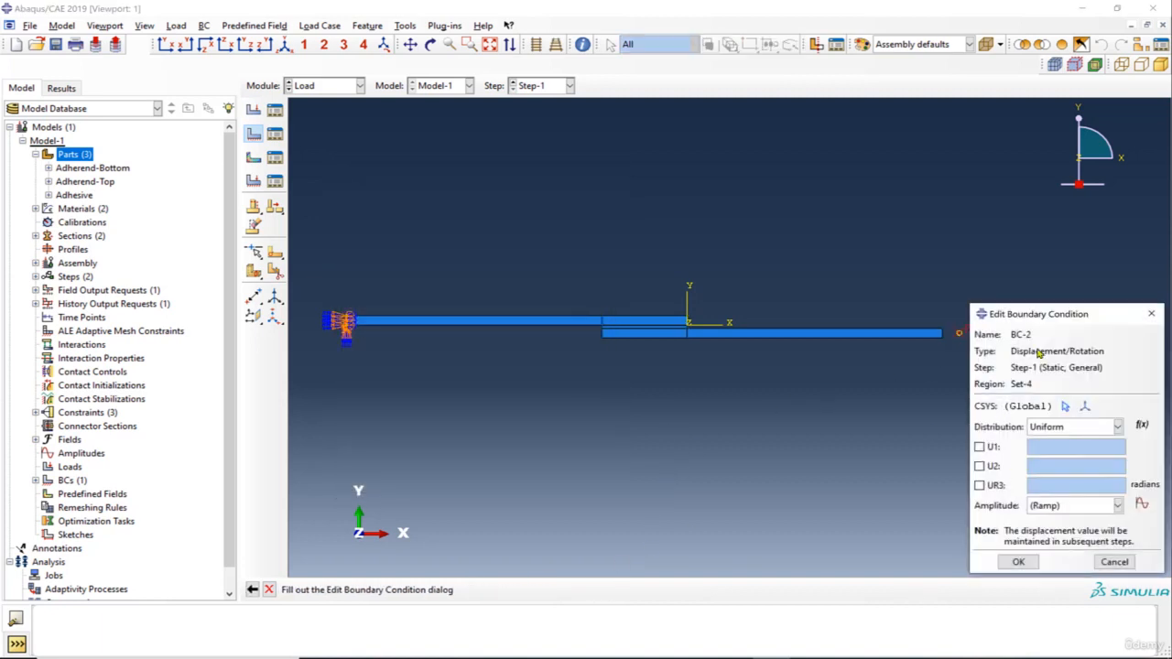
pyautogui.moveTo(1043, 319); pyautogui.dragTo(456, 237)
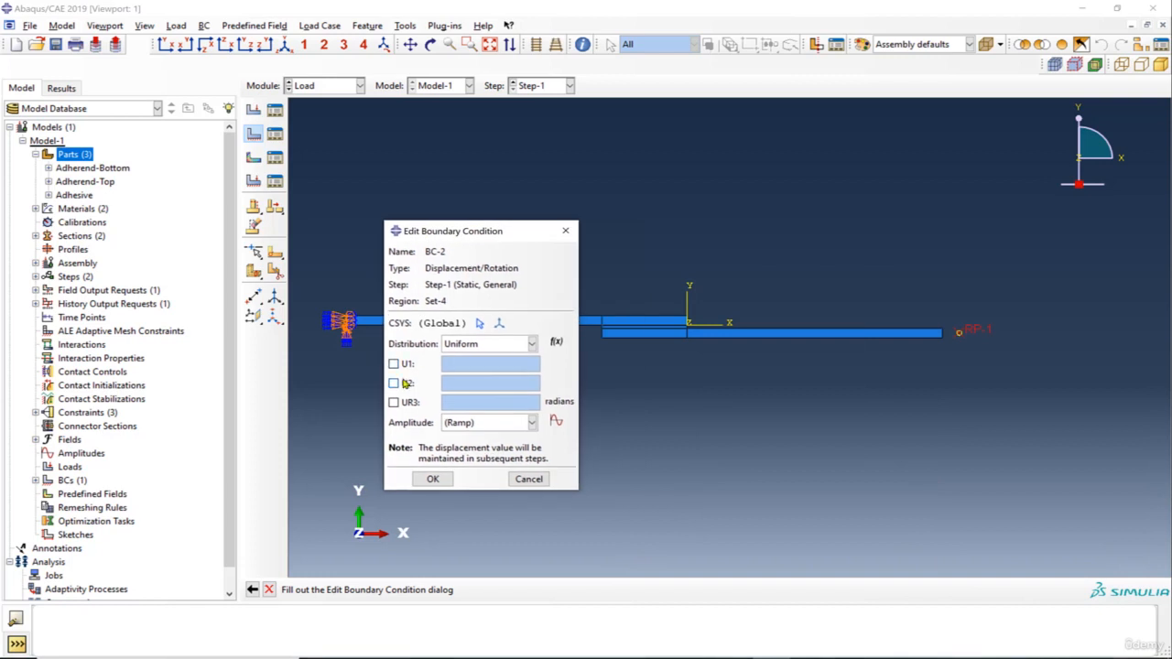
pyautogui.click(407, 383)
pyautogui.click(403, 402)
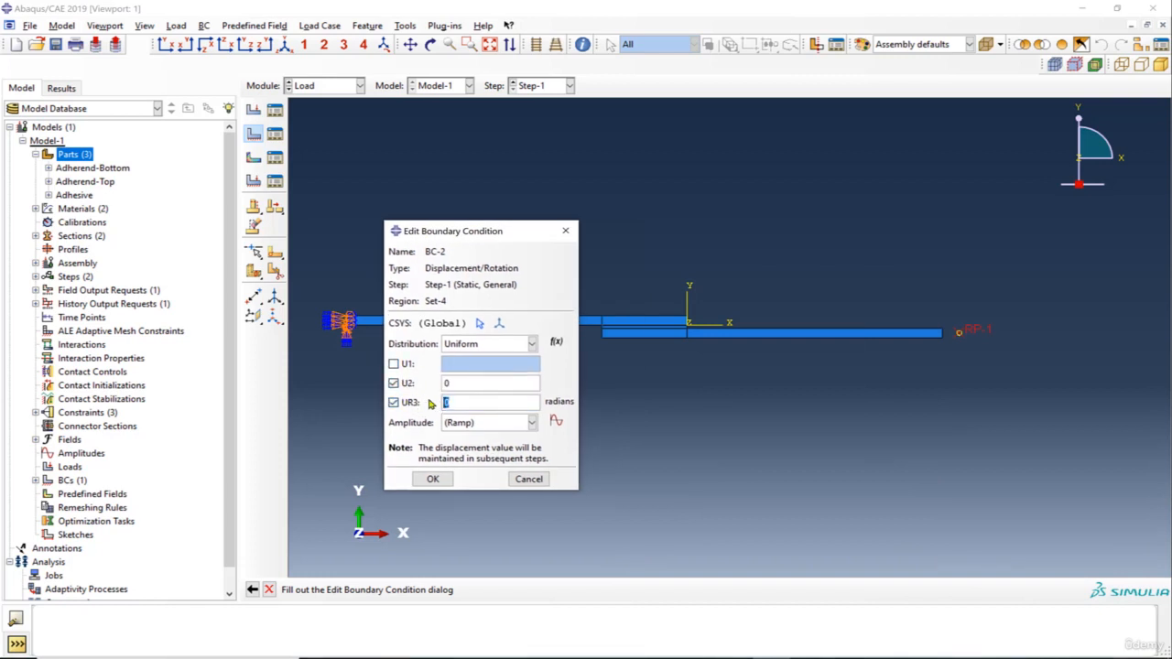
pyautogui.click(393, 364)
pyautogui.write('5')
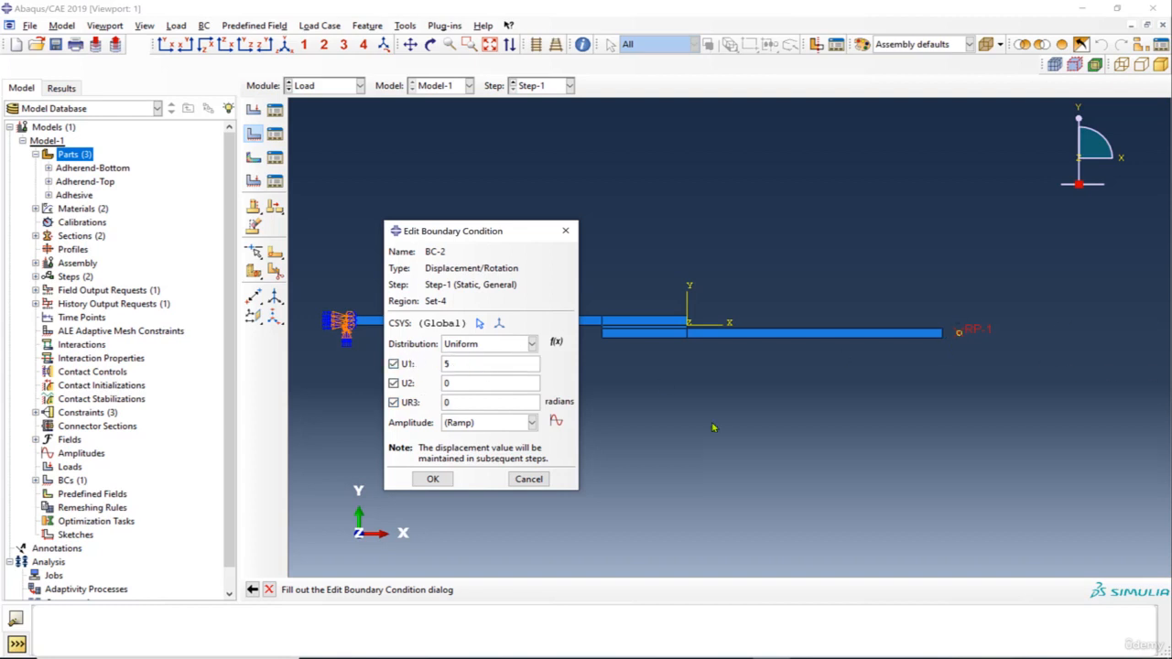
pyautogui.click(432, 479)
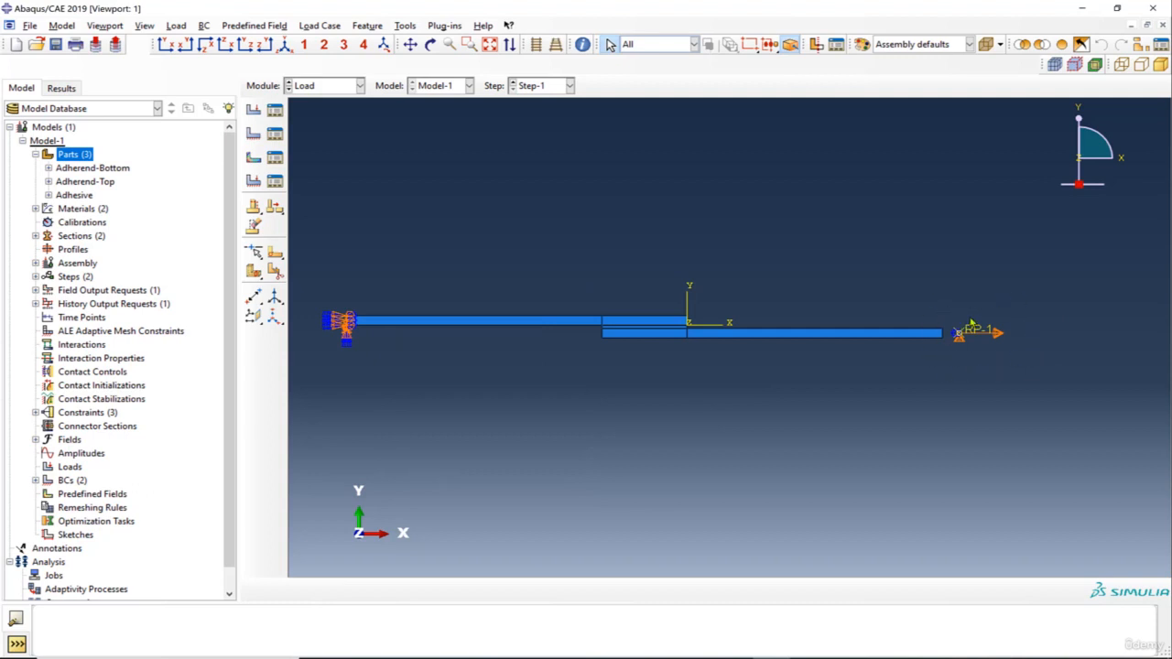
# Step: Review the dependent and independent instance types offered for creating part instances in the Assembly module
pyautogui.click(330, 88)
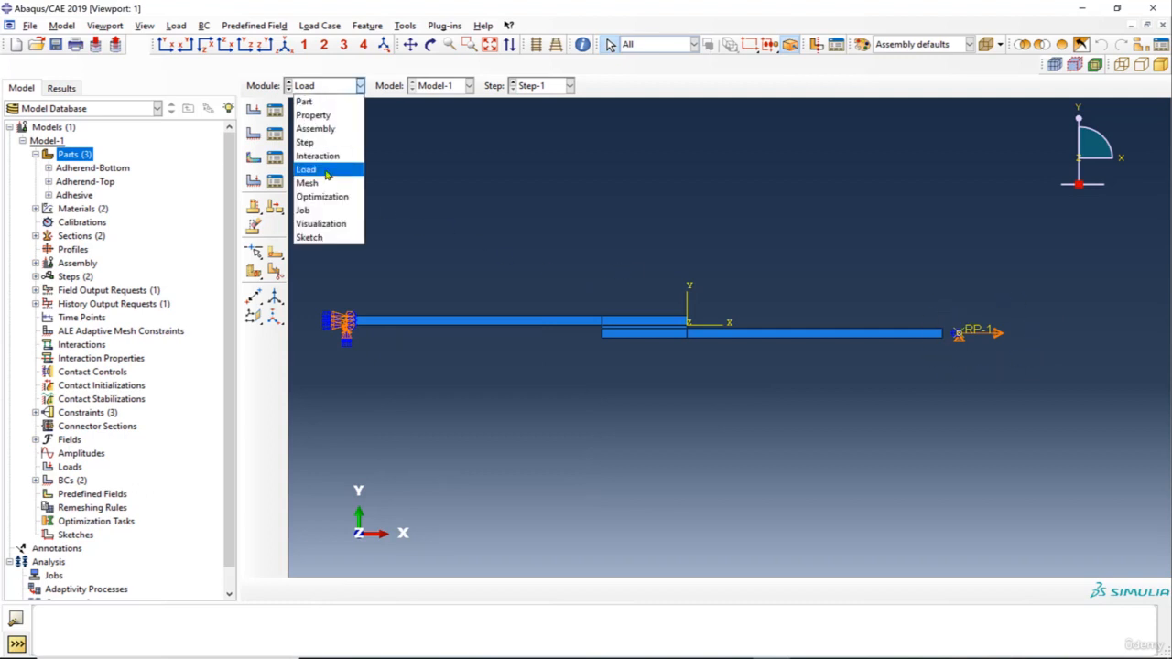
pyautogui.click(316, 180)
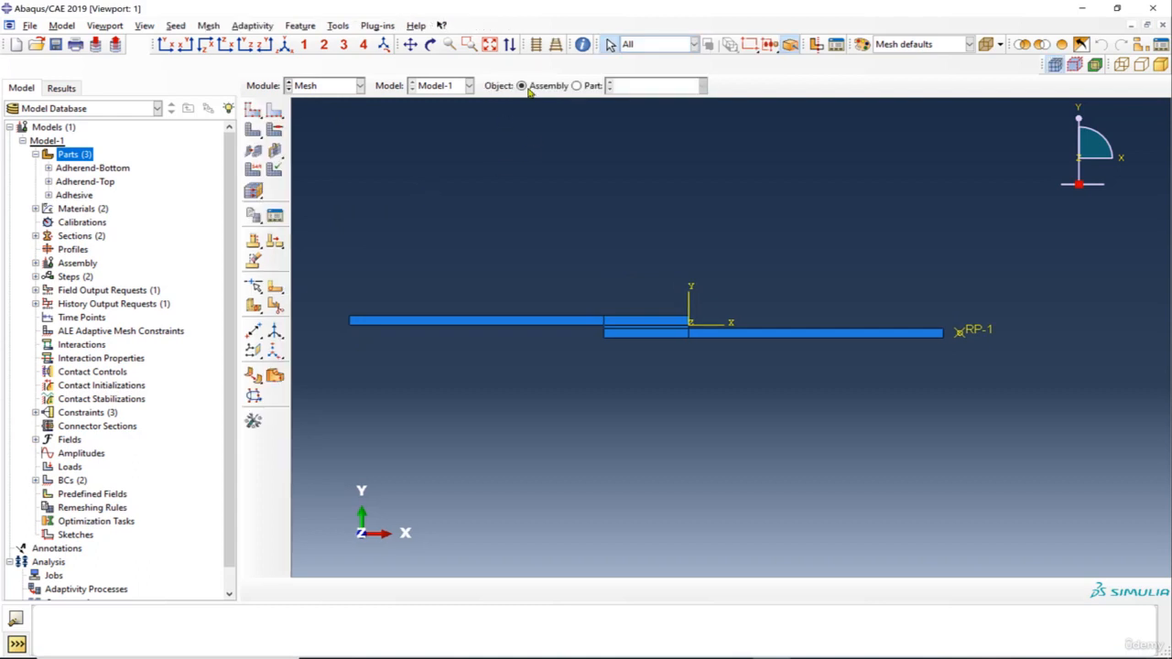
pyautogui.click(320, 88)
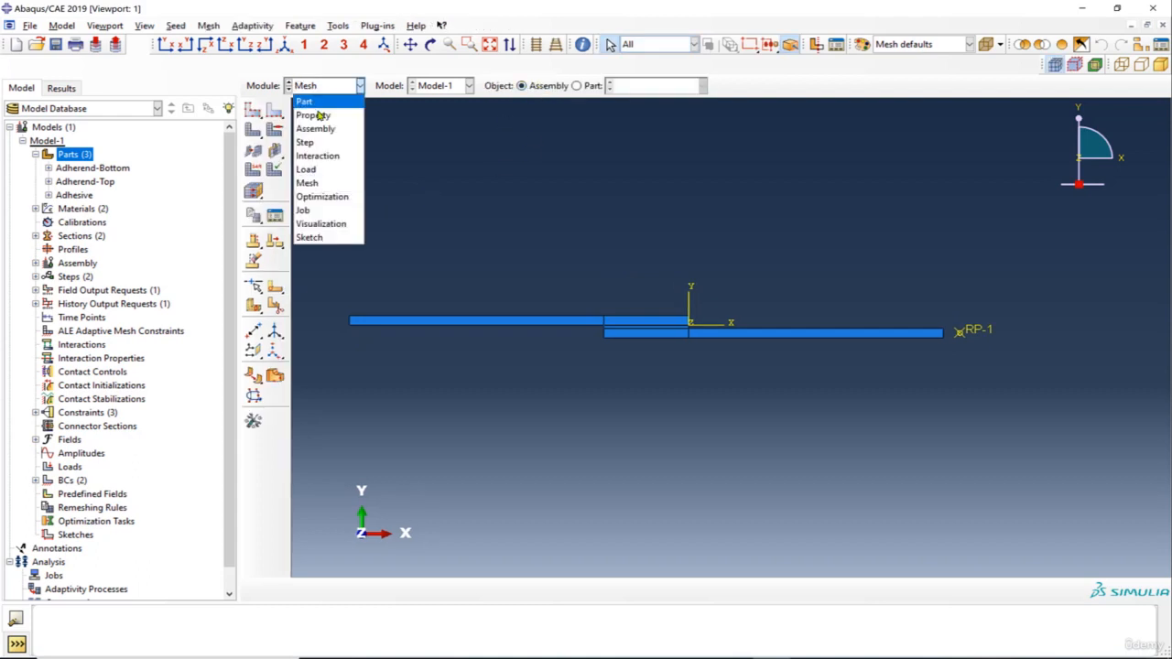
pyautogui.click(304, 129)
pyautogui.click(253, 109)
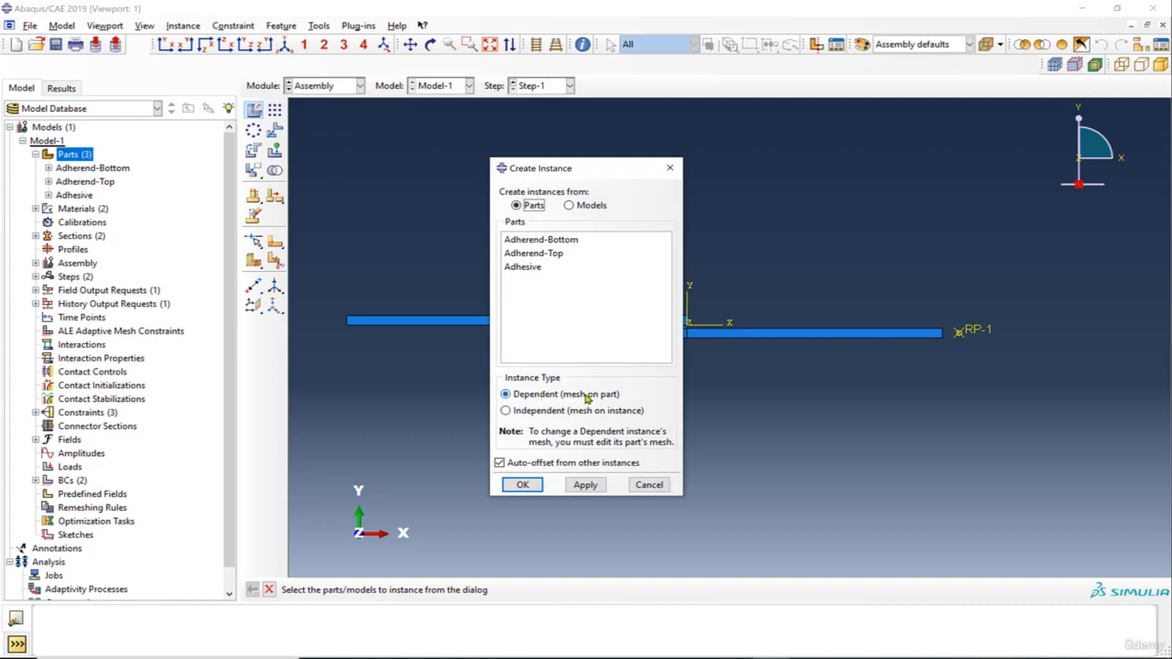
pyautogui.click(670, 168)
# Step: In the Mesh module, assign the Structured meshing technique to both regions of the Adherend-Bottom part
pyautogui.click(323, 85)
pyautogui.click(316, 183)
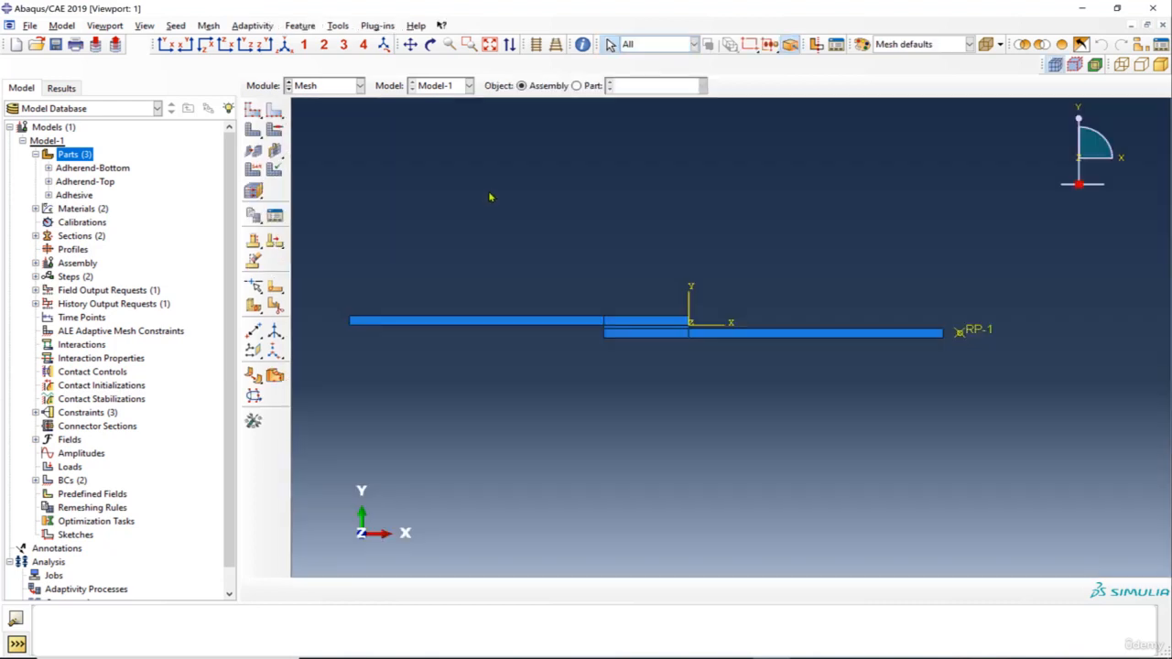
pyautogui.click(586, 87)
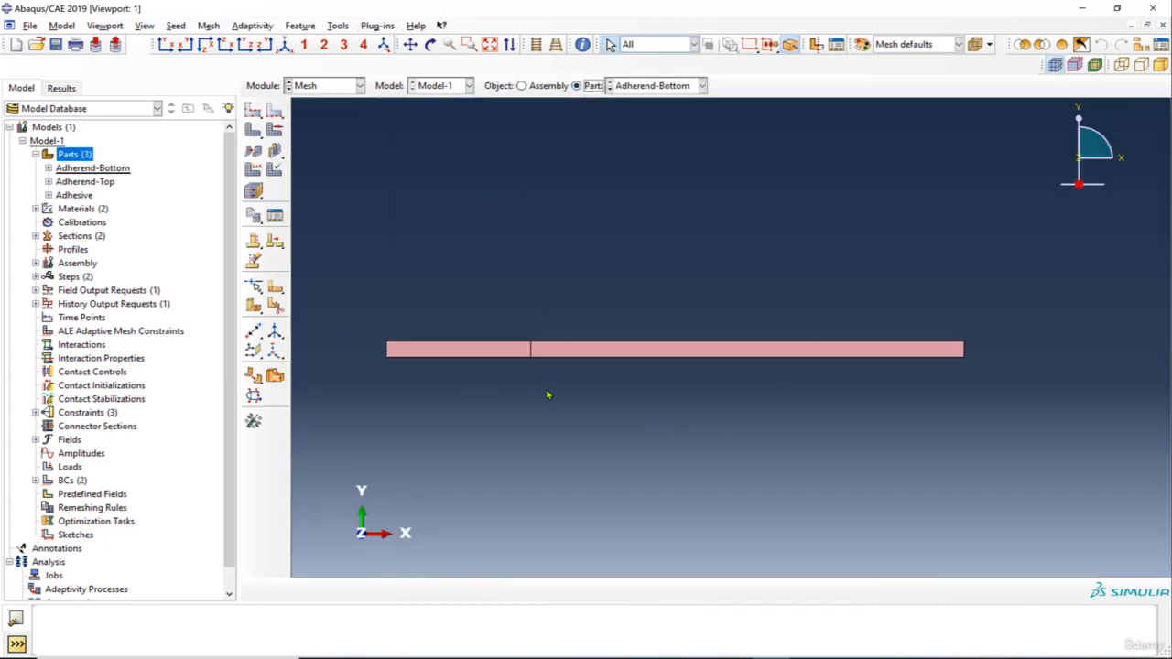
pyautogui.click(275, 130)
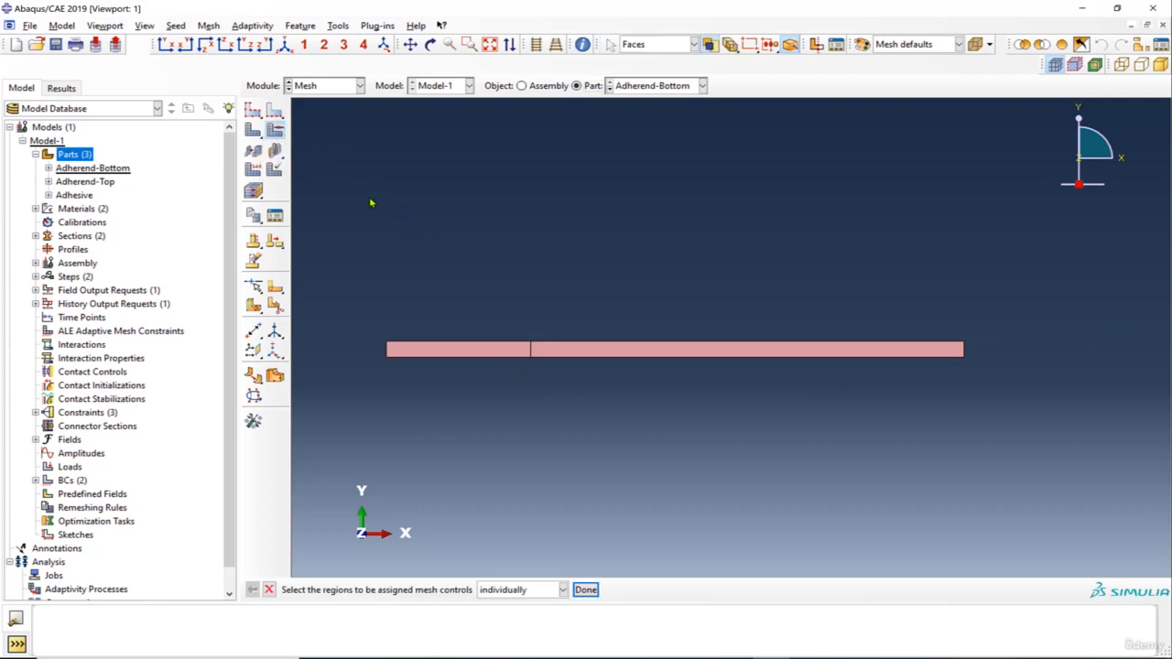
pyautogui.moveTo(453, 290); pyautogui.dragTo(778, 394)
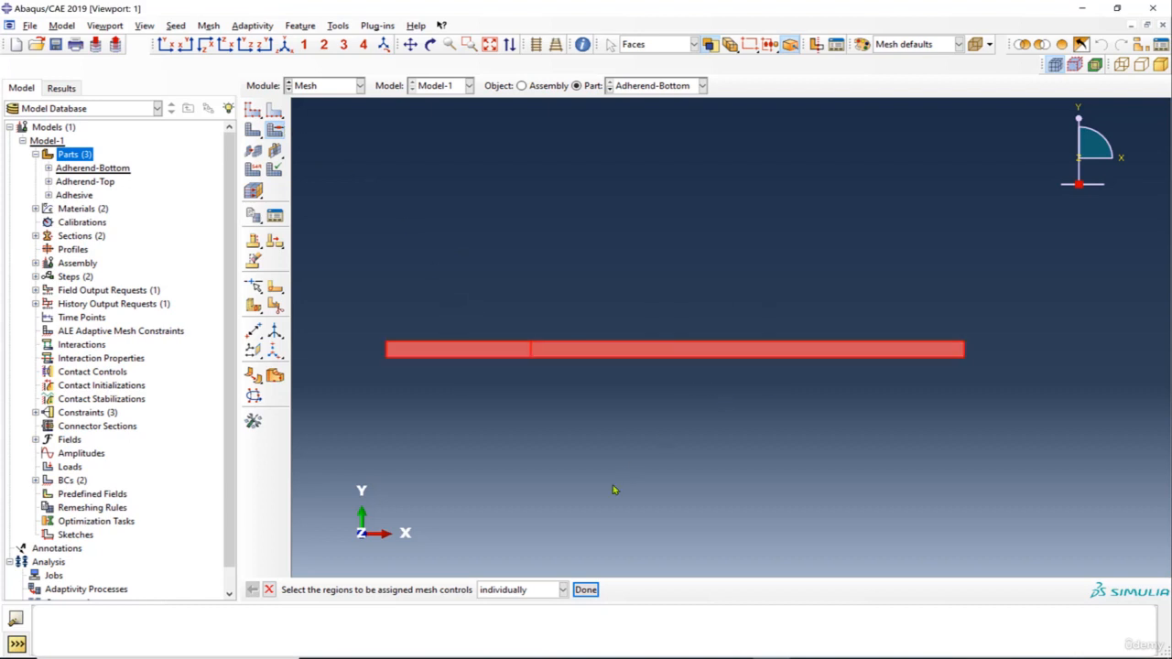
pyautogui.click(585, 589)
pyautogui.moveTo(934, 341); pyautogui.dragTo(677, 157)
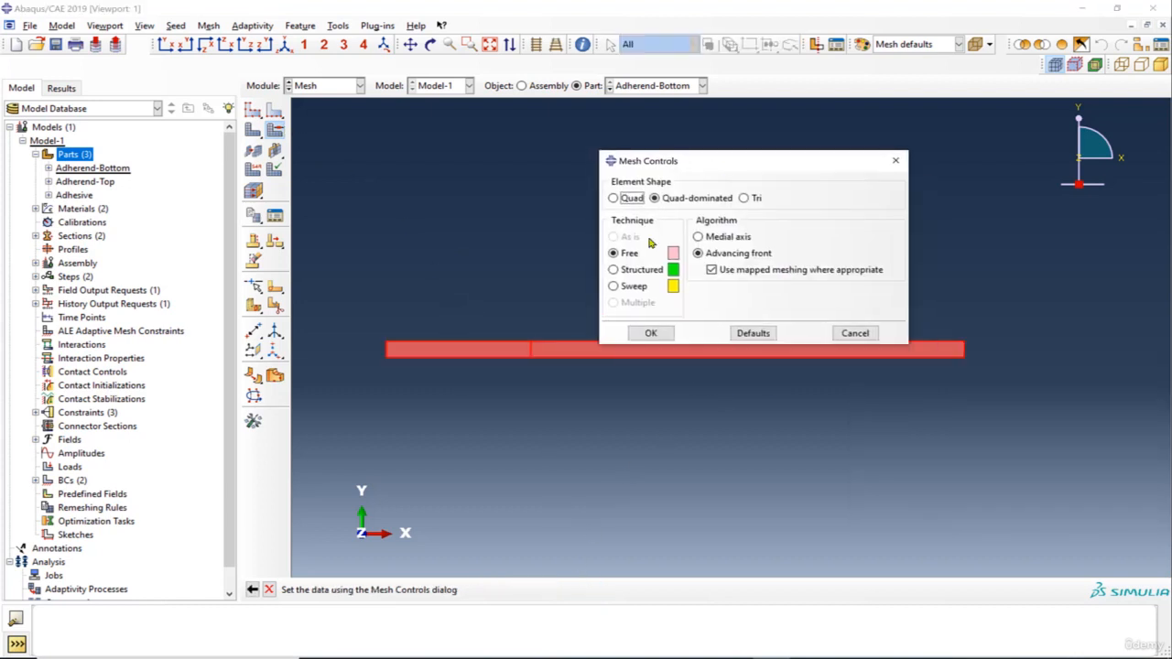
pyautogui.click(638, 270)
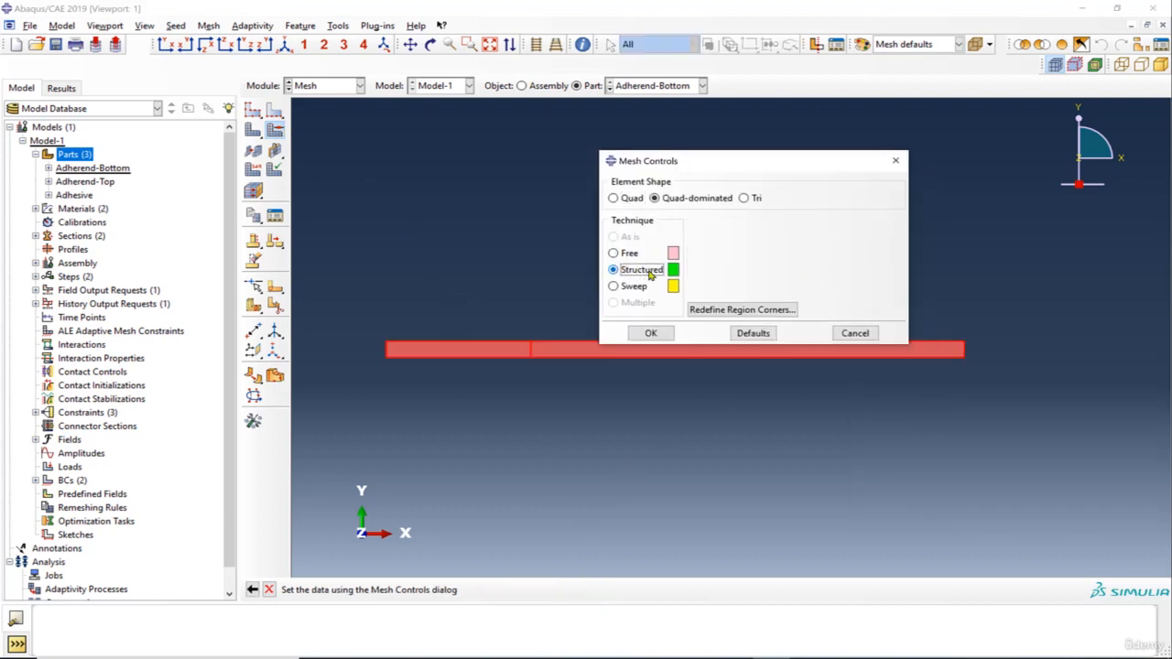
pyautogui.click(650, 334)
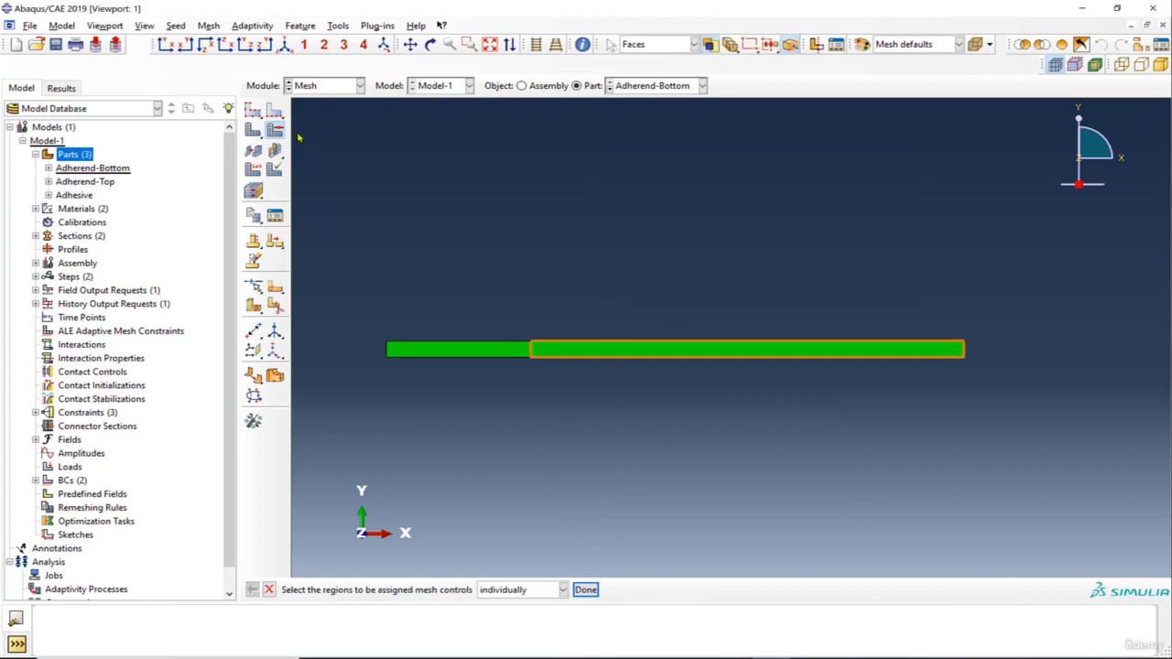
# Step: Assign local seeds by size to all edges of Adherend-Bottom with an approximate element size of 0.5
pyautogui.click(274, 110)
pyautogui.moveTo(375, 261); pyautogui.dragTo(1025, 410)
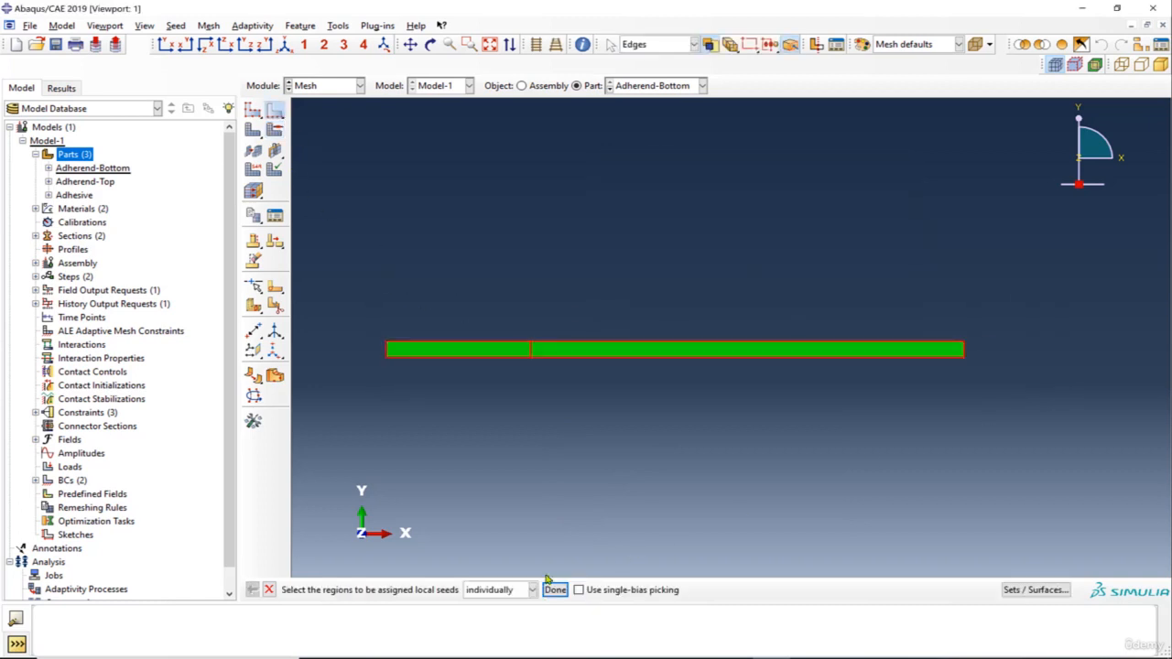
pyautogui.click(555, 590)
pyautogui.moveTo(998, 194); pyautogui.dragTo(192, 179)
pyautogui.click(180, 468)
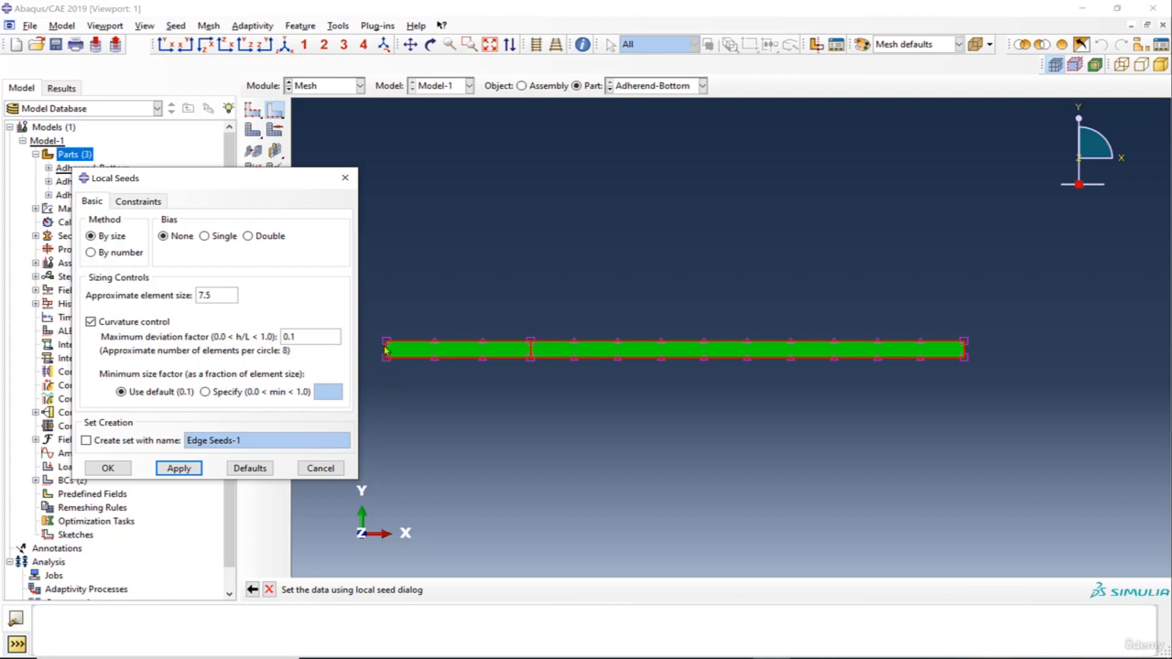
pyautogui.moveTo(224, 296); pyautogui.dragTo(178, 296)
pyautogui.write('0')
pyautogui.click(179, 467)
pyautogui.scroll(1, 587, 398)
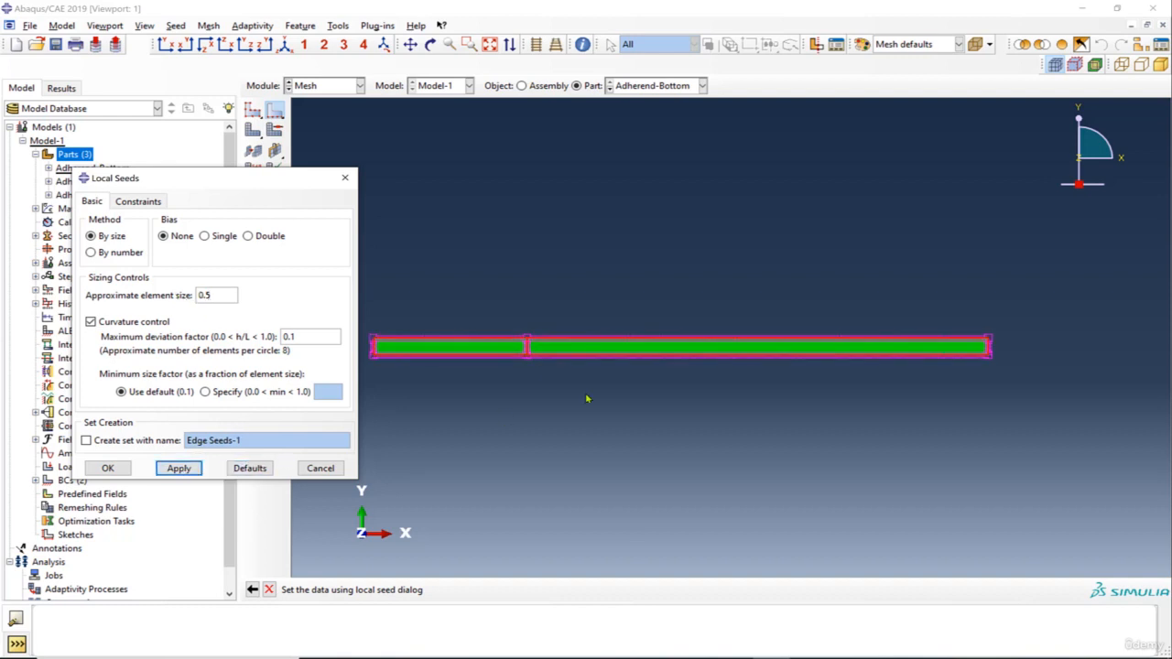
pyautogui.click(107, 467)
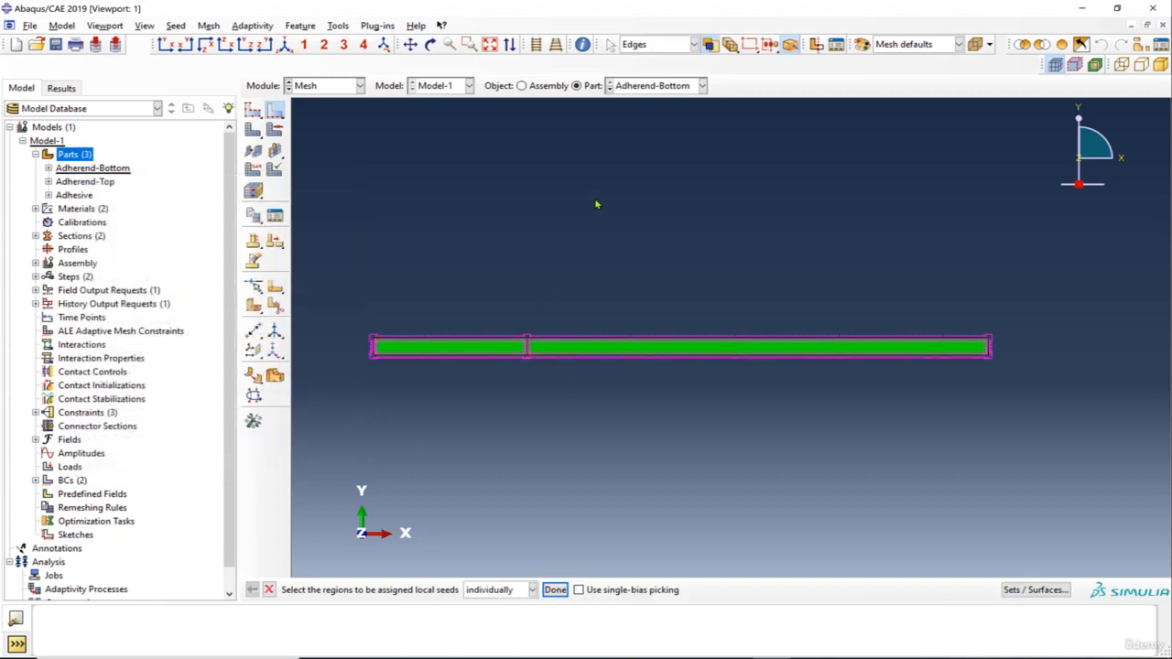
# Step: Display the whole assembly and examine the overlap region and the outer ends of the adherends
pyautogui.click(552, 86)
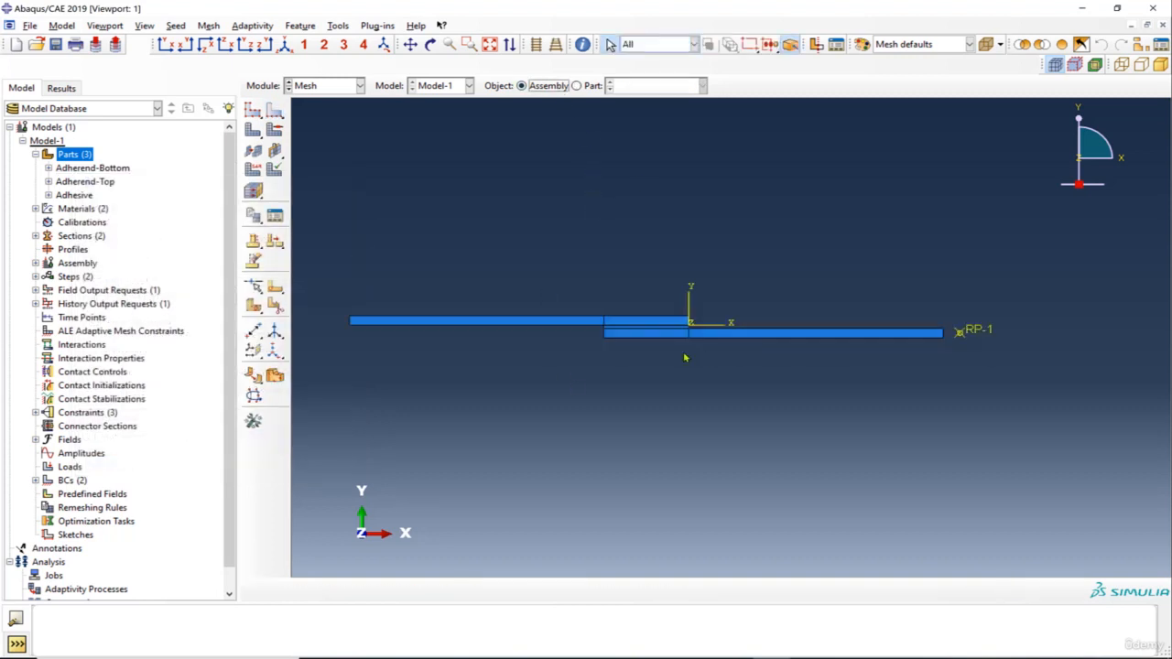
pyautogui.scroll(6, 636, 352)
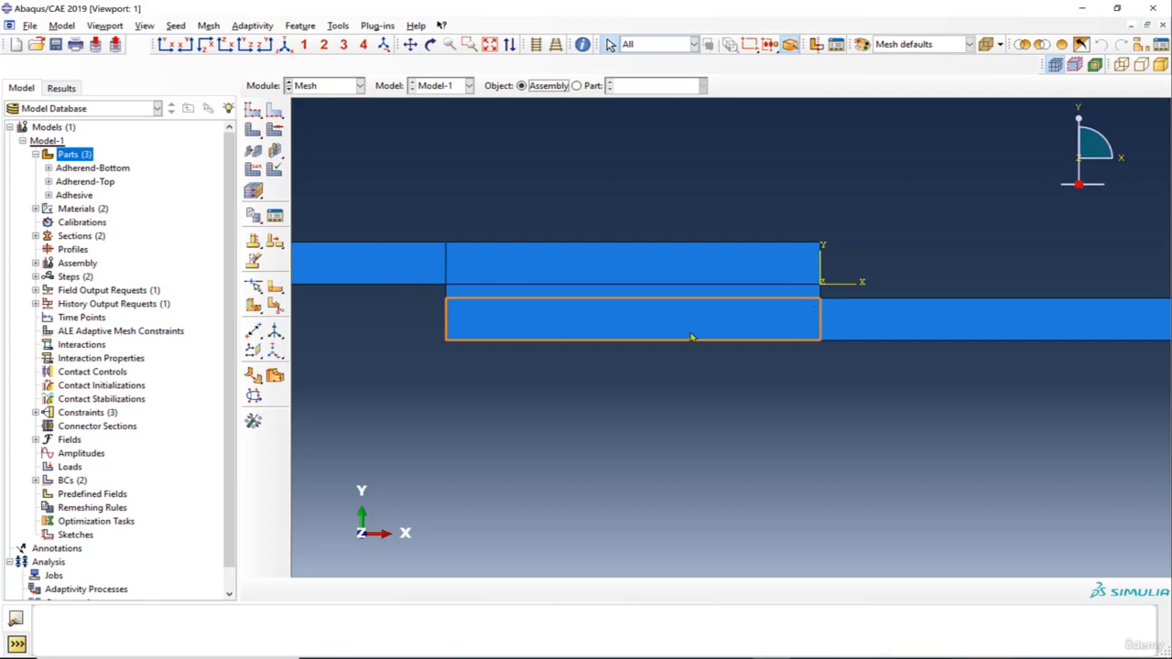
pyautogui.scroll(-5, 628, 316)
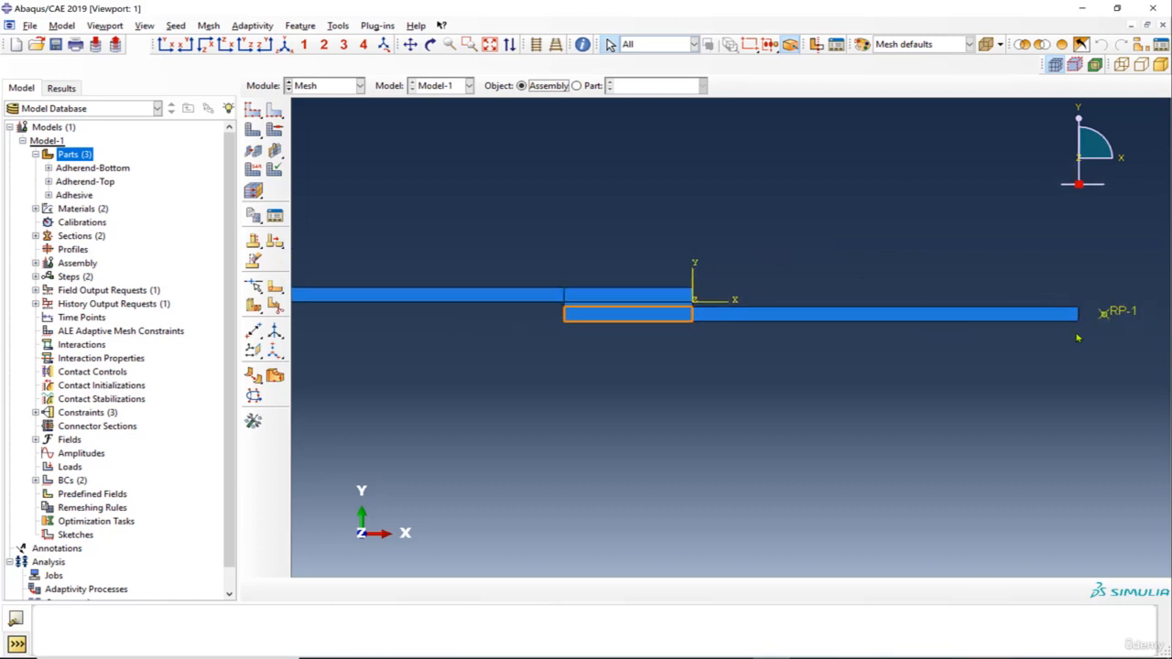
pyautogui.scroll(-2, 954, 331)
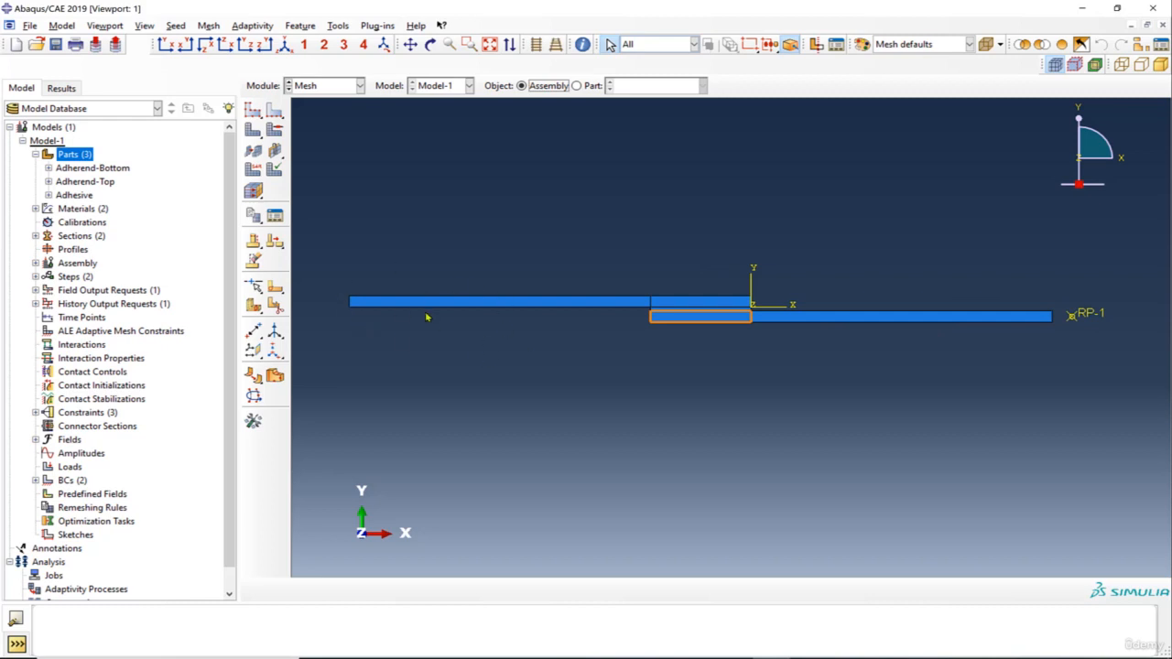
pyautogui.scroll(5, 756, 327)
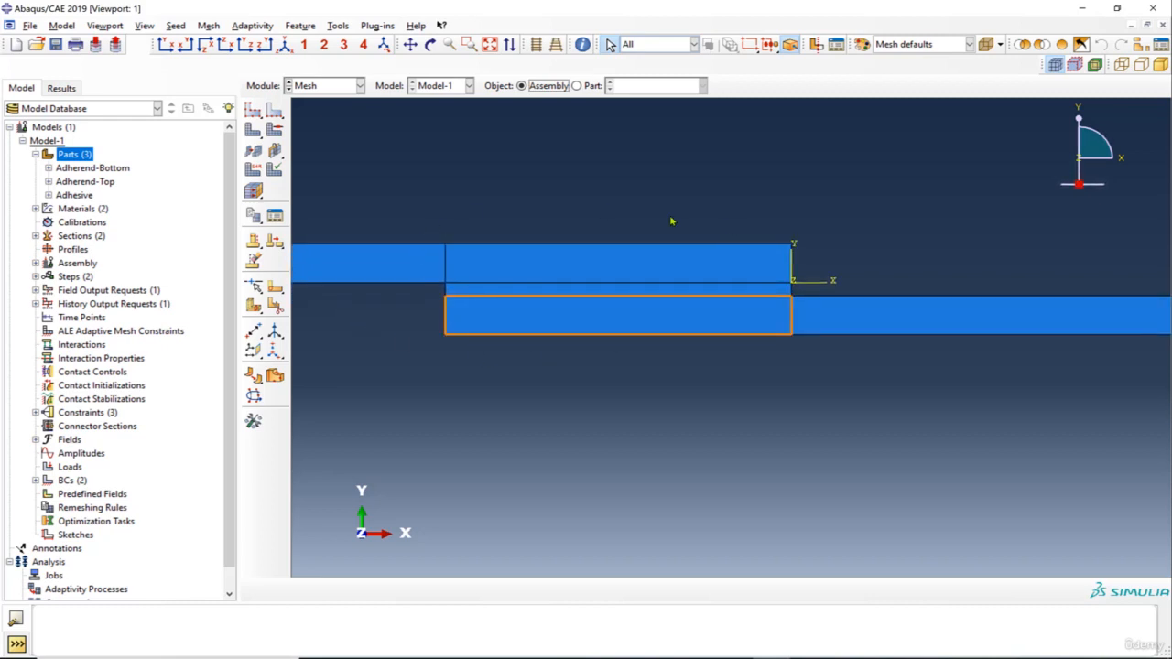
# Step: On the Adherend-Bottom part, apply single-bias local seeds by size, minimum 0.1 and maximum 0.5, to both long edges of the longer region
pyautogui.click(576, 85)
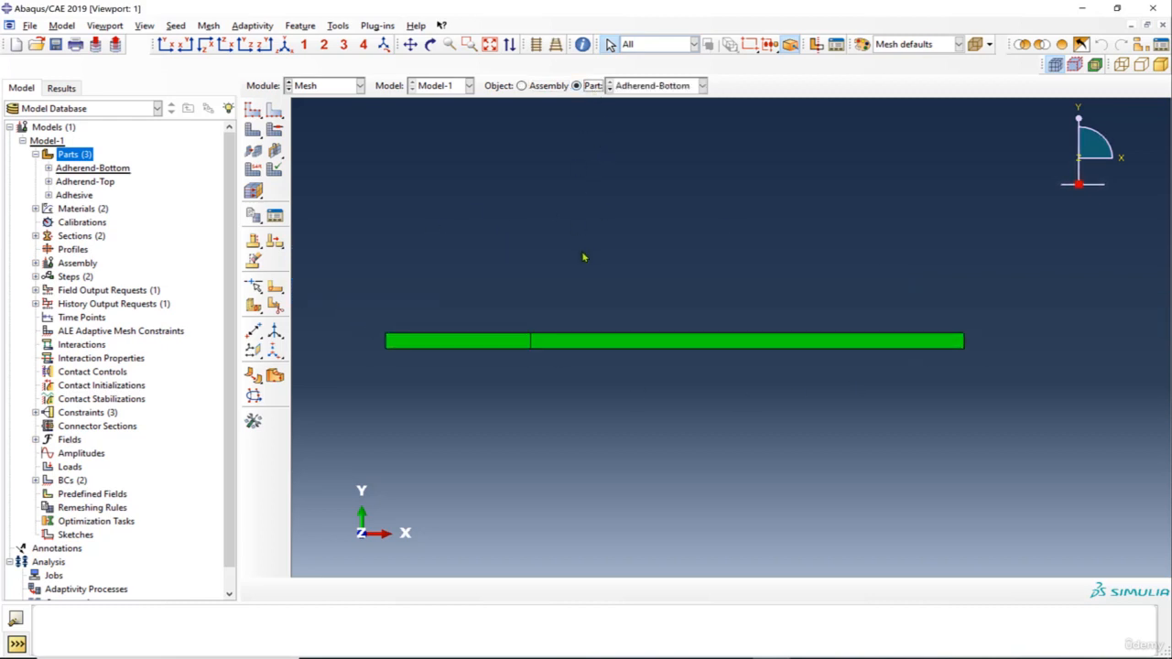
pyautogui.click(665, 87)
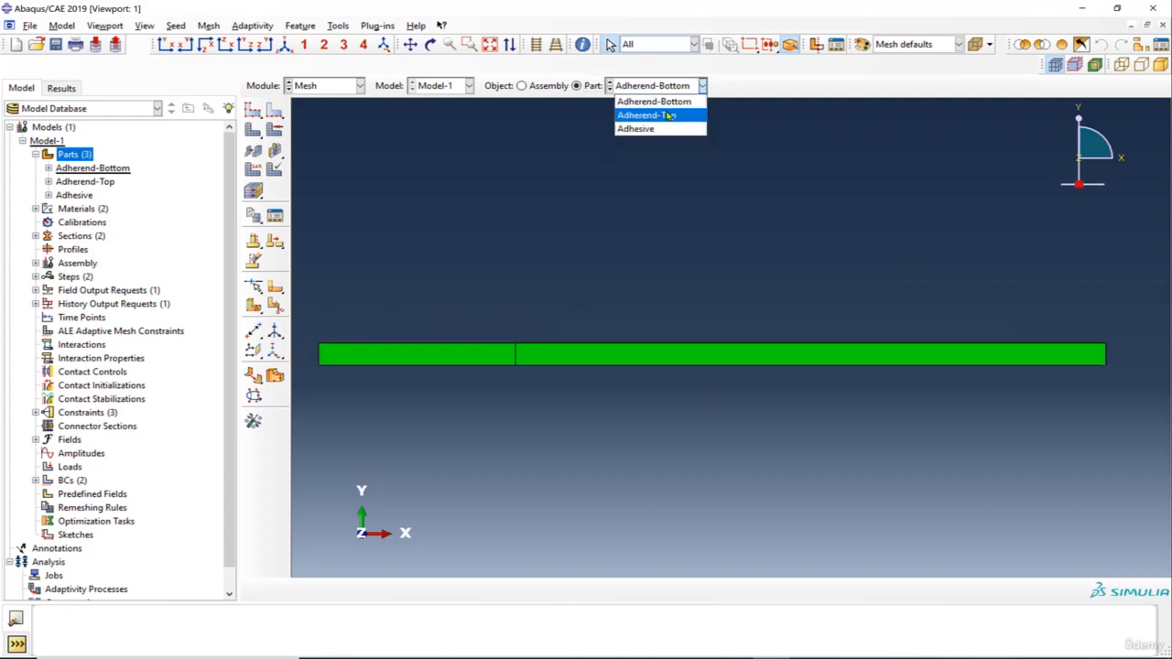
pyautogui.click(655, 115)
pyautogui.click(670, 85)
pyautogui.click(670, 101)
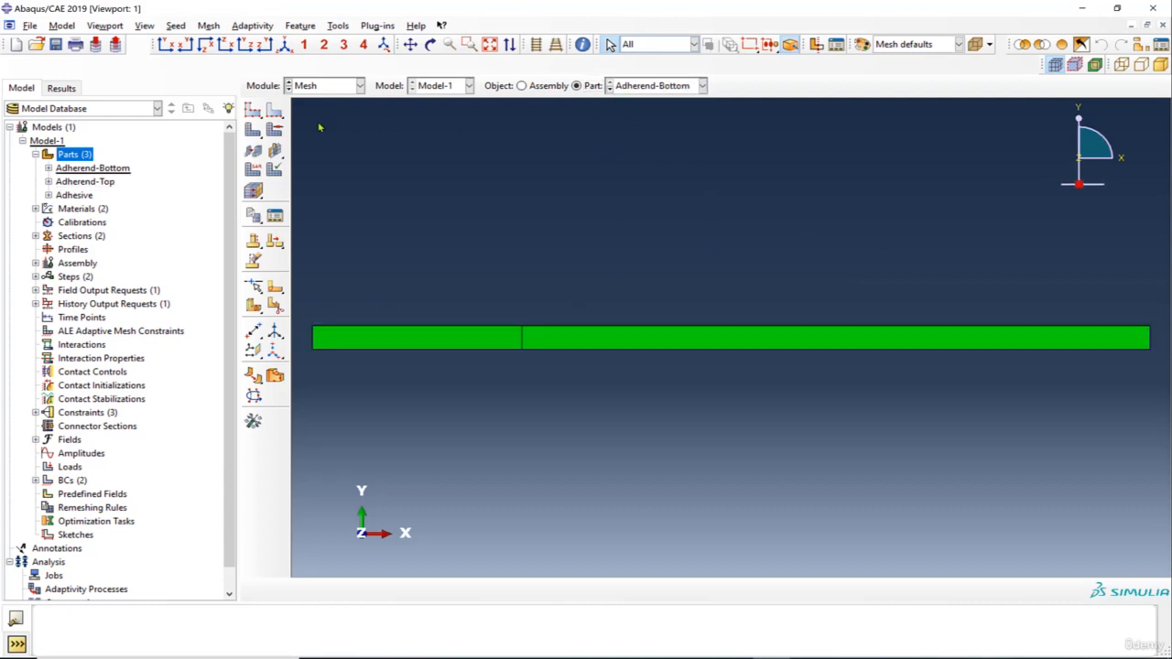
pyautogui.click(275, 110)
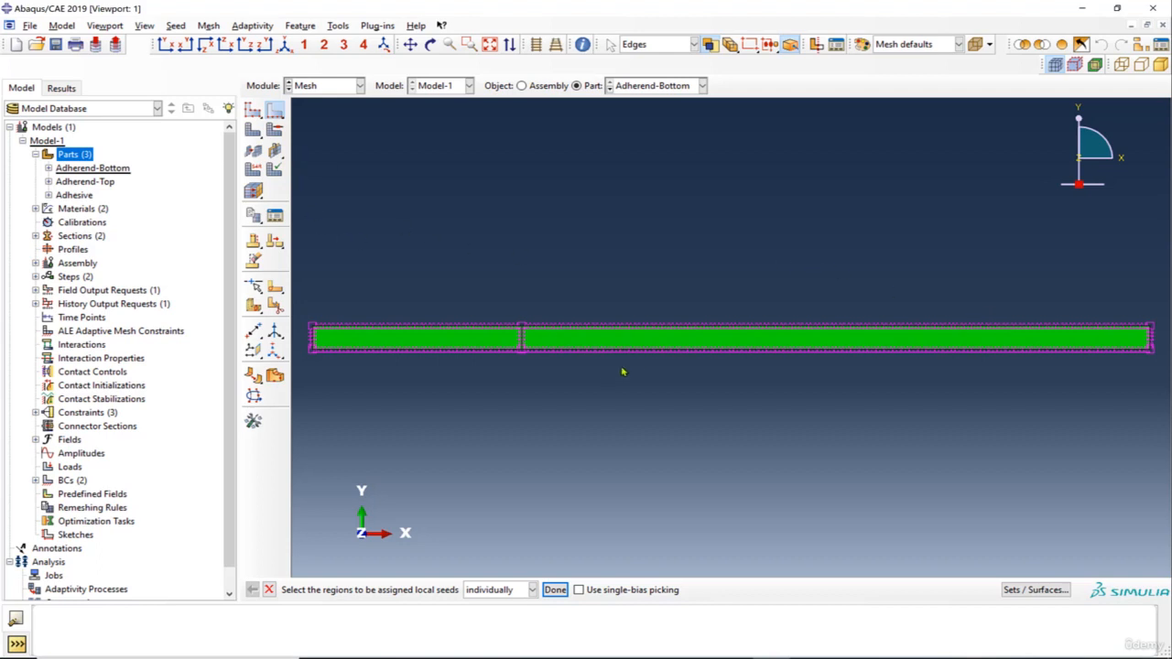
pyautogui.click(646, 327)
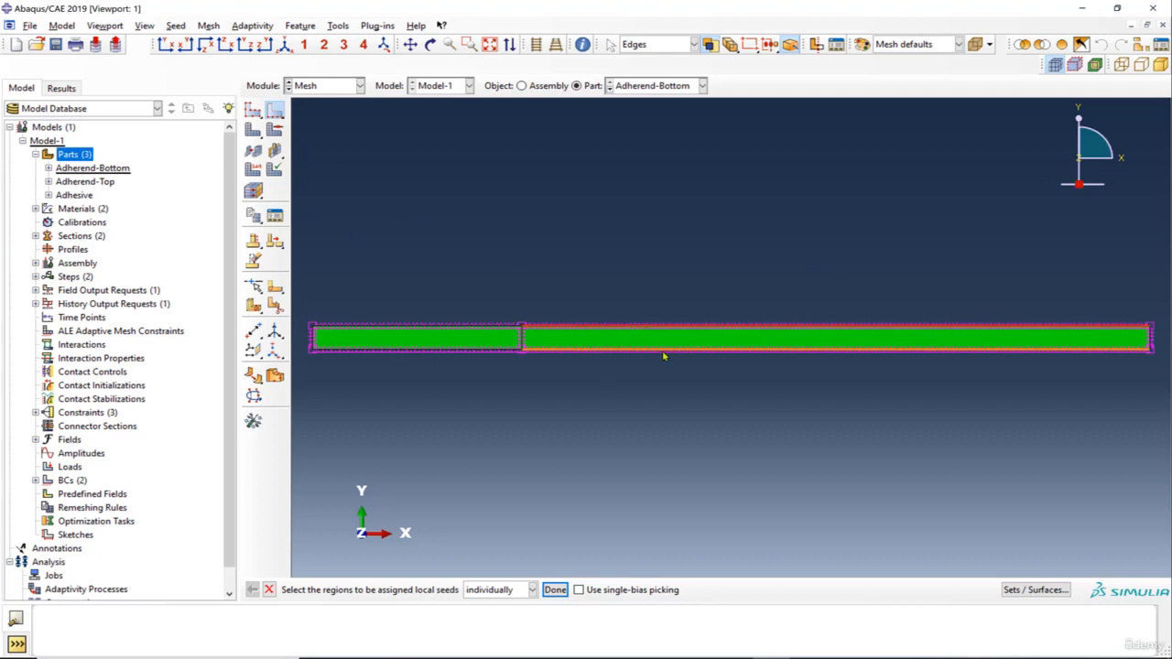
pyautogui.click(664, 356)
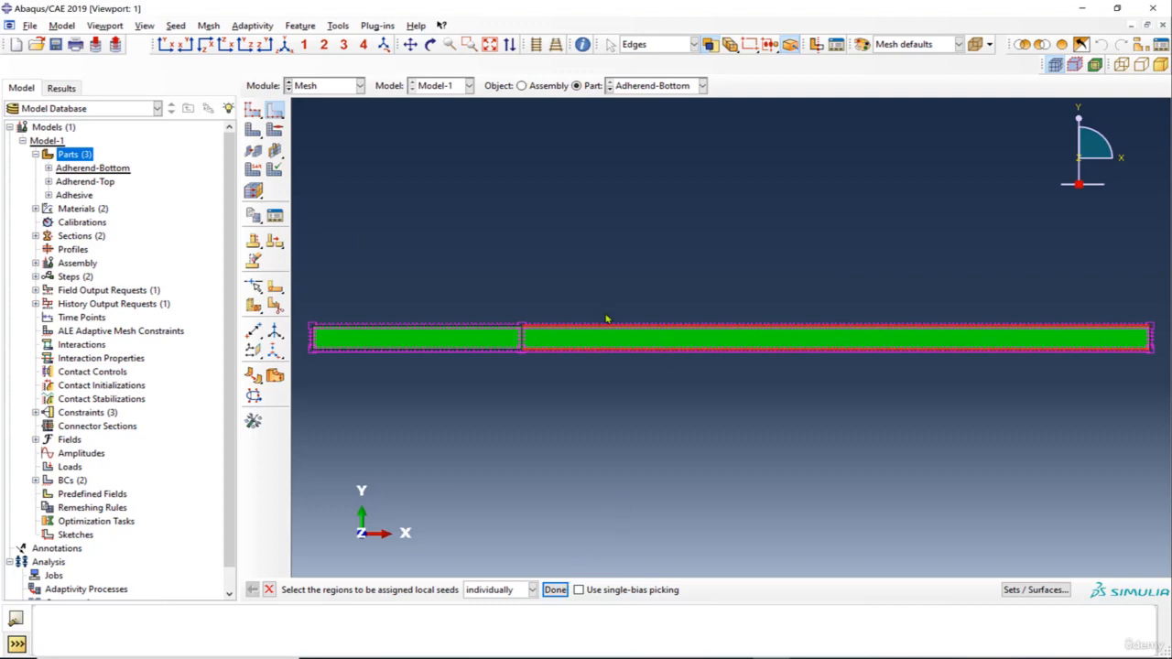
pyautogui.click(555, 589)
pyautogui.click(225, 237)
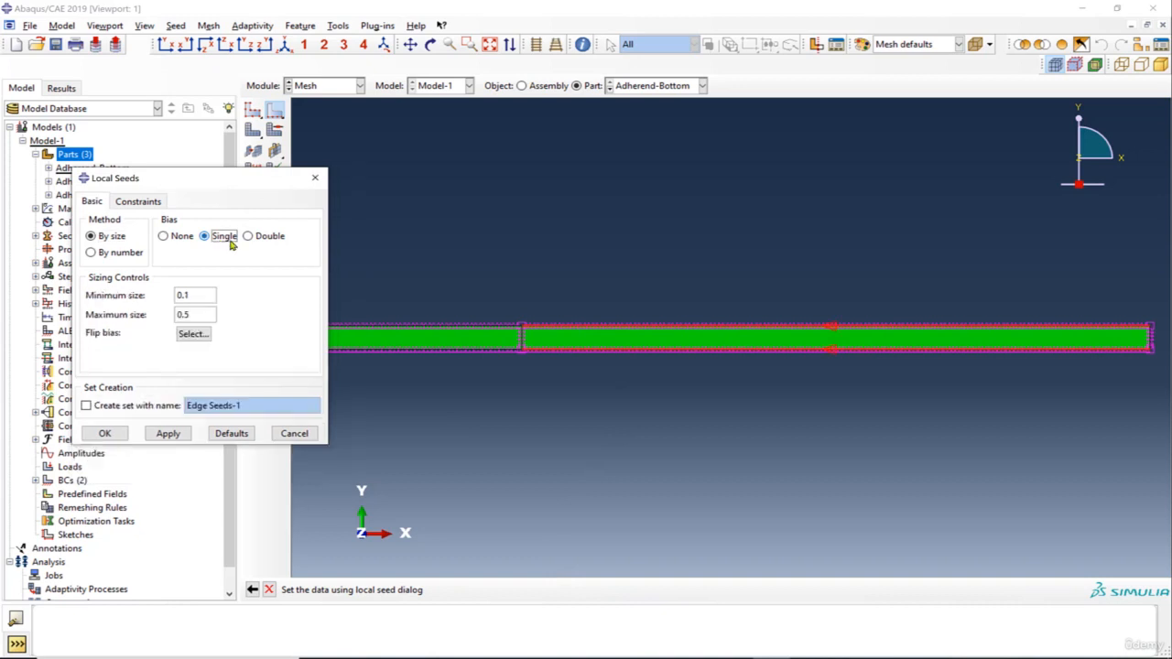
pyautogui.click(179, 436)
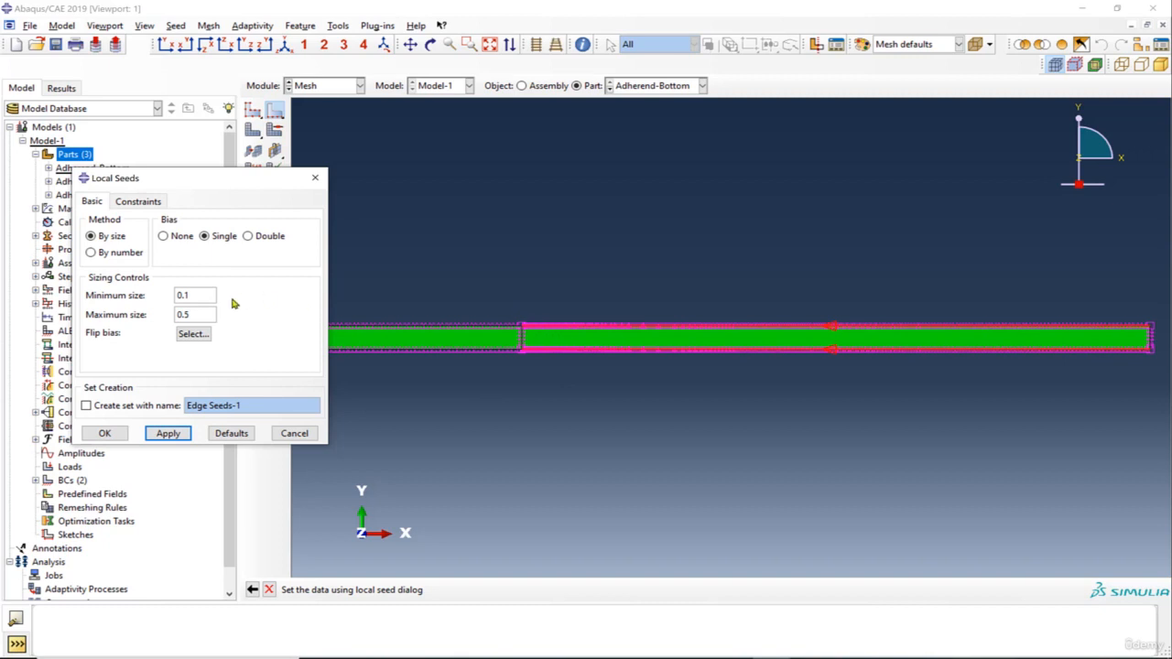
# Step: Set the biased seeds on the two long edges to a minimum size of 0.5 and a maximum size of 3, and apply them
pyautogui.click(188, 295)
pyautogui.write('.5')
pyautogui.press('Tab')
pyautogui.write('1')
pyautogui.click(167, 433)
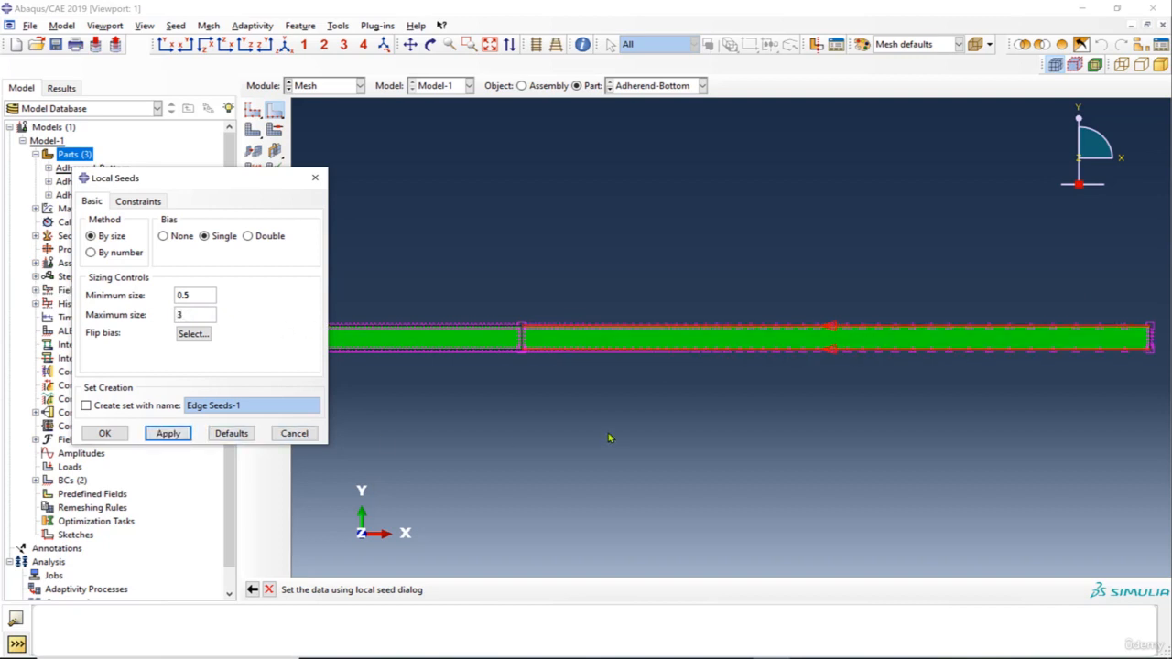
# Step: Accept the single-bias local seeds on the longer section's edges and mesh the Adherend-Bottom part
pyautogui.scroll(4, 538, 358)
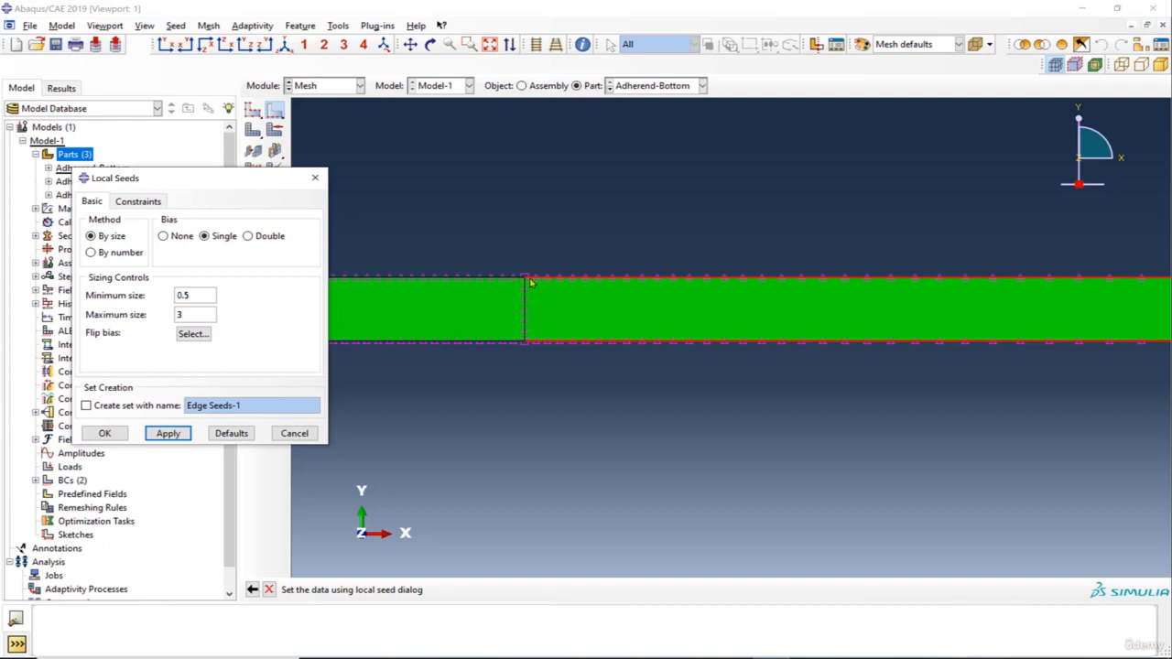
pyautogui.scroll(-5, 529, 283)
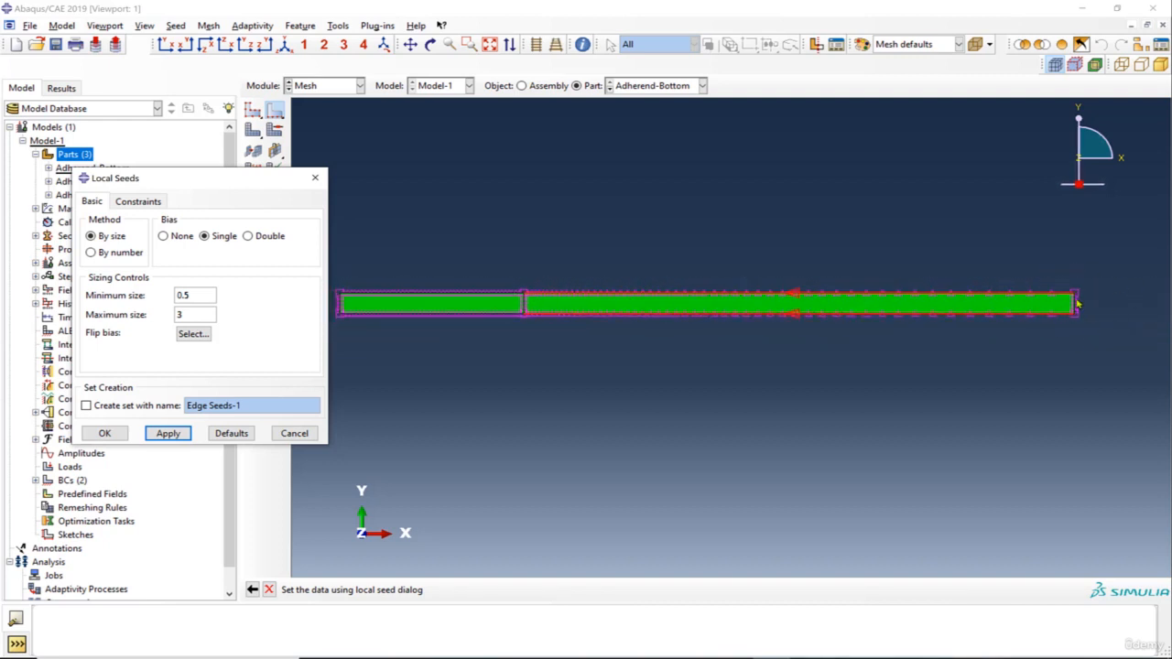
pyautogui.click(105, 434)
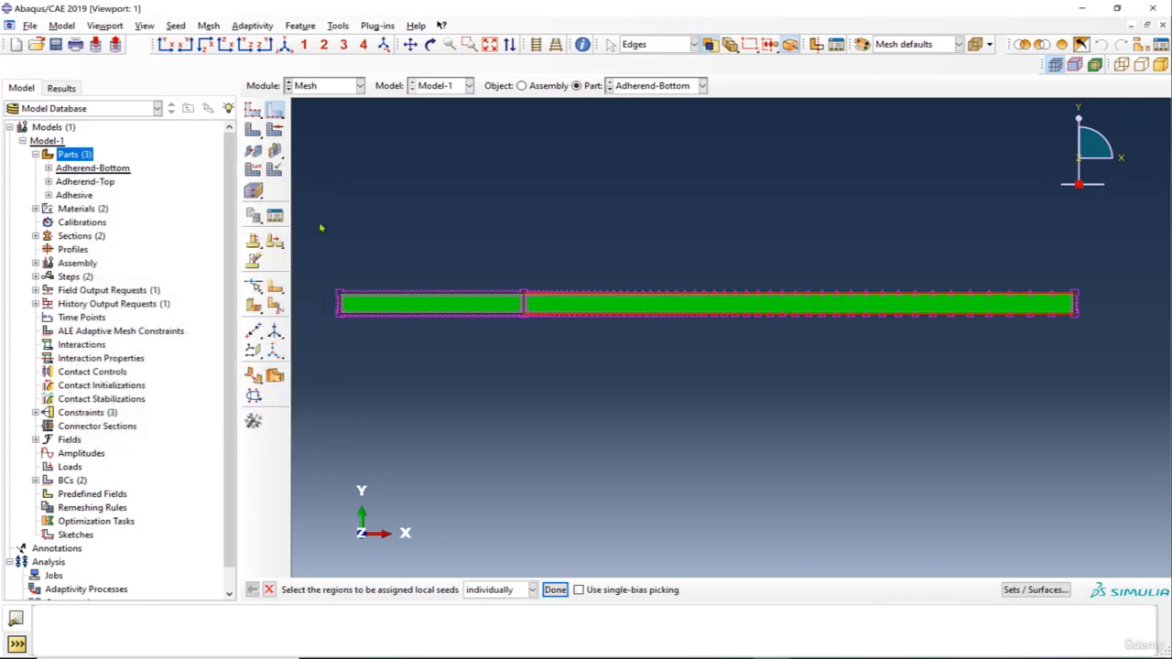
pyautogui.click(254, 129)
pyautogui.click(380, 591)
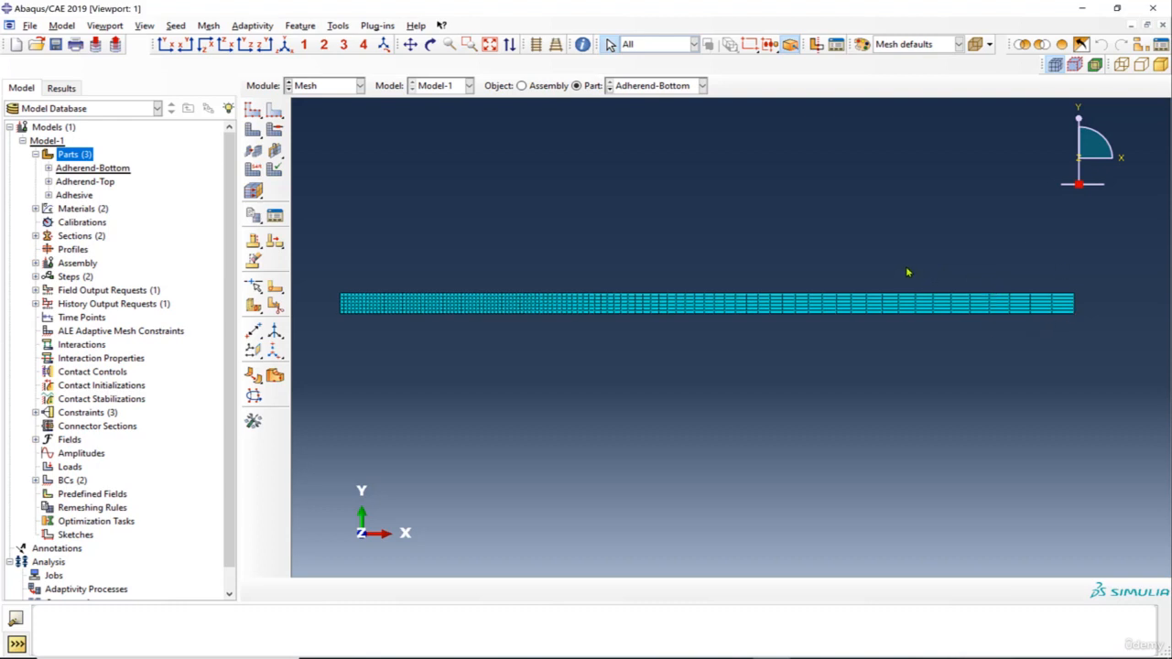
# Step: Switch to the Adherend-Top part and assign the Structured meshing technique to both of its regions
pyautogui.click(646, 90)
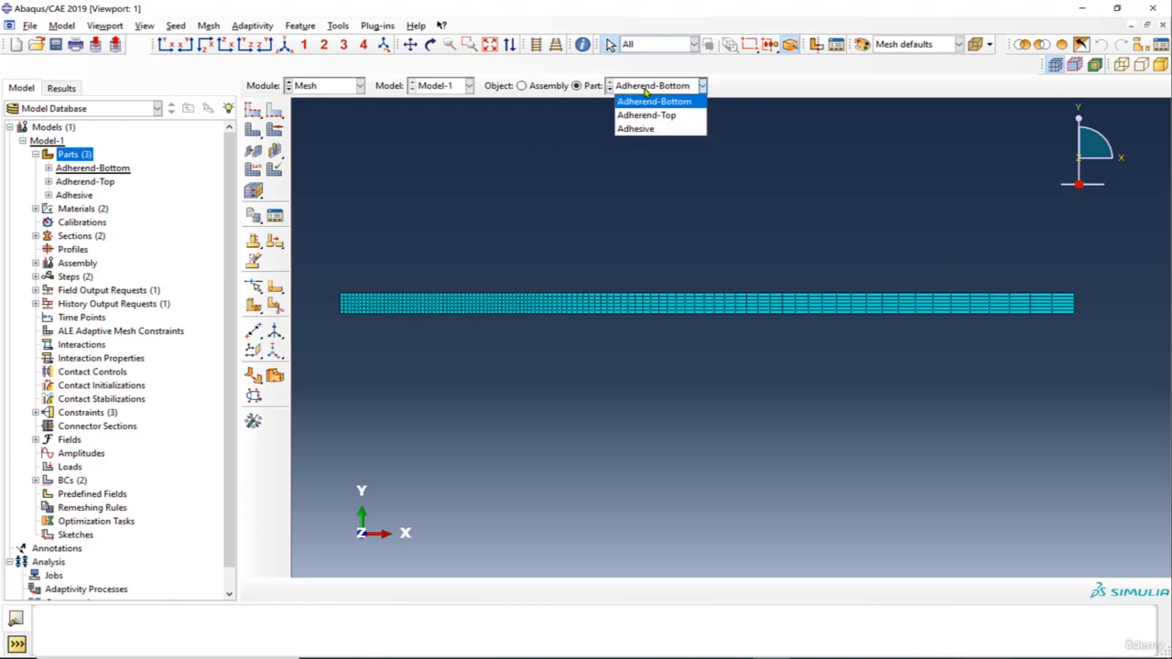
pyautogui.click(659, 116)
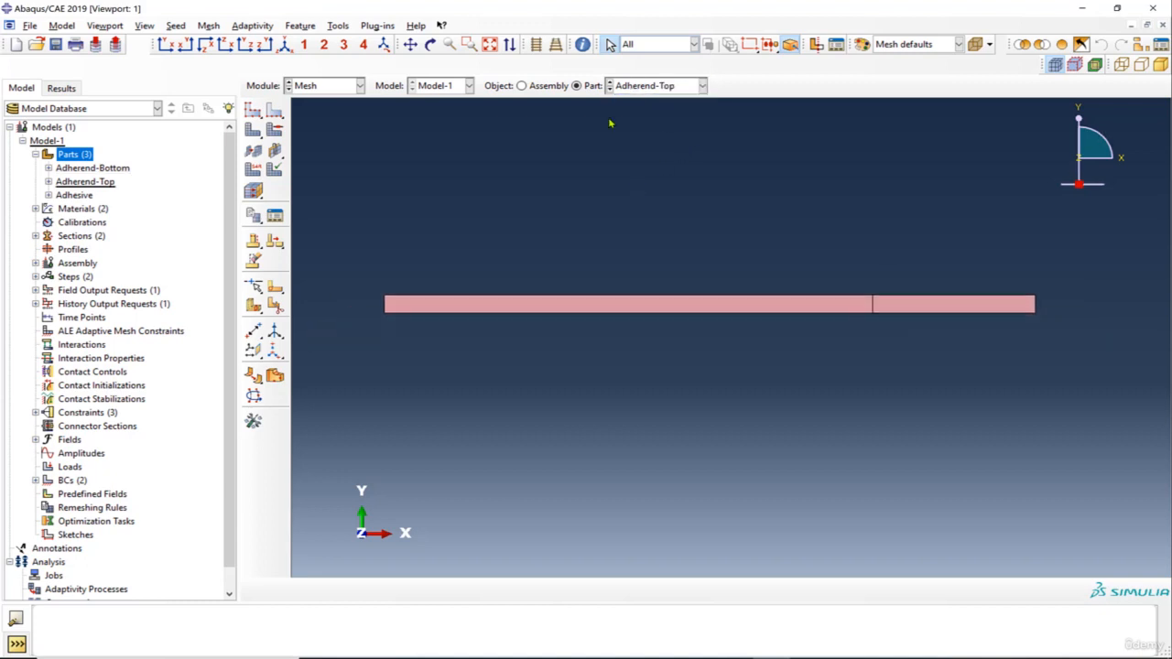
pyautogui.click(273, 134)
pyautogui.moveTo(500, 210); pyautogui.dragTo(939, 340)
pyautogui.click(590, 591)
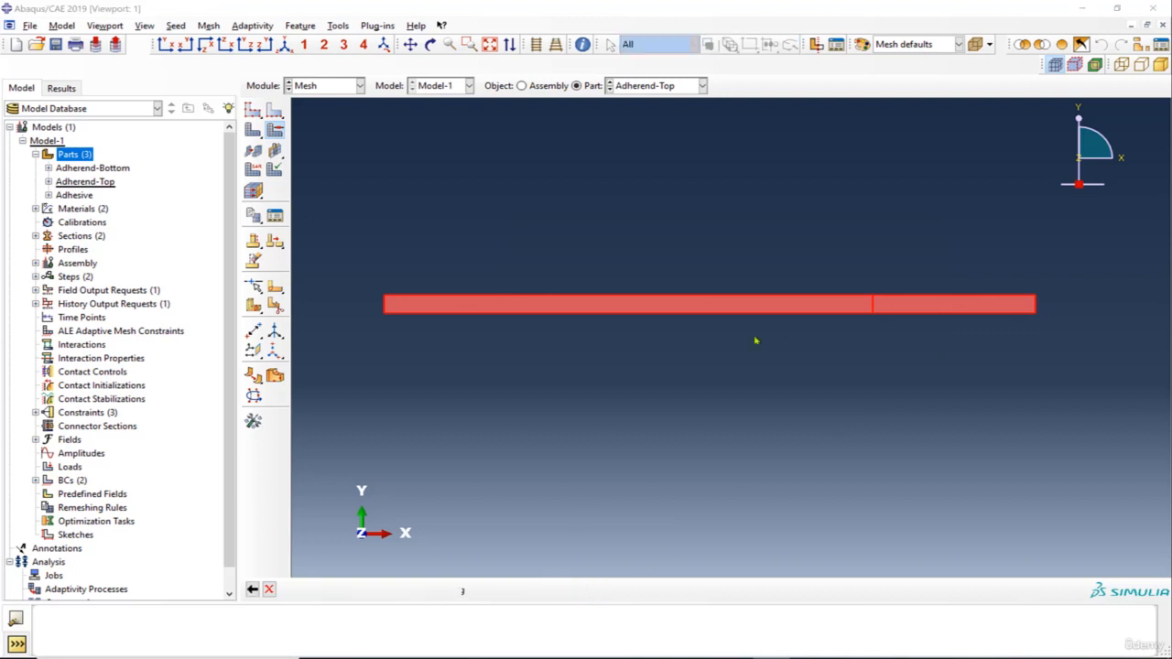
pyautogui.click(619, 268)
pyautogui.click(652, 331)
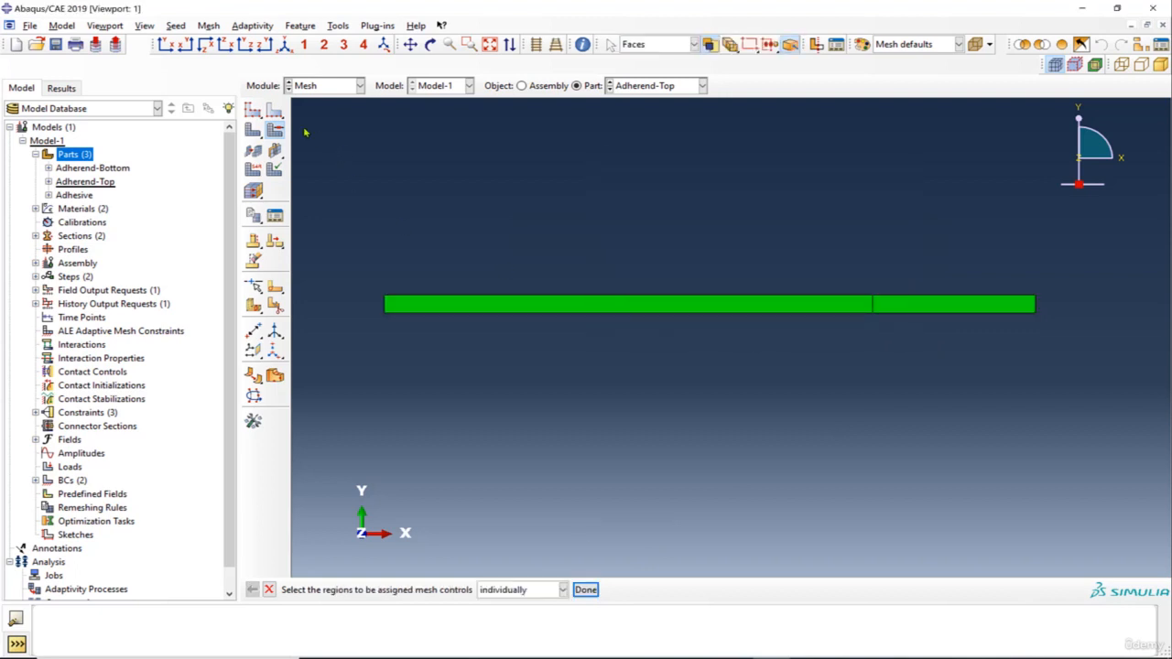
# Step: Seed all edges of Adherend-Top by size with no bias and an approximate element size of 0.5
pyautogui.click(275, 110)
pyautogui.moveTo(348, 175); pyautogui.dragTo(1137, 427)
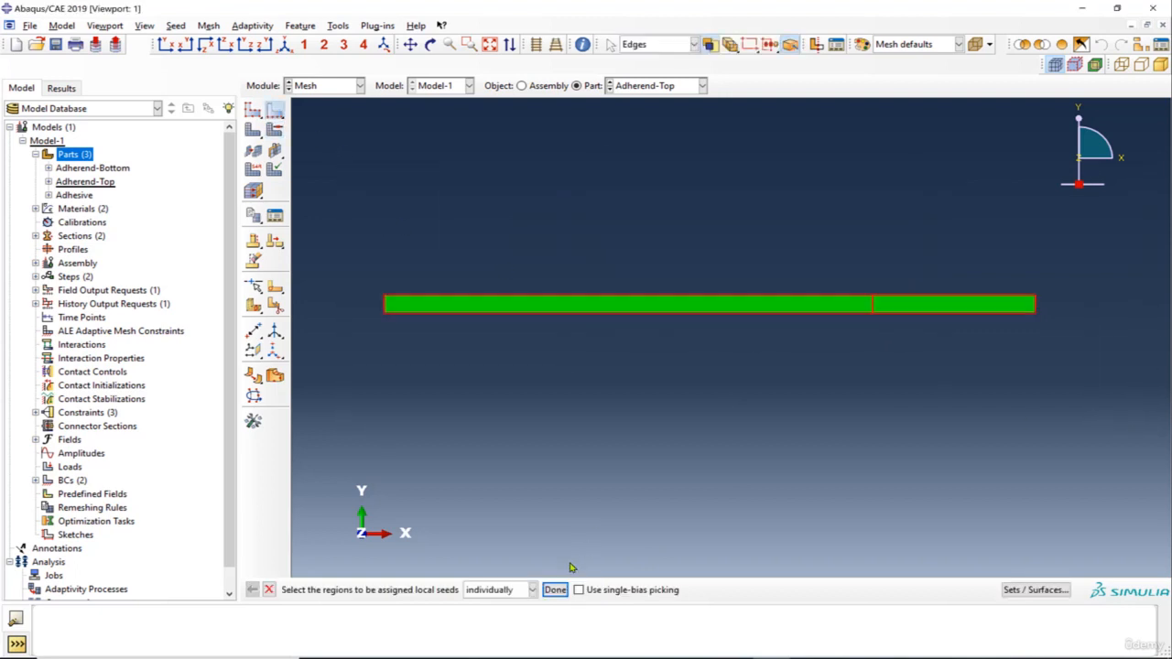
pyautogui.click(555, 589)
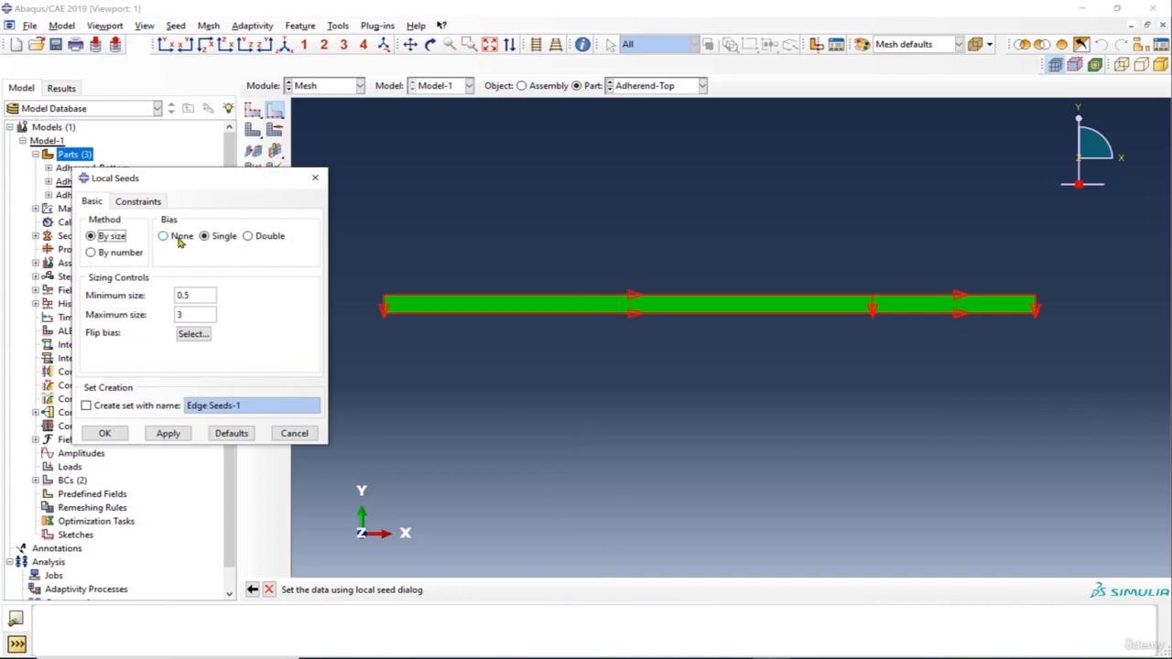
pyautogui.click(180, 240)
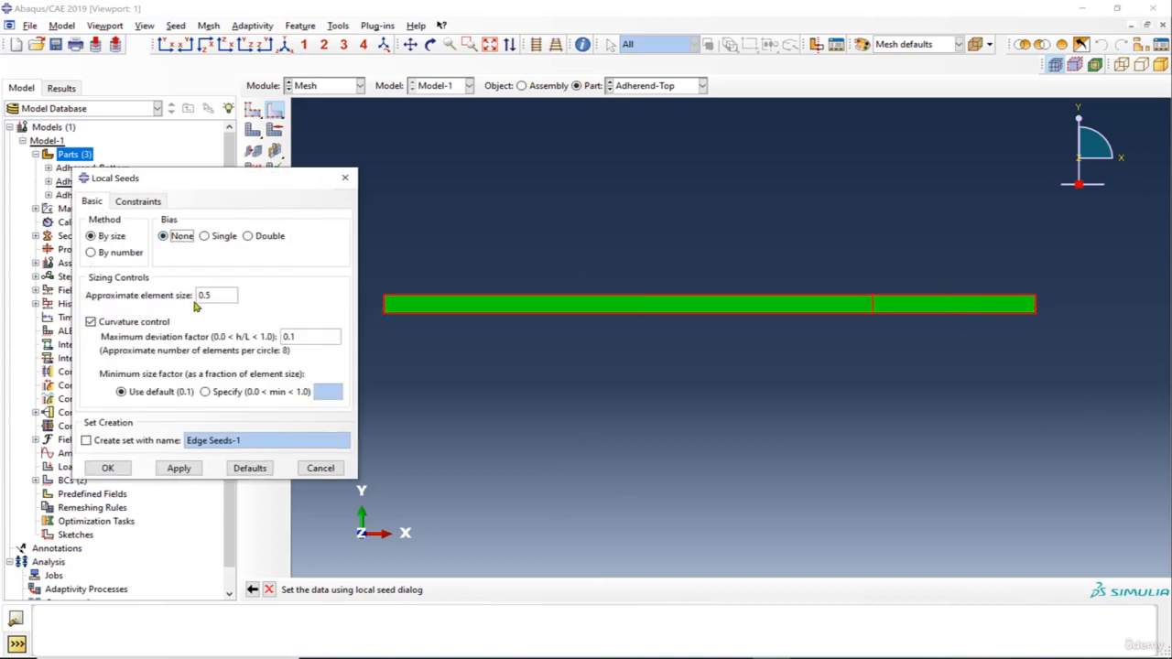
pyautogui.click(115, 468)
# Step: Apply single-bias seeds by size to the upper and lower edges of Adherend-Top's longer section, with minimum size 0.5 and maximum size 3
pyautogui.click(278, 112)
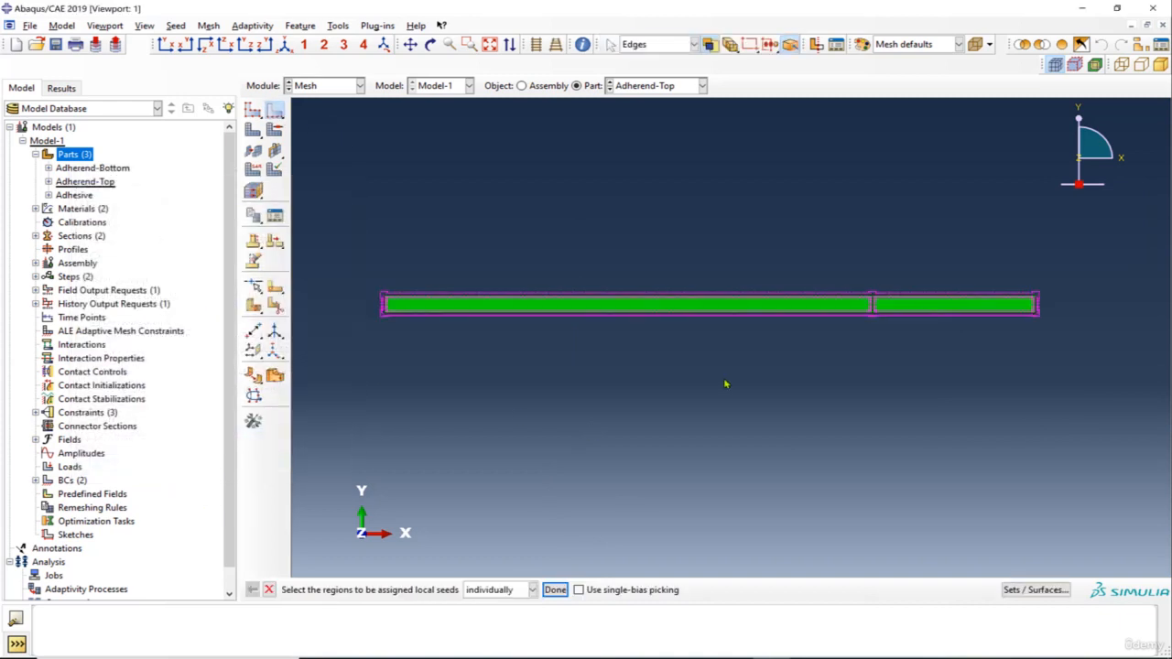
pyautogui.click(691, 295)
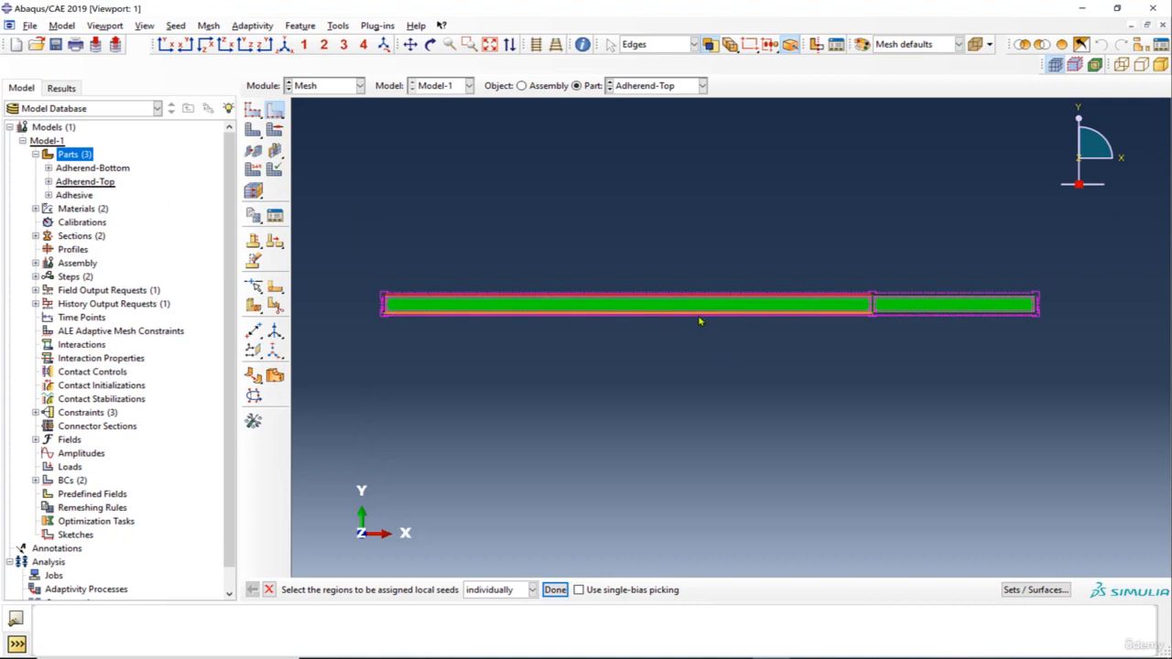
pyautogui.click(555, 590)
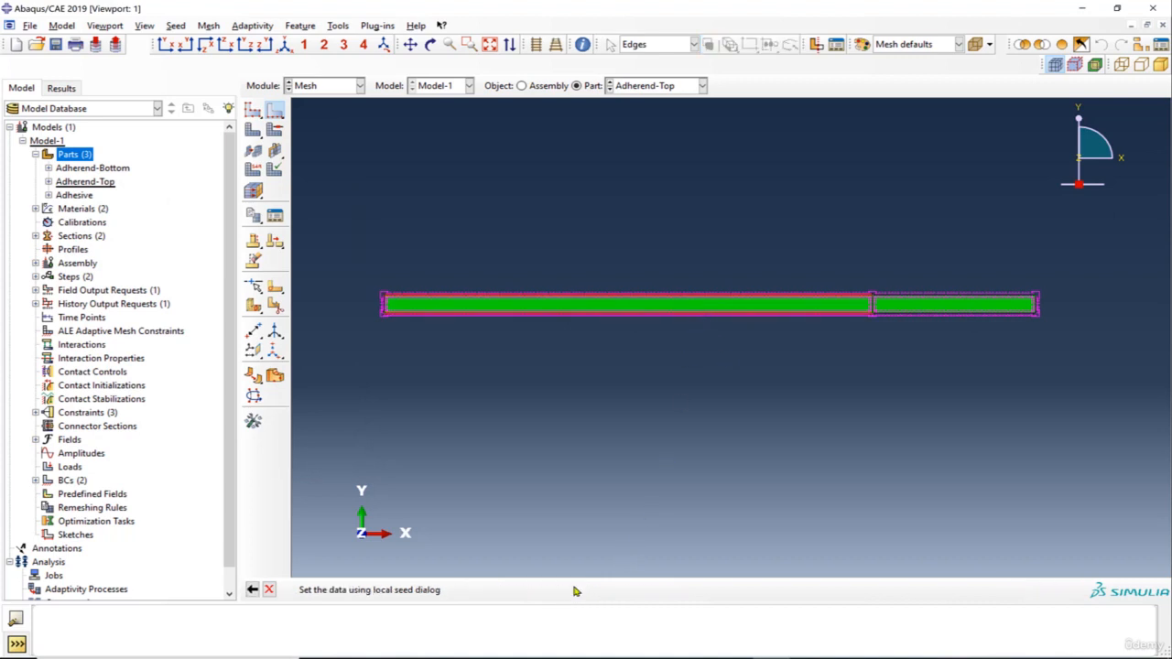
pyautogui.click(206, 237)
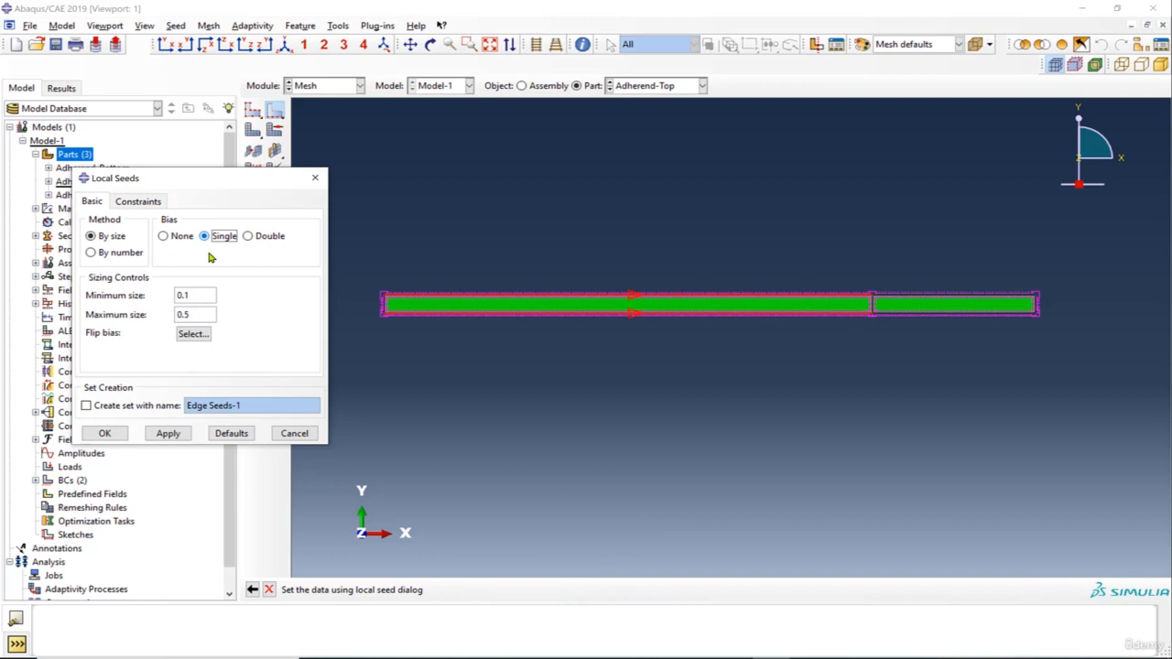
pyautogui.click(185, 295)
pyautogui.write('5')
pyautogui.moveTo(198, 314); pyautogui.dragTo(149, 312)
pyautogui.write('3')
pyautogui.click(168, 433)
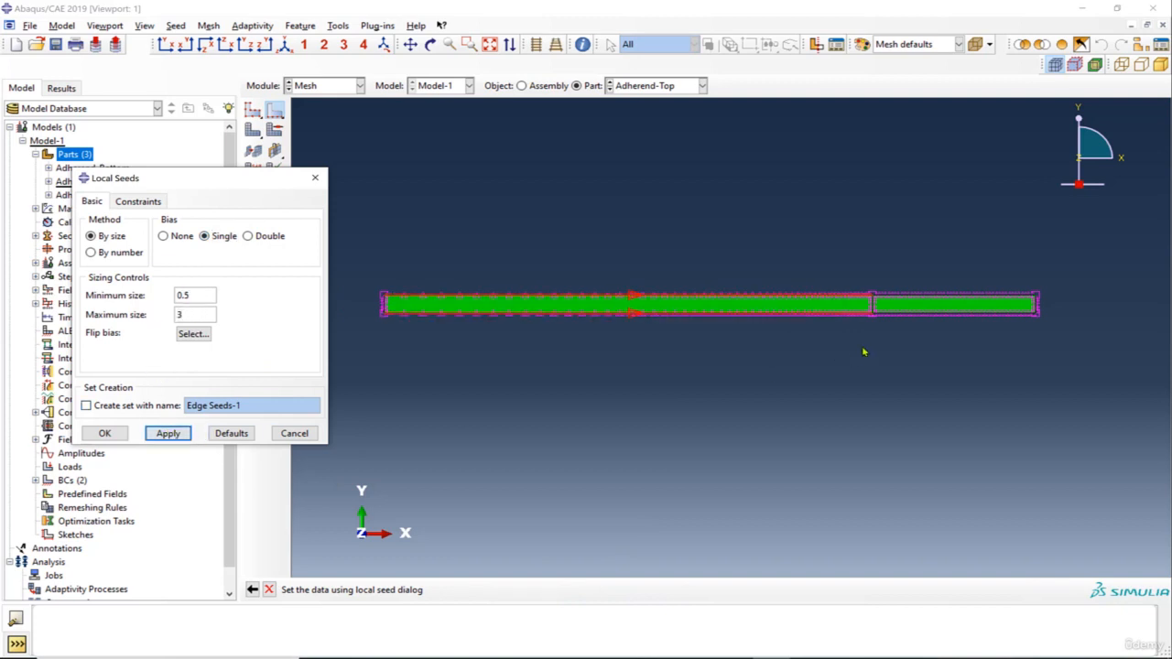
pyautogui.scroll(1, 884, 300)
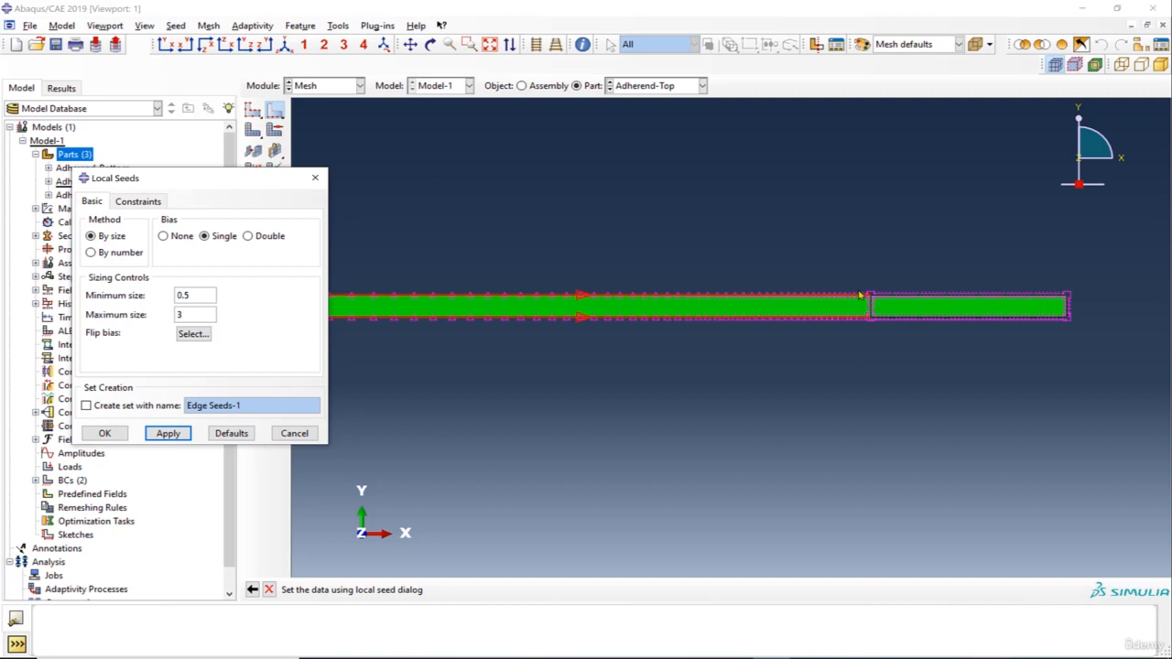
pyautogui.scroll(-2, 860, 296)
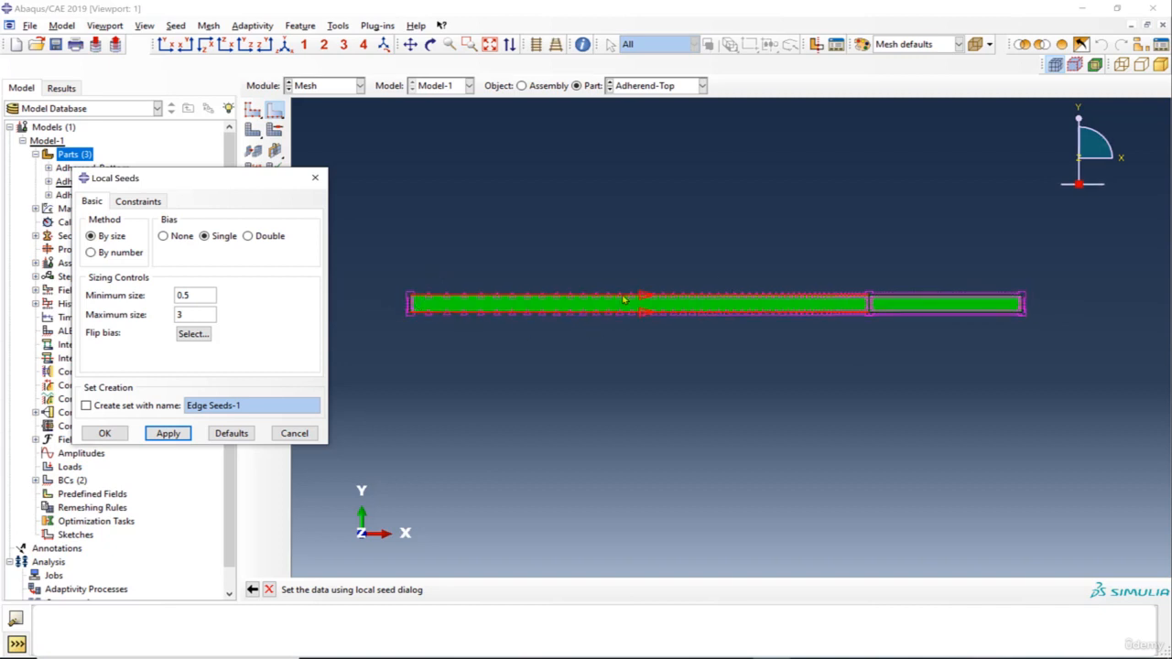
# Step: Flip the seed bias on the longer section's upper and lower edges and flip it back toward the partition
pyautogui.click(191, 341)
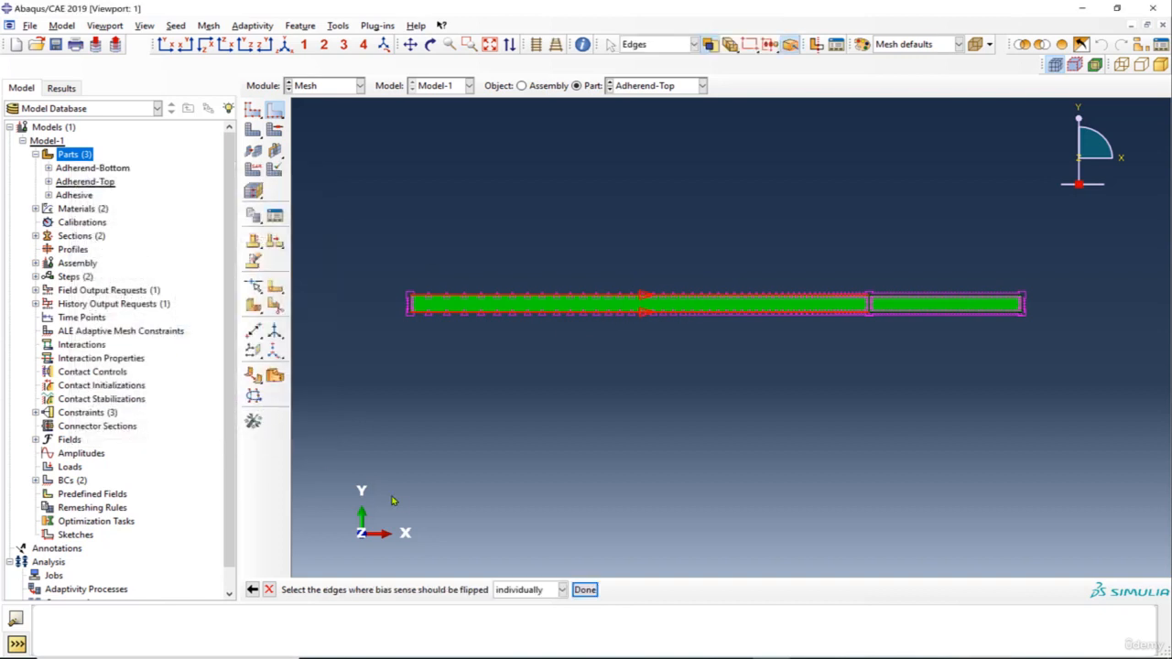
pyautogui.click(584, 591)
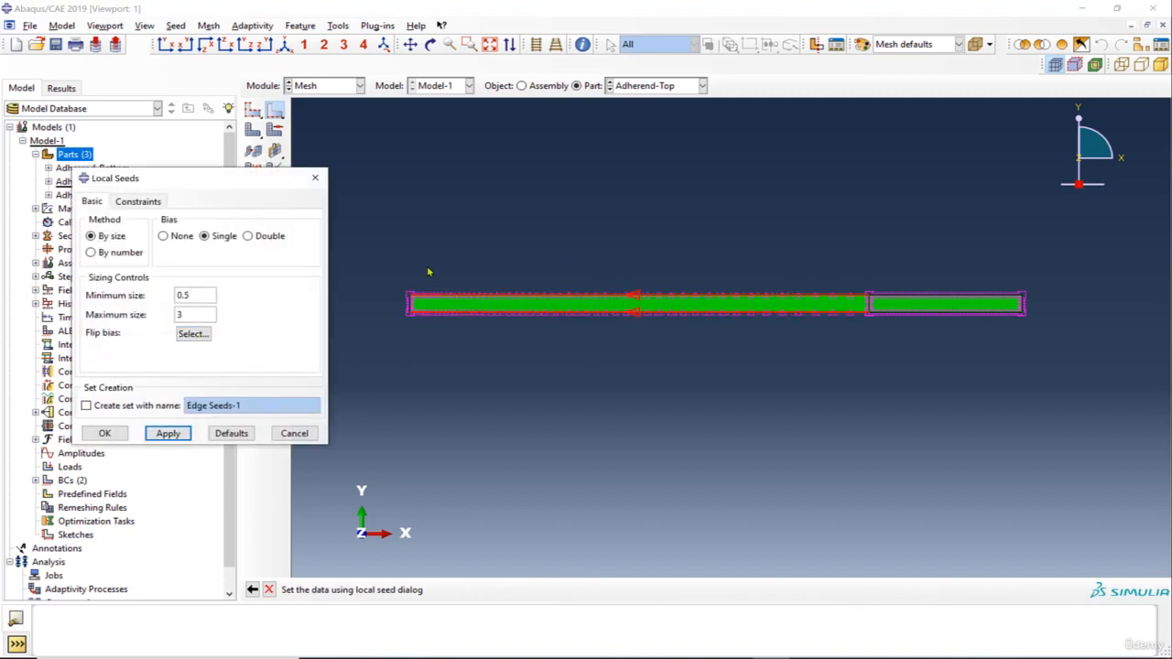
pyautogui.click(193, 333)
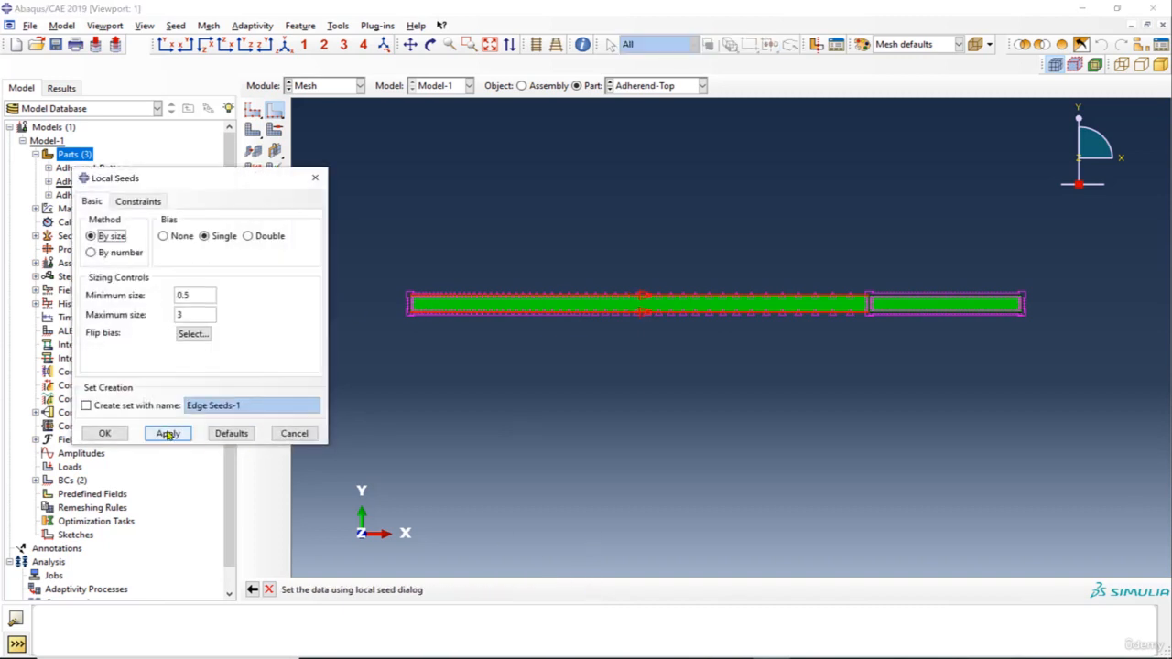
pyautogui.click(170, 435)
# Step: Accept the single-bias local seeds and mesh the Adherend-Top part
pyautogui.scroll(-5, 964, 348)
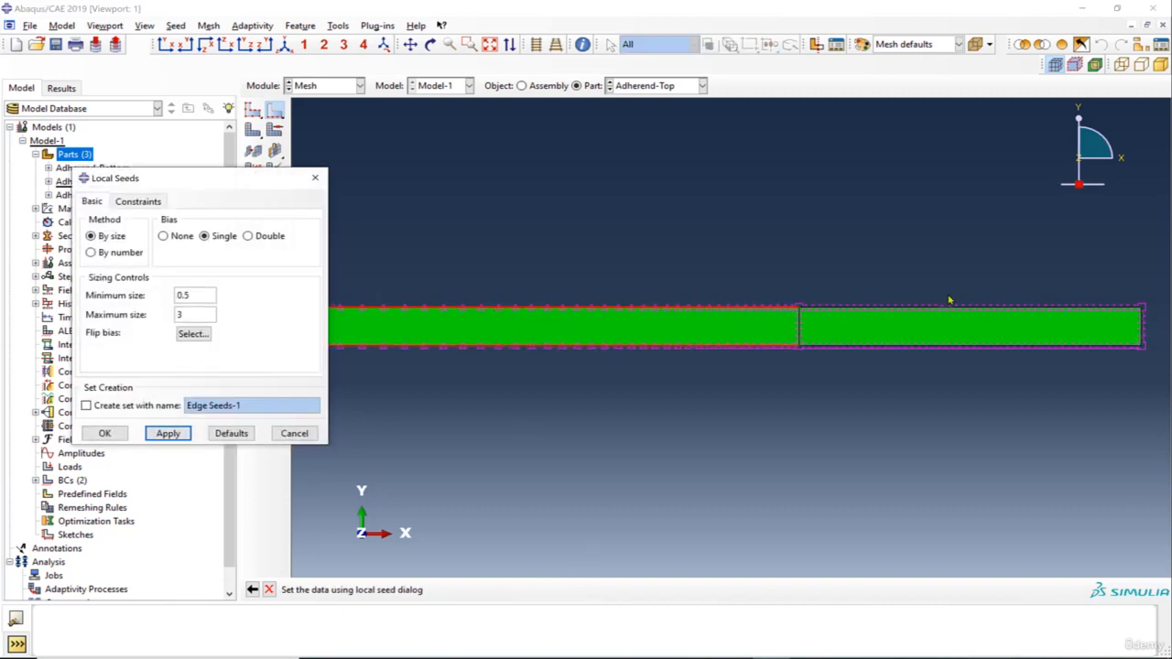
pyautogui.scroll(4, 795, 317)
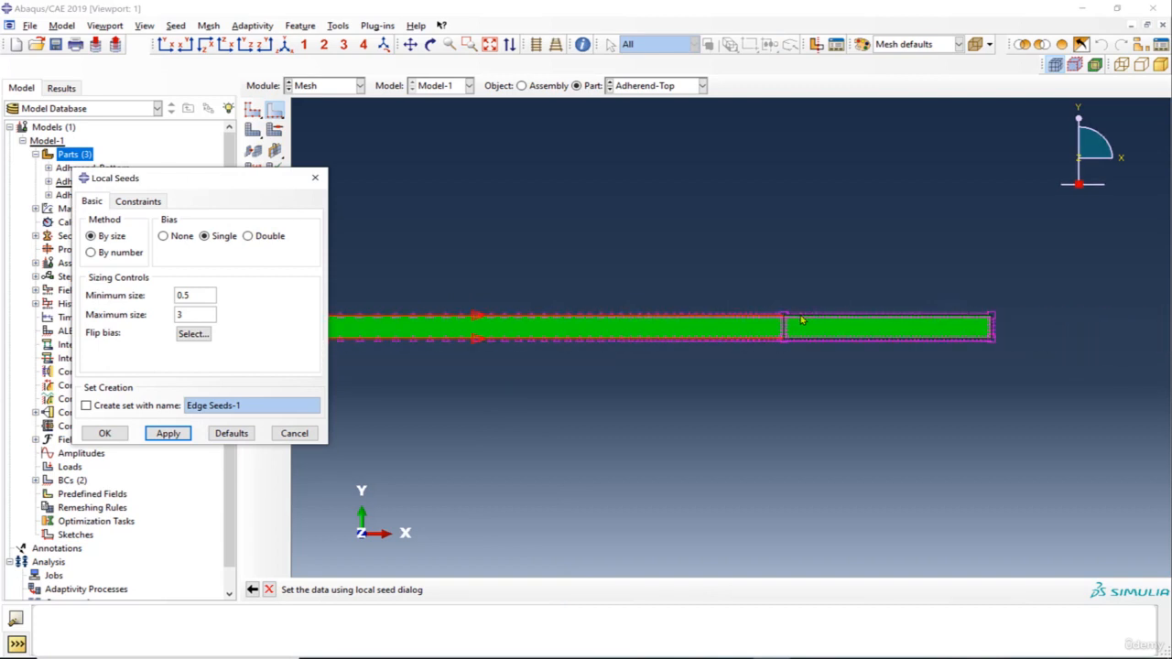
pyautogui.click(117, 433)
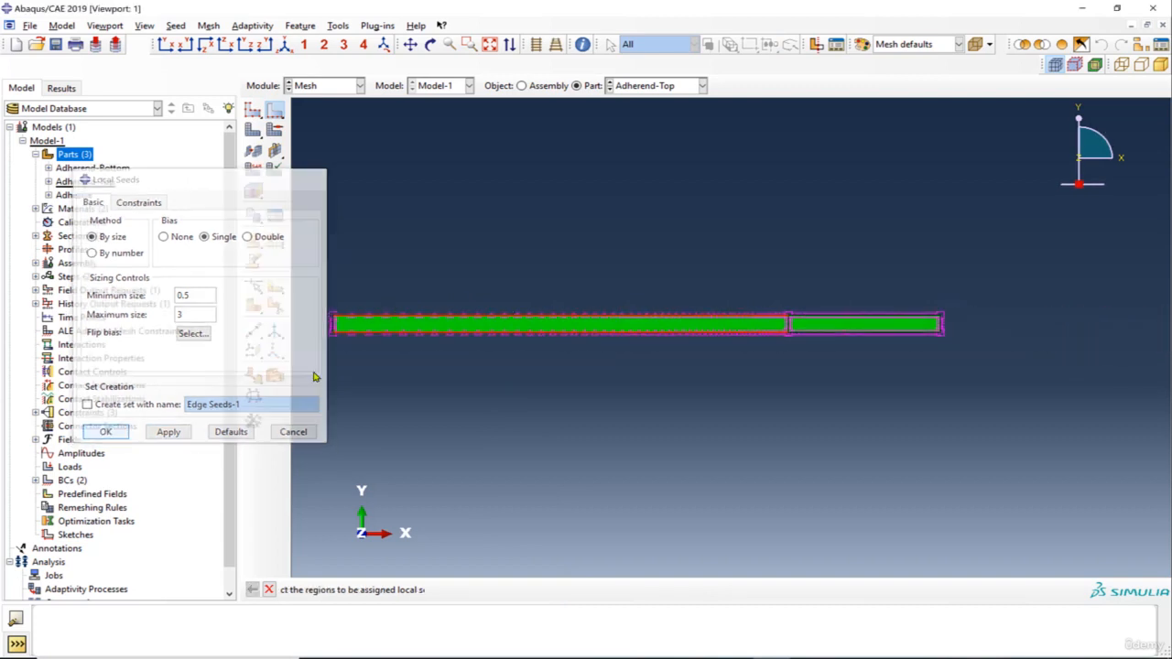
pyautogui.click(381, 590)
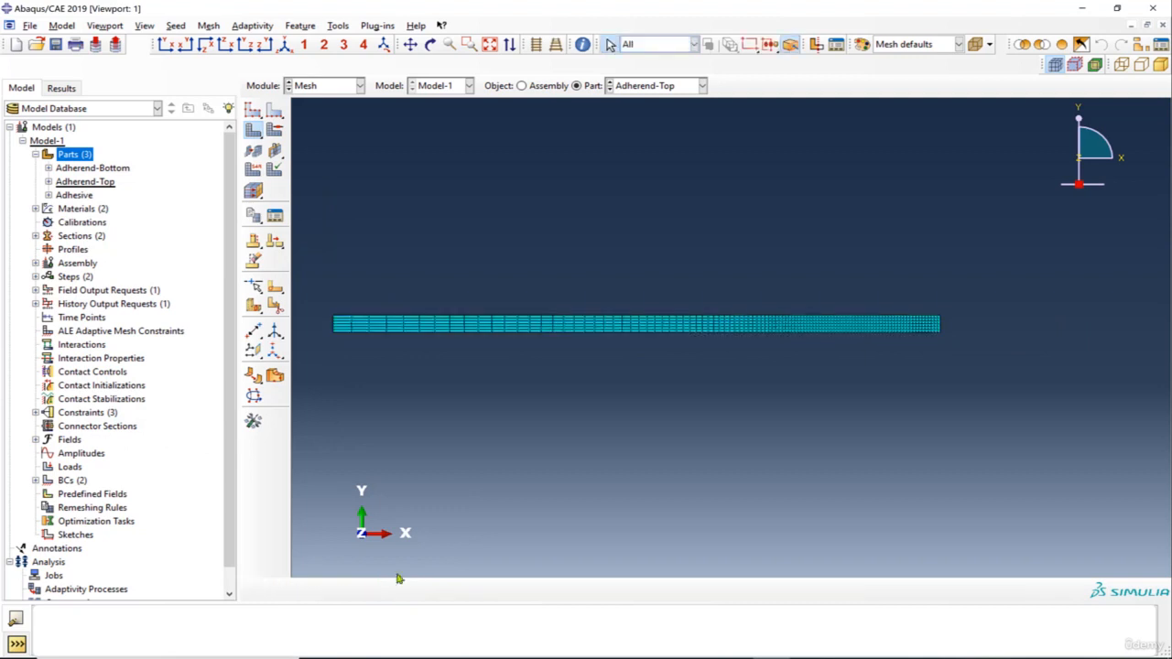
pyautogui.scroll(-3, 941, 336)
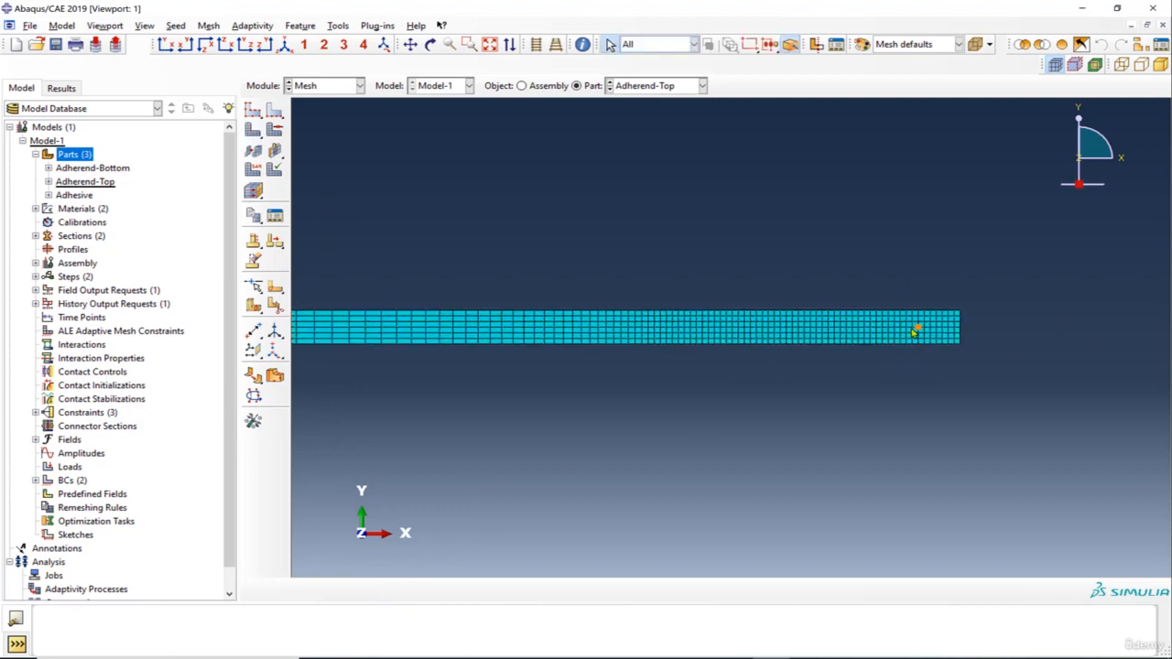
# Step: Switch to the Adhesive part and assign it the Structured meshing technique
pyautogui.click(637, 86)
pyautogui.click(656, 129)
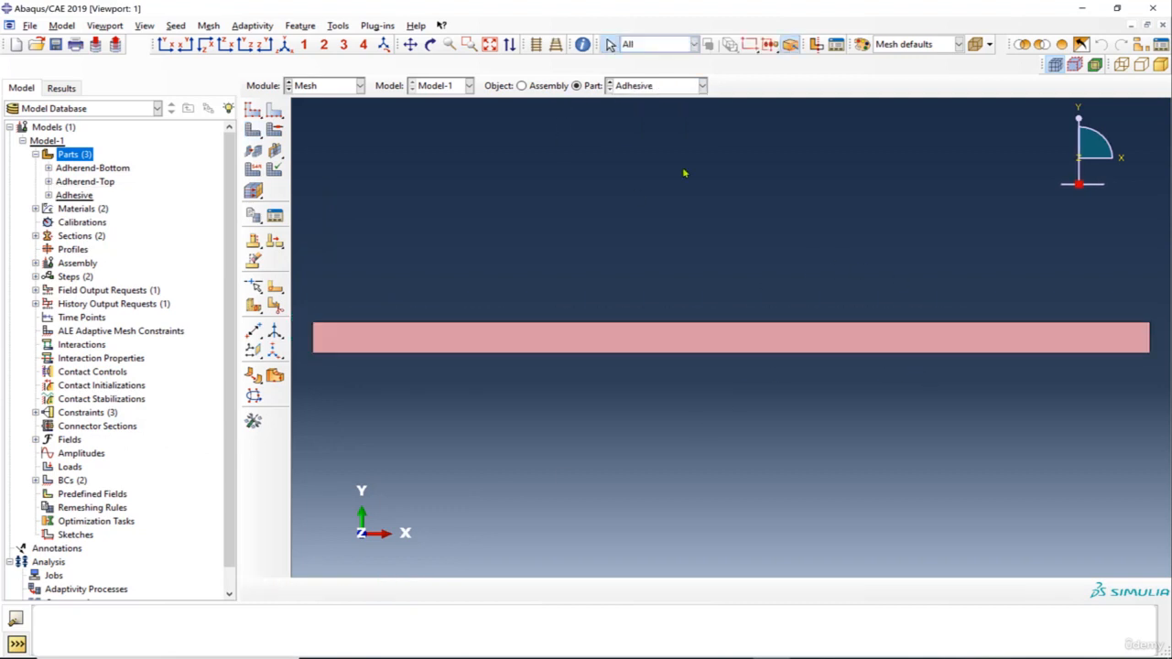
pyautogui.click(277, 131)
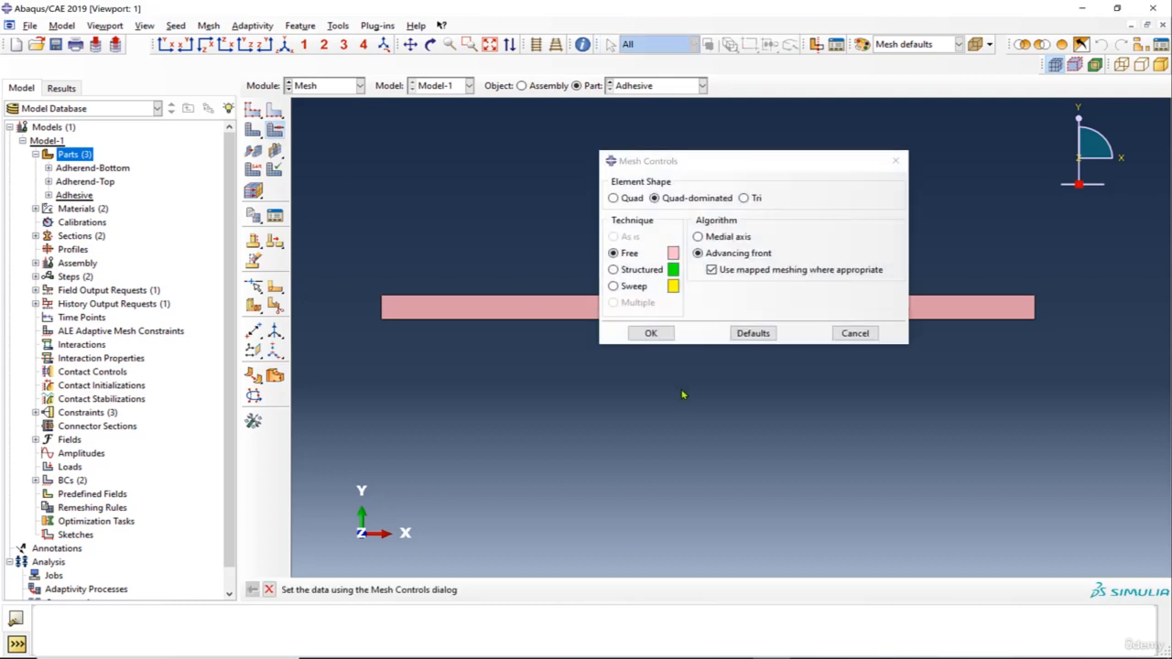
pyautogui.click(631, 272)
pyautogui.click(651, 333)
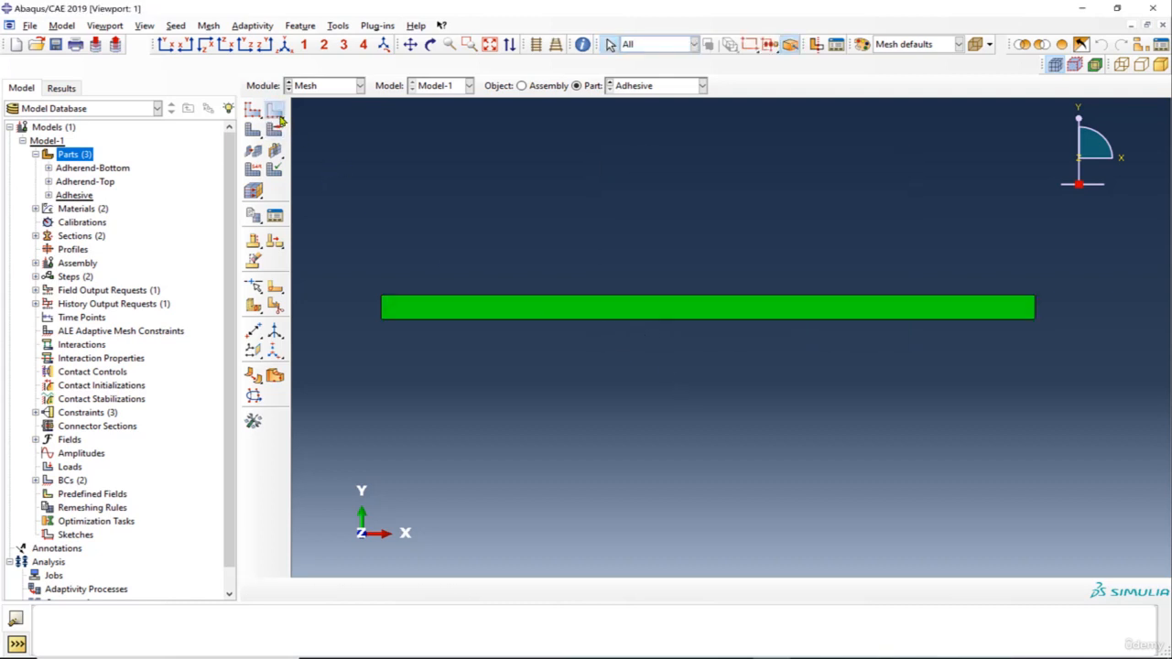
# Step: Seed all edges of the Adhesive part by size with no bias and an approximate element size of 0.5
pyautogui.click(274, 109)
pyautogui.moveTo(341, 189); pyautogui.dragTo(1040, 403)
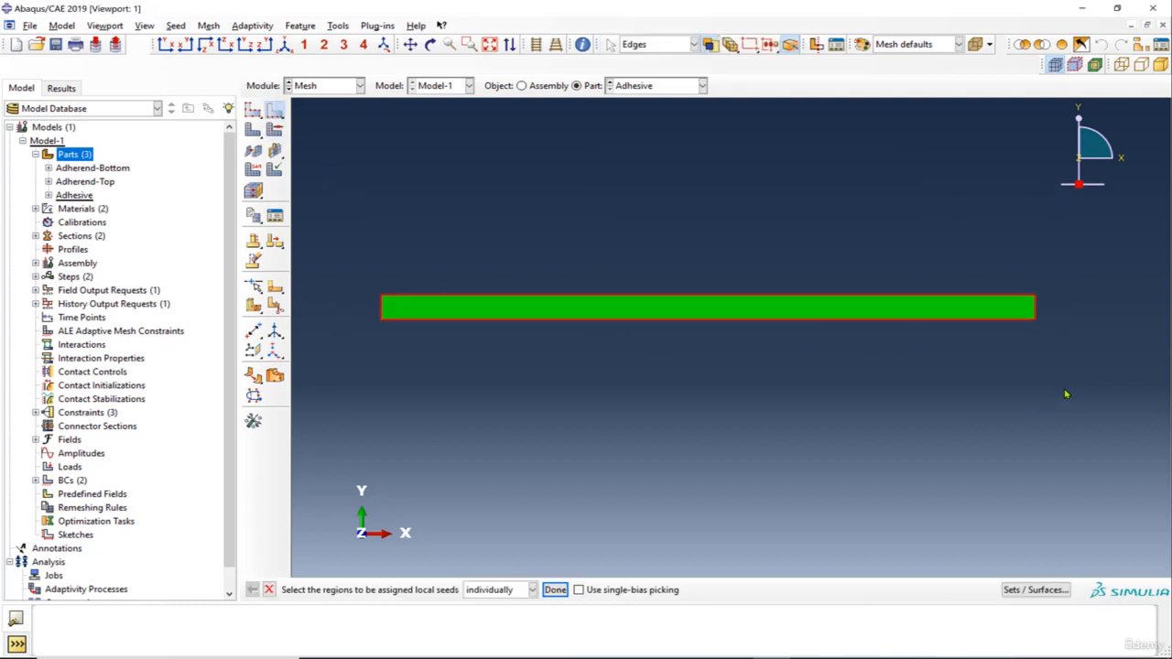
pyautogui.click(556, 590)
pyautogui.click(165, 236)
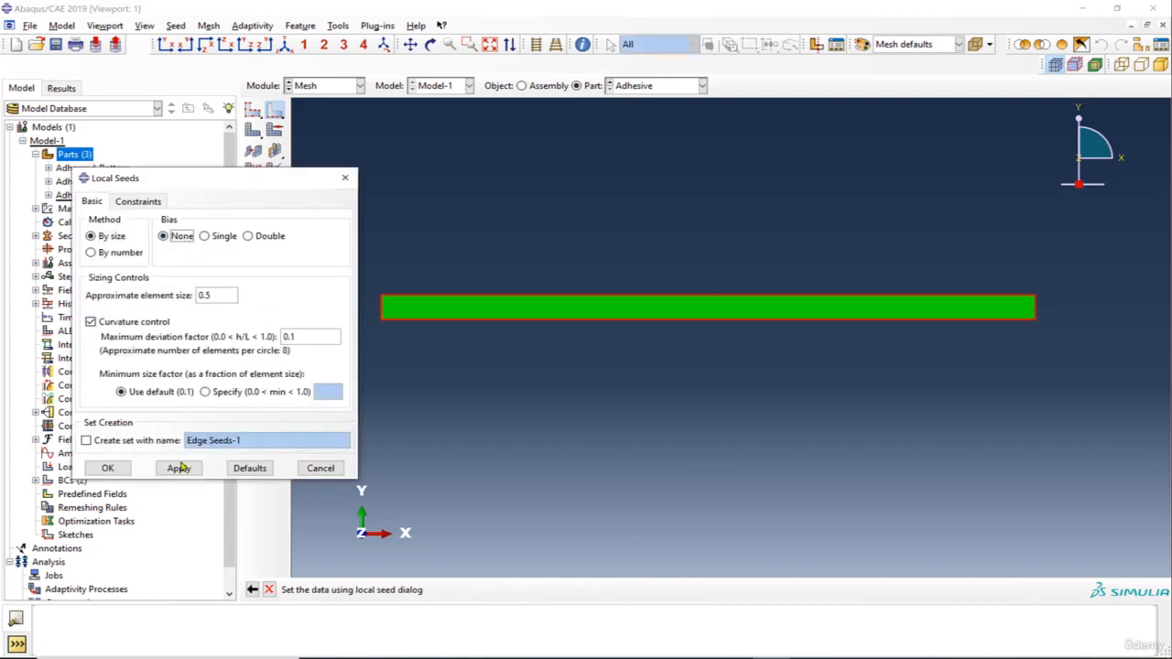
pyautogui.click(182, 467)
pyautogui.click(119, 469)
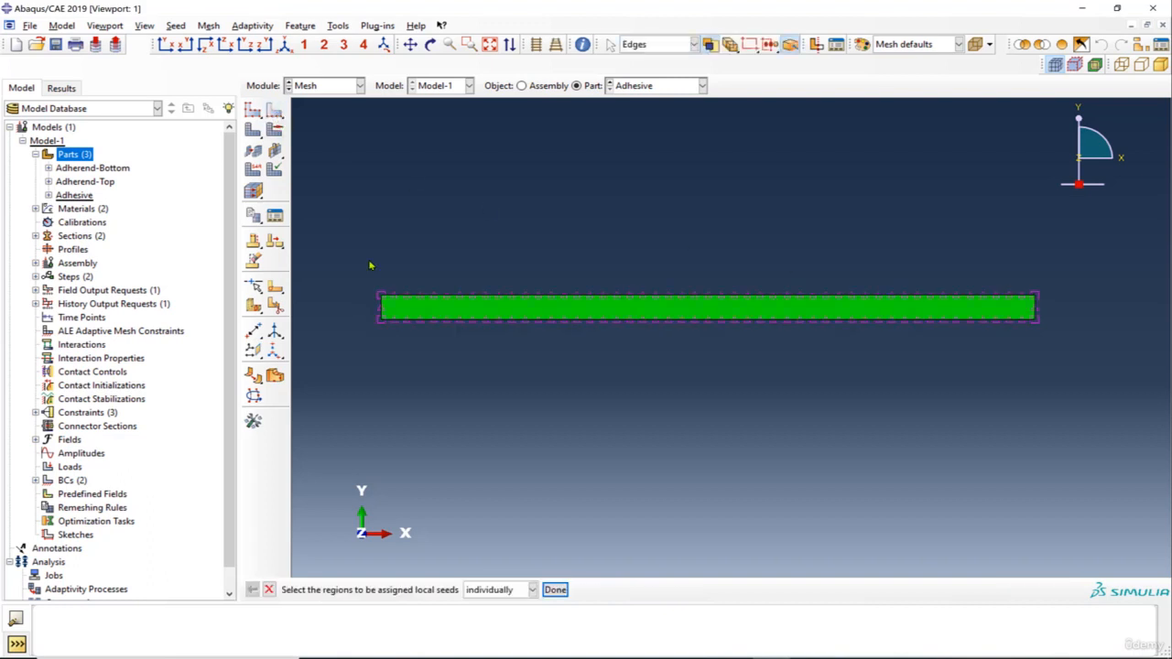
# Step: Seed the two short end edges of the Adhesive part by size with no bias and an approximate element size of 0.25
pyautogui.click(382, 308)
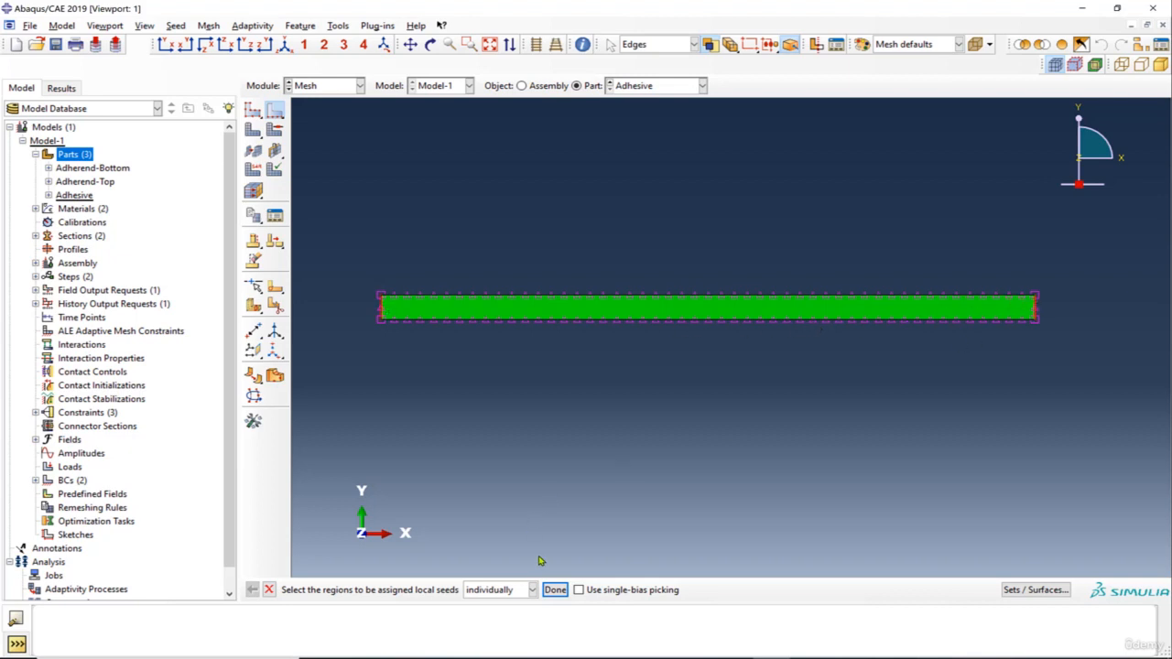
pyautogui.click(555, 590)
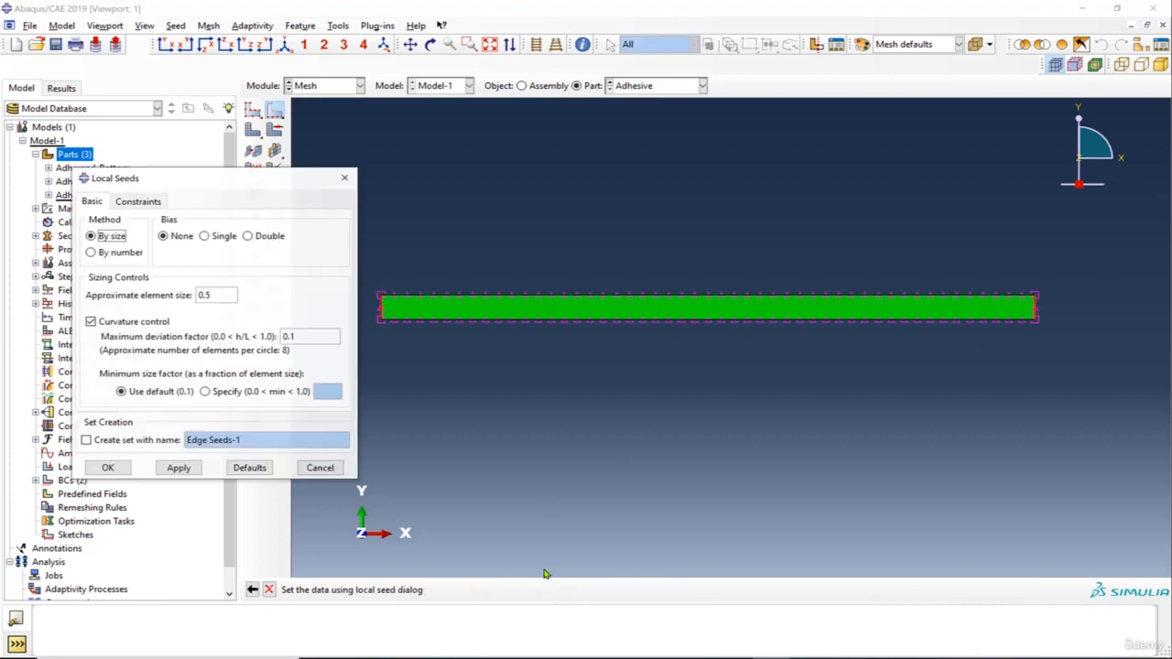
pyautogui.click(205, 294)
pyautogui.write('5')
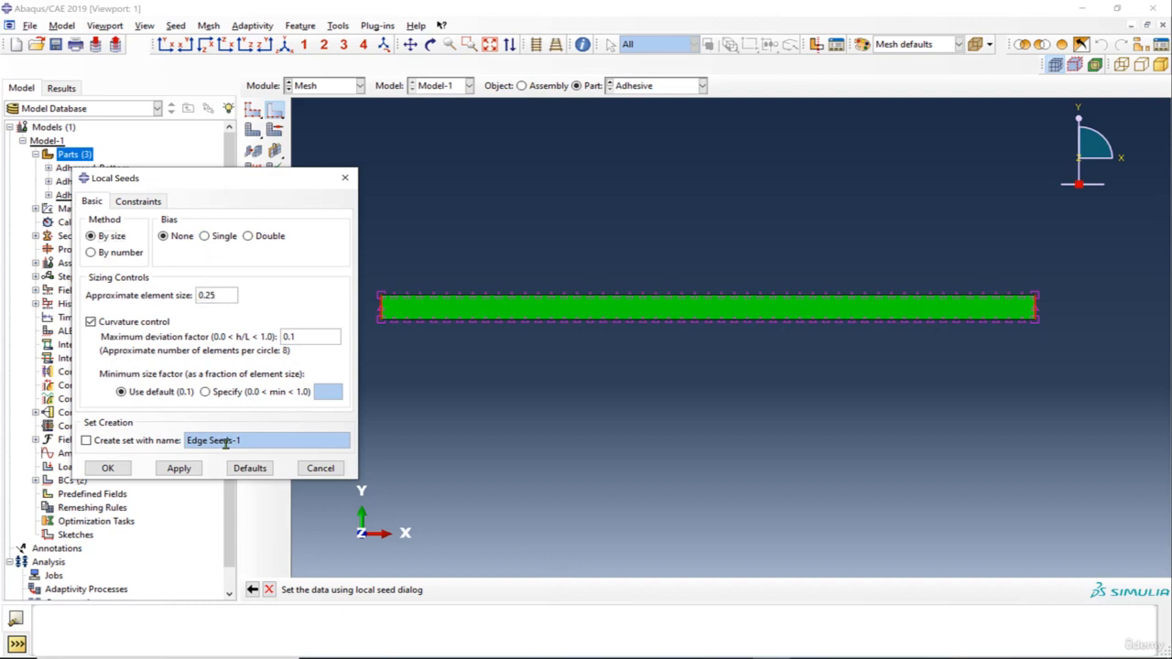
pyautogui.click(180, 468)
pyautogui.scroll(2, 394, 333)
pyautogui.scroll(3, 426, 316)
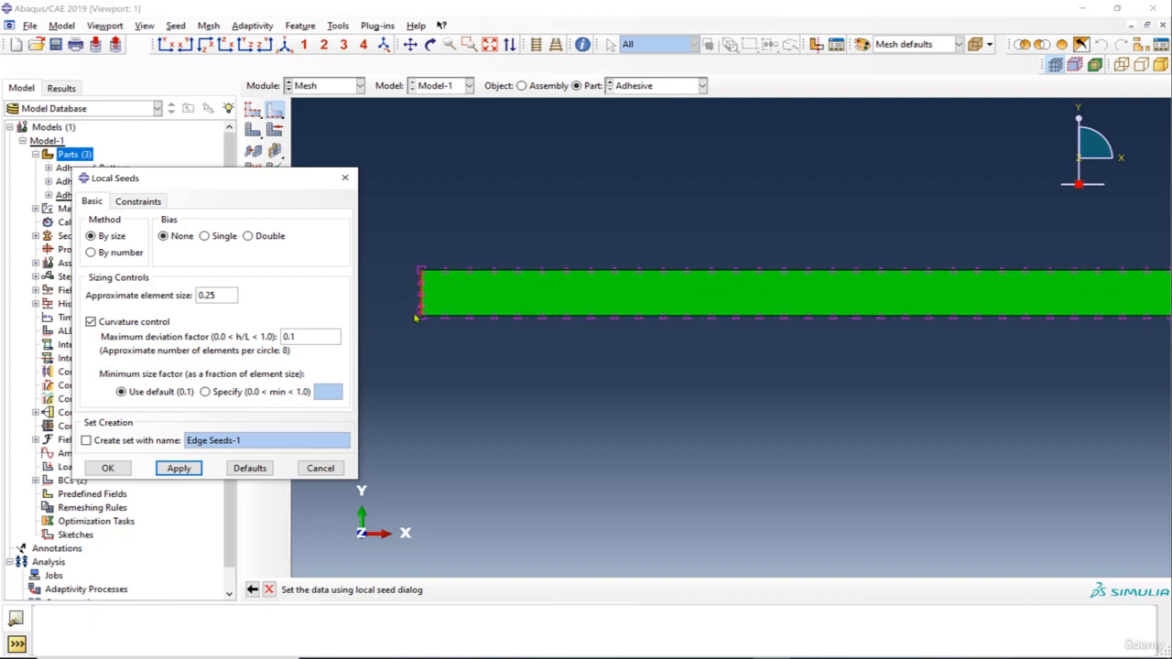
pyautogui.scroll(-2, 458, 353)
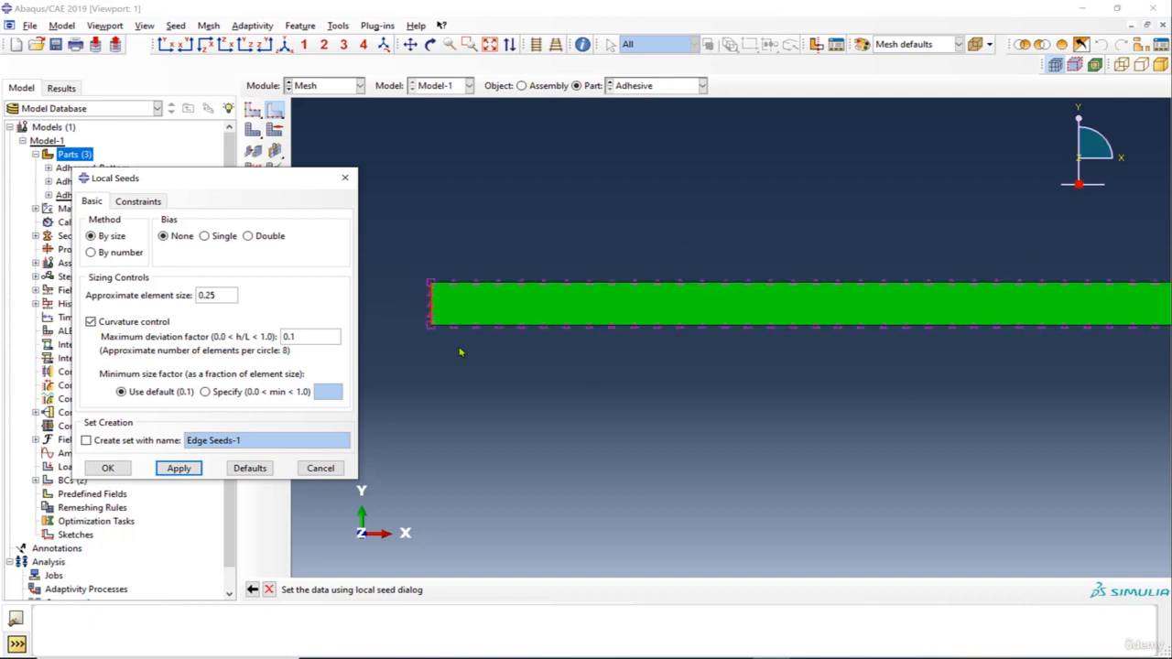
pyautogui.click(108, 468)
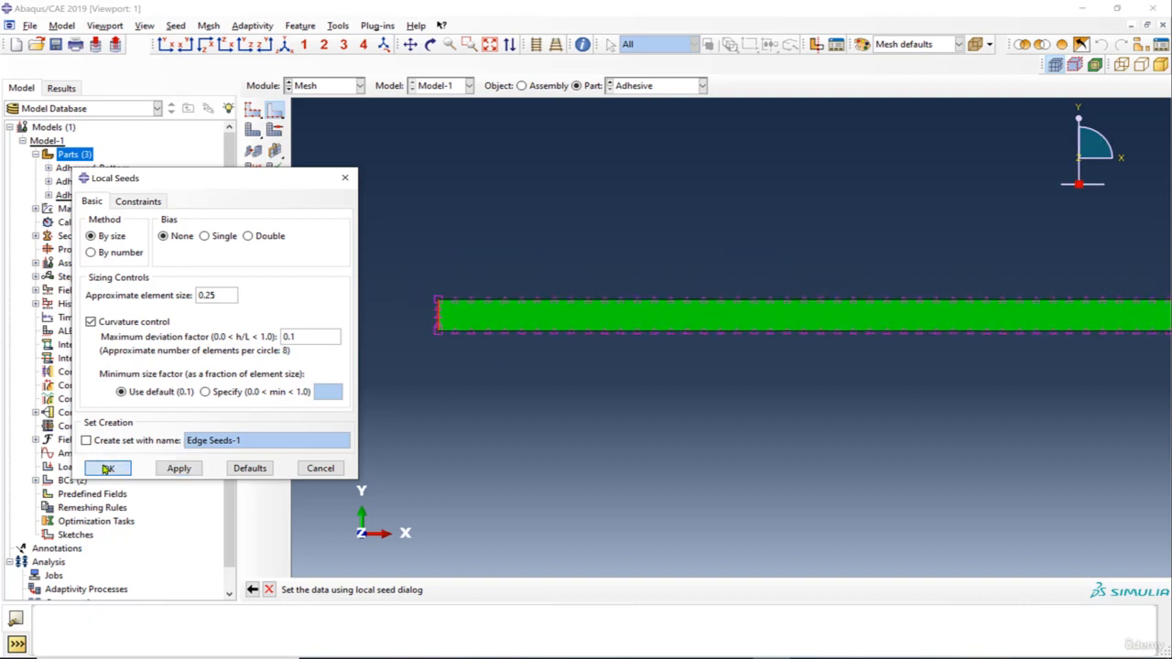
# Step: Mesh the Adhesive part with the assigned seeds
pyautogui.click(254, 130)
pyautogui.click(380, 589)
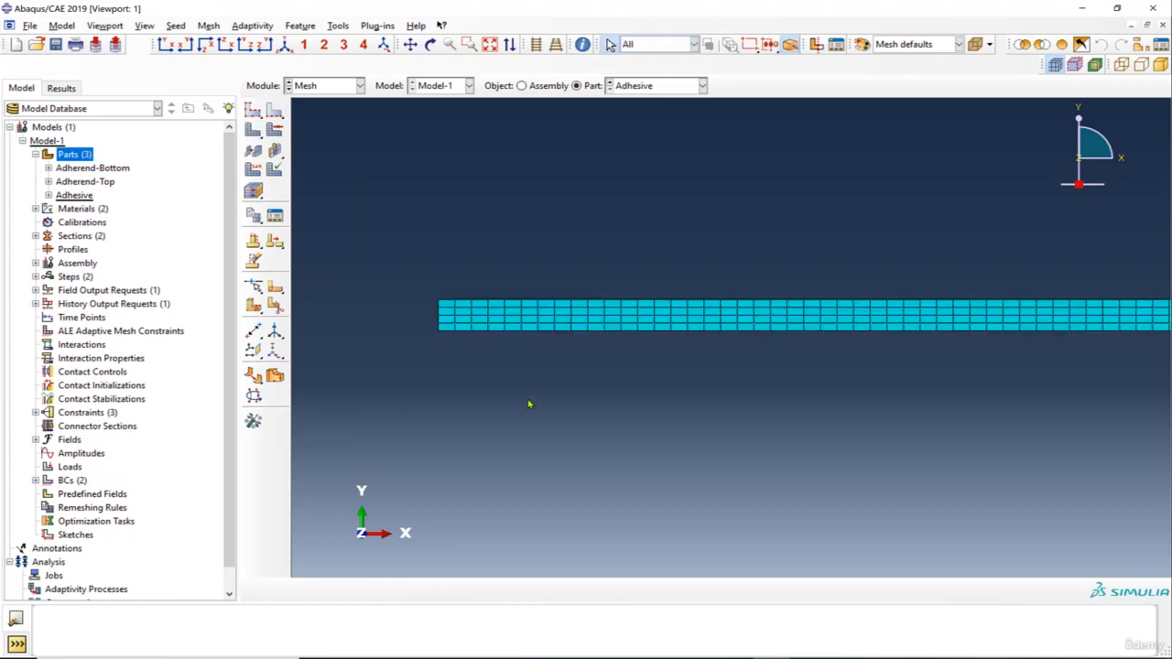
pyautogui.scroll(-2, 527, 403)
pyautogui.scroll(1, 546, 379)
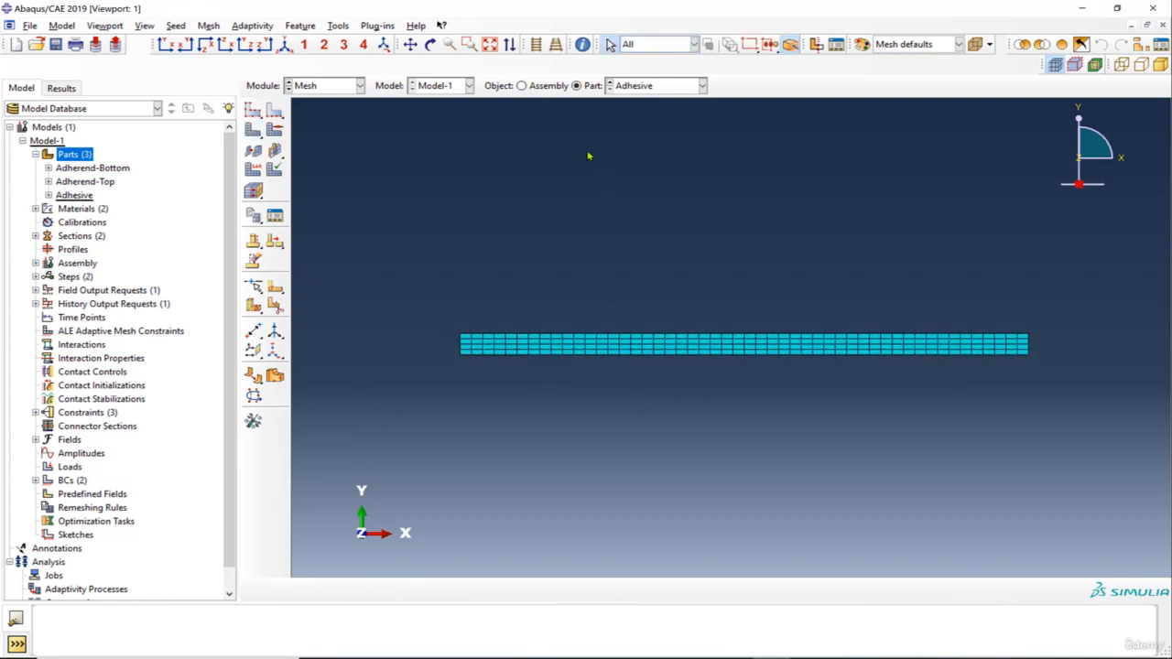
# Step: Display the assembly and examine how the adherend and adhesive meshes line up across the overlap and at its end
pyautogui.click(547, 86)
pyautogui.scroll(3, 470, 330)
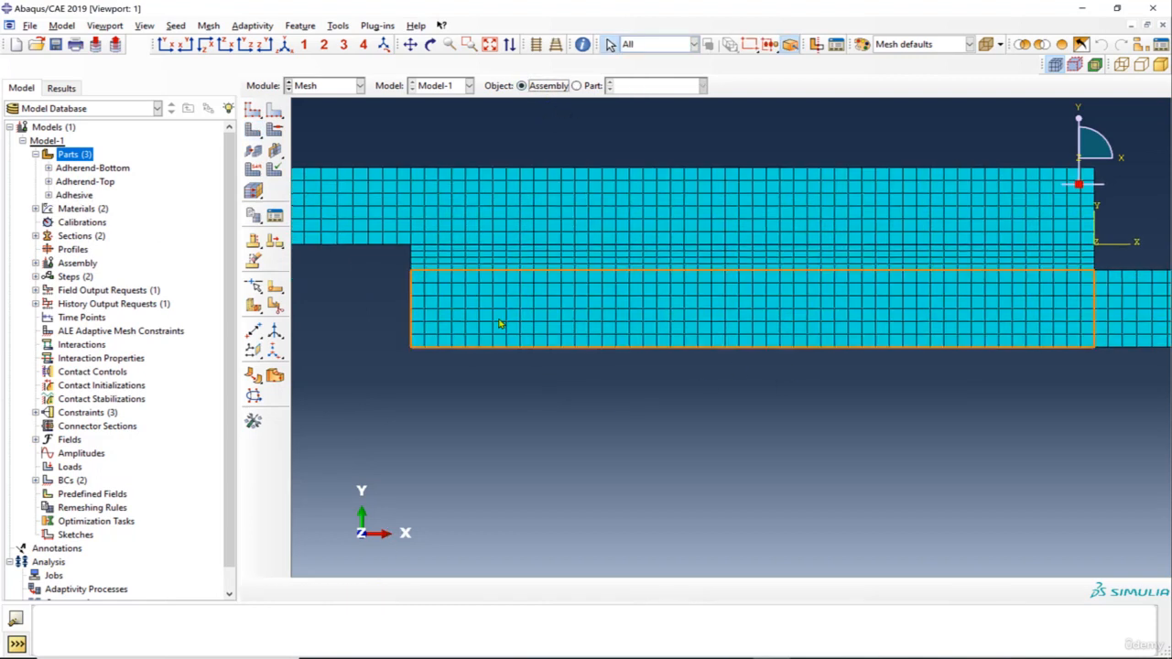
pyautogui.scroll(-3, 439, 298)
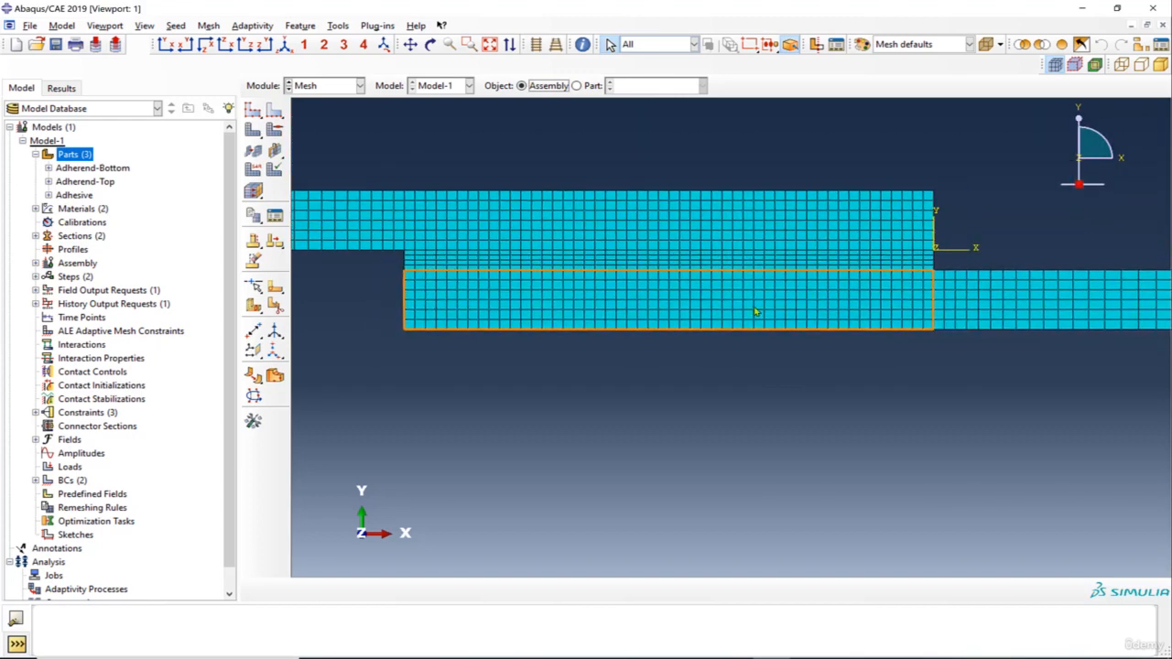
pyautogui.scroll(-5, 756, 312)
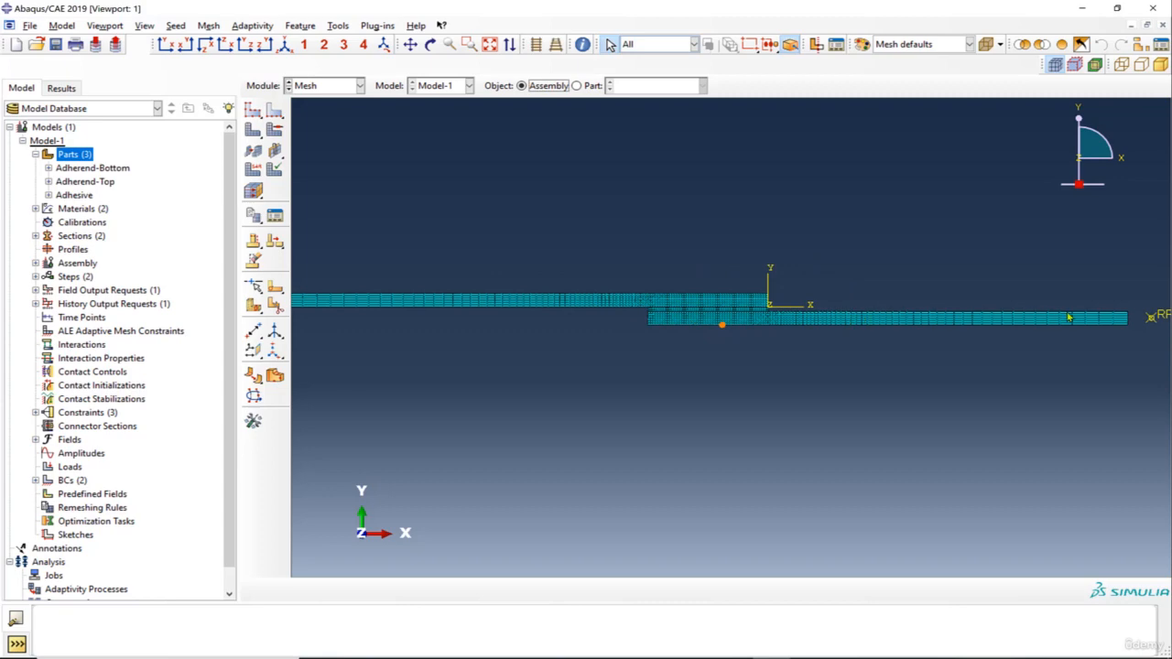
pyautogui.scroll(5, 669, 325)
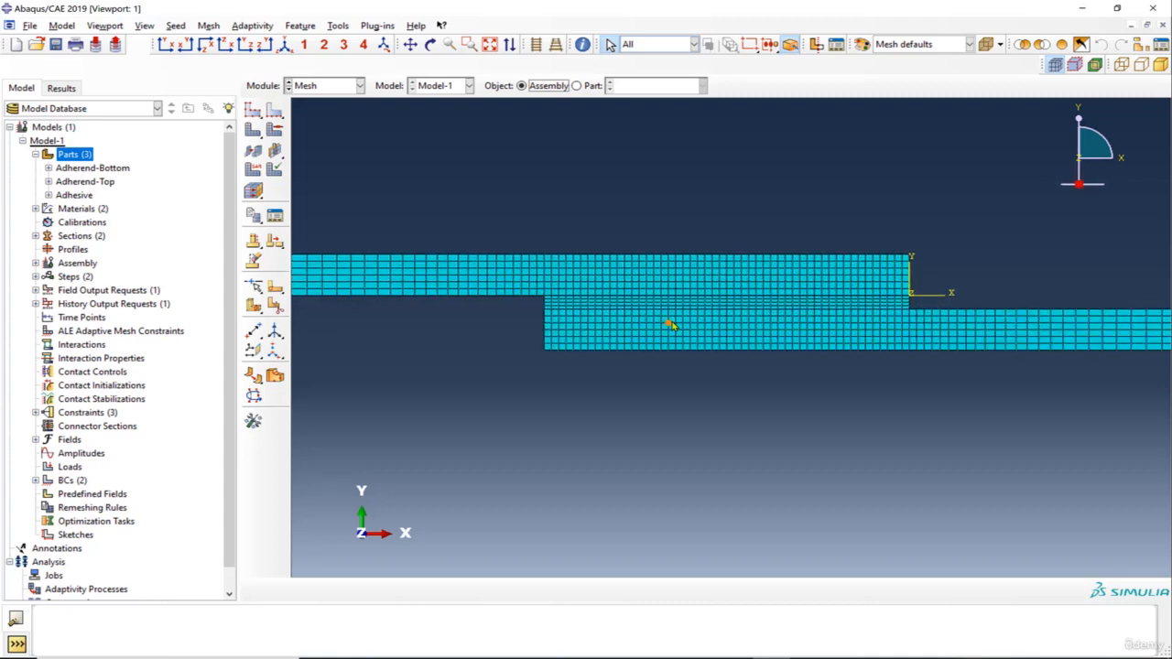
pyautogui.scroll(1, 788, 315)
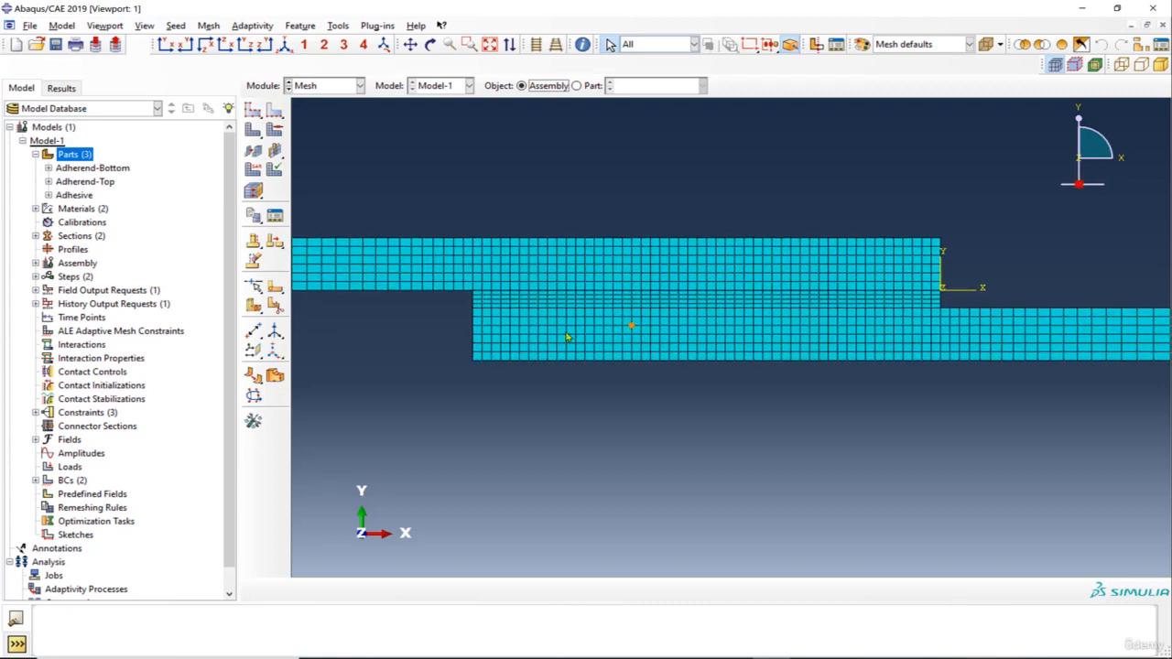
pyautogui.scroll(2, 539, 262)
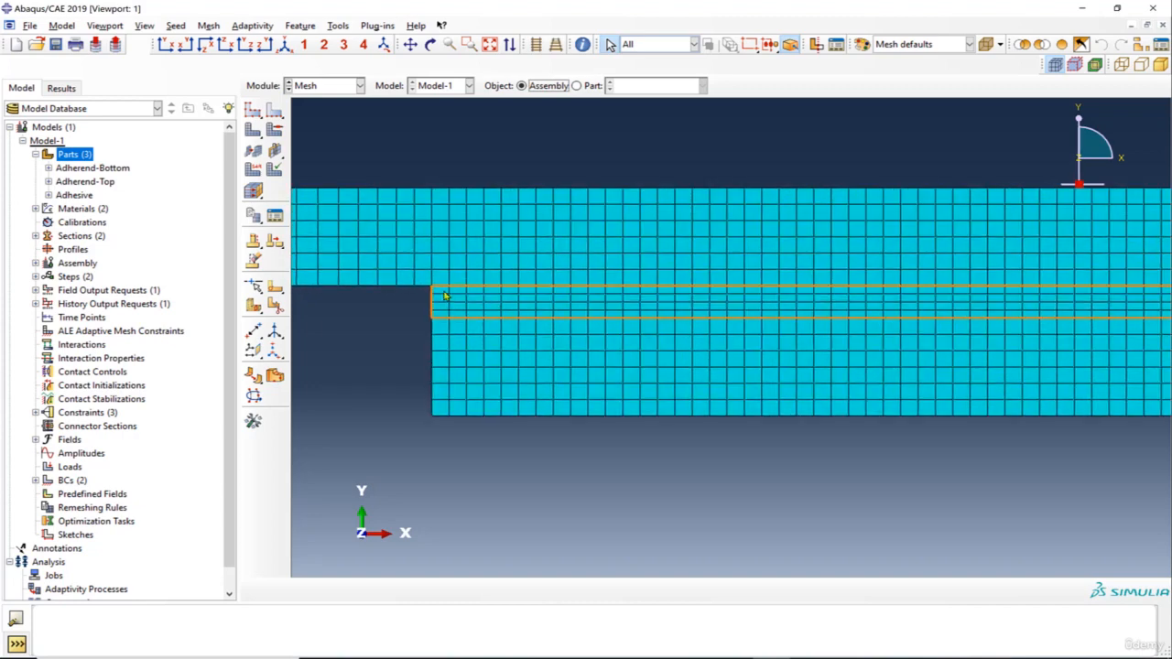
pyautogui.scroll(1, 448, 296)
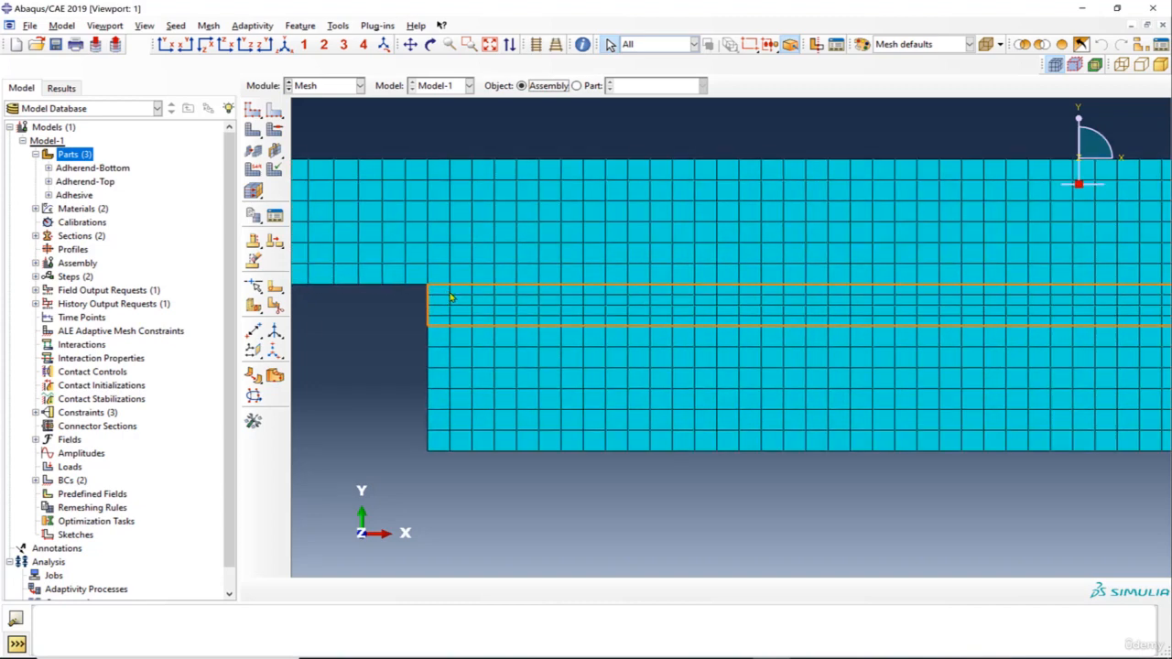
pyautogui.scroll(1, 450, 297)
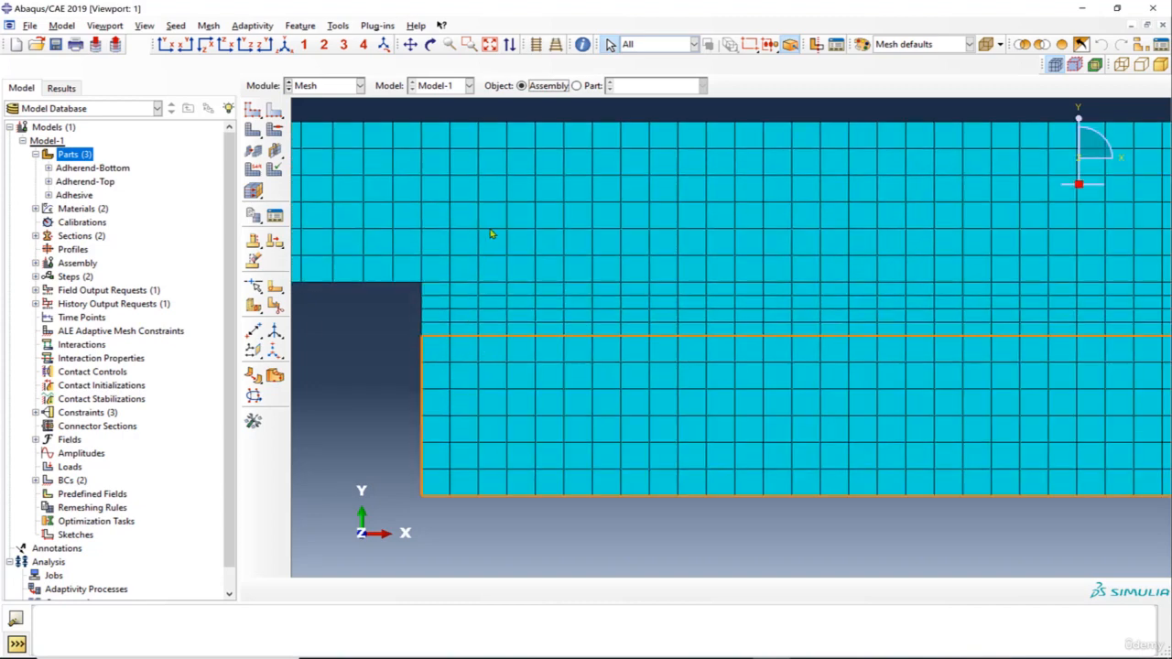
# Step: Switch from the assembly to the Adherend-Bottom part for mesh editing
pyautogui.click(587, 89)
pyautogui.click(632, 88)
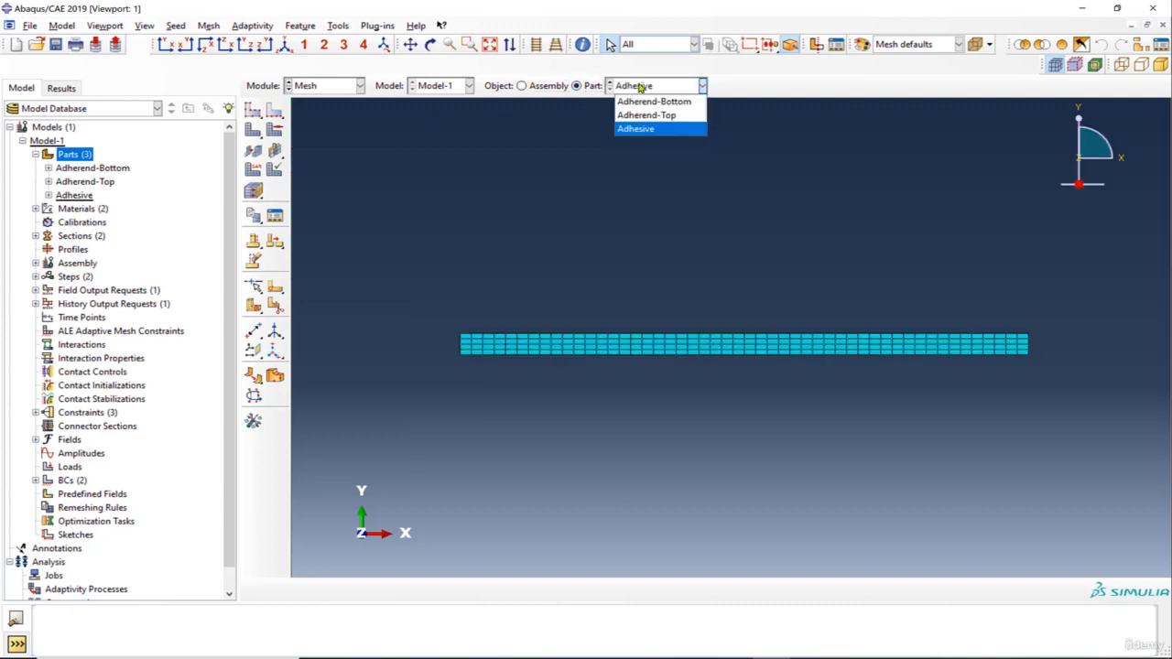
pyautogui.click(648, 103)
pyautogui.scroll(-3, 617, 375)
pyautogui.scroll(1, 797, 385)
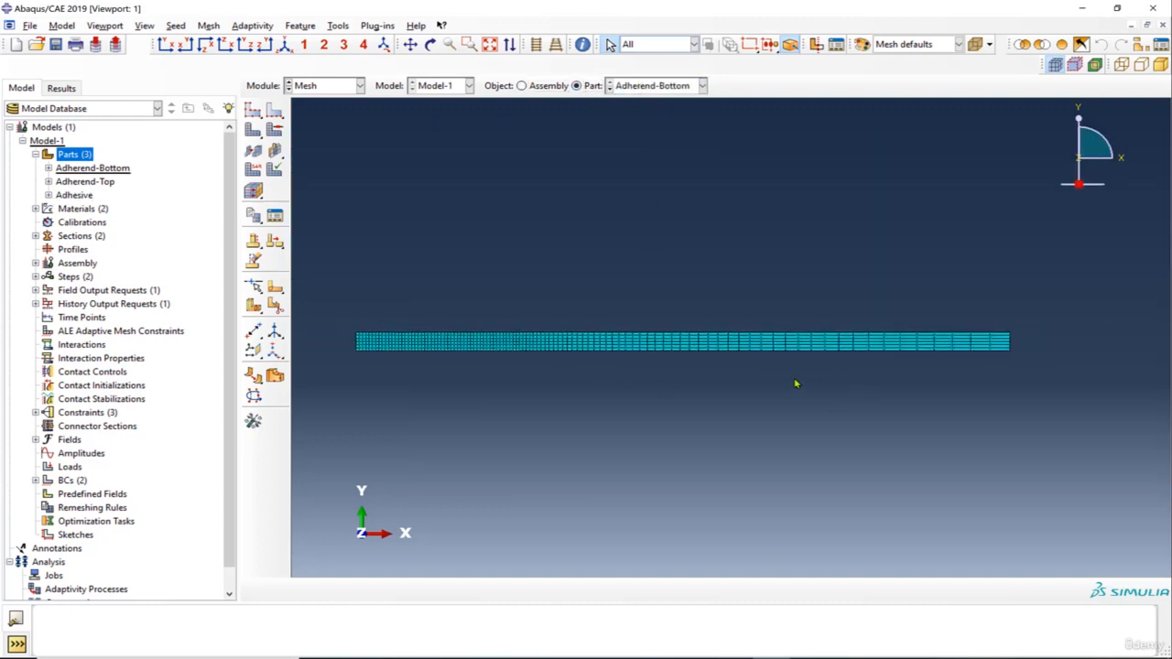
pyautogui.scroll(-3, 798, 385)
pyautogui.scroll(3, 491, 382)
pyautogui.scroll(4, 510, 346)
pyautogui.scroll(2, 510, 344)
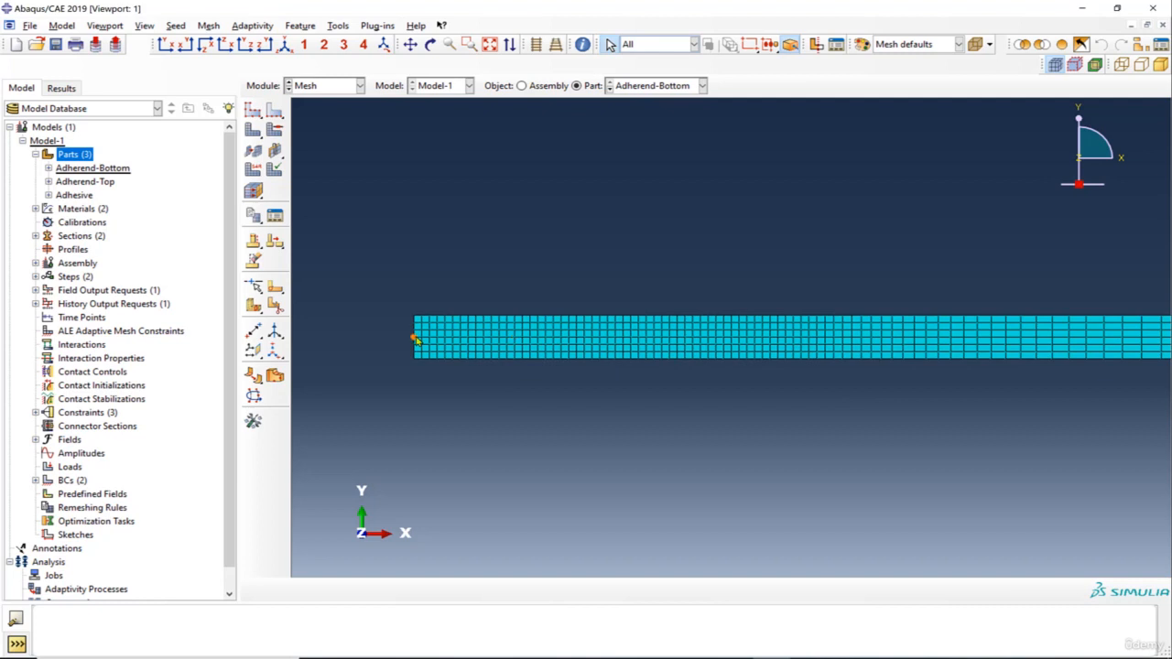
pyautogui.scroll(1, 416, 341)
# Step: Seed the three vertical edges of Adherend-Bottom by size with single bias, minimum 0.25 and maximum 0.5, deleting the invalidated mesh
pyautogui.click(275, 110)
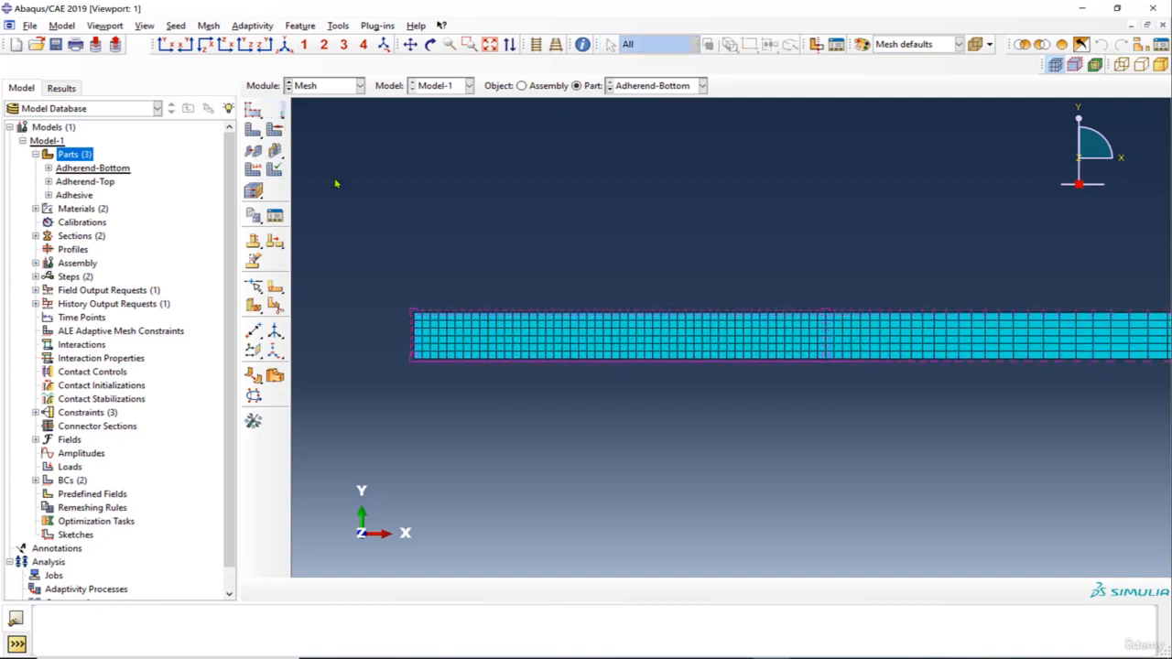
pyautogui.click(414, 340)
pyautogui.click(822, 346)
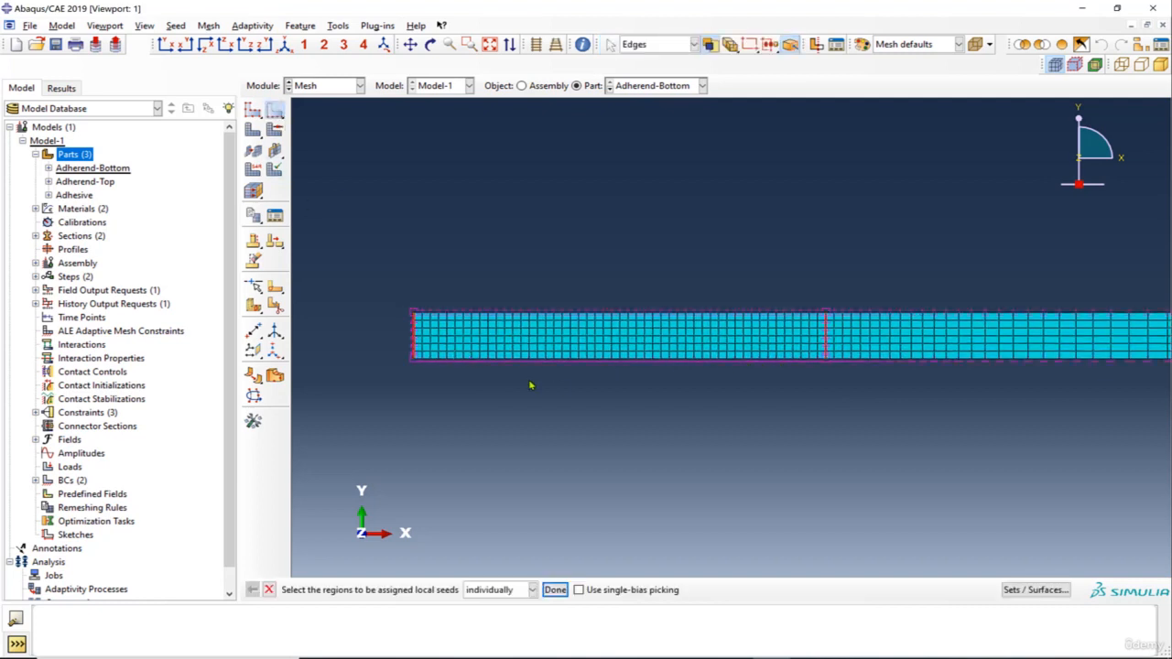
pyautogui.scroll(-3, 531, 388)
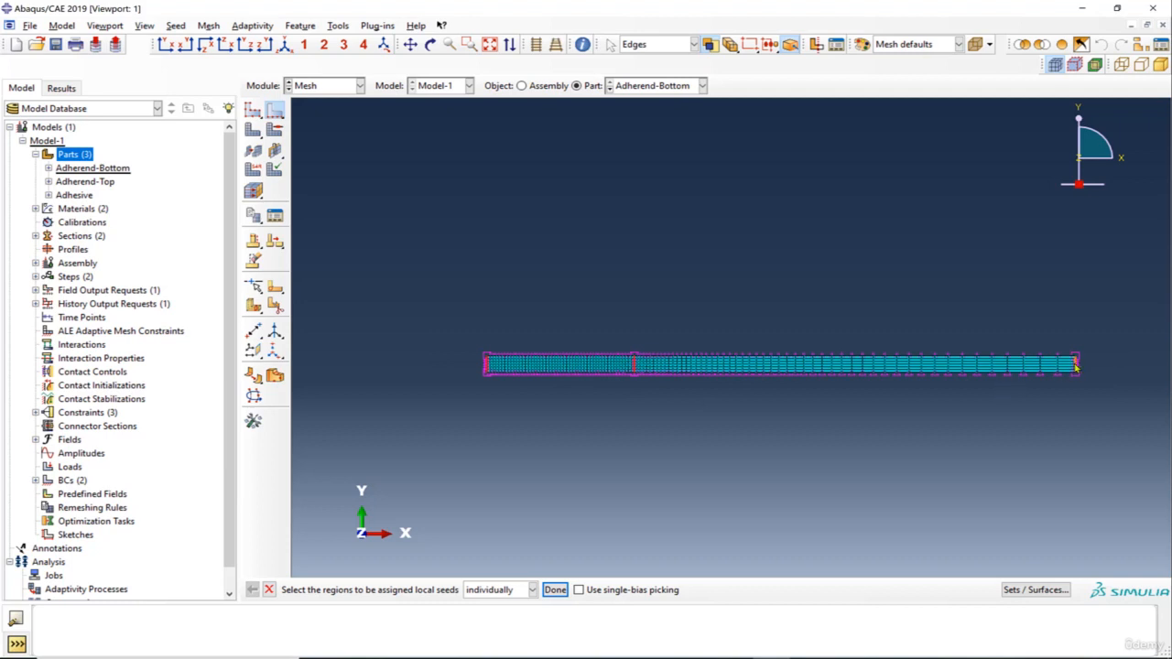
pyautogui.click(555, 589)
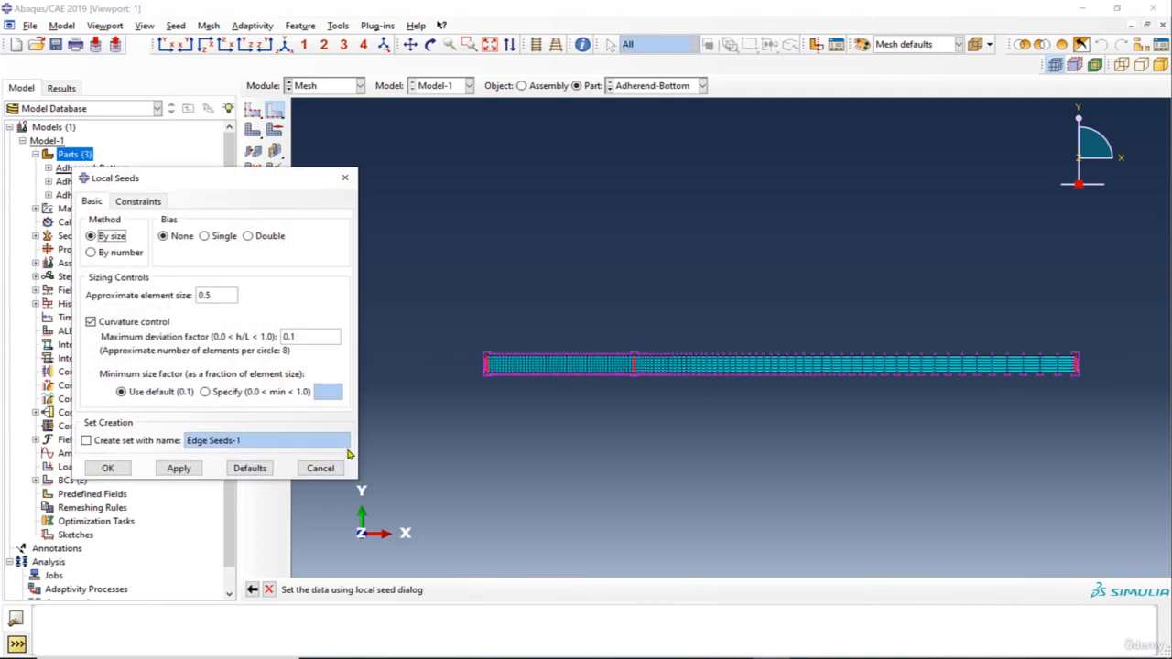
pyautogui.click(203, 237)
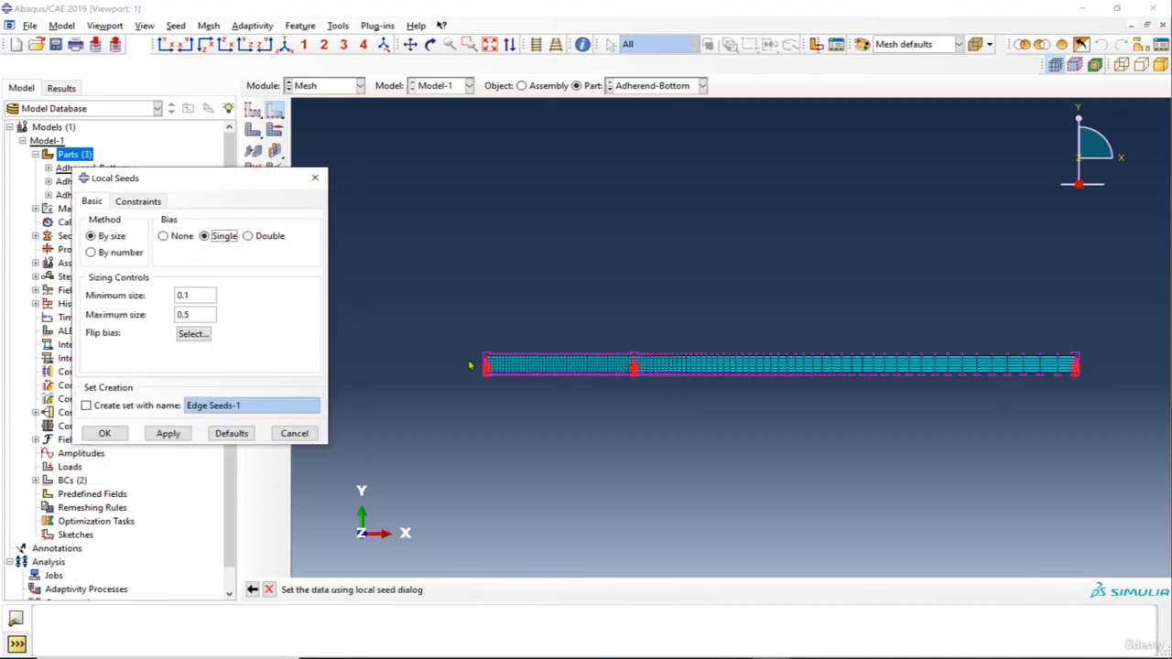
pyautogui.click(189, 295)
pyautogui.write('0.25')
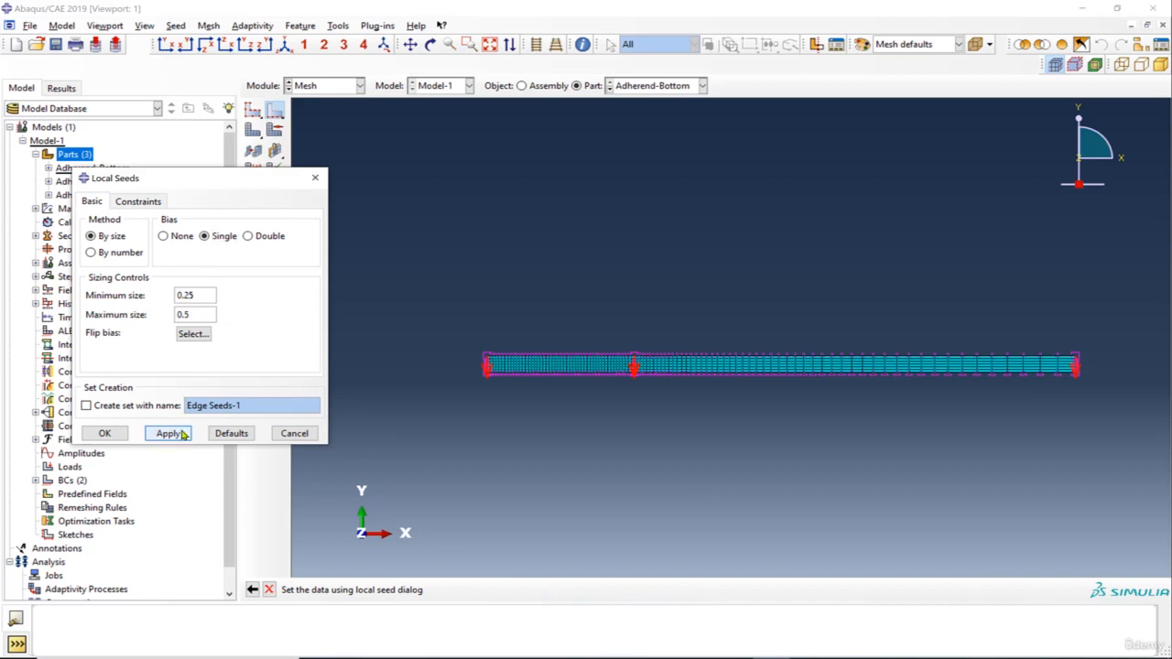
pyautogui.click(169, 433)
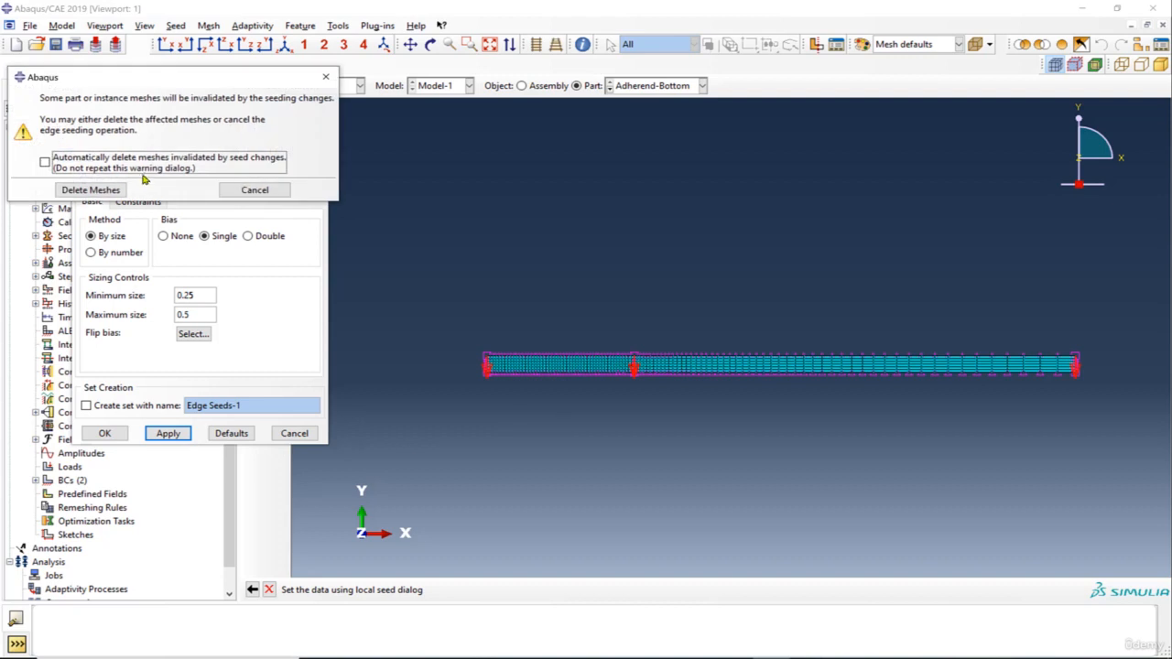
pyautogui.click(92, 189)
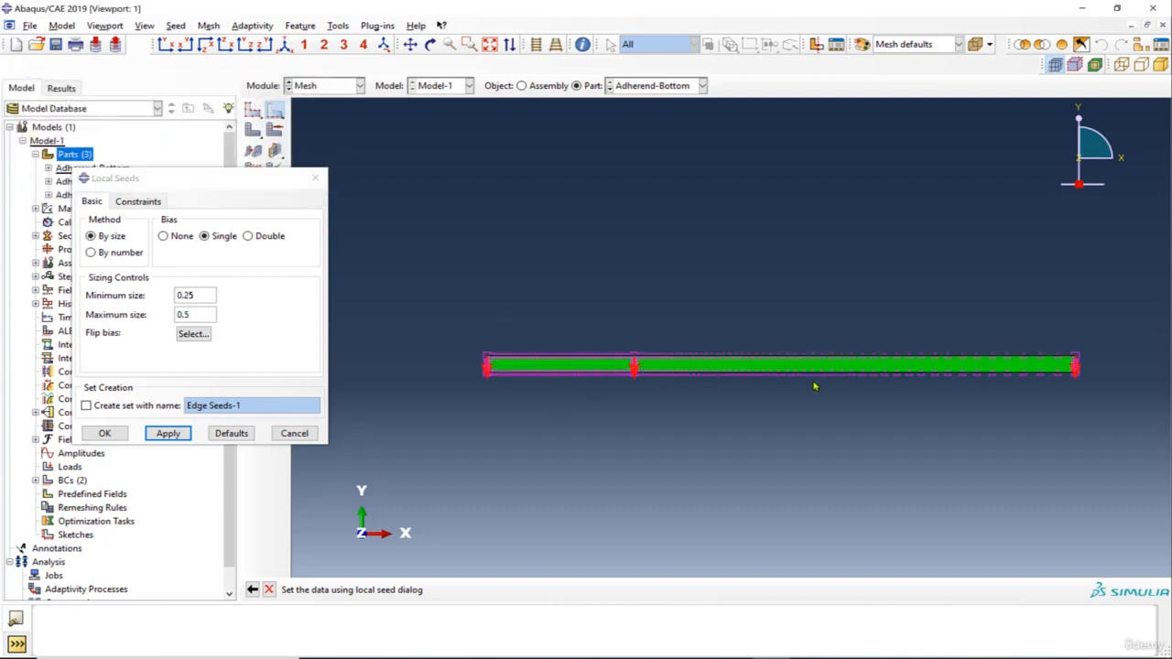
# Step: Accept the single-bias seeds on the vertical edges and remesh the Adherend-Bottom part
pyautogui.scroll(-2, 814, 386)
pyautogui.scroll(2, 749, 393)
pyautogui.scroll(-7, 471, 387)
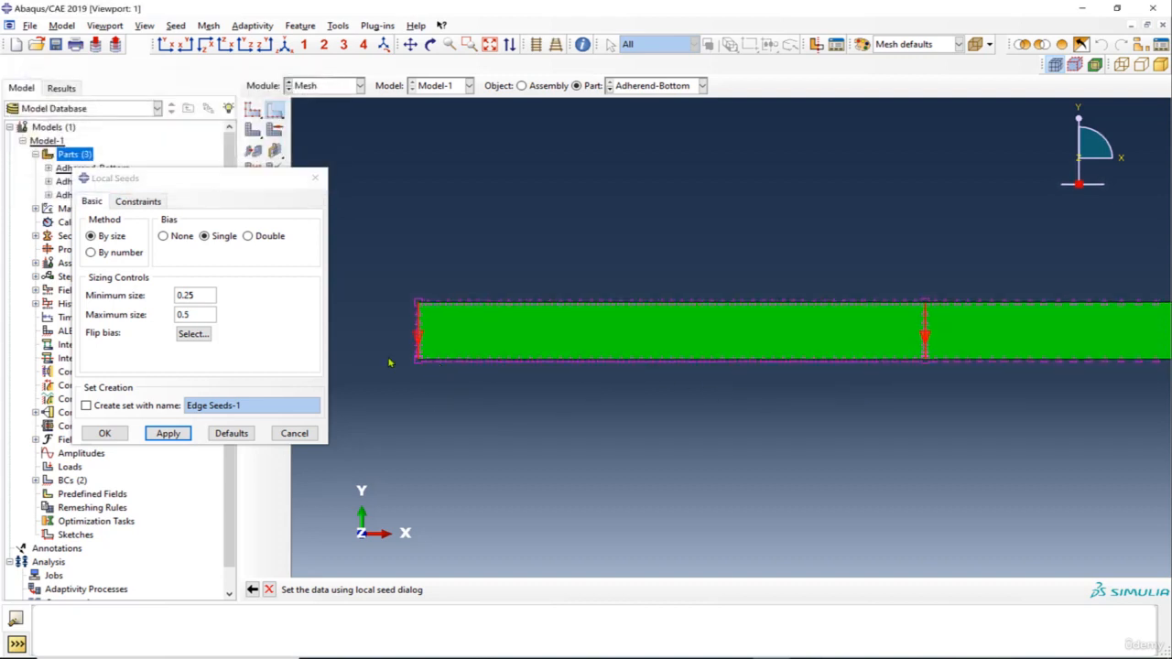
pyautogui.scroll(-4, 389, 363)
pyautogui.click(162, 437)
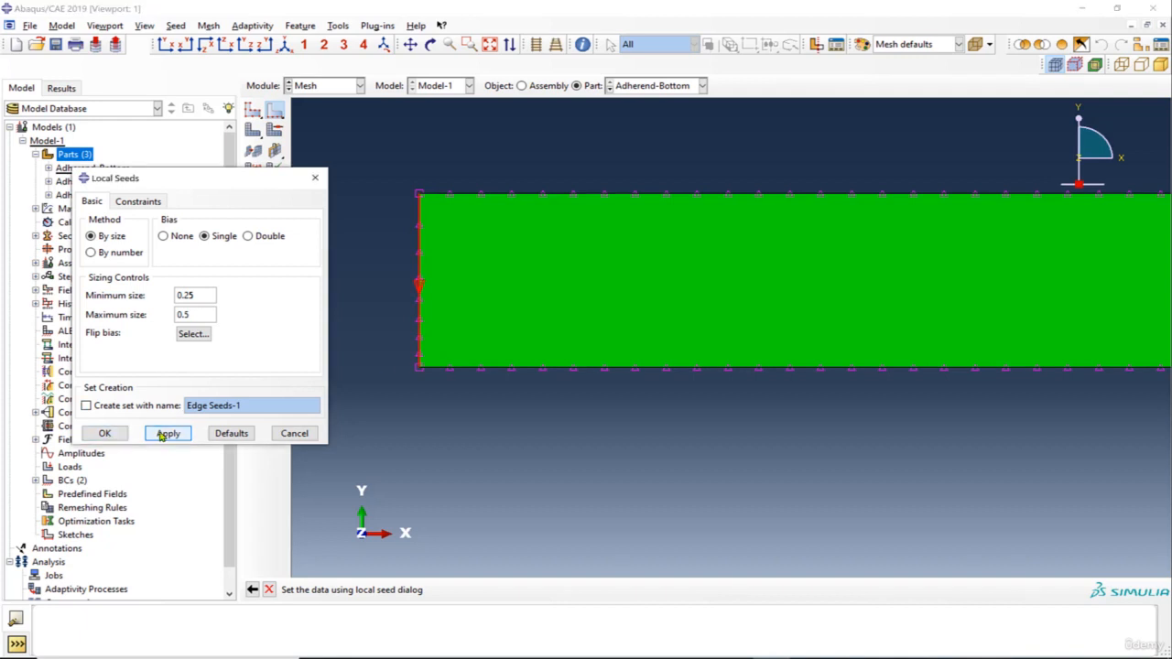
pyautogui.click(103, 436)
pyautogui.click(255, 132)
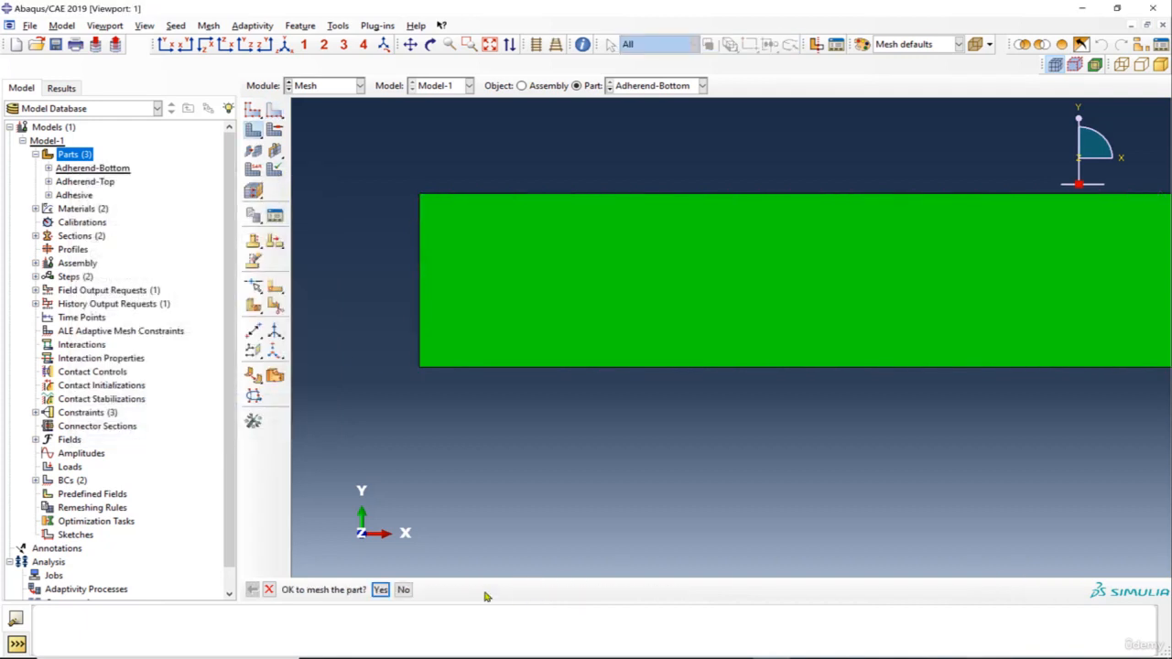
pyautogui.click(380, 590)
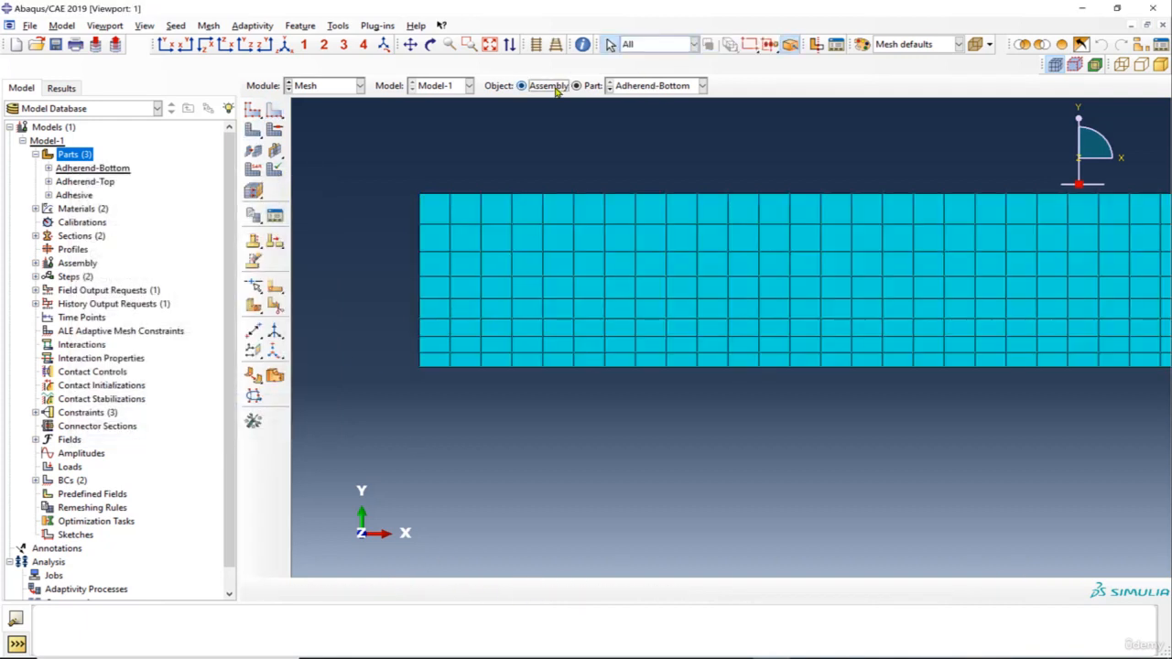
# Step: Display the assembly and check the through-thickness bias direction of the lower adherend's mesh against the adhesive
pyautogui.click(554, 87)
pyautogui.scroll(3, 578, 283)
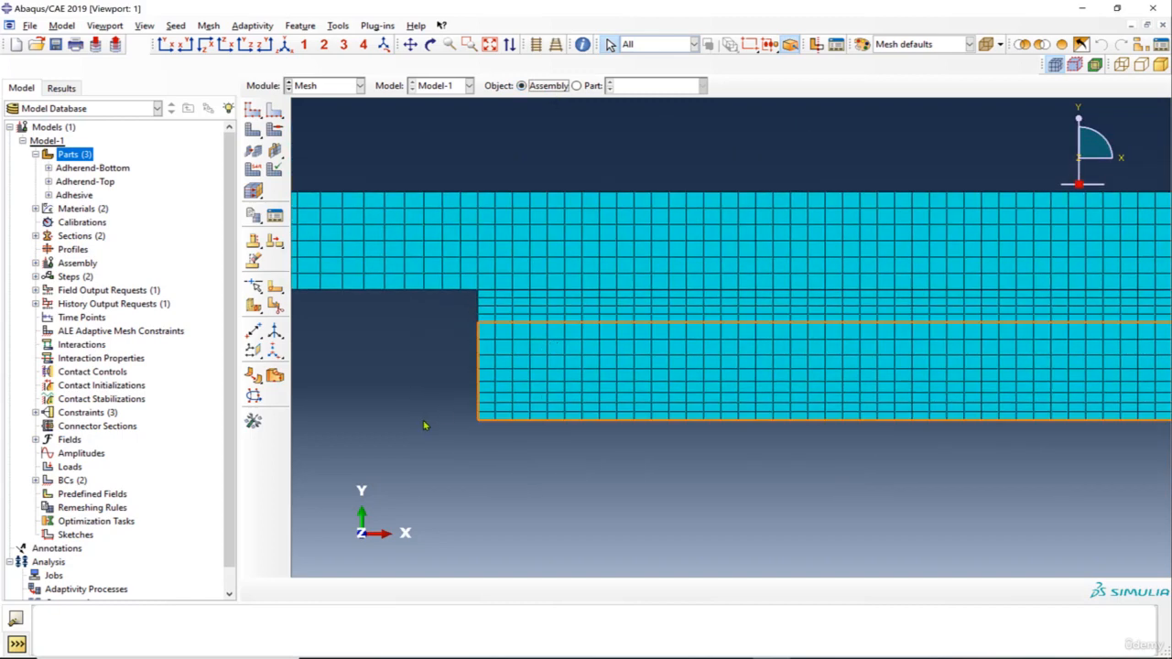
pyautogui.scroll(2, 426, 425)
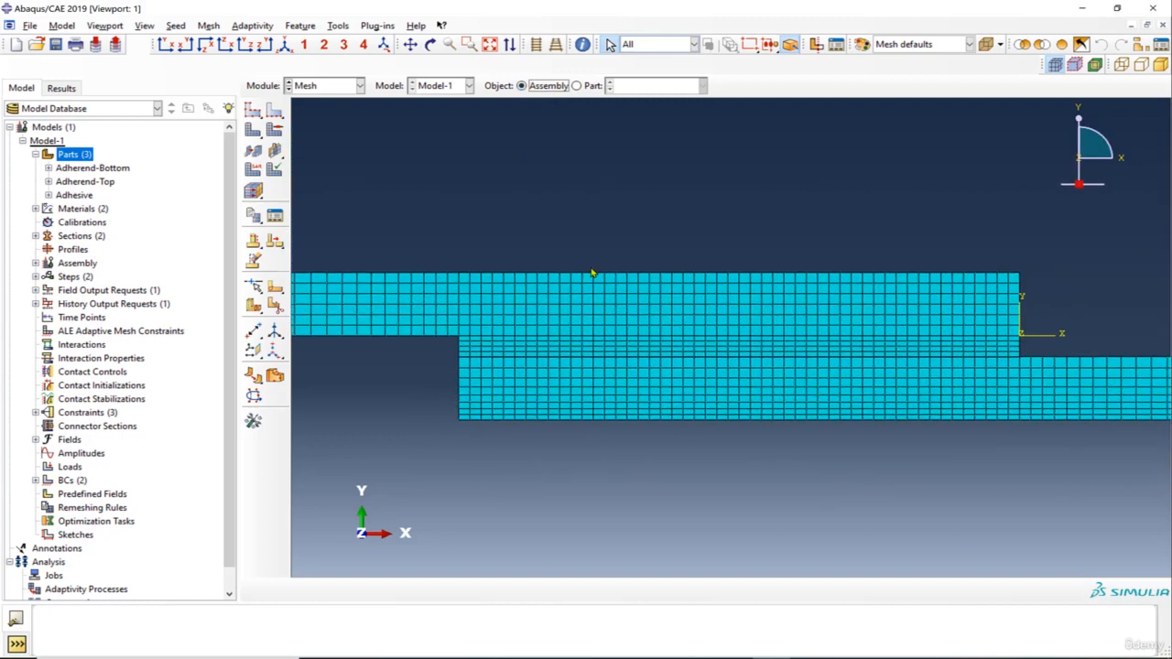
# Step: Flip the single-bias direction of the local seeds on the three vertical edges of the Adherend-Bottom part
pyautogui.click(591, 87)
pyautogui.scroll(3, 450, 357)
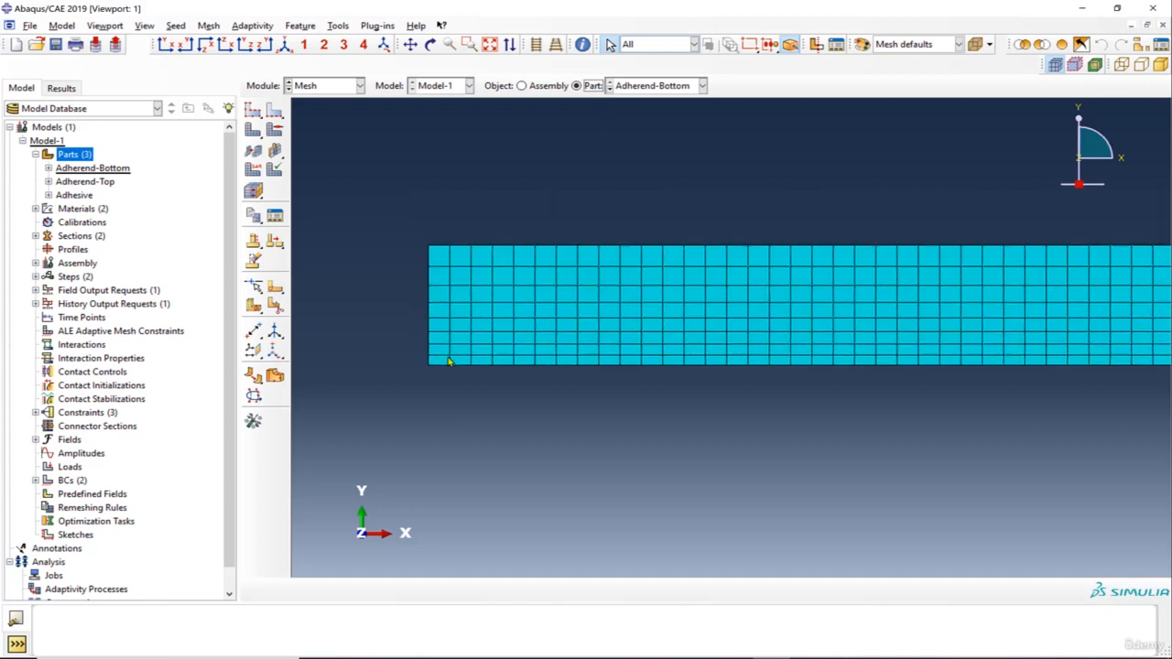
pyautogui.scroll(4, 450, 356)
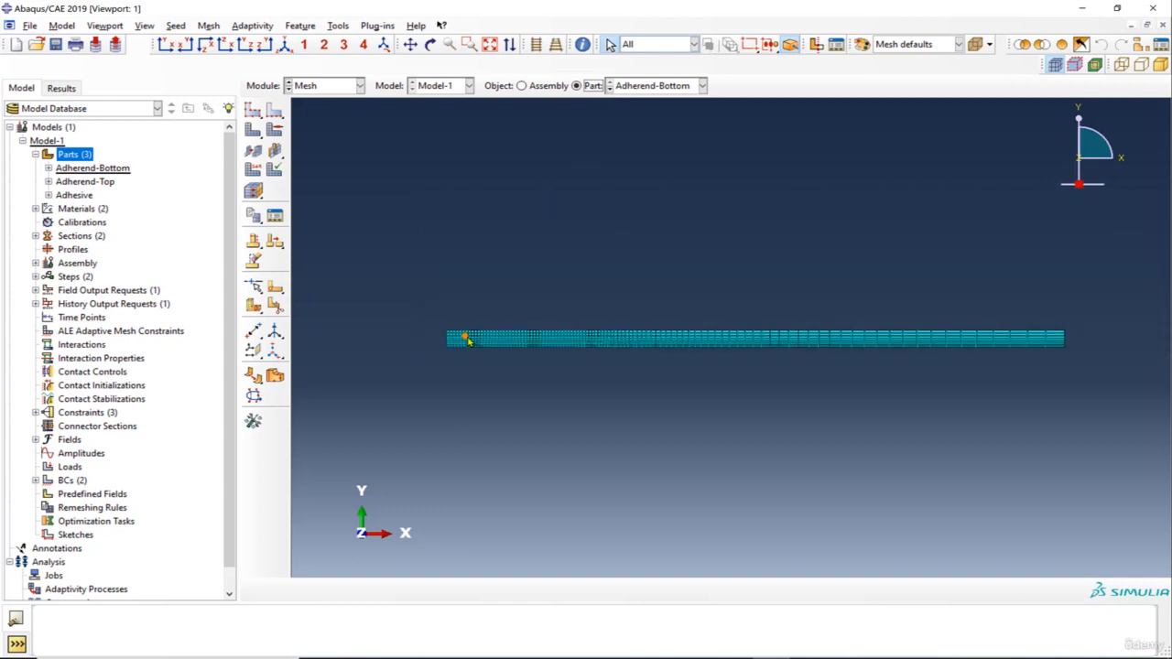
pyautogui.click(275, 110)
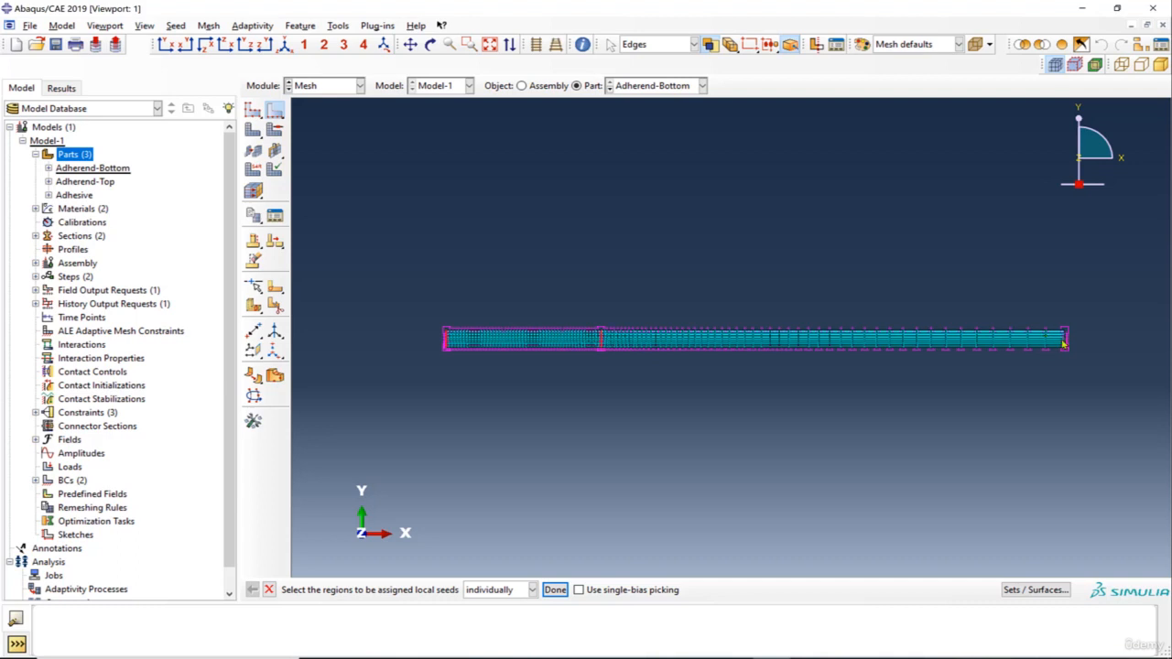
pyautogui.click(555, 590)
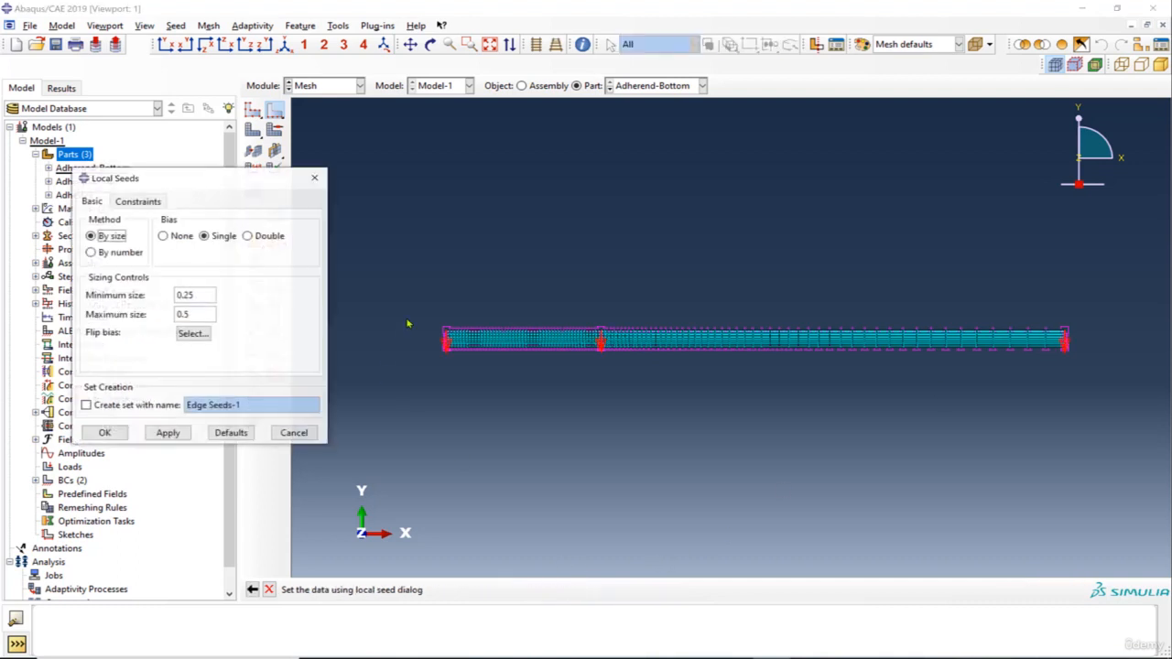
pyautogui.click(193, 332)
pyautogui.click(584, 589)
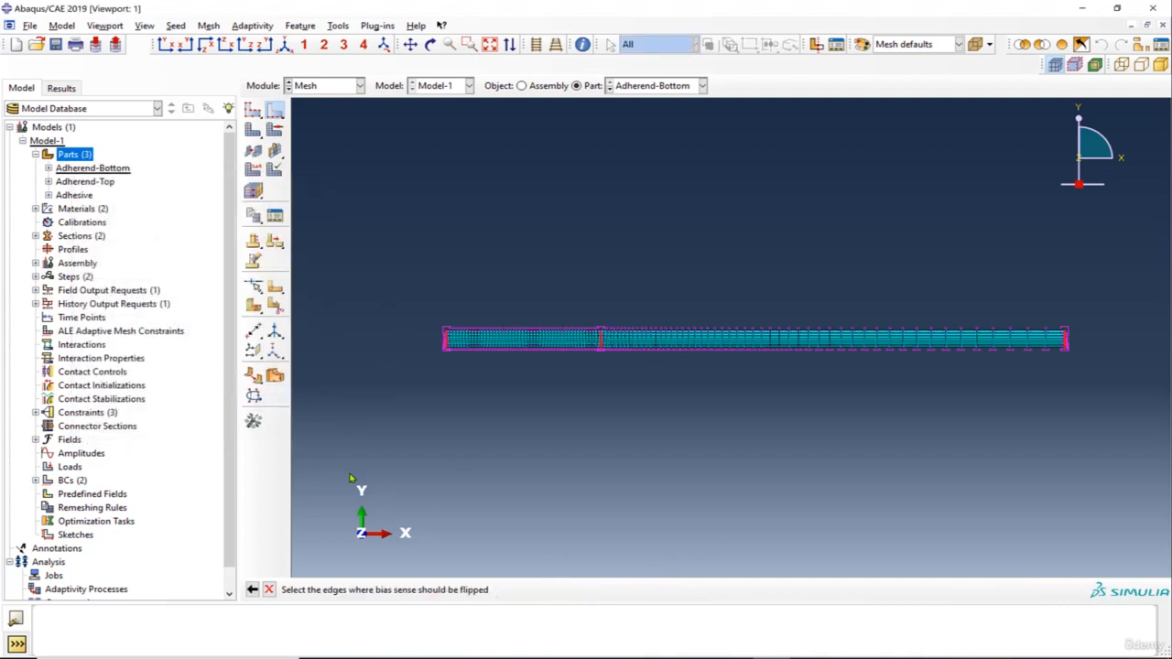
pyautogui.click(154, 434)
pyautogui.click(104, 433)
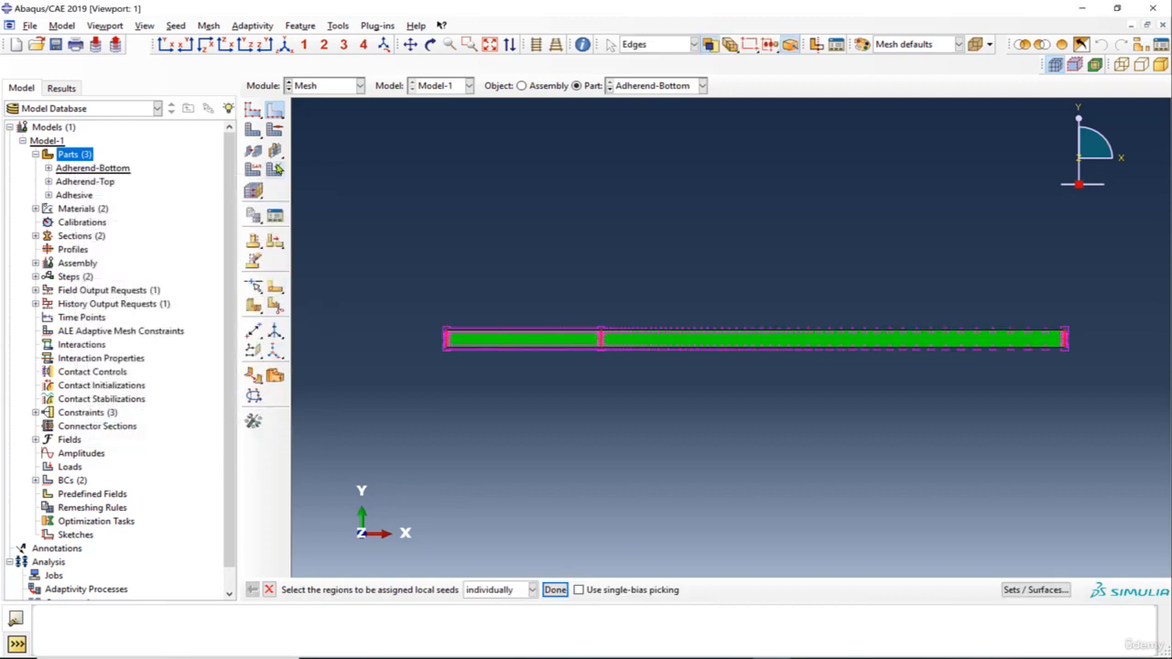
# Step: Remesh the Adherend-Bottom part and check its refined side against the adhesive in the assembly
pyautogui.click(253, 190)
pyautogui.click(380, 589)
pyautogui.scroll(3, 566, 339)
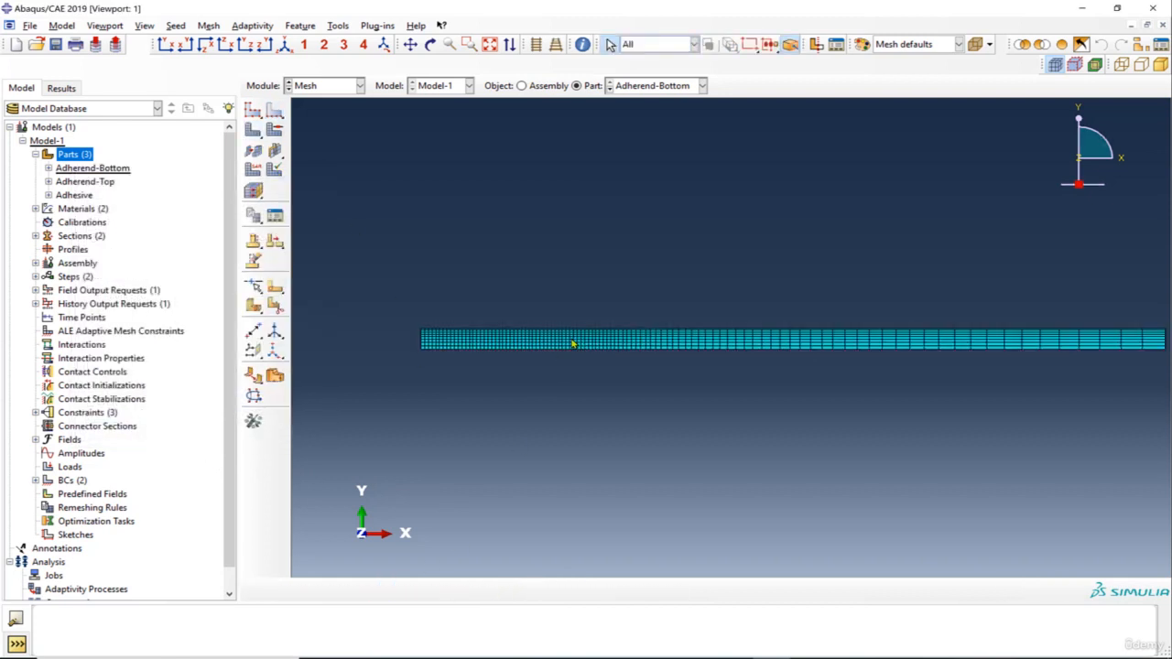
pyautogui.click(547, 86)
pyautogui.scroll(5, 477, 348)
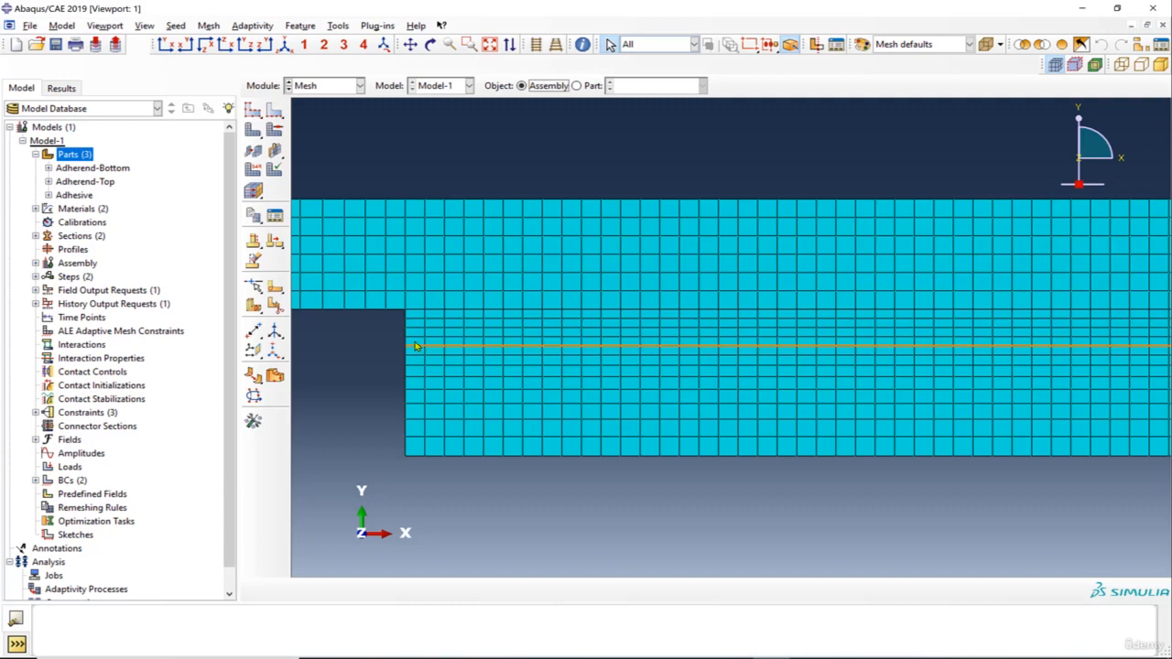
# Step: Seed the three vertical edges of Adherend-Top by size with single bias, minimum 0.25 and maximum 0.5, deleting the invalidated mesh
pyautogui.click(596, 86)
pyautogui.click(702, 85)
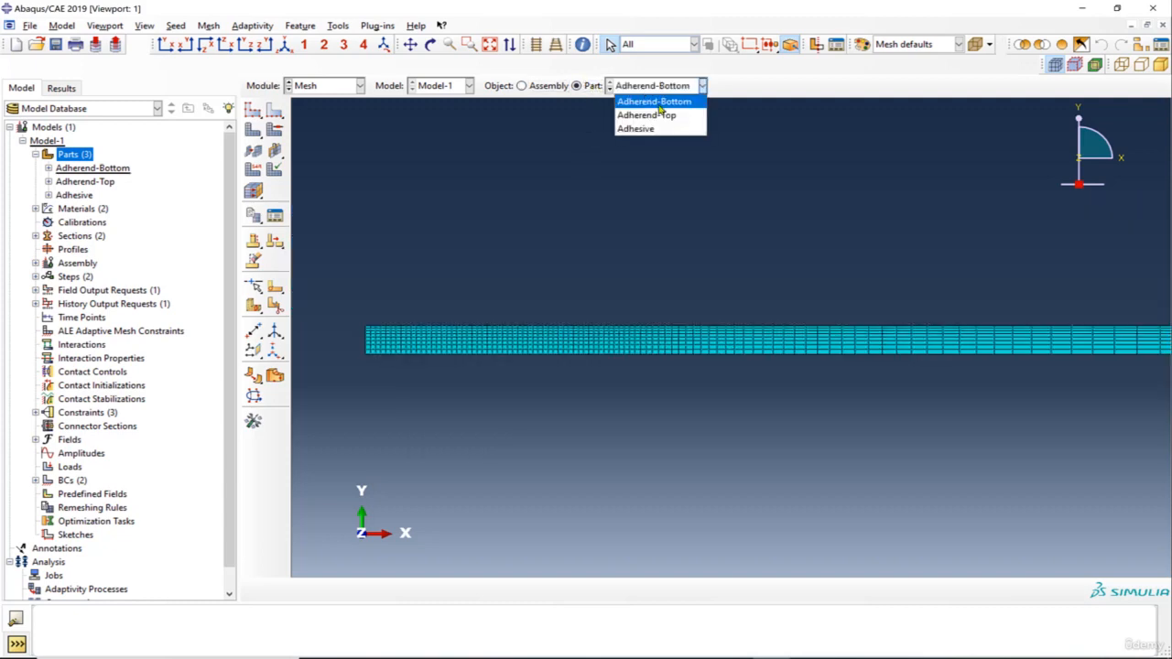
pyautogui.click(641, 115)
pyautogui.click(275, 109)
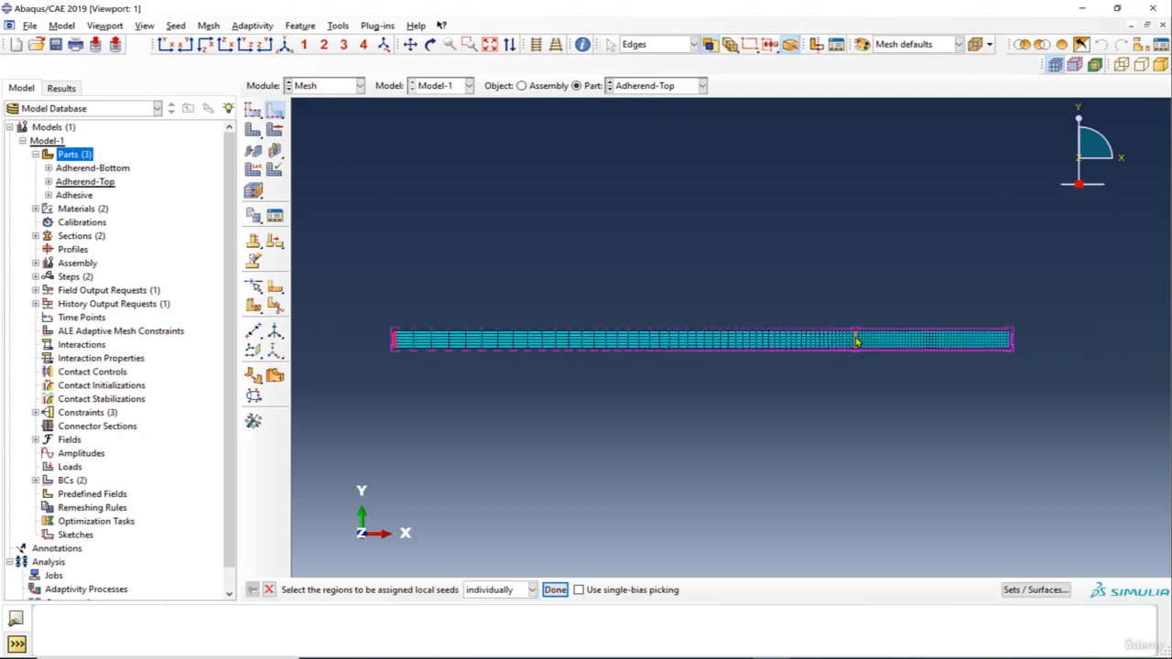
pyautogui.click(1012, 340)
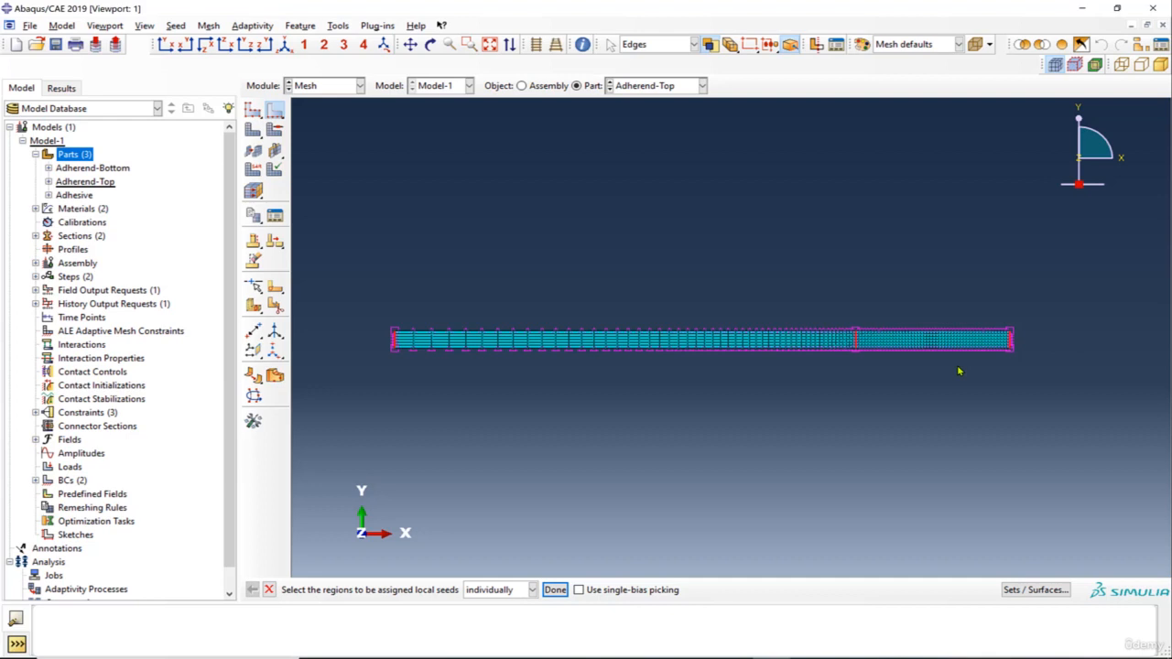
pyautogui.click(554, 590)
pyautogui.click(204, 236)
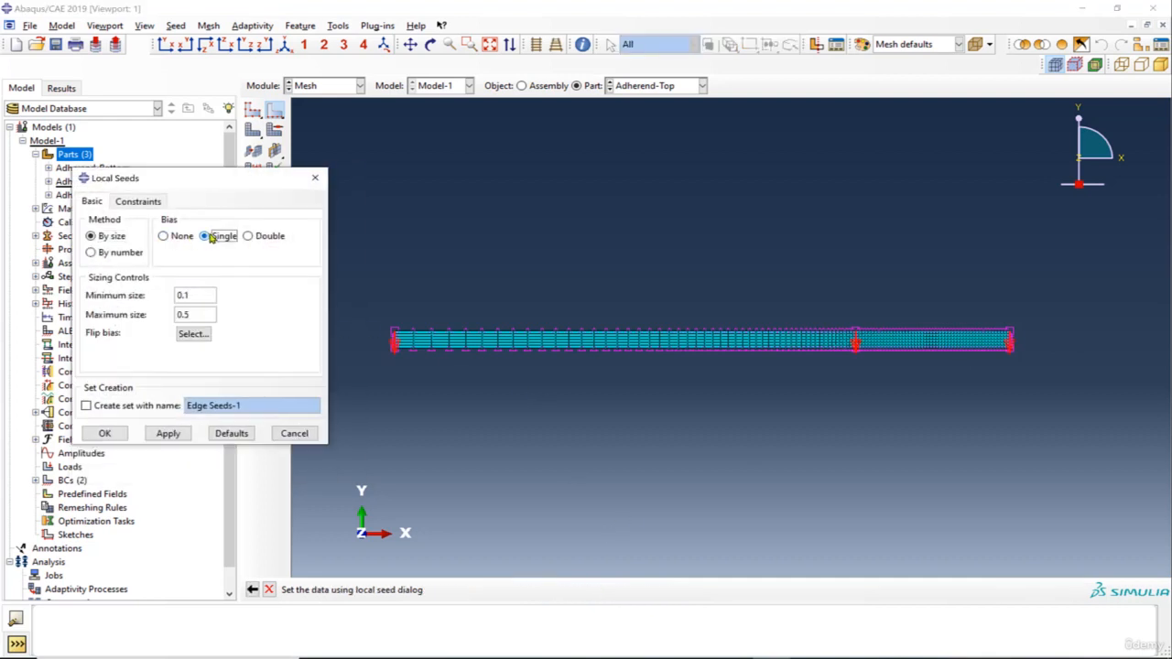
pyautogui.click(191, 295)
pyautogui.press('BackSpace')
pyautogui.write('25')
pyautogui.click(168, 433)
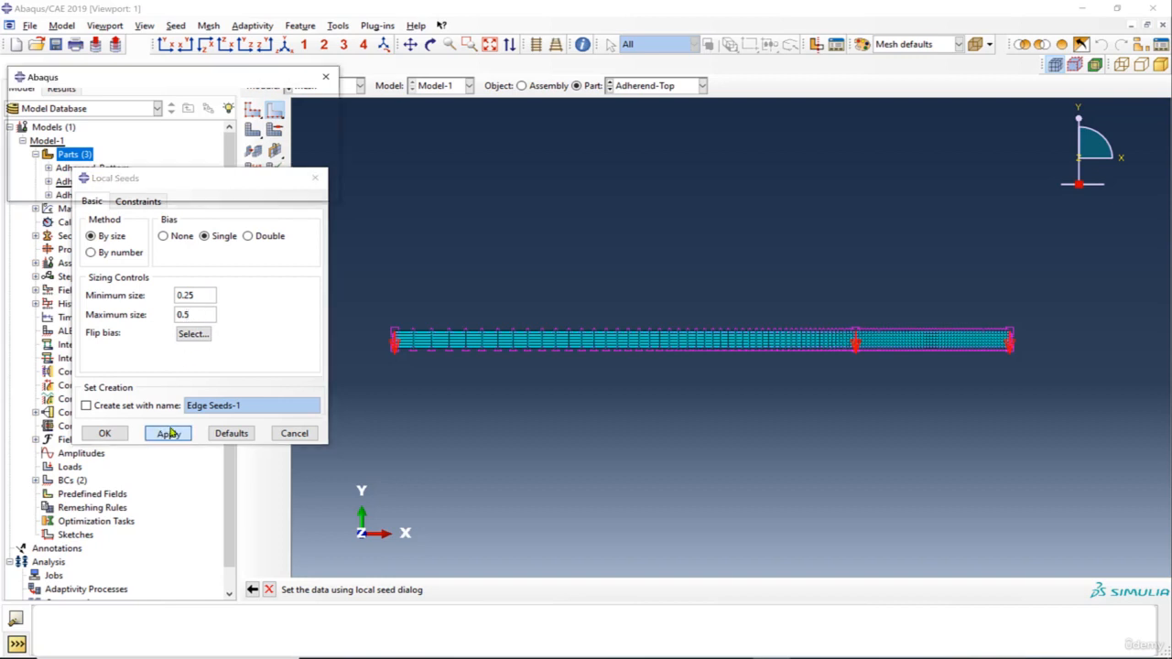
pyautogui.click(92, 189)
# Step: Check the bias direction on Adherend-Top's vertical edges, accept the seeds and remesh the part
pyautogui.scroll(3, 978, 366)
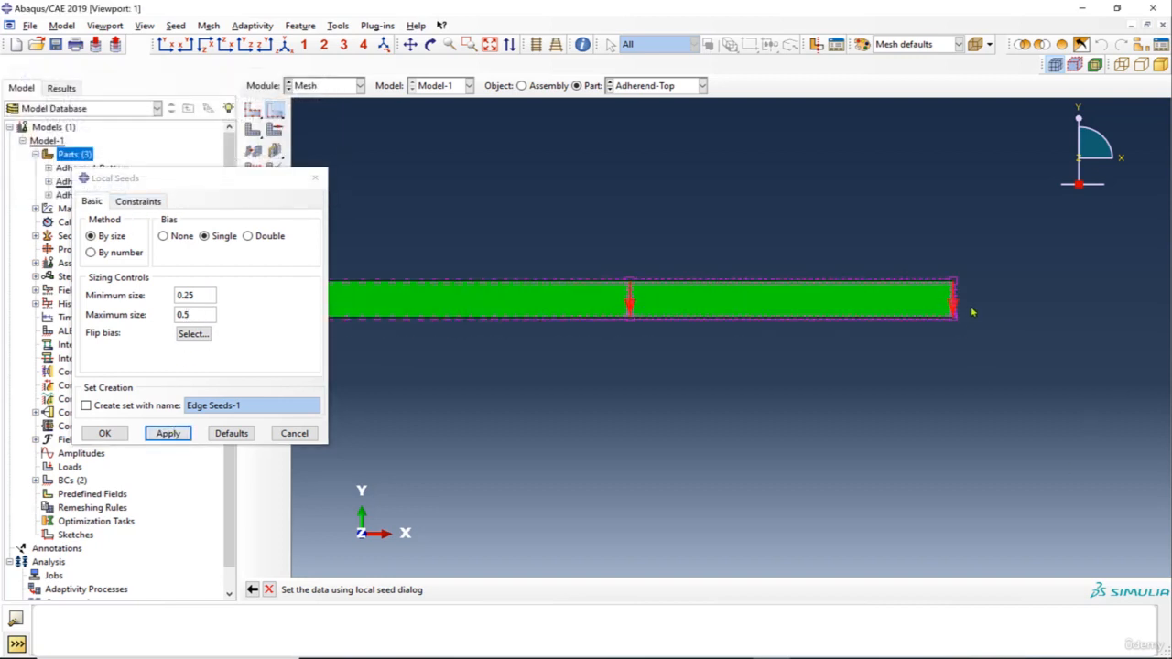
pyautogui.scroll(4, 972, 312)
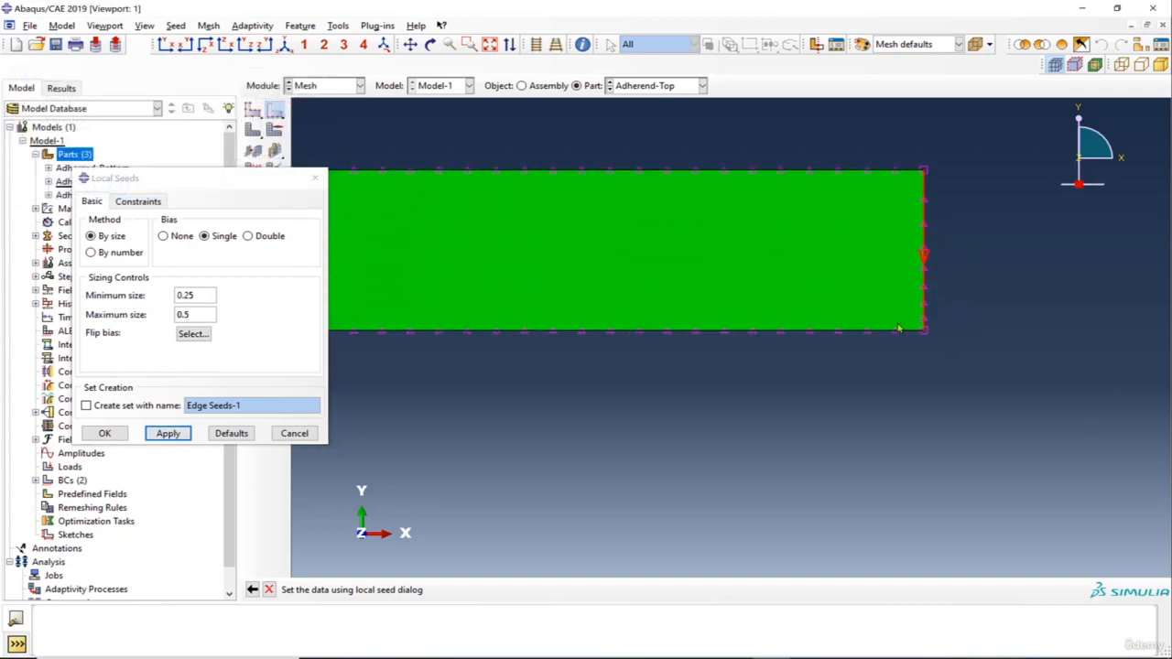
pyautogui.click(104, 433)
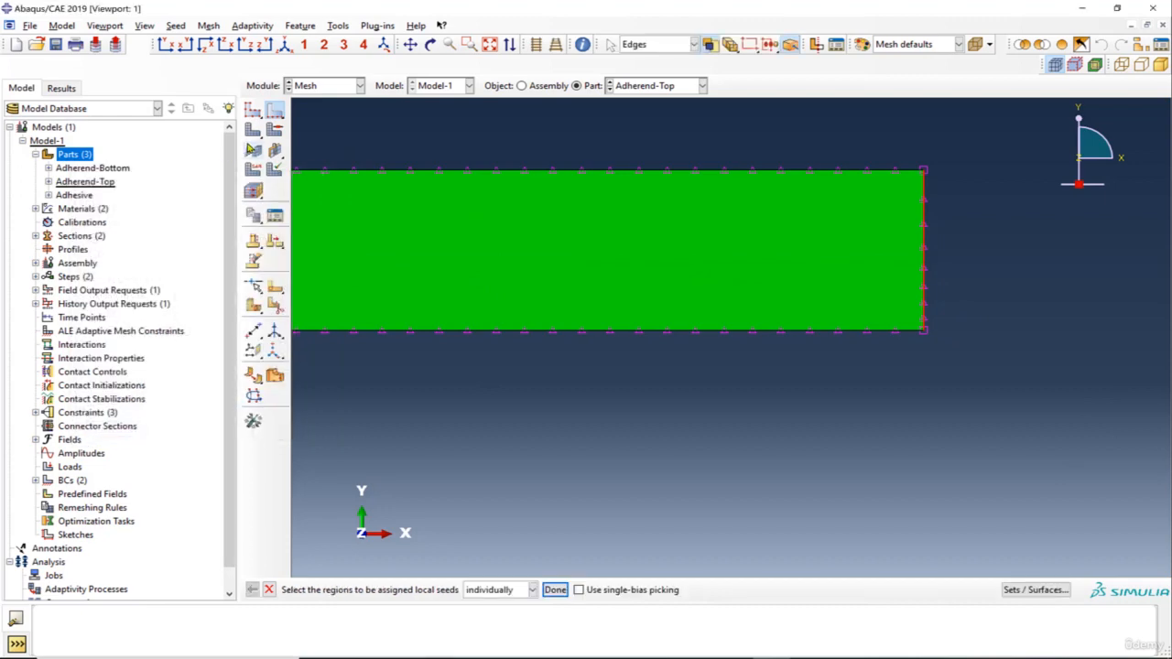
pyautogui.click(253, 149)
pyautogui.click(380, 590)
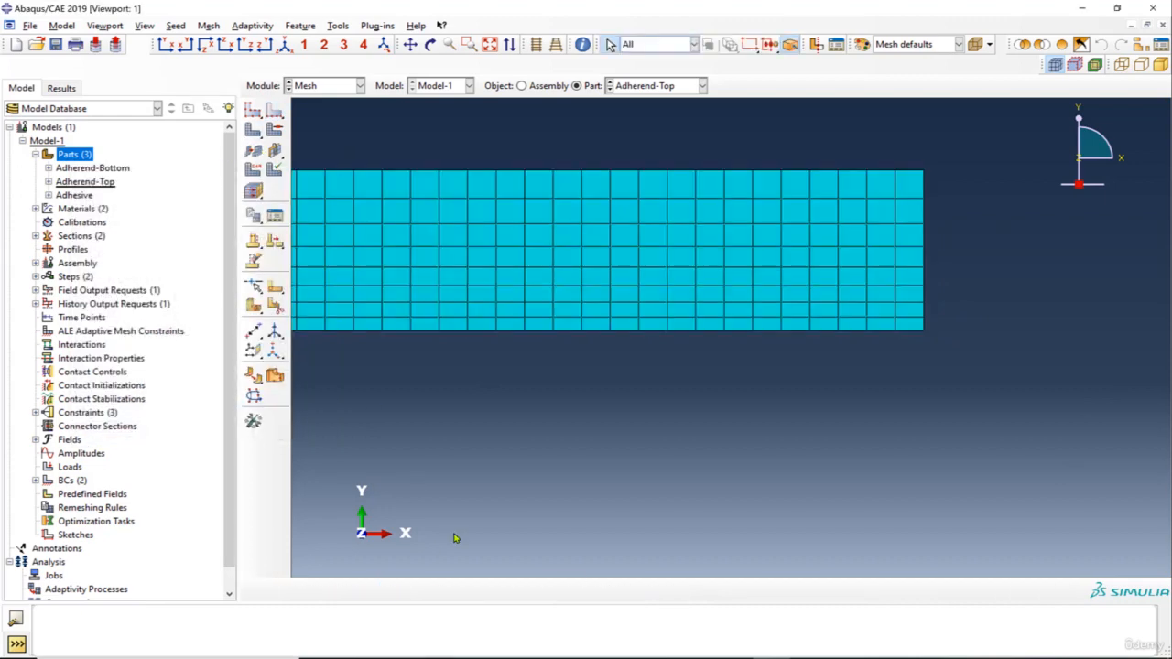
# Step: Display the assembly and examine the through-thickness mesh refinement of both adherends around the adhesive layer
pyautogui.click(521, 85)
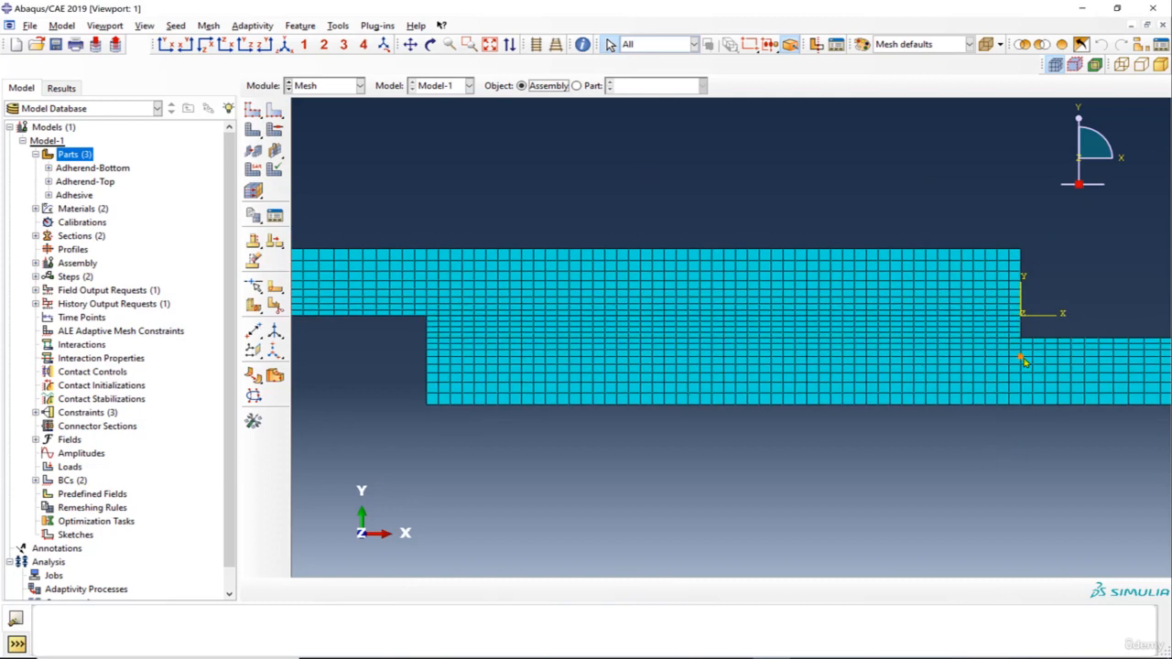
pyautogui.scroll(3, 427, 337)
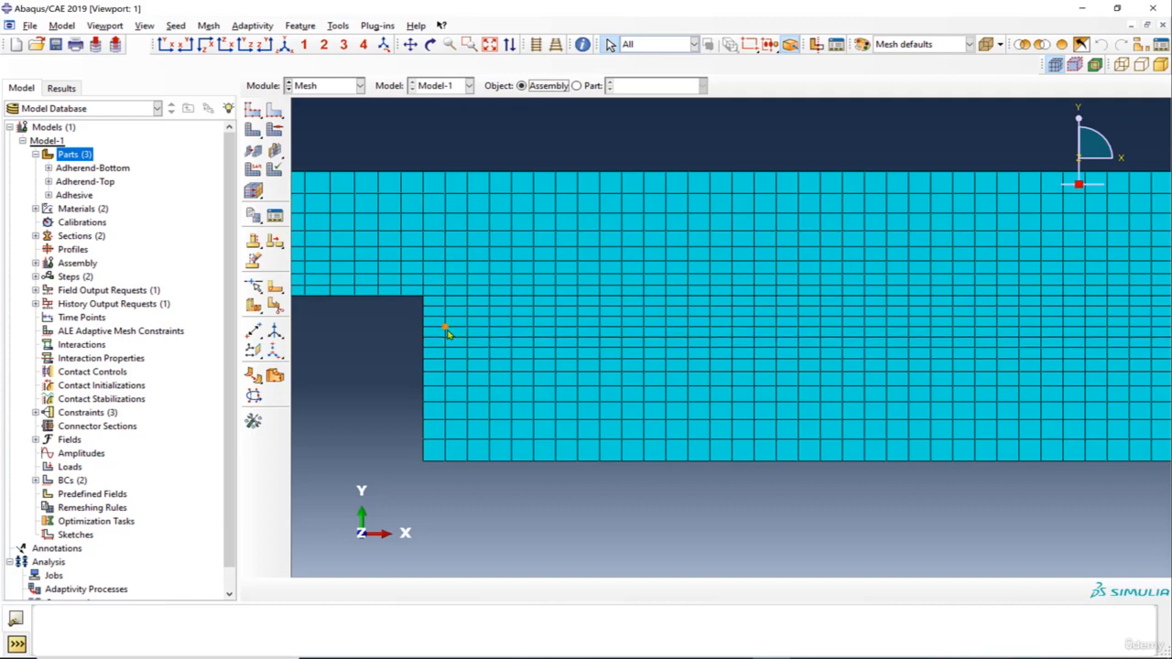
pyautogui.scroll(-1, 444, 336)
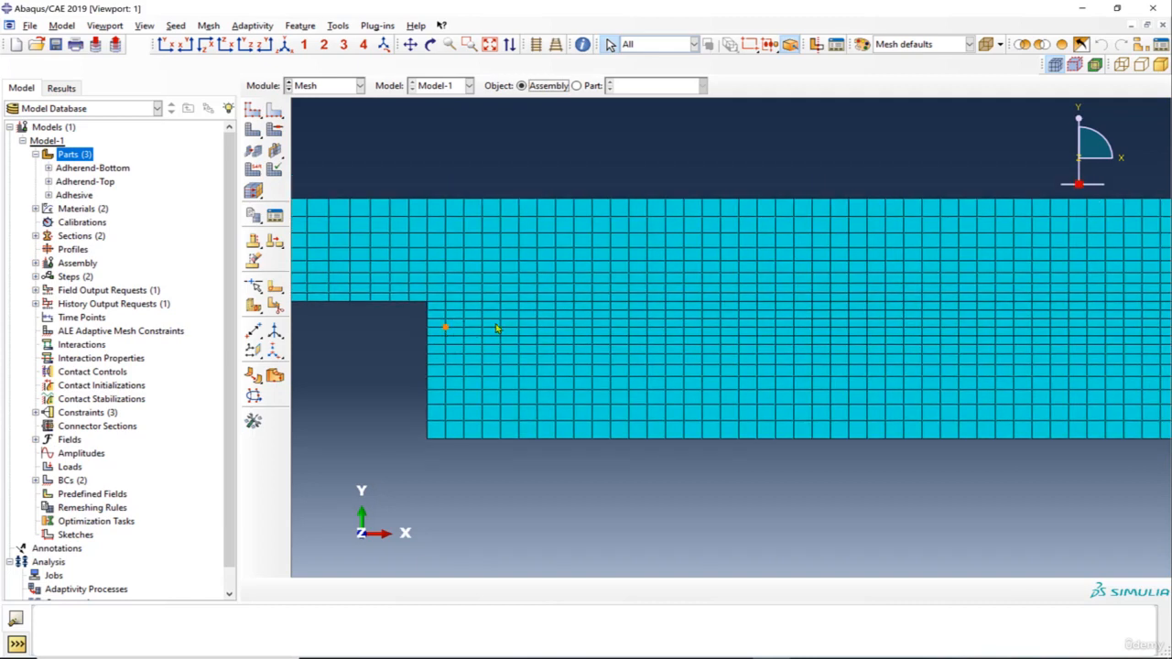
pyautogui.scroll(-2, 455, 314)
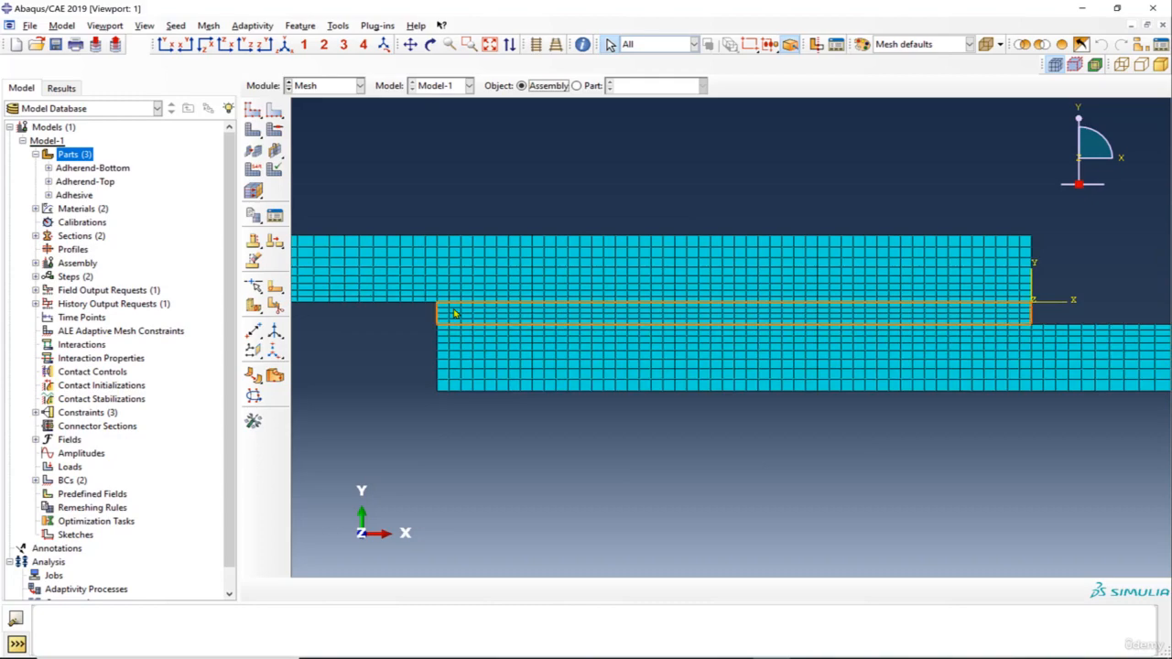
pyautogui.scroll(4, 455, 314)
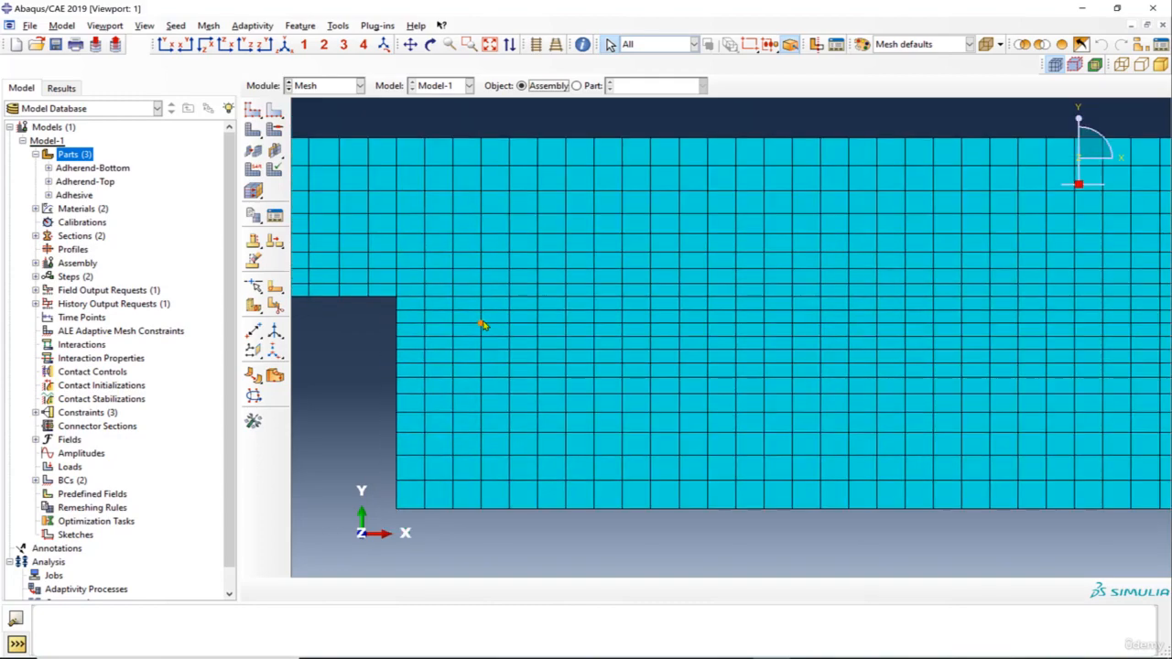
pyautogui.scroll(2, 417, 309)
pyautogui.scroll(-5, 417, 308)
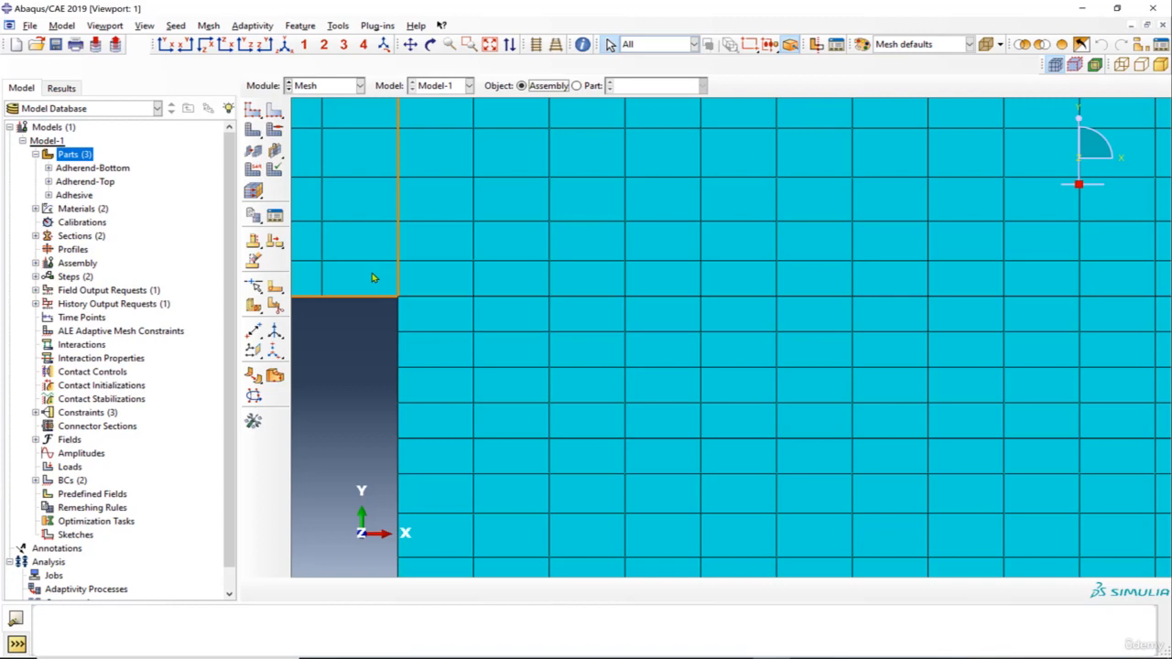
pyautogui.scroll(4, 667, 324)
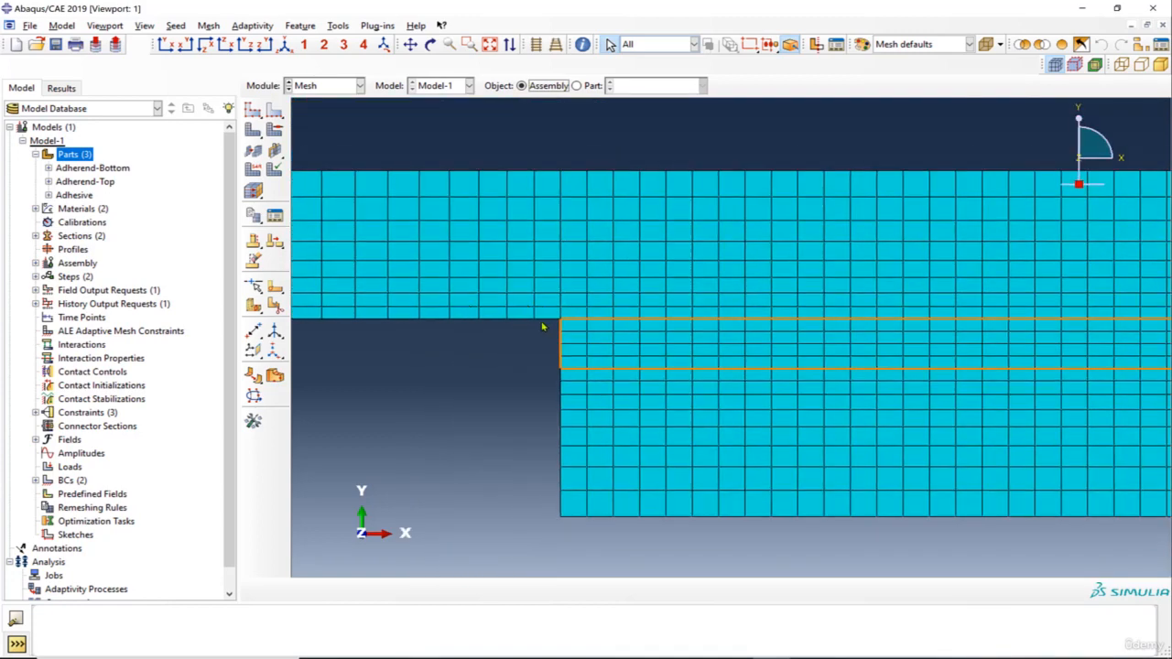
pyautogui.scroll(3, 542, 326)
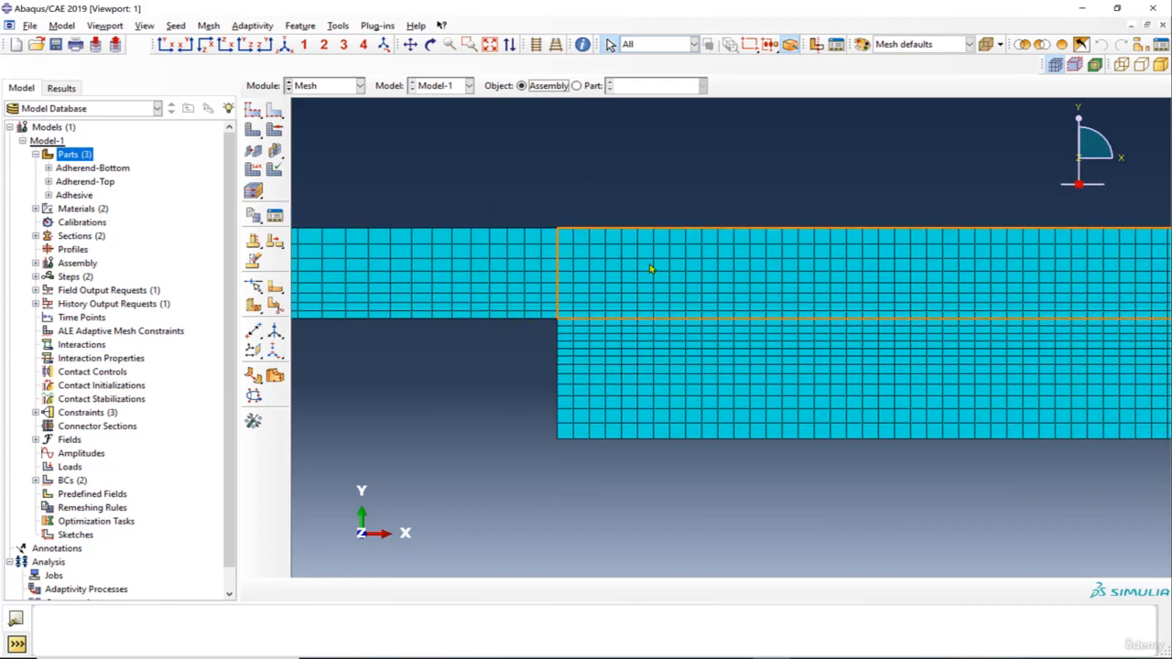
# Step: Examine how the elements of the upper adherend and the adhesive line up at the left end of the overlap
pyautogui.click(651, 268)
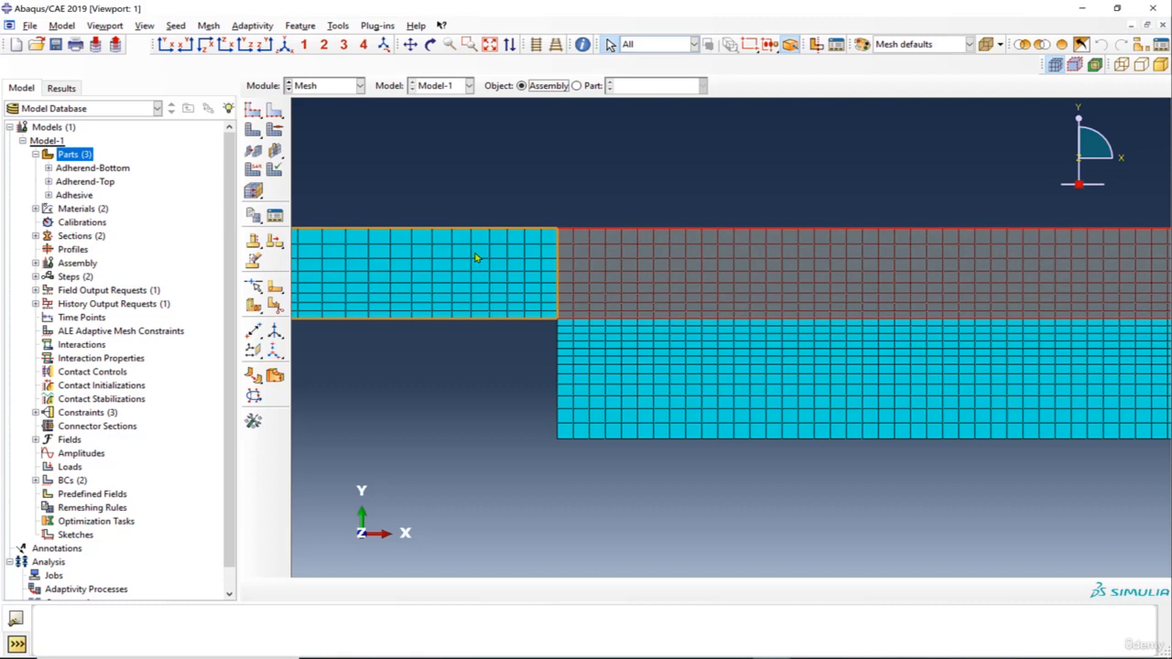
pyautogui.click(530, 393)
pyautogui.scroll(-7, 597, 354)
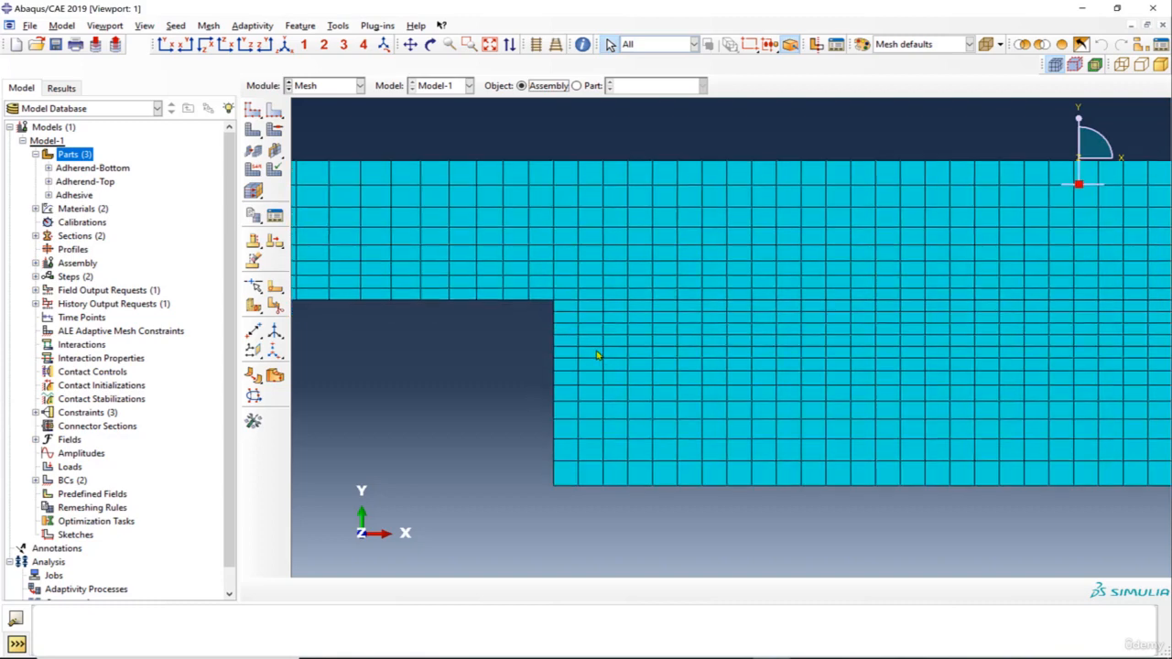
pyautogui.click(540, 265)
pyautogui.click(544, 192)
pyautogui.click(547, 286)
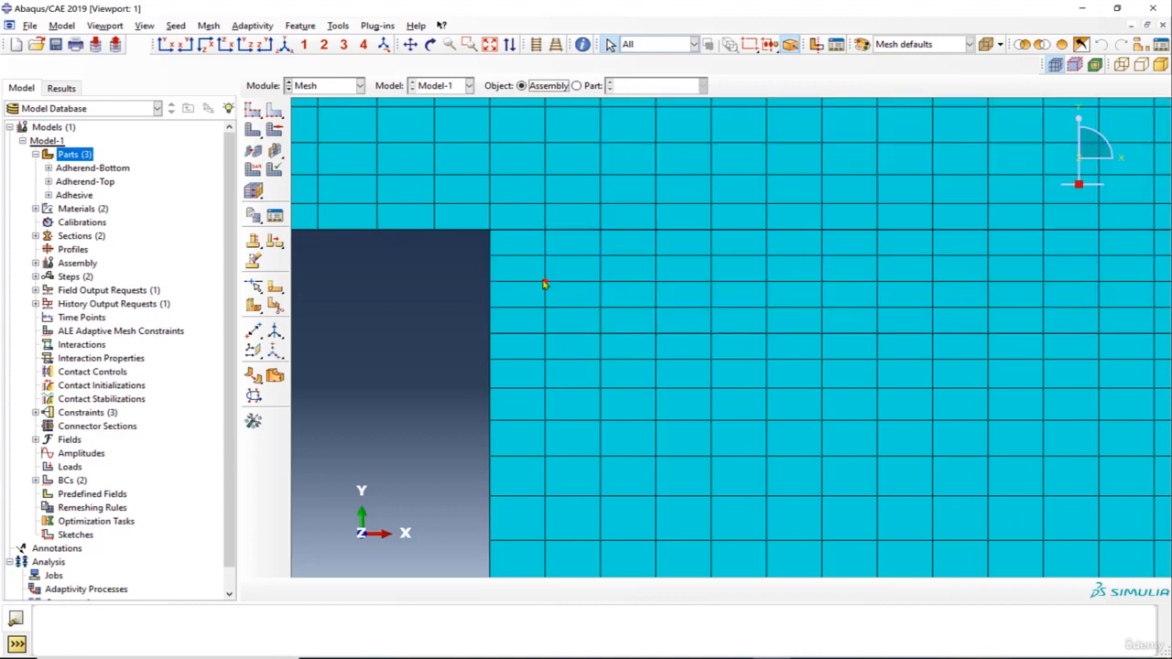
pyautogui.click(532, 203)
pyautogui.click(521, 251)
pyautogui.click(540, 212)
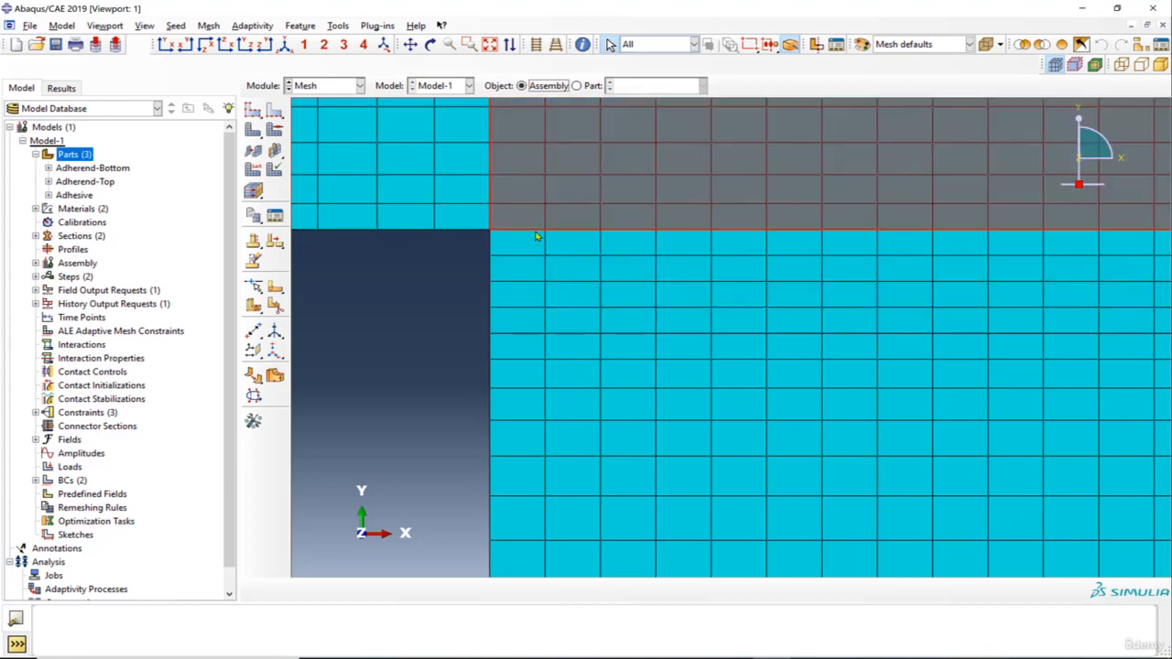
# Step: Inspect the coincident nodes on the interface between the adhesive and the upper adherend near the overlap corner
pyautogui.scroll(-4, 537, 241)
pyautogui.click(527, 252)
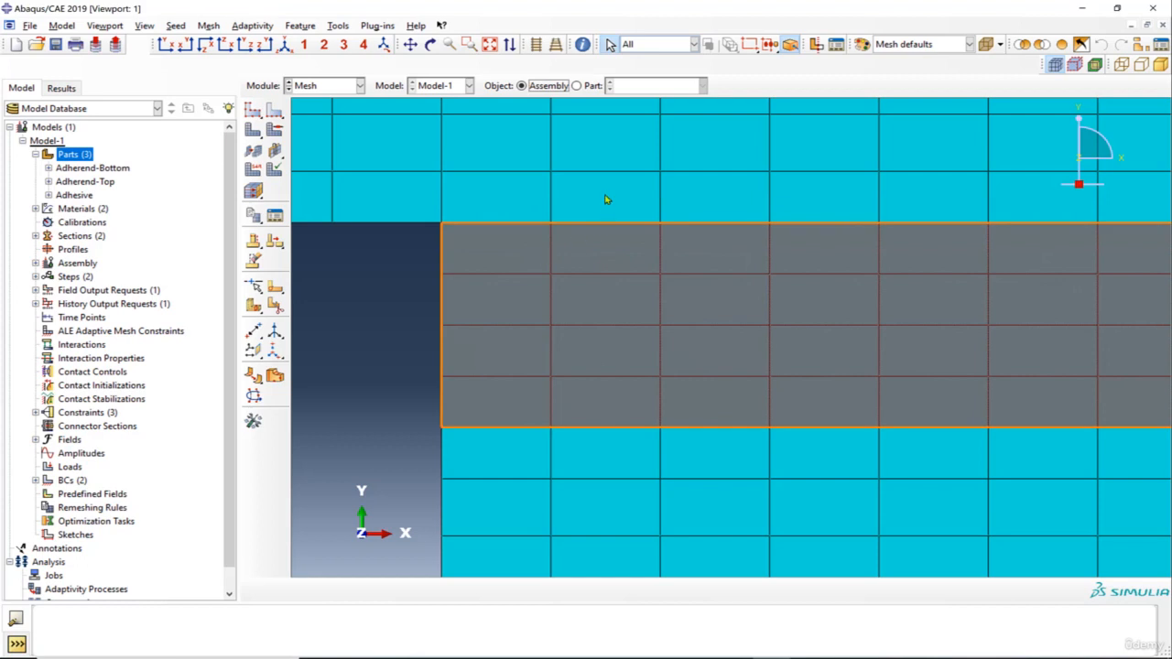
pyautogui.click(551, 220)
pyautogui.click(551, 207)
pyautogui.click(552, 237)
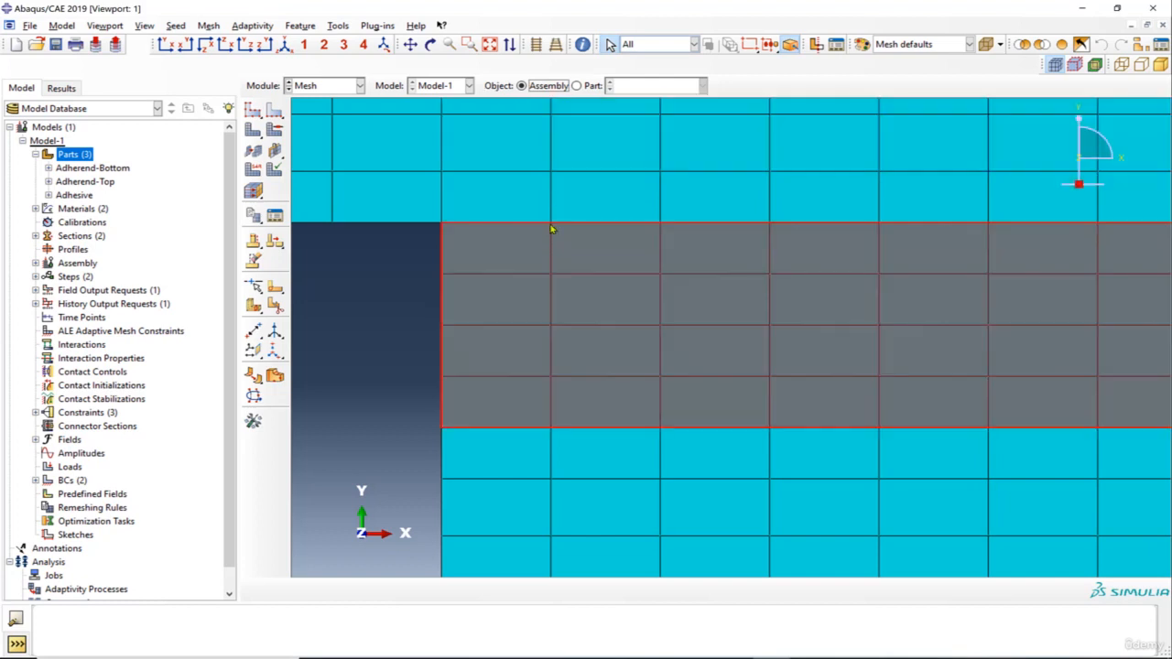
pyautogui.click(550, 222)
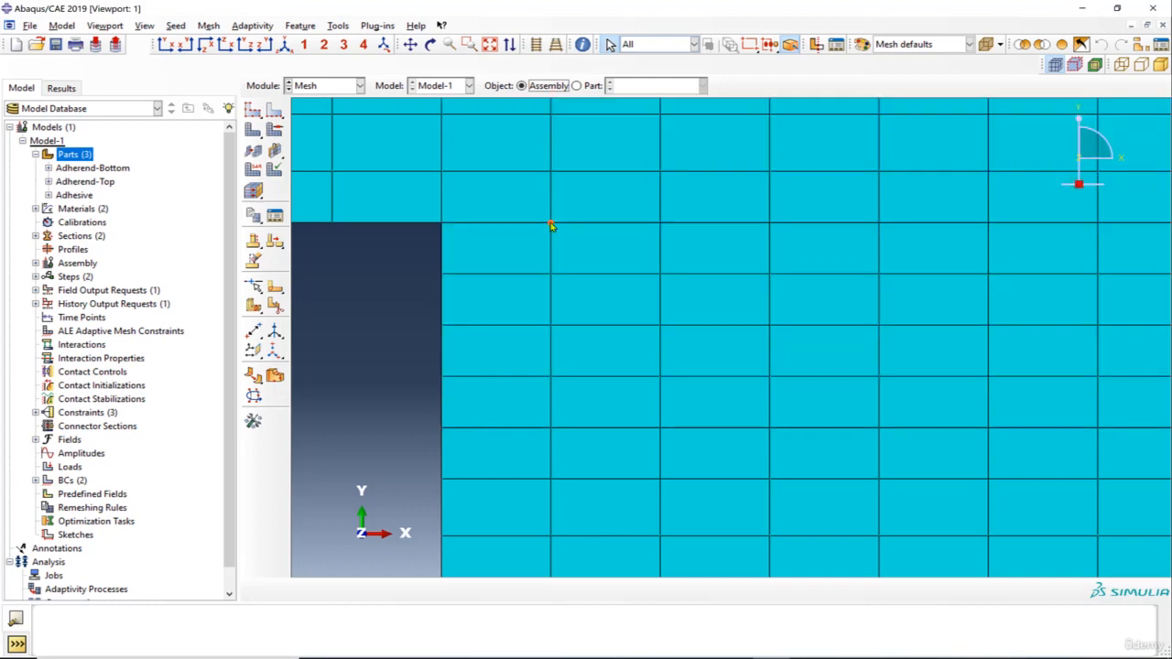
pyautogui.click(441, 224)
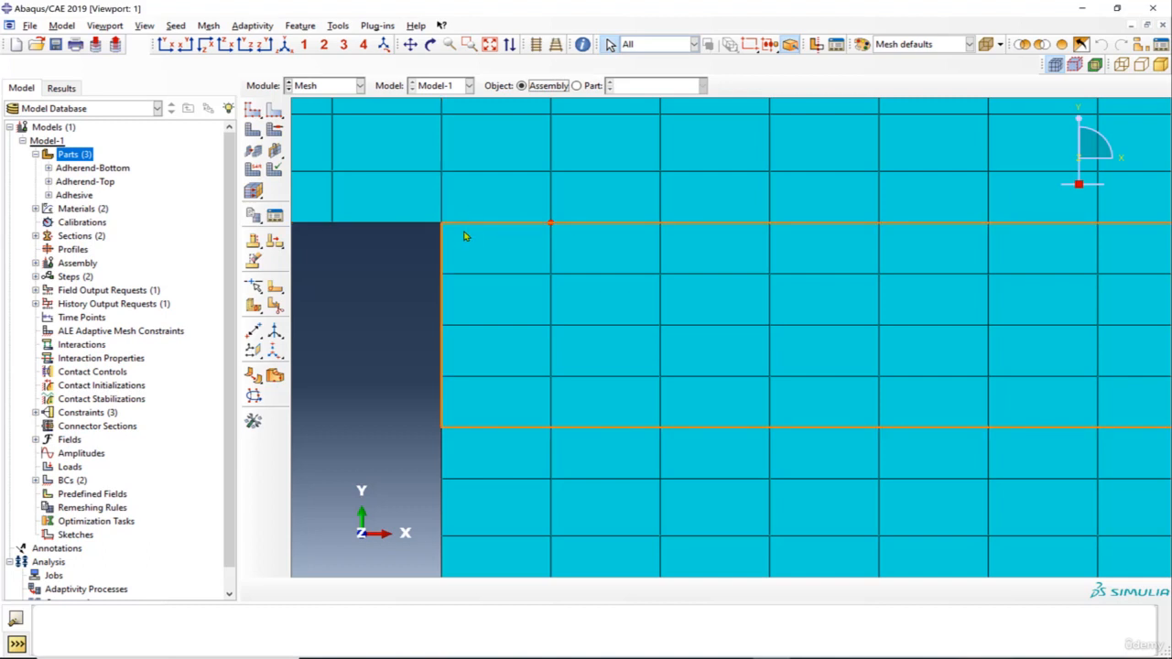
pyautogui.click(455, 199)
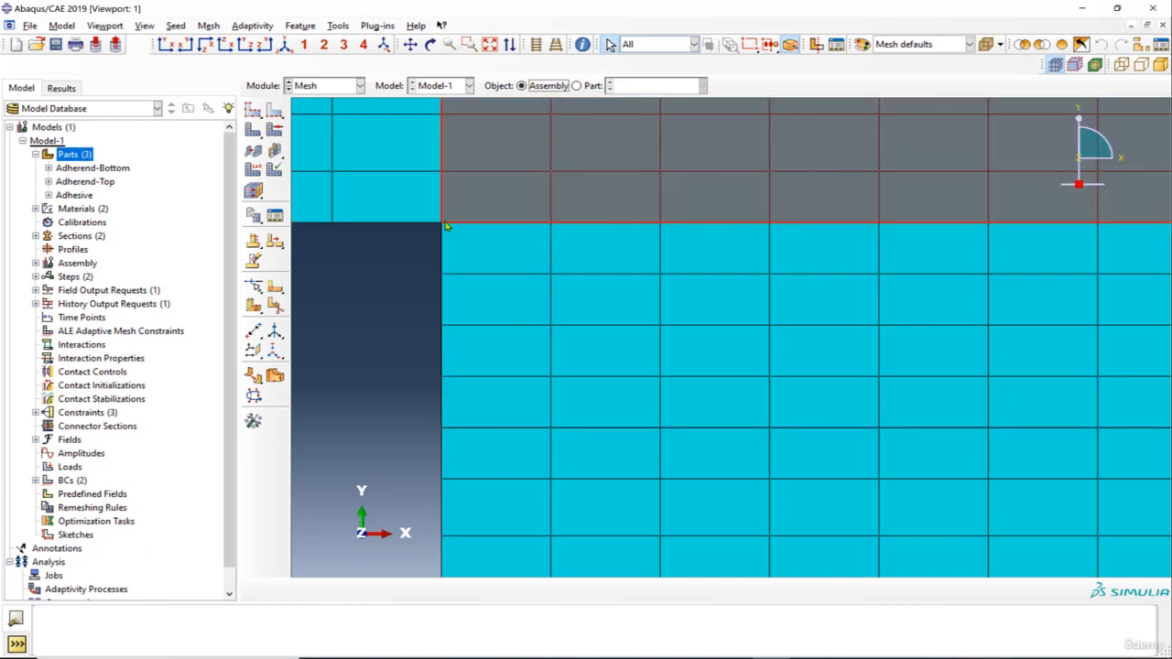
pyautogui.click(445, 223)
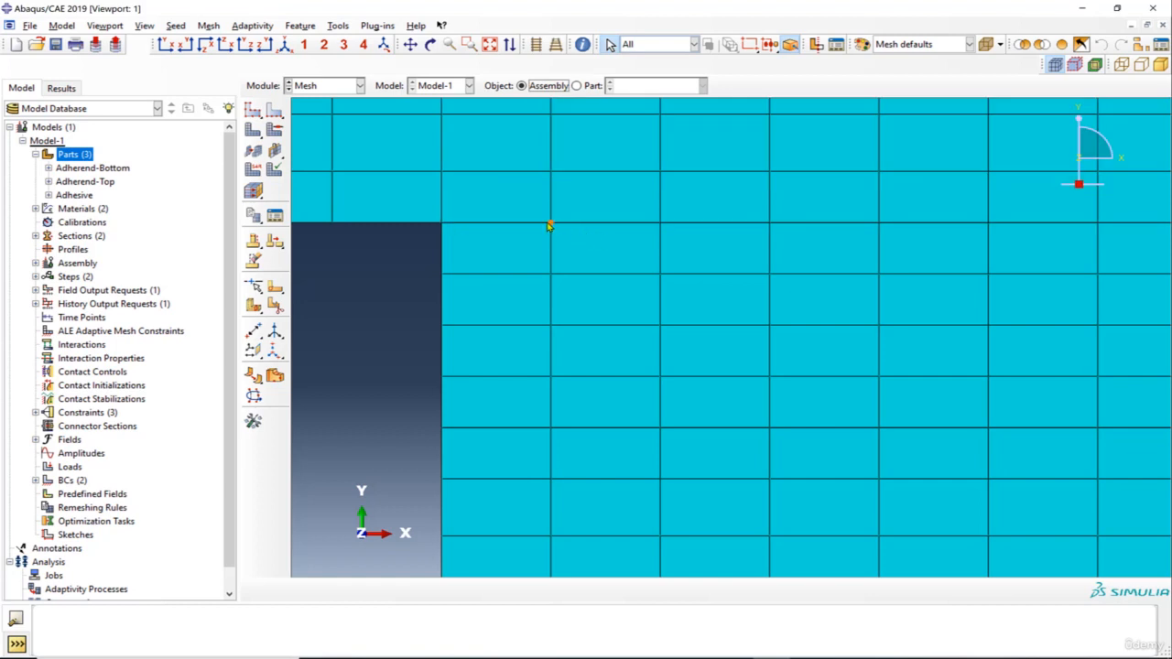
# Step: Check the shared corner node and neighbouring nodes where the adhesive meets the upper adherend, viewing the overlap's mesh as a whole
pyautogui.click(457, 234)
pyautogui.click(441, 223)
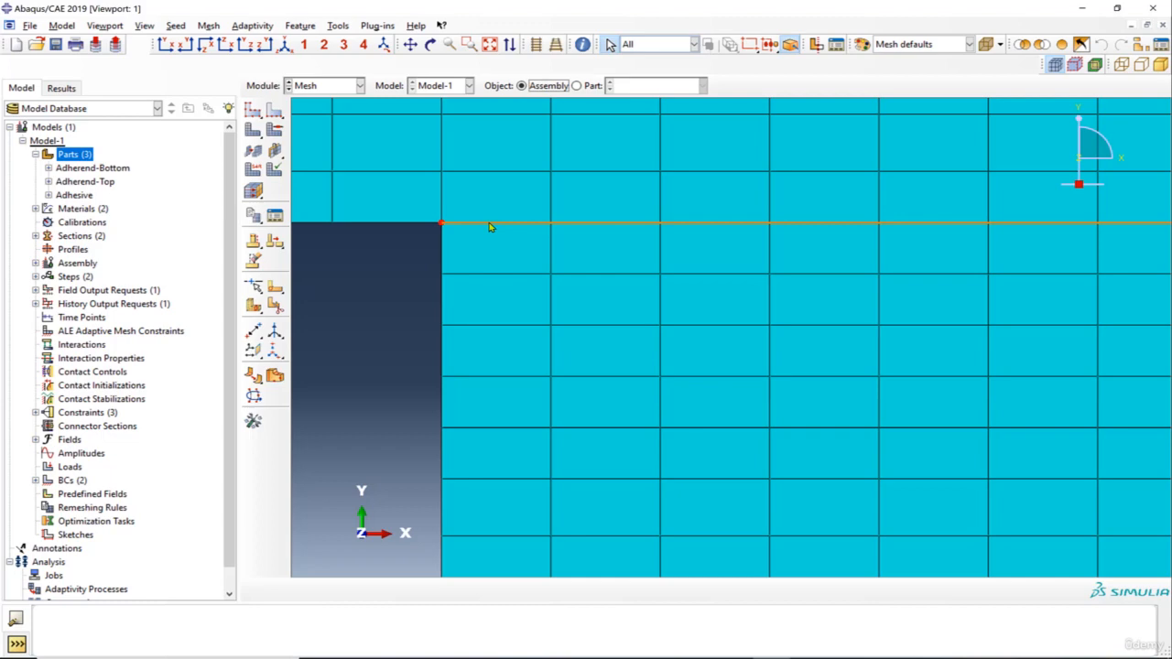
pyautogui.scroll(-4, 513, 244)
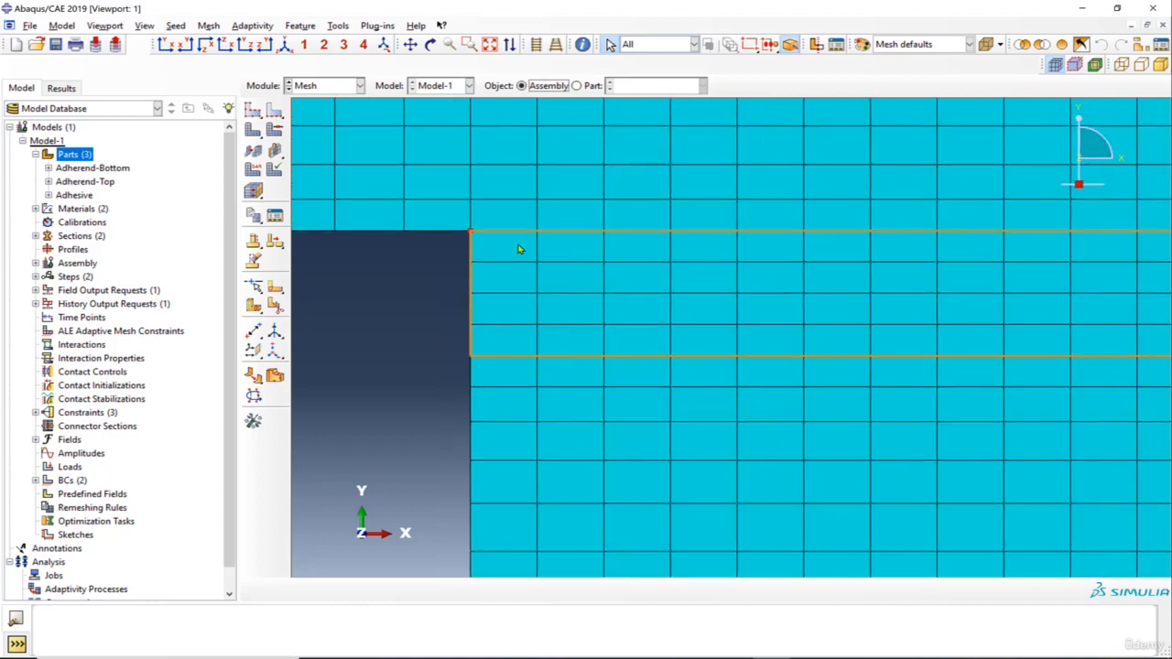
pyautogui.scroll(-4, 515, 247)
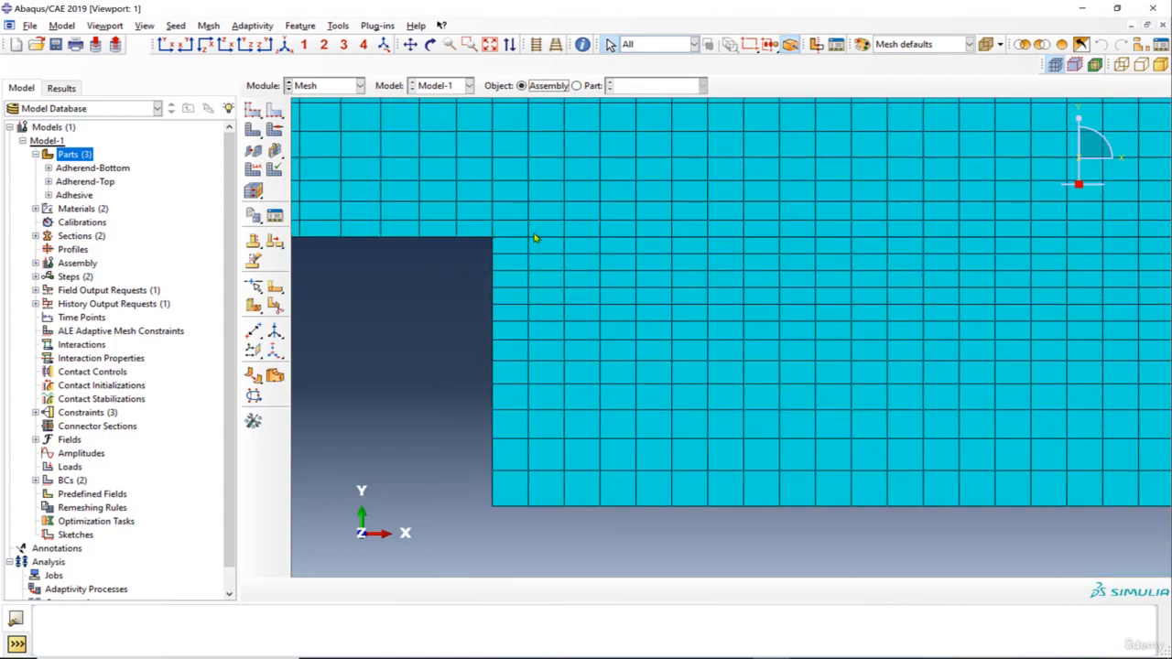
pyautogui.scroll(3, 527, 241)
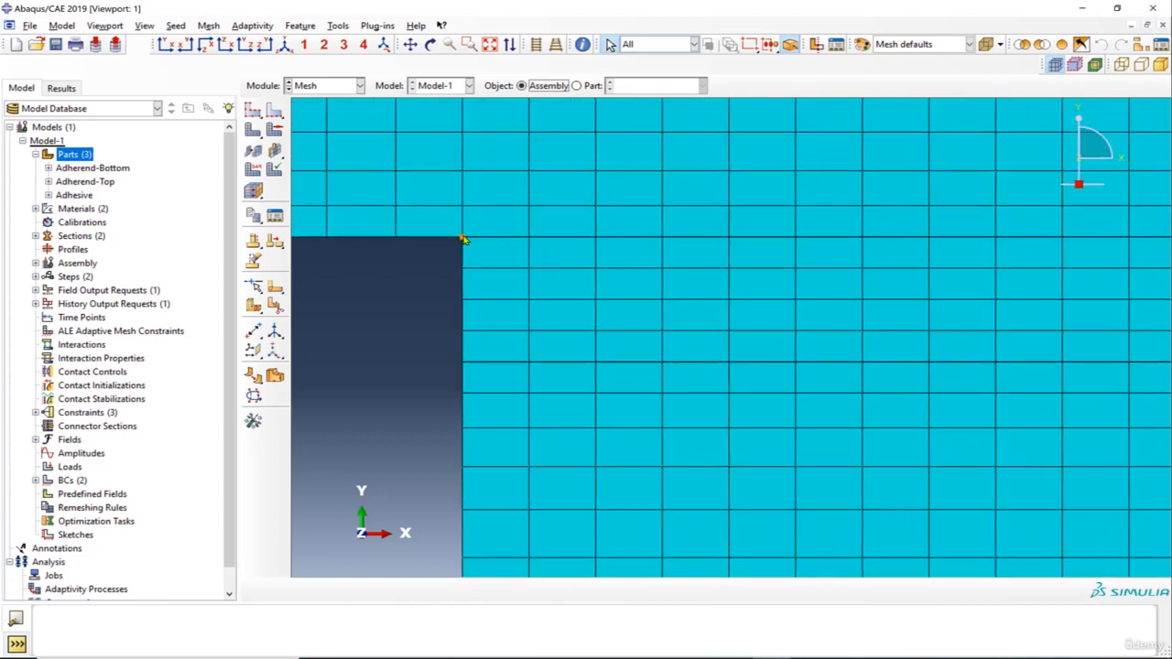
pyautogui.click(539, 238)
pyautogui.scroll(-6, 577, 304)
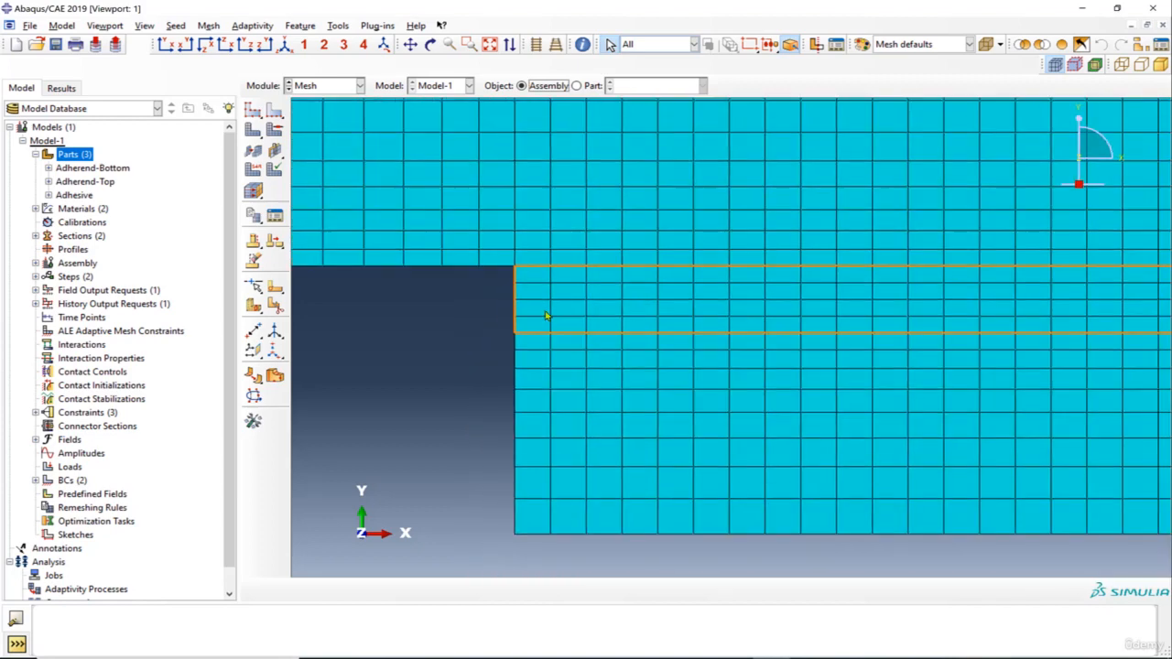
pyautogui.scroll(-4, 551, 314)
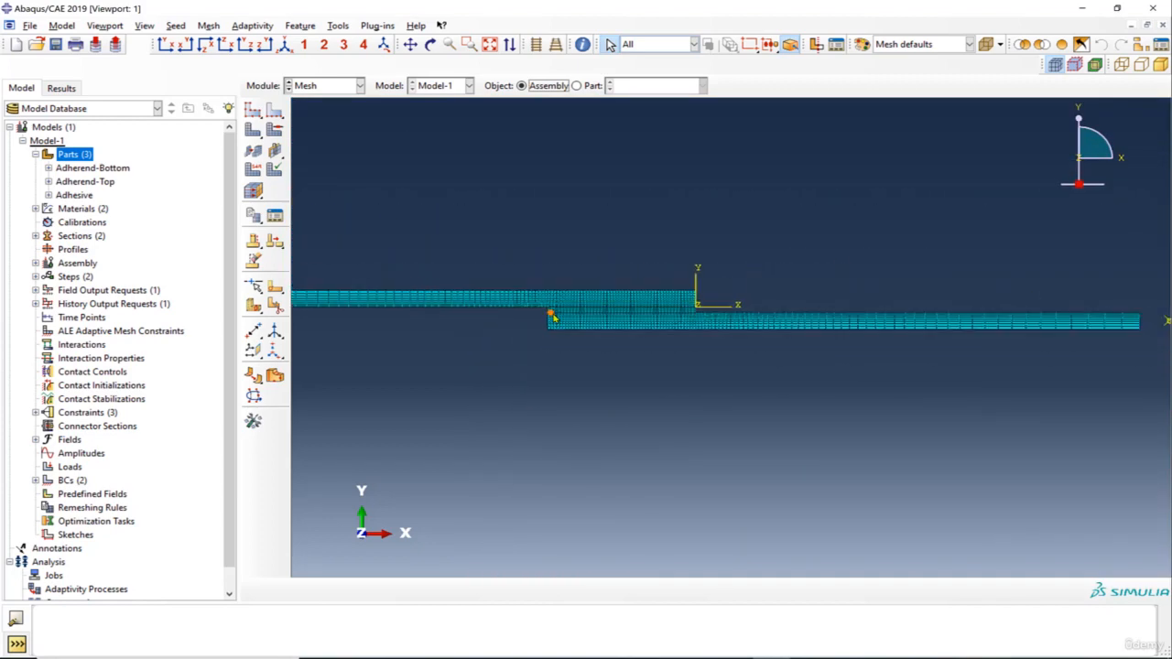
# Step: Switch to the Job module and create a full-analysis job named SLJ for Model-1, accepting the default job settings
pyautogui.click(335, 87)
pyautogui.click(329, 209)
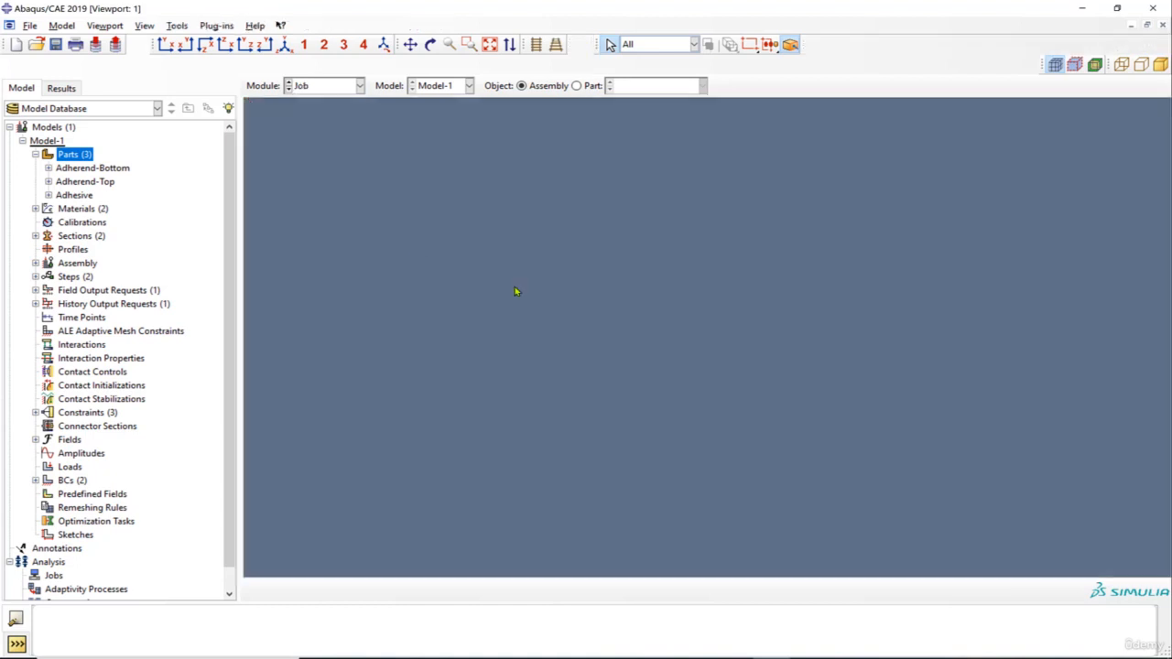
pyautogui.scroll(-1, 708, 346)
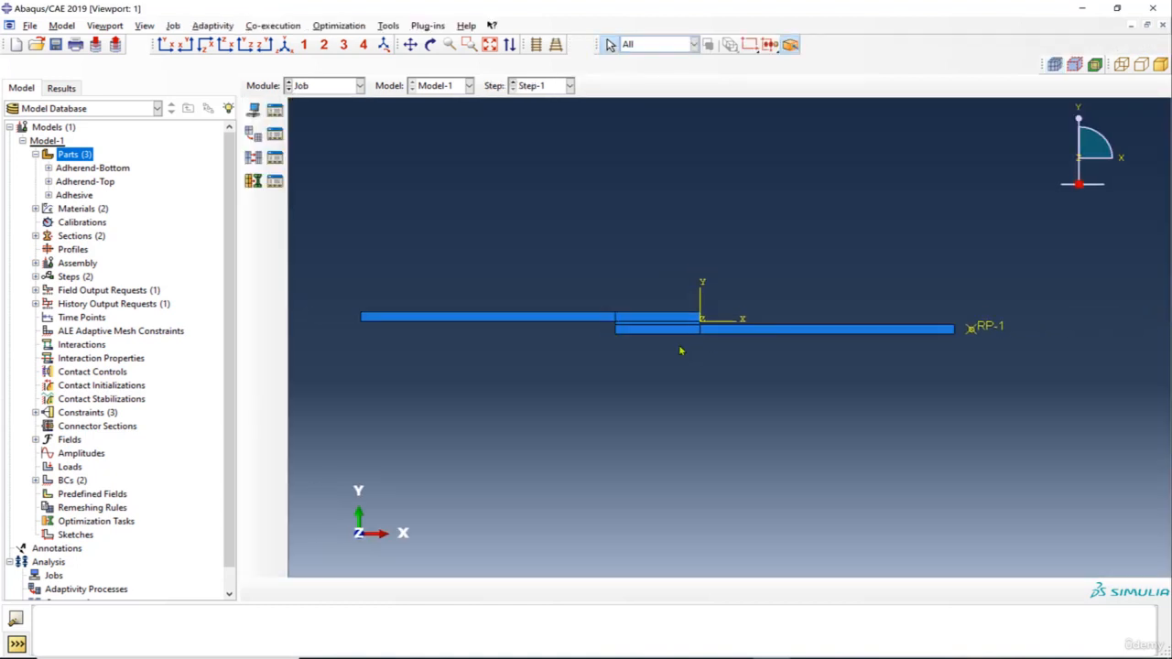
pyautogui.scroll(-2, 160, 486)
pyautogui.click(55, 553)
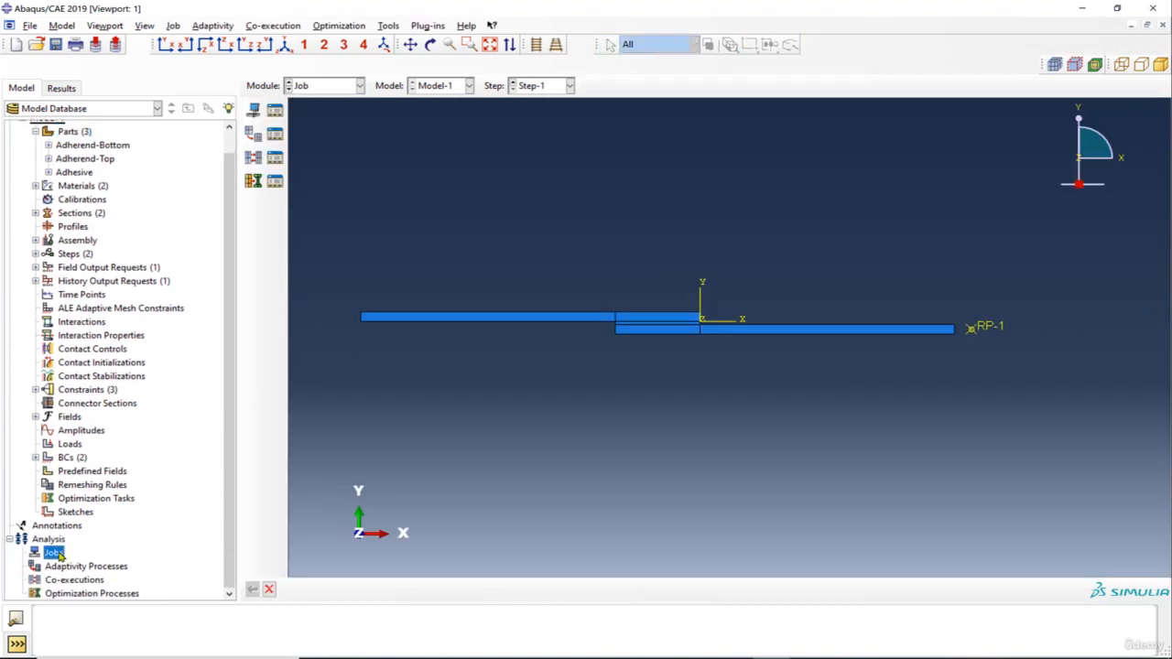
pyautogui.rightClick(57, 555)
pyautogui.click(77, 590)
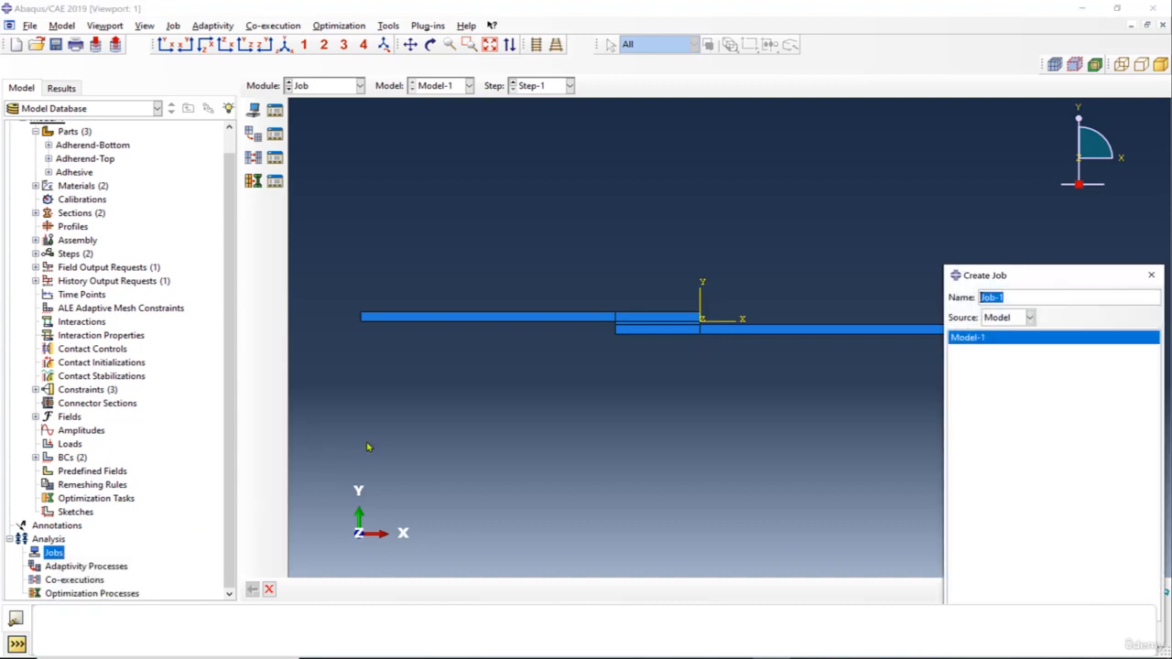
pyautogui.moveTo(1036, 283); pyautogui.dragTo(463, 187)
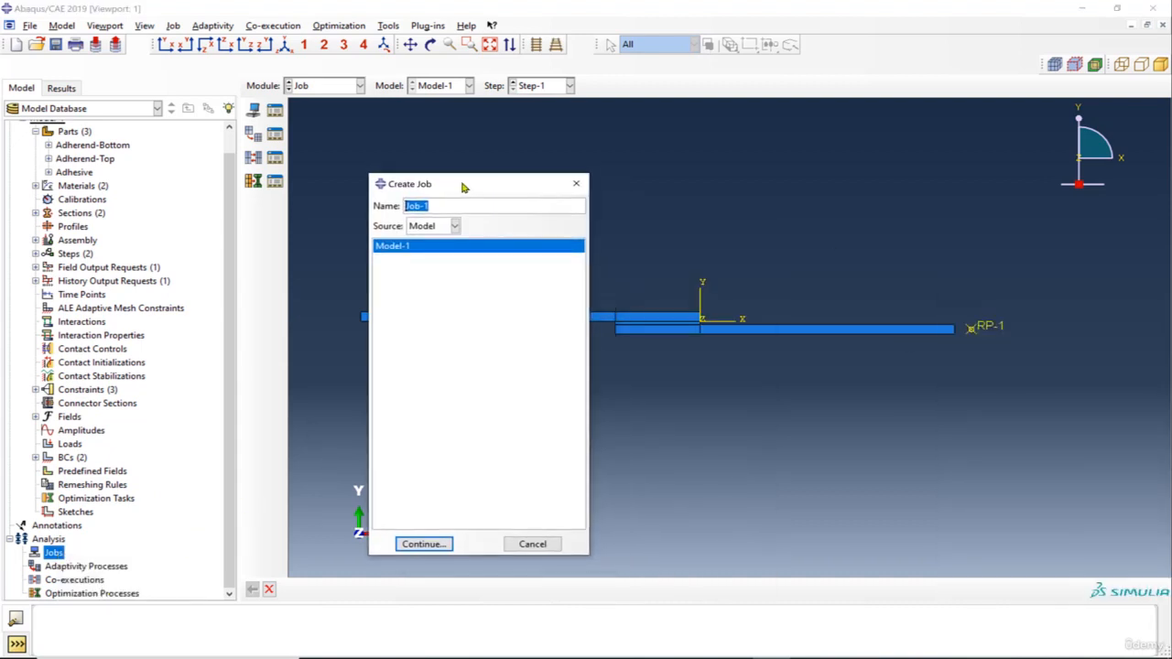
pyautogui.write('SLJ')
pyautogui.click(428, 545)
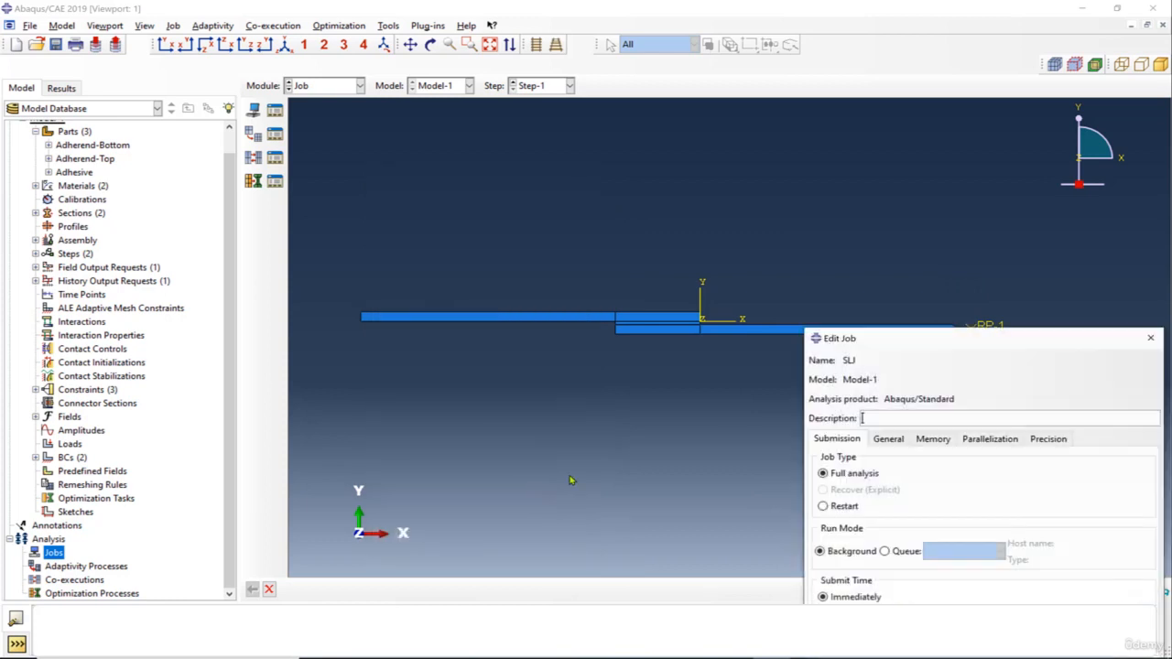
pyautogui.moveTo(879, 338); pyautogui.dragTo(402, 162)
pyautogui.click(417, 504)
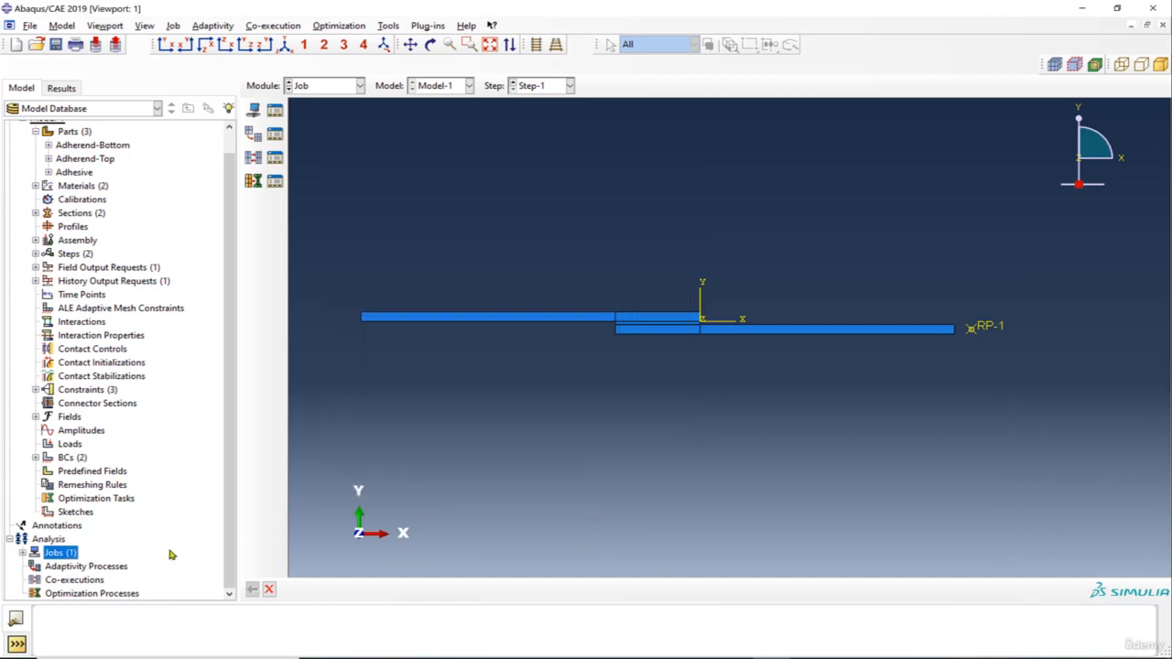
# Step: Submit the SLJ job for analysis
pyautogui.click(22, 553)
pyautogui.click(51, 567)
pyautogui.rightClick(50, 567)
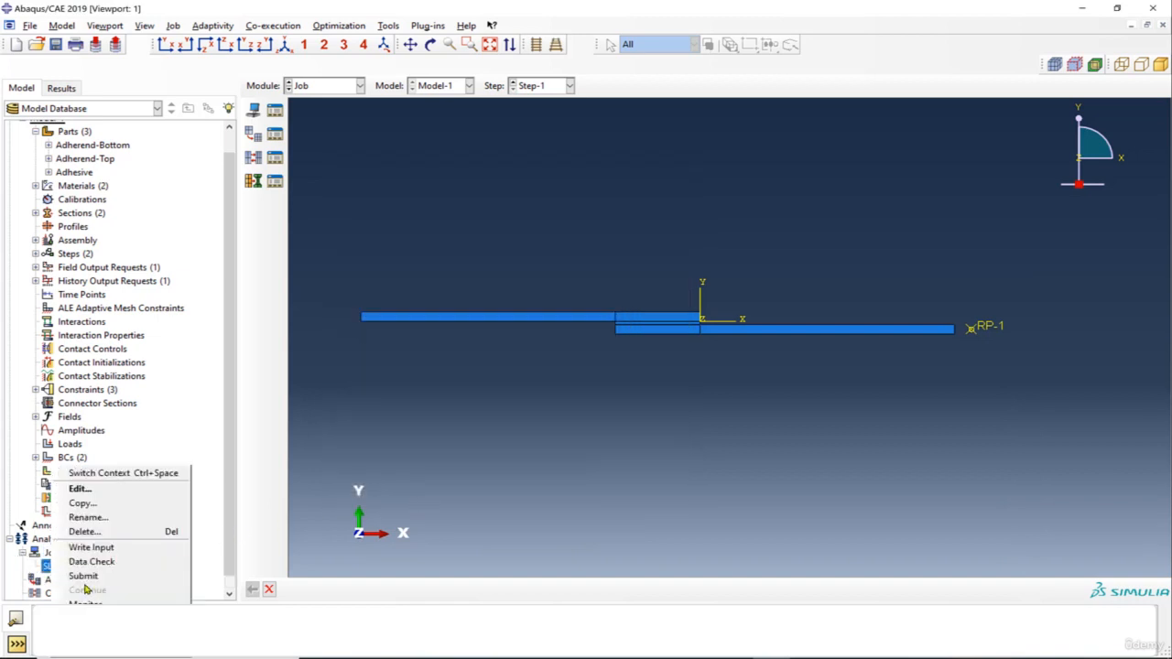
pyautogui.click(92, 573)
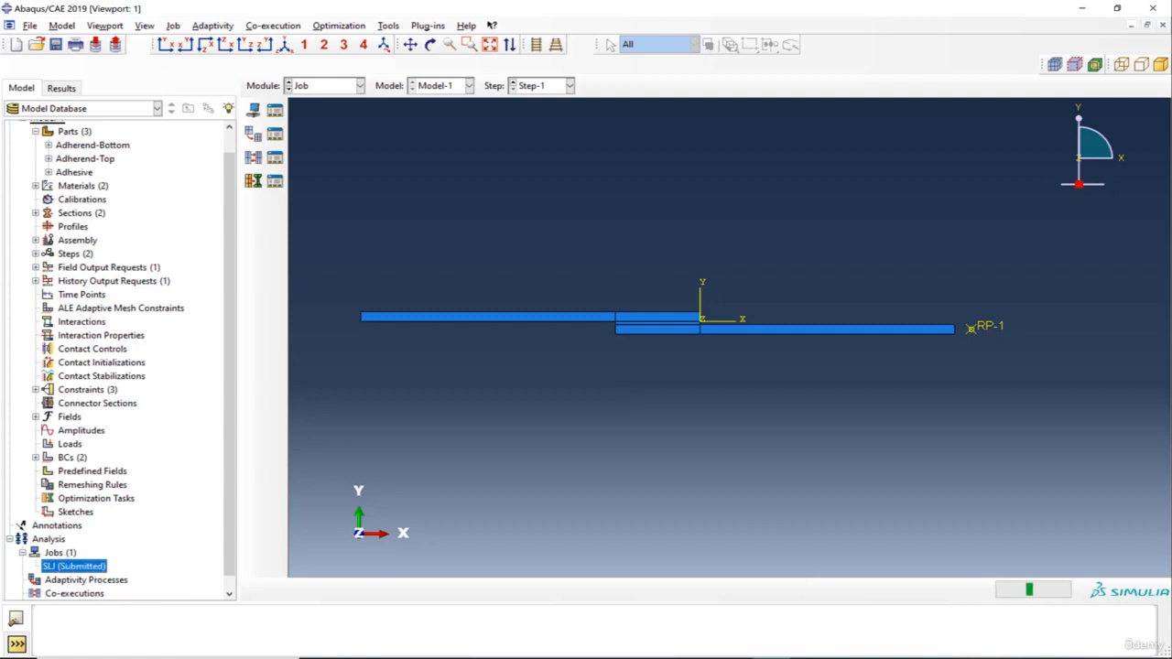
# Step: Monitor the SLJ job's log and increments until the analysis finishes, and close the monitor
pyautogui.rightClick(66, 570)
pyautogui.click(91, 596)
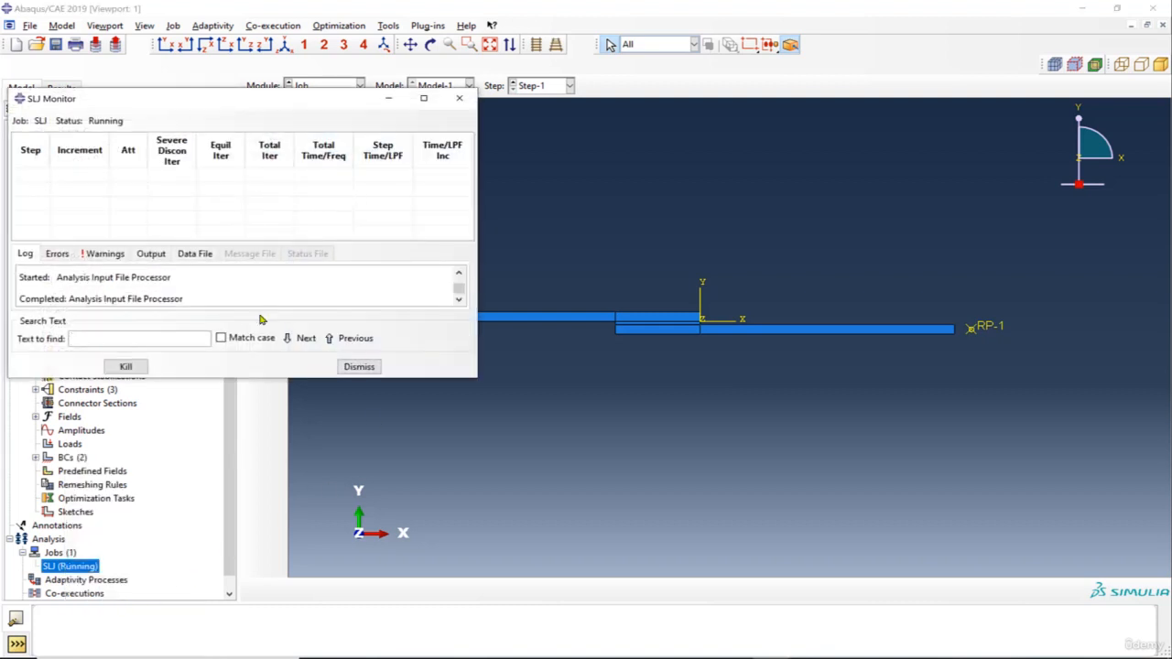
pyautogui.moveTo(258, 378); pyautogui.dragTo(258, 453)
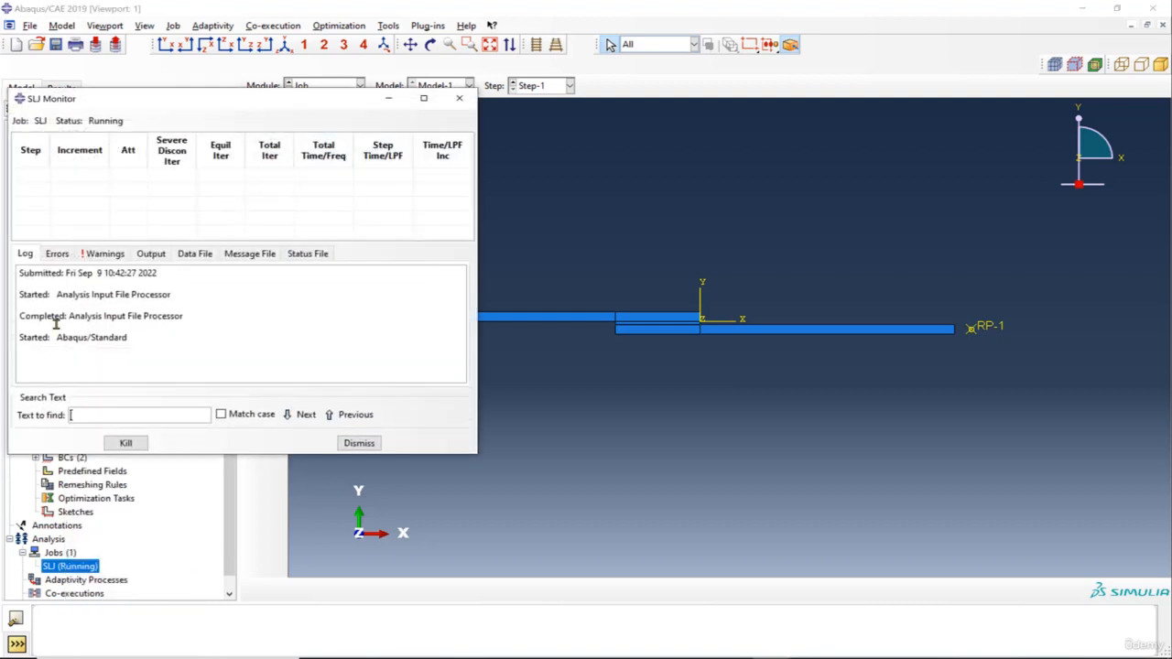
pyautogui.moveTo(160, 98); pyautogui.dragTo(513, 93)
pyautogui.moveTo(371, 311); pyautogui.dragTo(538, 311)
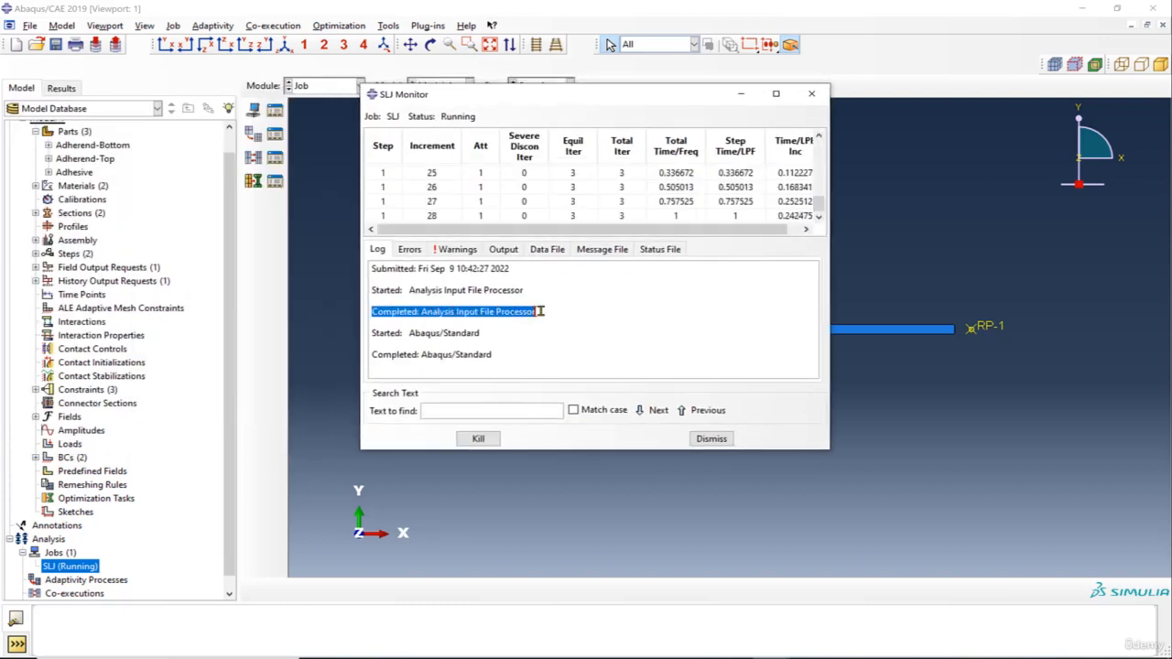
pyautogui.moveTo(818, 199); pyautogui.dragTo(832, 231)
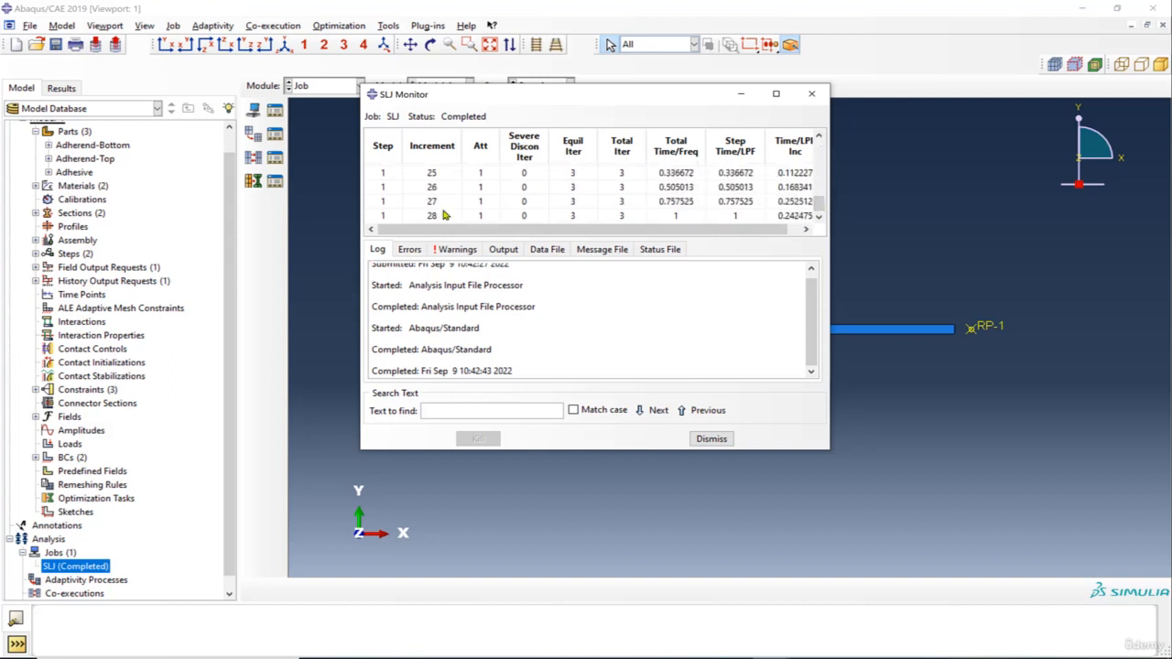
pyautogui.click(712, 440)
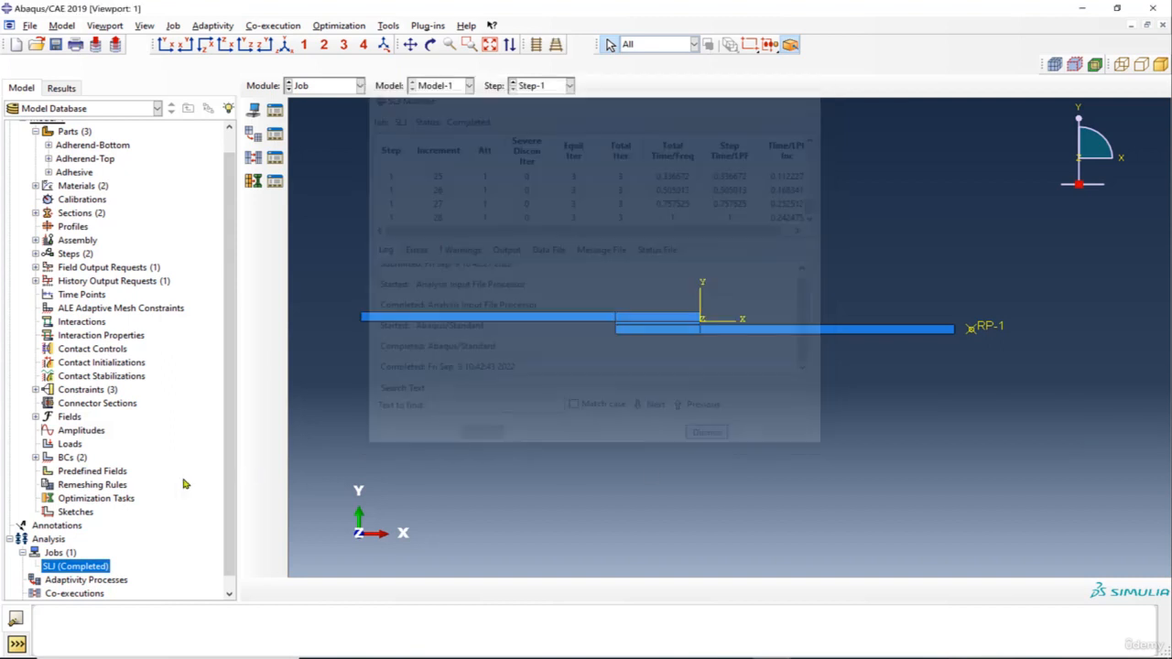
# Step: Open the SLJ job's results and plot the Mises stress contours on the deformed shape
pyautogui.rightClick(75, 566)
pyautogui.click(118, 619)
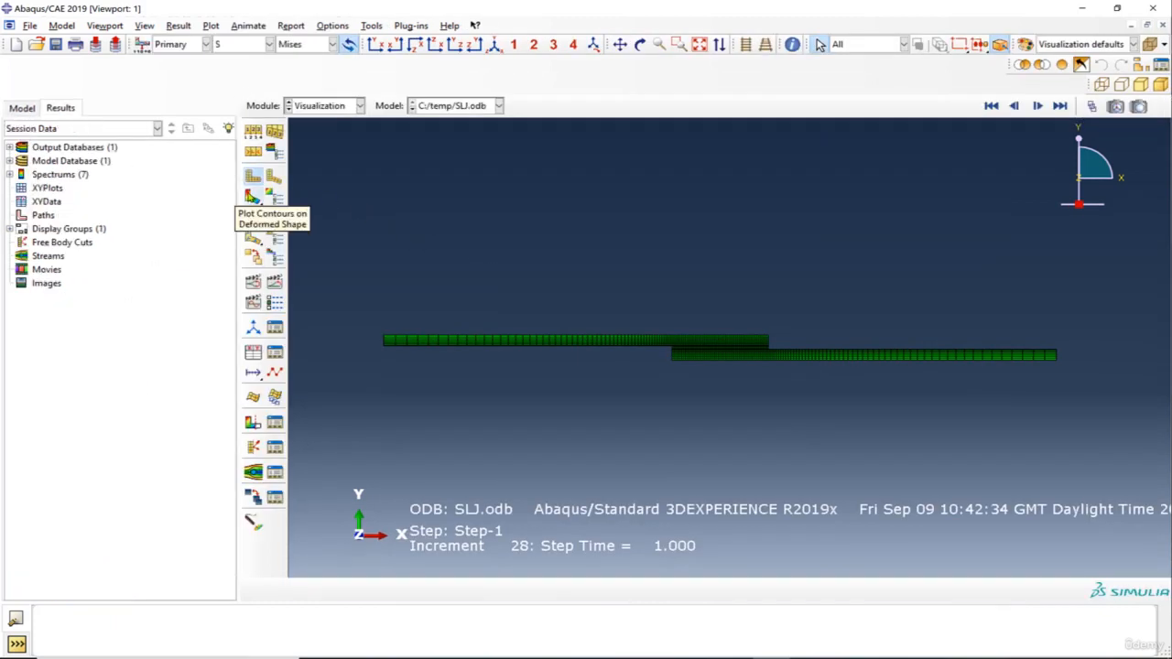
pyautogui.click(252, 196)
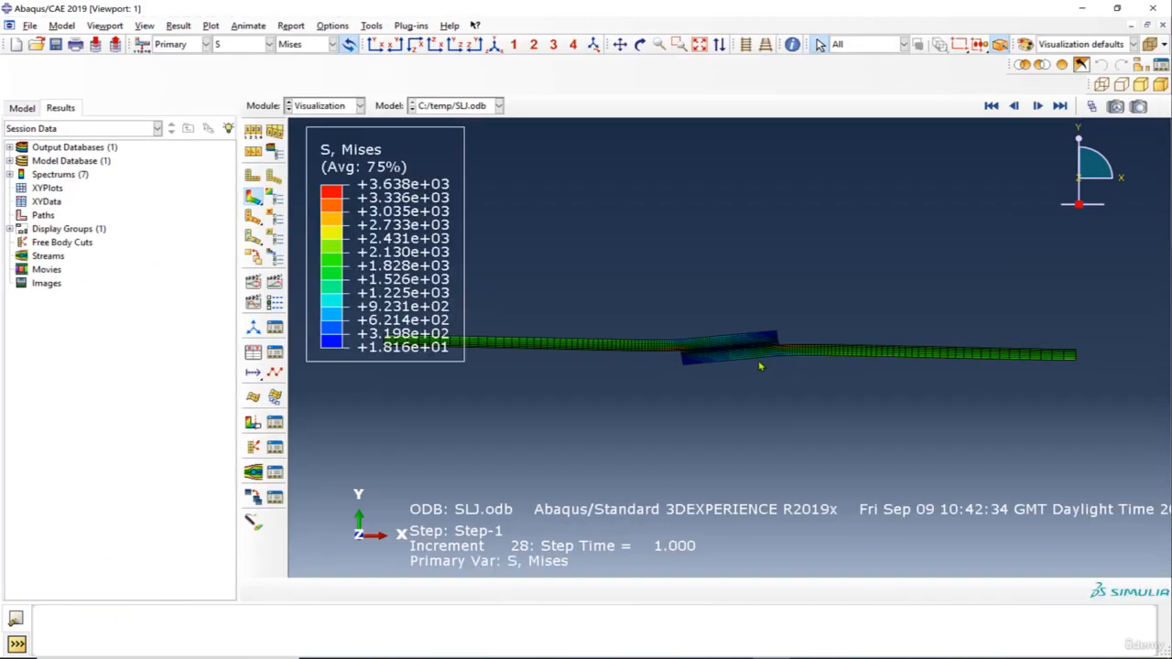
# Step: Examine the Mises stress distribution along the overlap and around the adhesive corner at its left end
pyautogui.scroll(5, 759, 366)
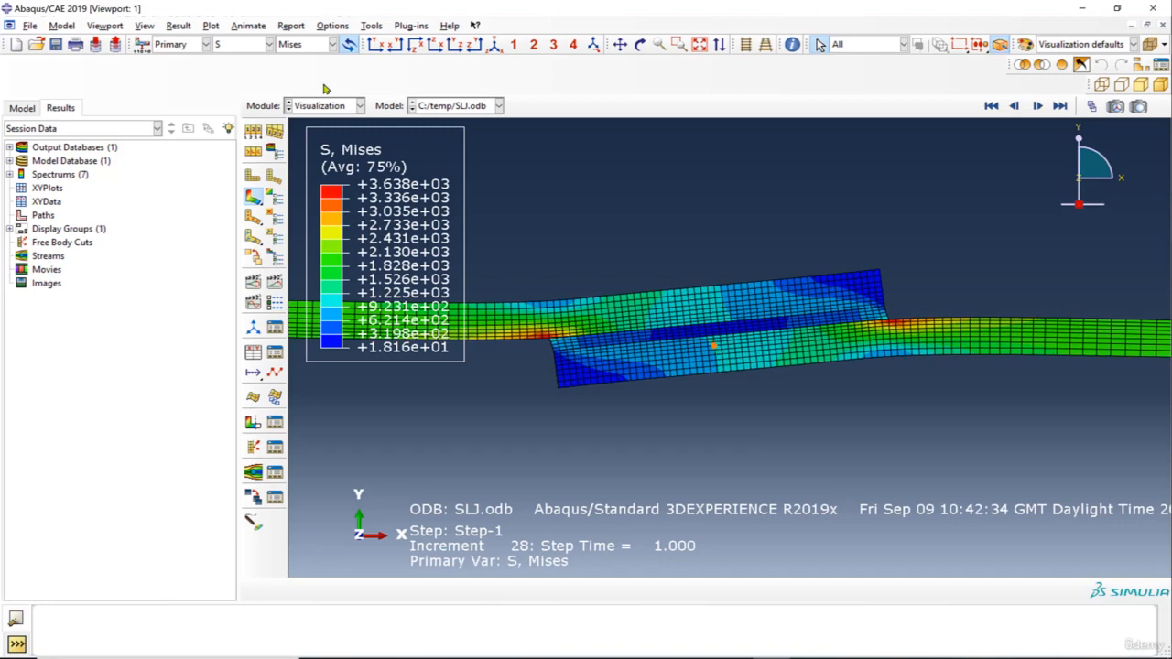
pyautogui.scroll(-1, 693, 348)
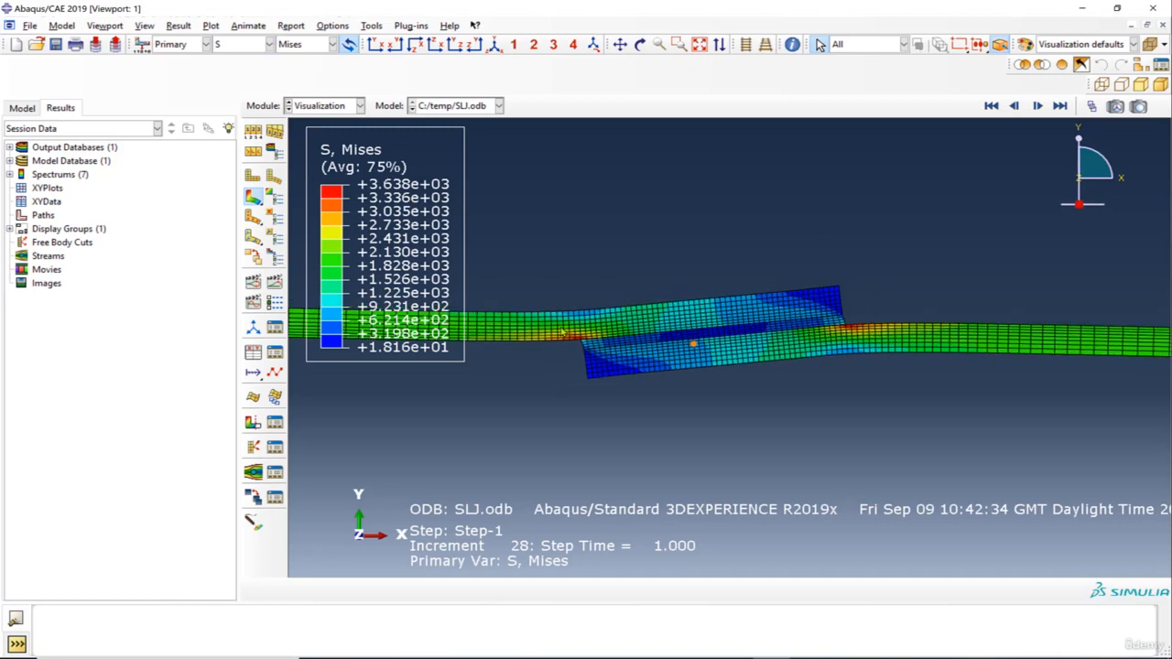
pyautogui.scroll(5, 579, 337)
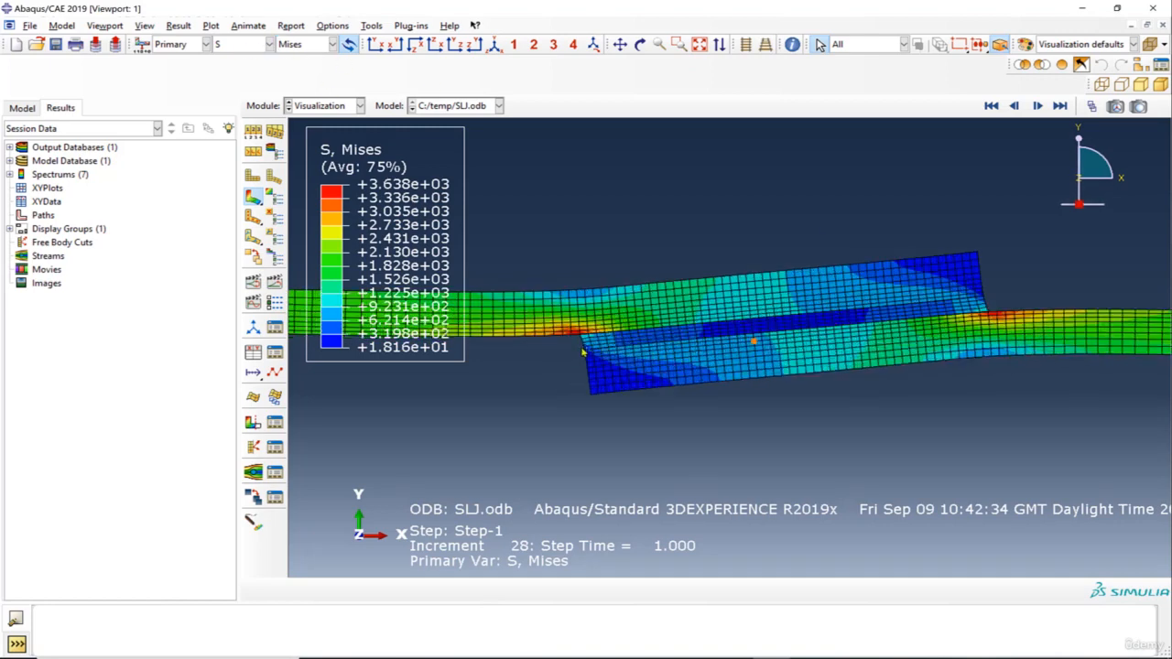
pyautogui.scroll(4, 582, 335)
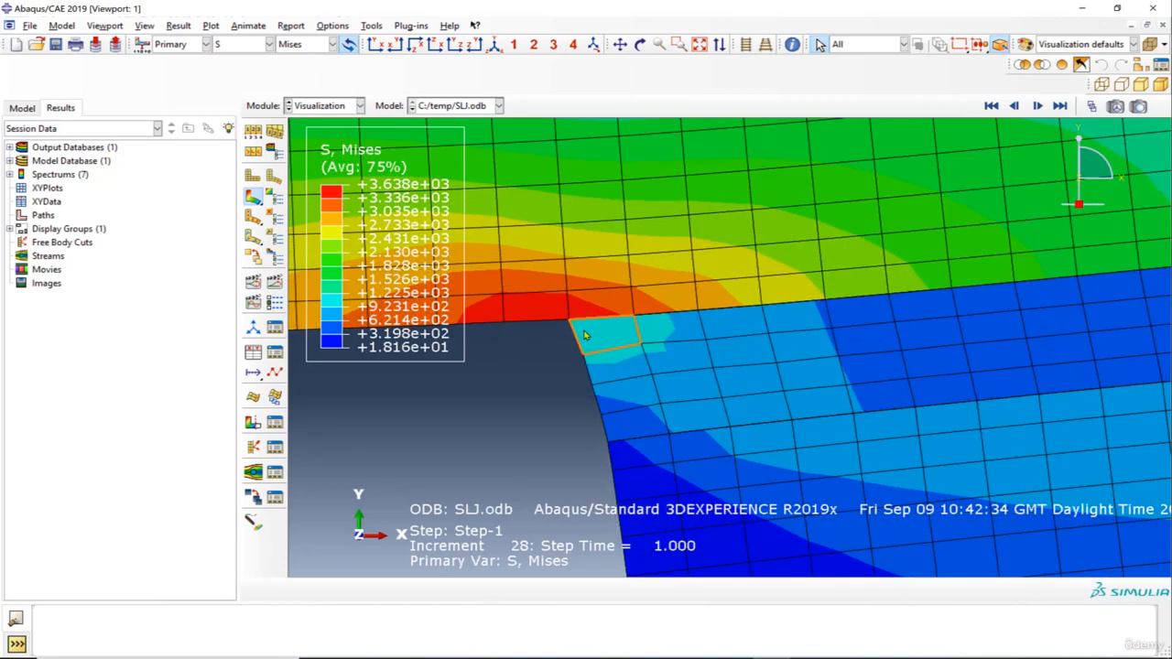
pyautogui.scroll(-1, 550, 301)
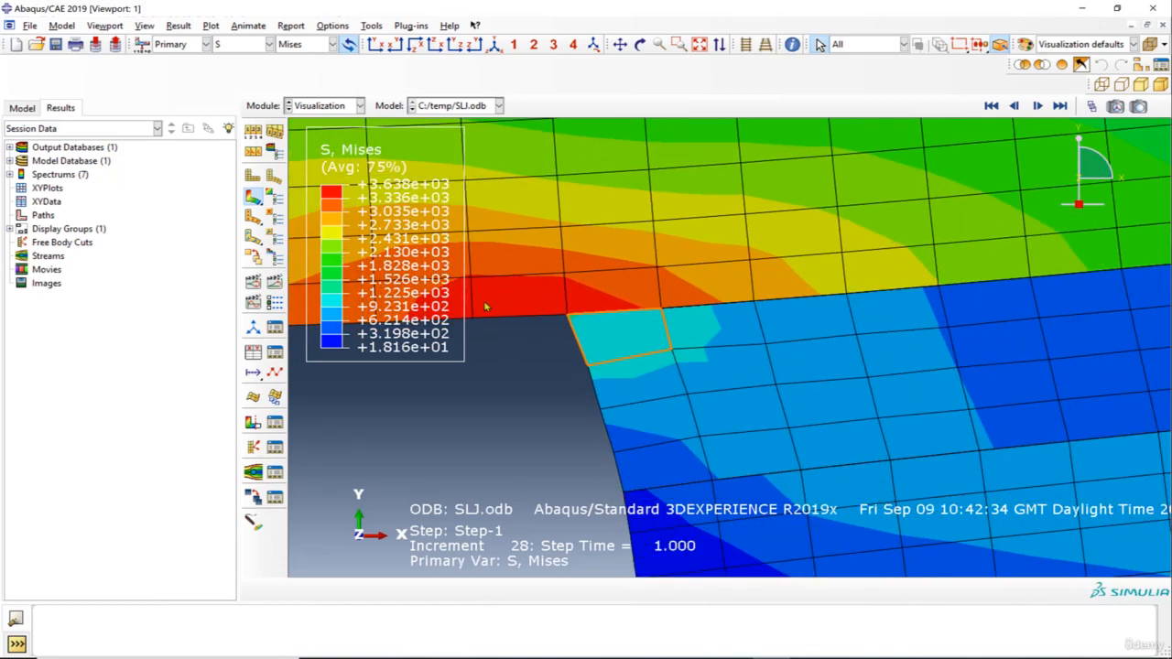
pyautogui.scroll(-5, 505, 286)
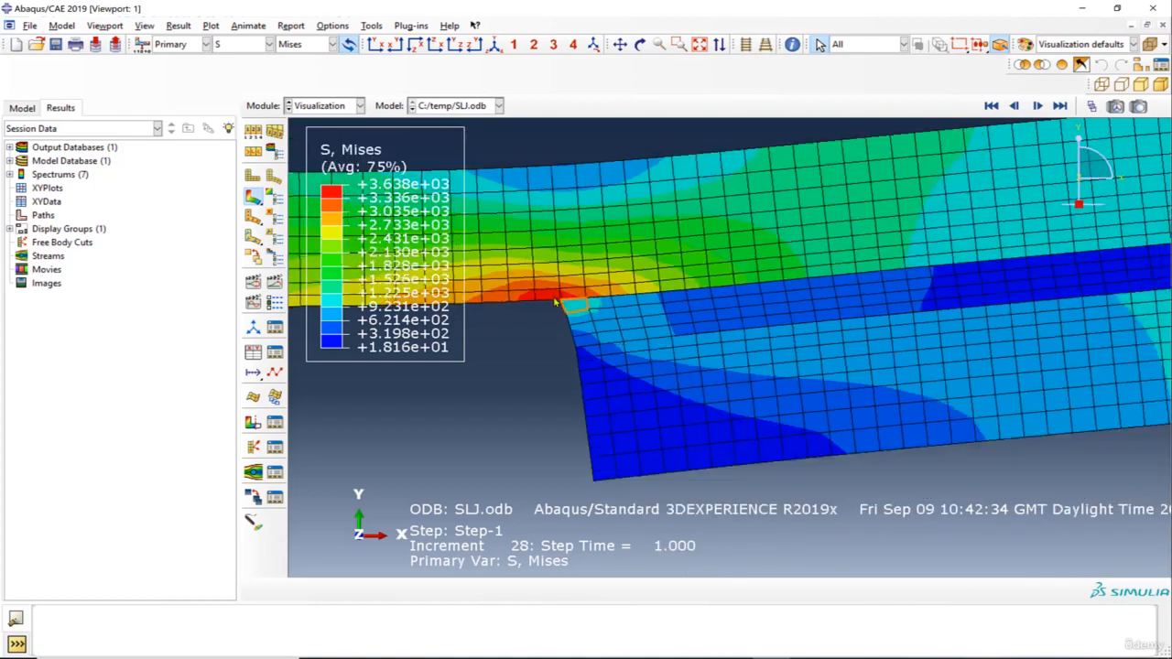
pyautogui.scroll(-5, 552, 297)
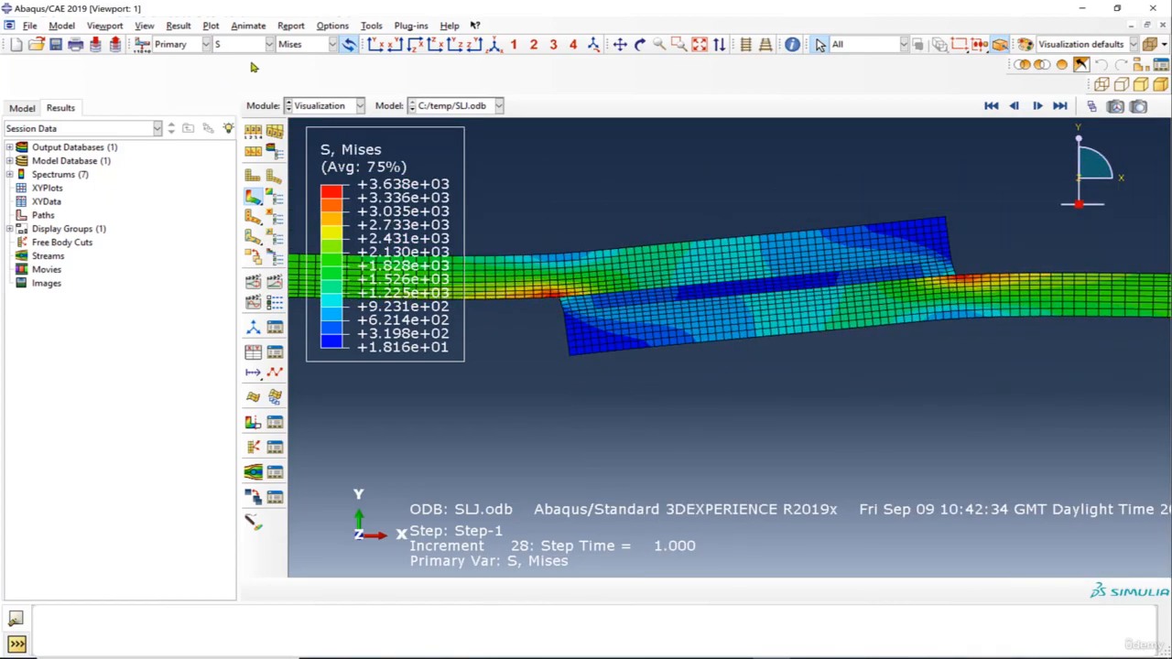
# Step: Change the plotted stress component to S22 on the deformed joint
pyautogui.click(300, 45)
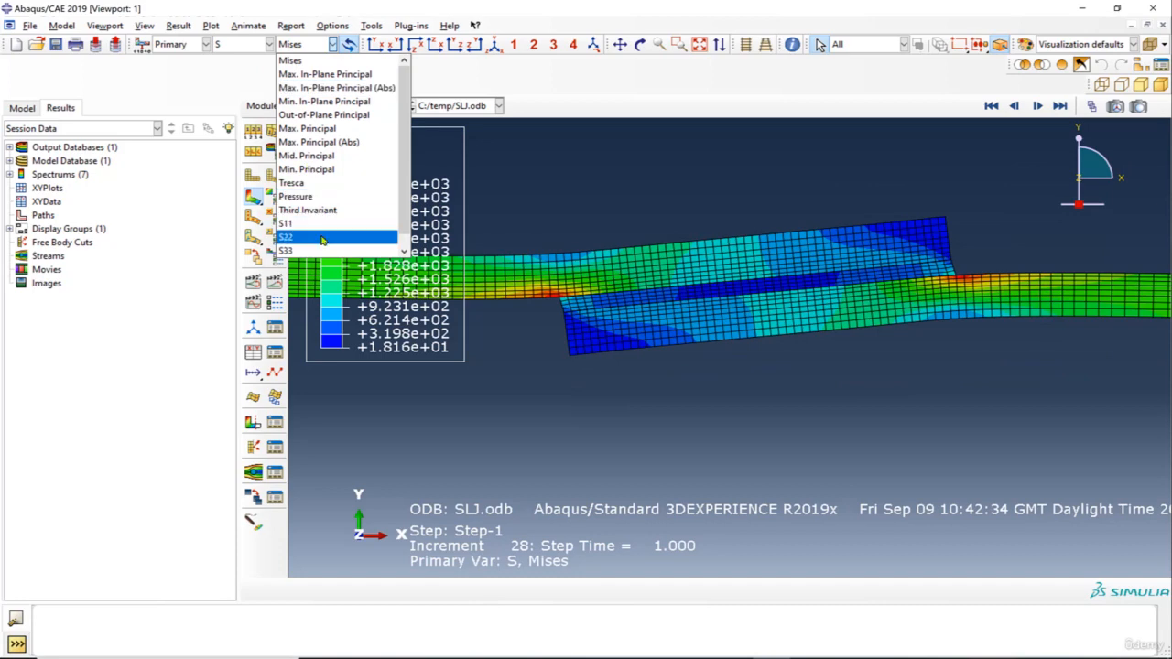
pyautogui.click(311, 224)
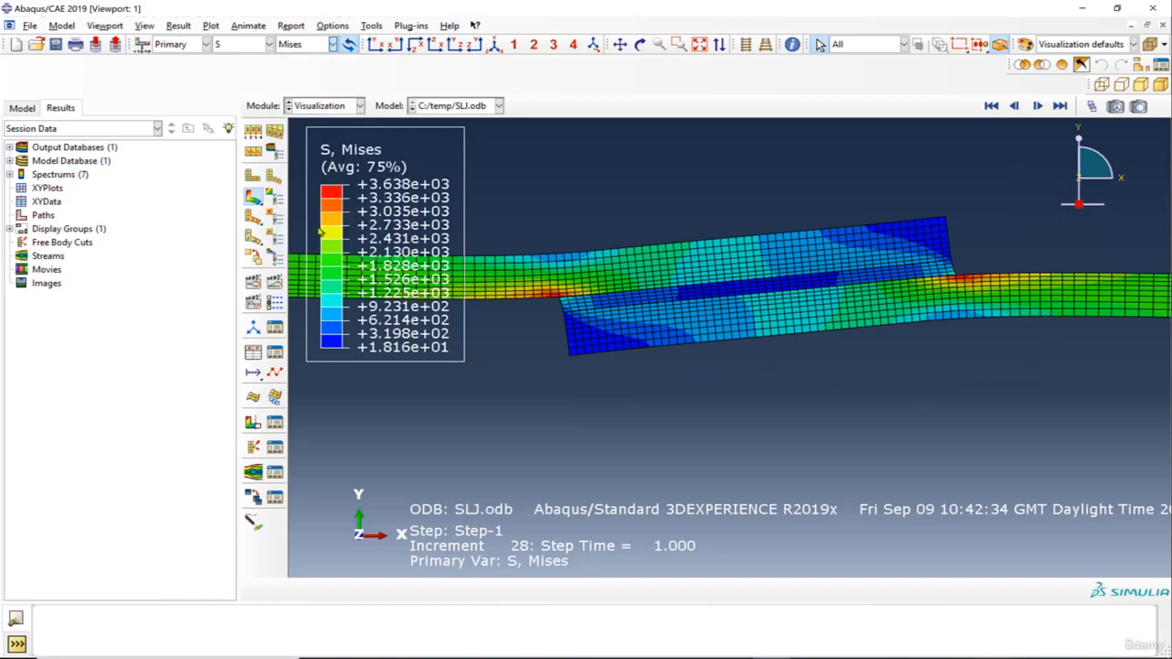
pyautogui.click(300, 46)
pyautogui.click(307, 237)
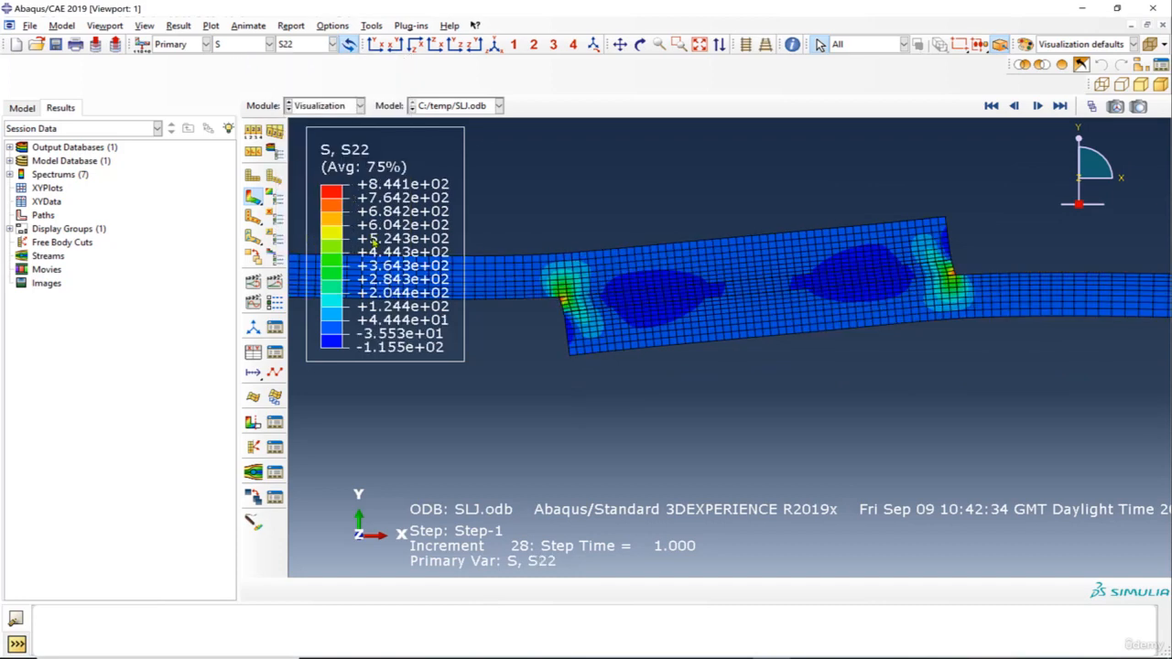
# Step: Inspect the S22 stress concentration in the adhesive's corner element at the left end of the overlap
pyautogui.scroll(5, 586, 293)
pyautogui.scroll(3, 569, 305)
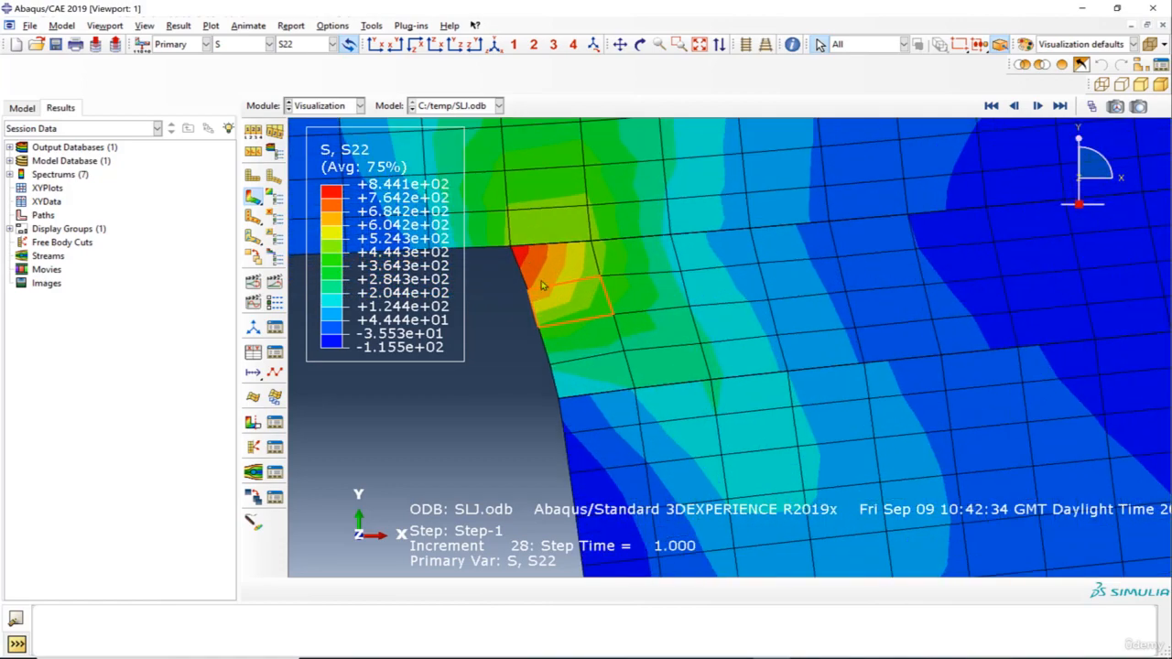
pyautogui.click(525, 257)
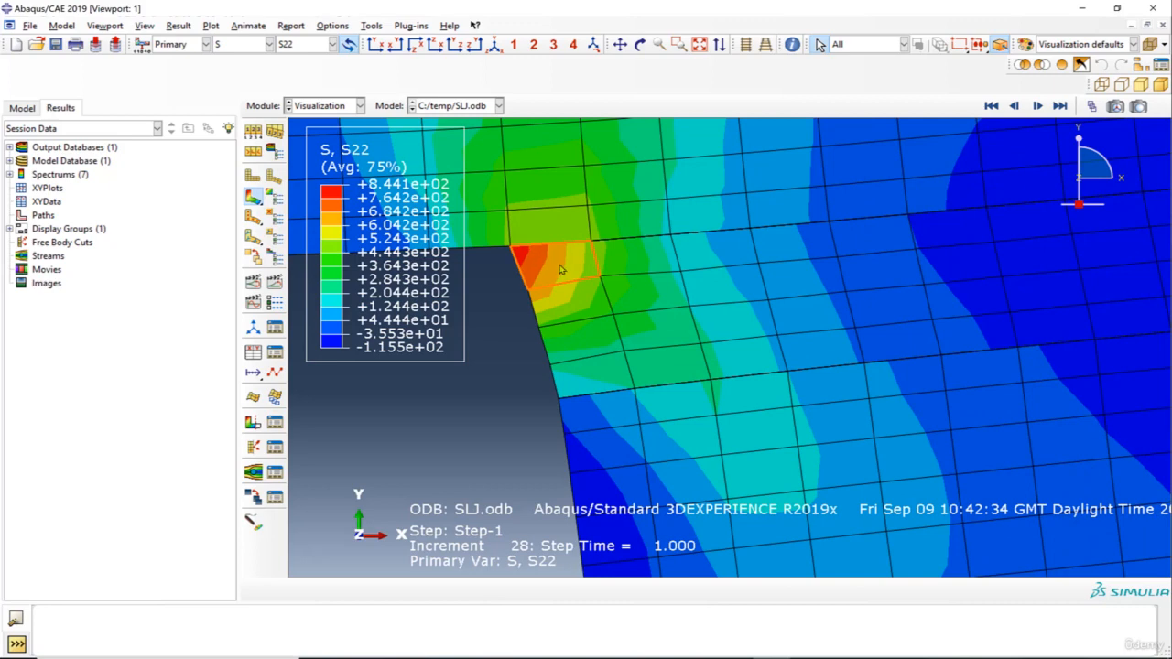
pyautogui.scroll(-3, 542, 257)
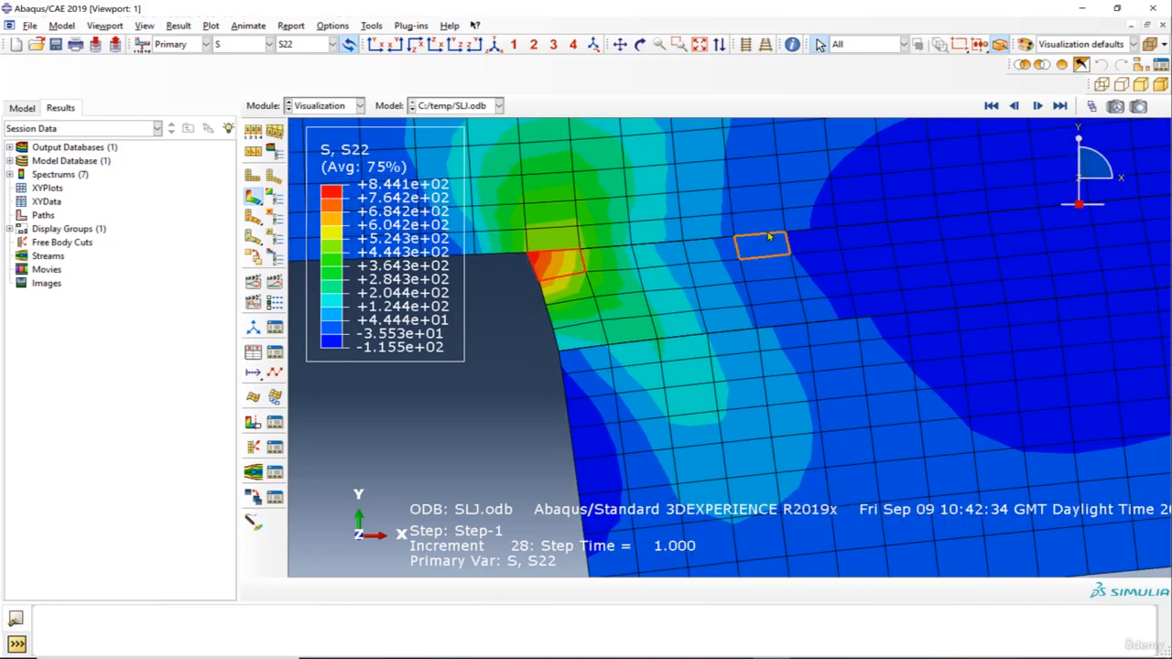
# Step: Change the plotted stress component to S12 and examine the shear stress at the adhesive's left corner and along the overlap
pyautogui.scroll(-3, 759, 244)
pyautogui.scroll(4, 723, 263)
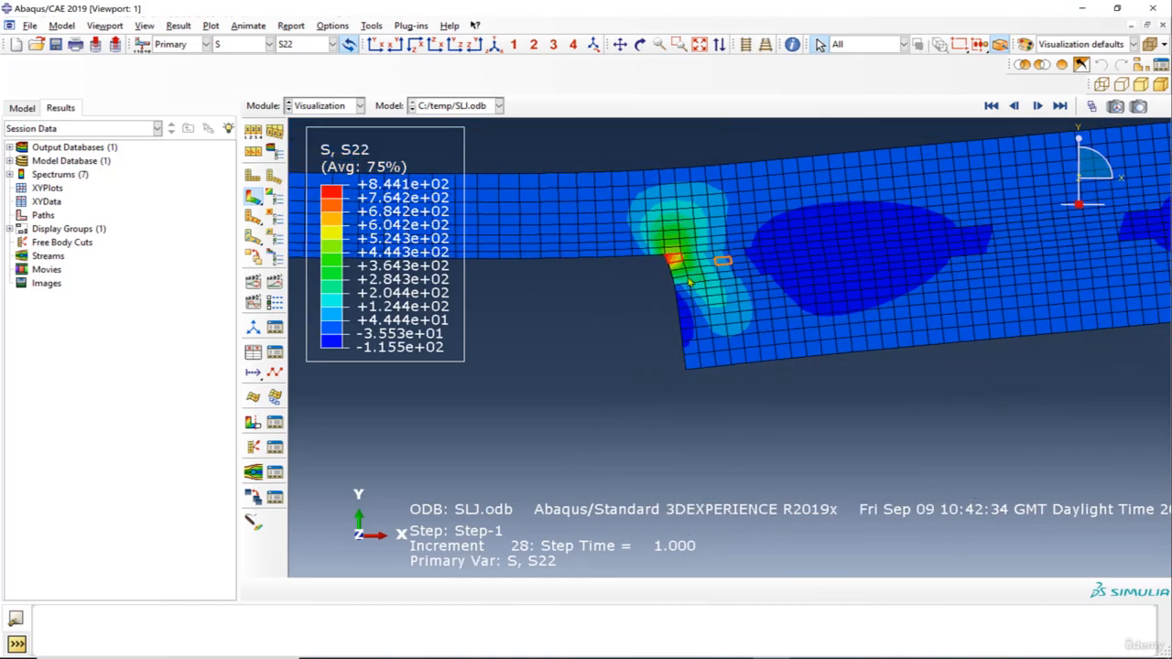
pyautogui.scroll(1, 632, 256)
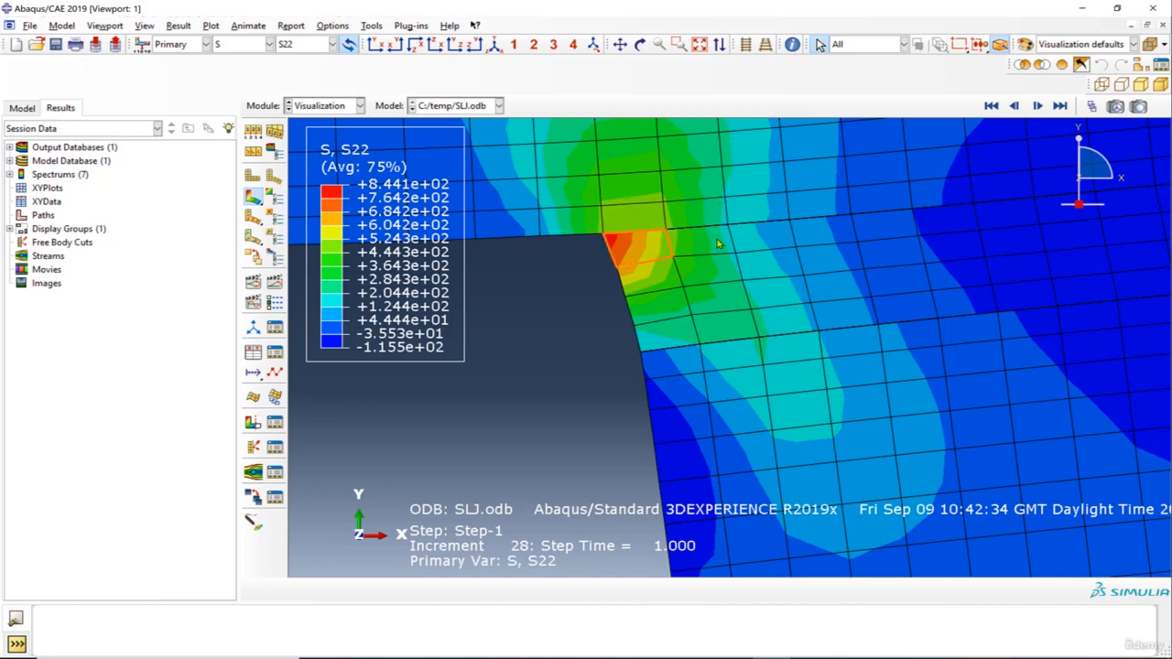
pyautogui.scroll(-3, 654, 234)
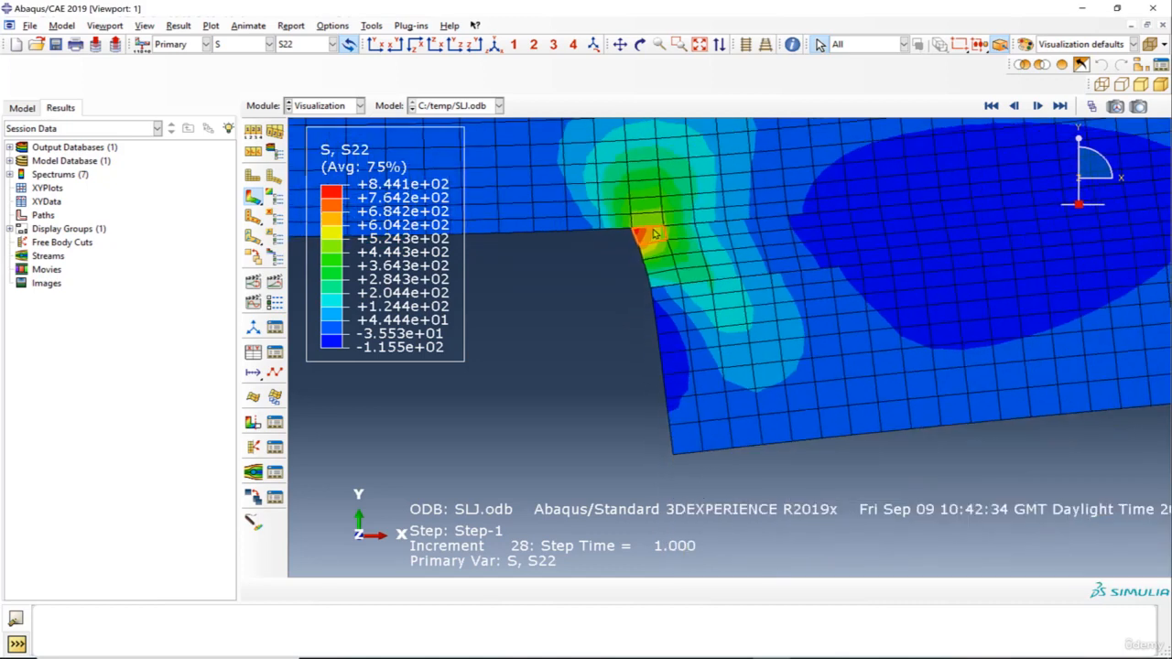
pyautogui.scroll(-2, 653, 234)
pyautogui.click(309, 44)
pyautogui.scroll(-1, 313, 250)
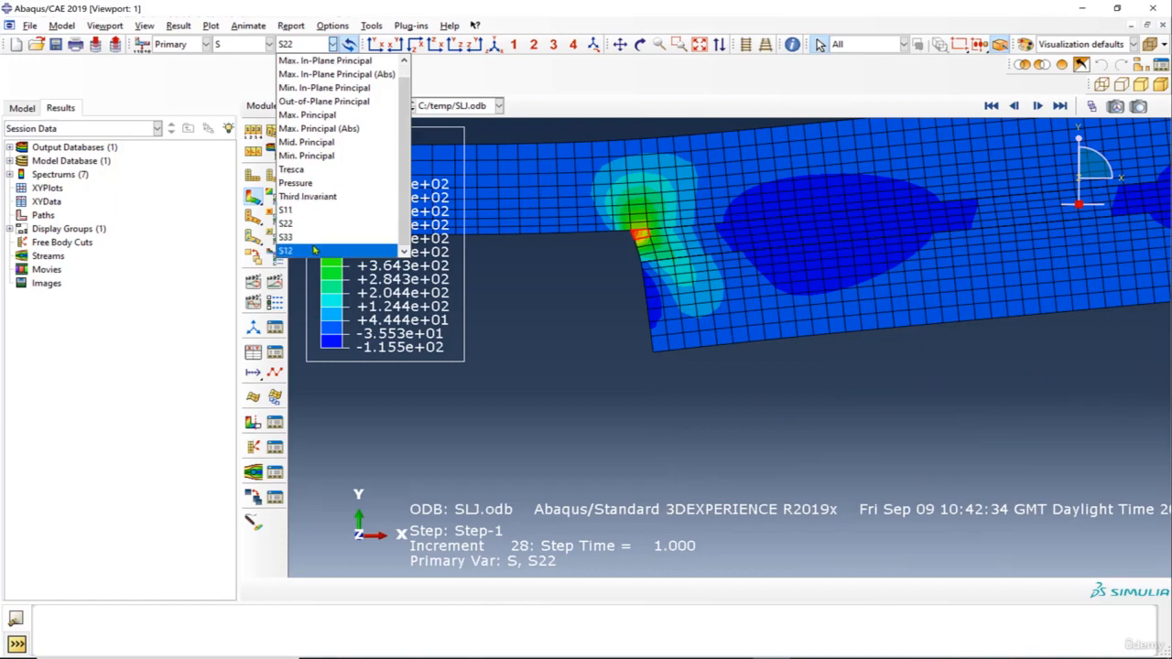
pyautogui.click(314, 250)
pyautogui.scroll(3, 702, 242)
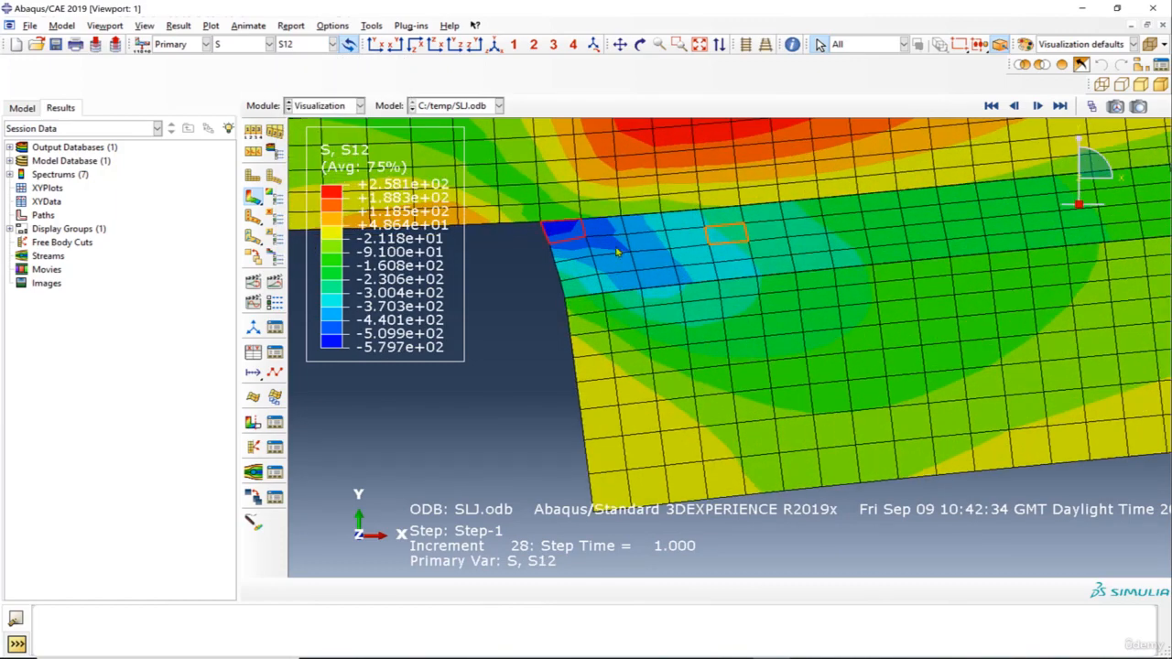
pyautogui.scroll(-4, 606, 280)
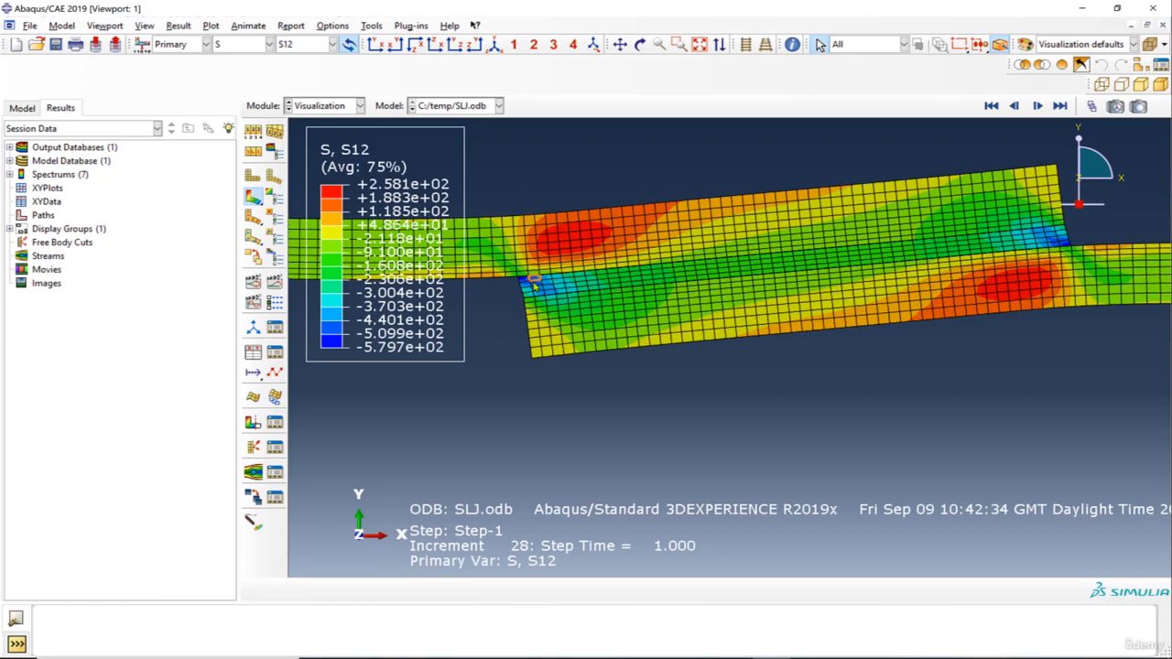
# Step: Create a node list path named mid-adhesive
pyautogui.doubleClick(42, 216)
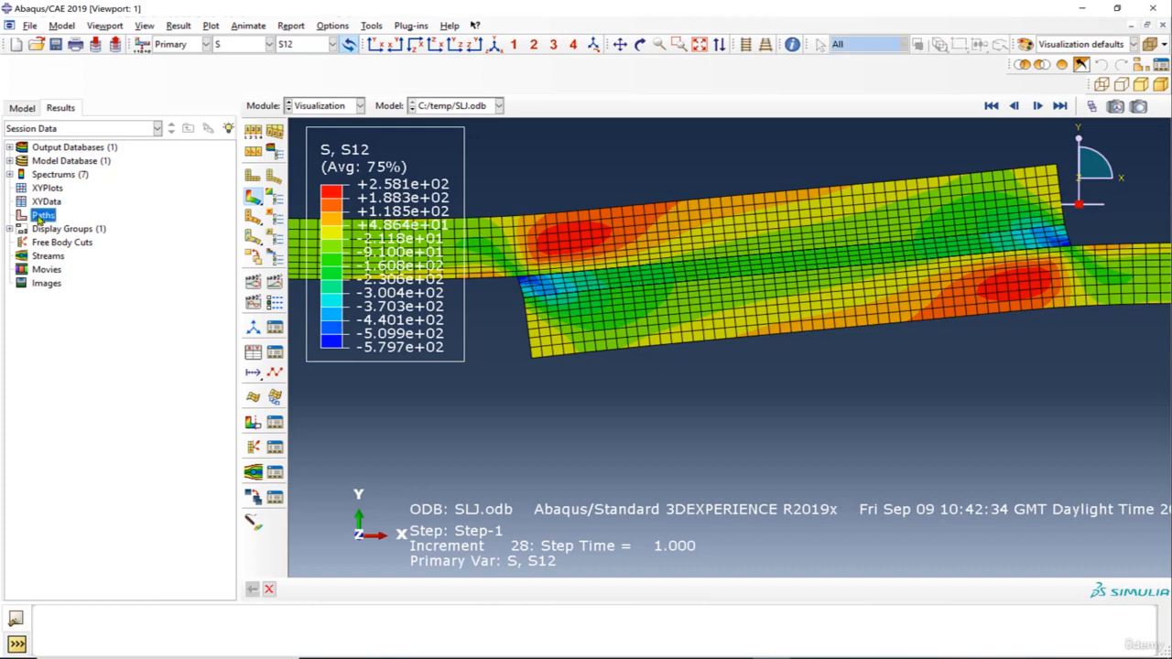
pyautogui.scroll(-3, 801, 353)
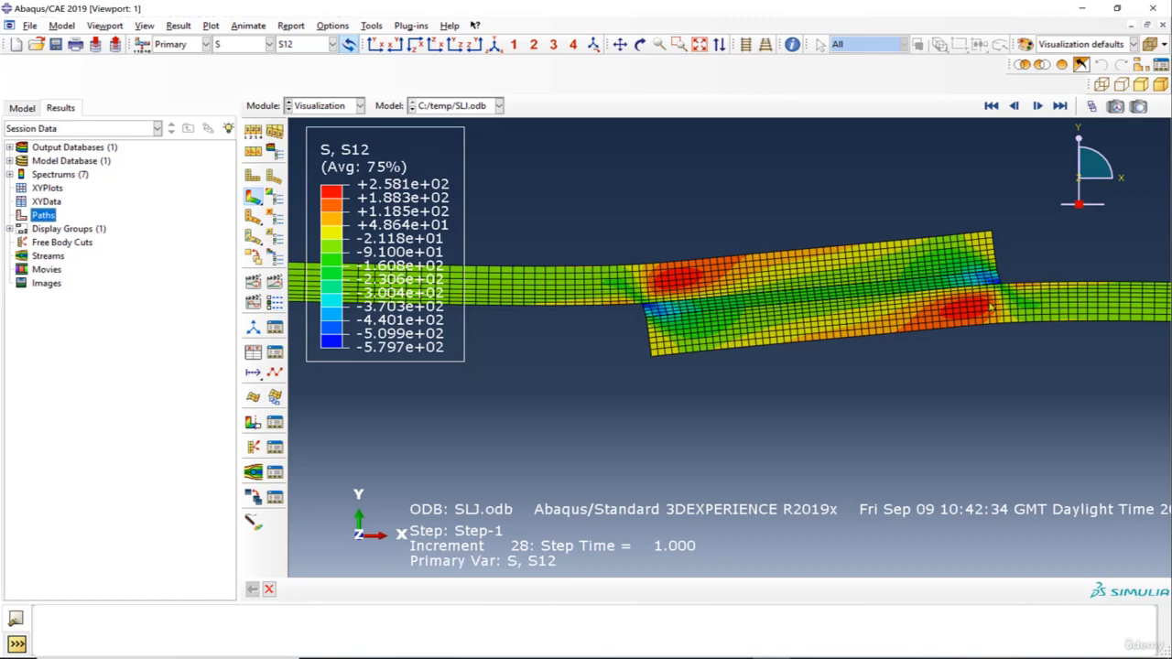
pyautogui.scroll(3, 916, 240)
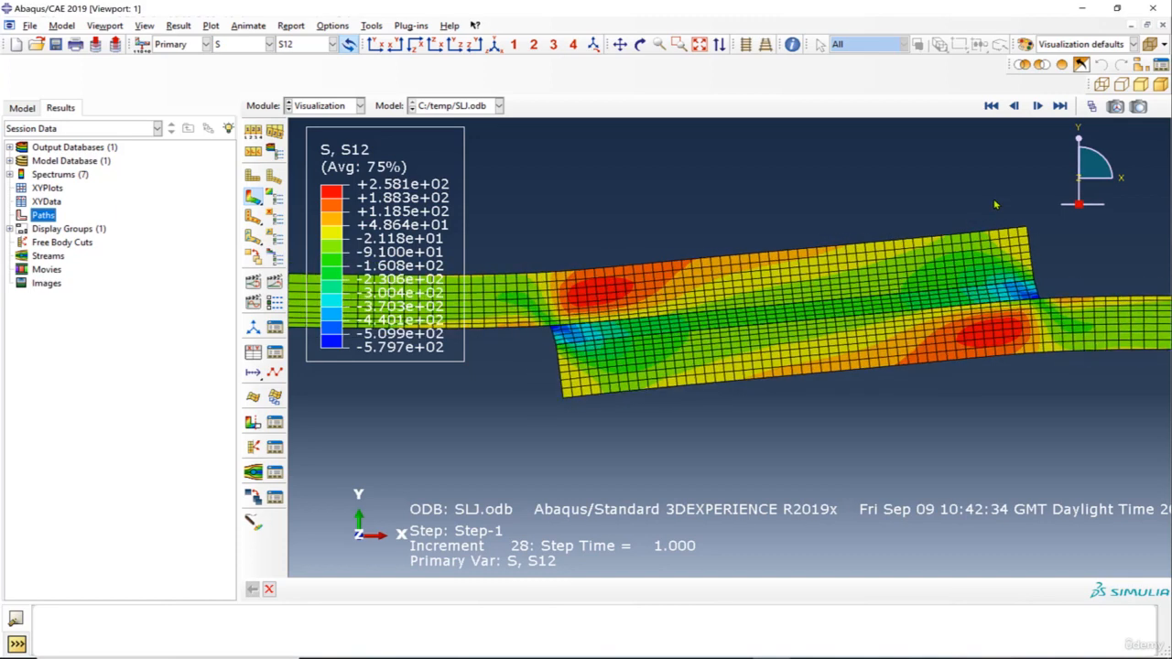
pyautogui.scroll(-5, 806, 367)
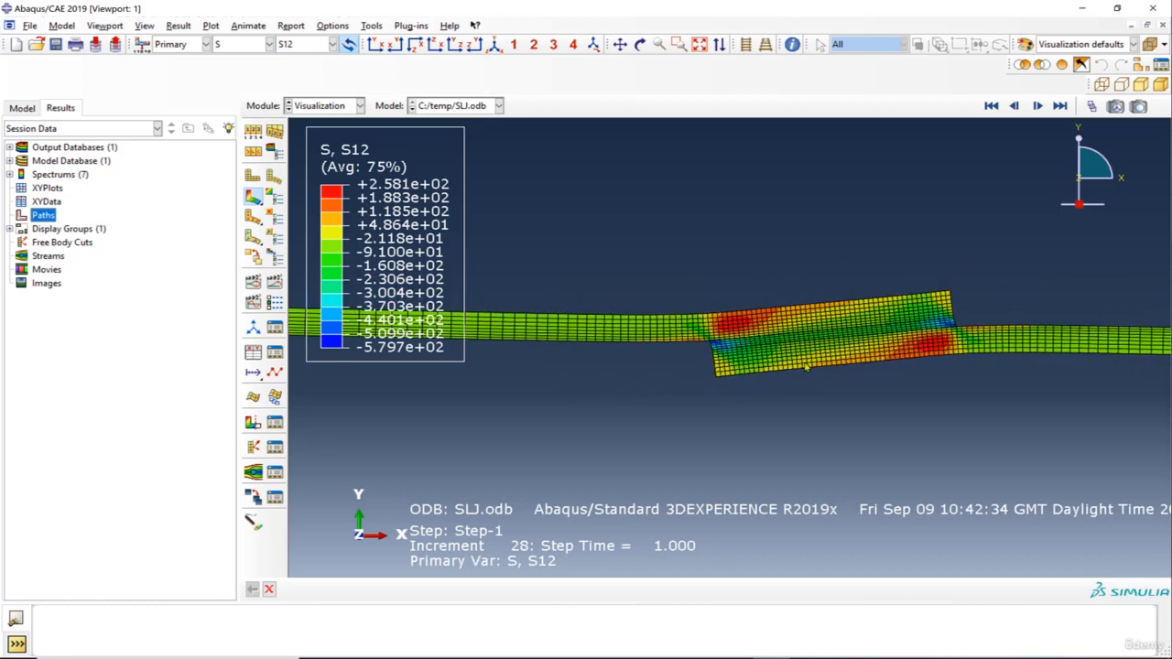
pyautogui.scroll(5, 824, 368)
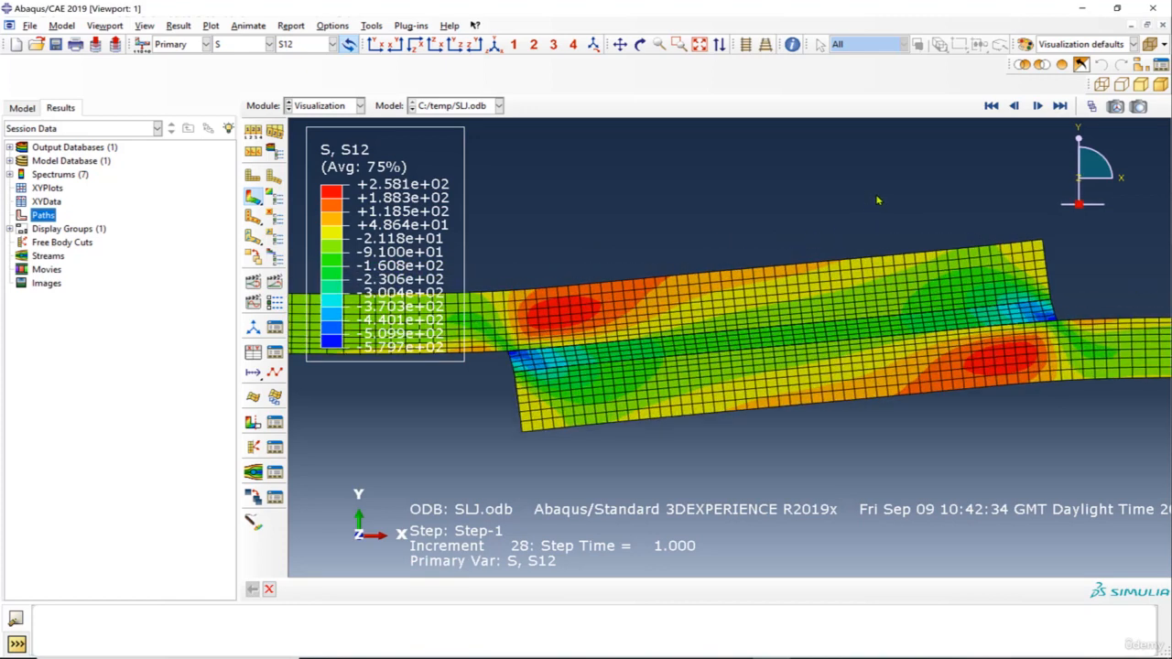
pyautogui.rightClick(44, 219)
pyautogui.click(64, 241)
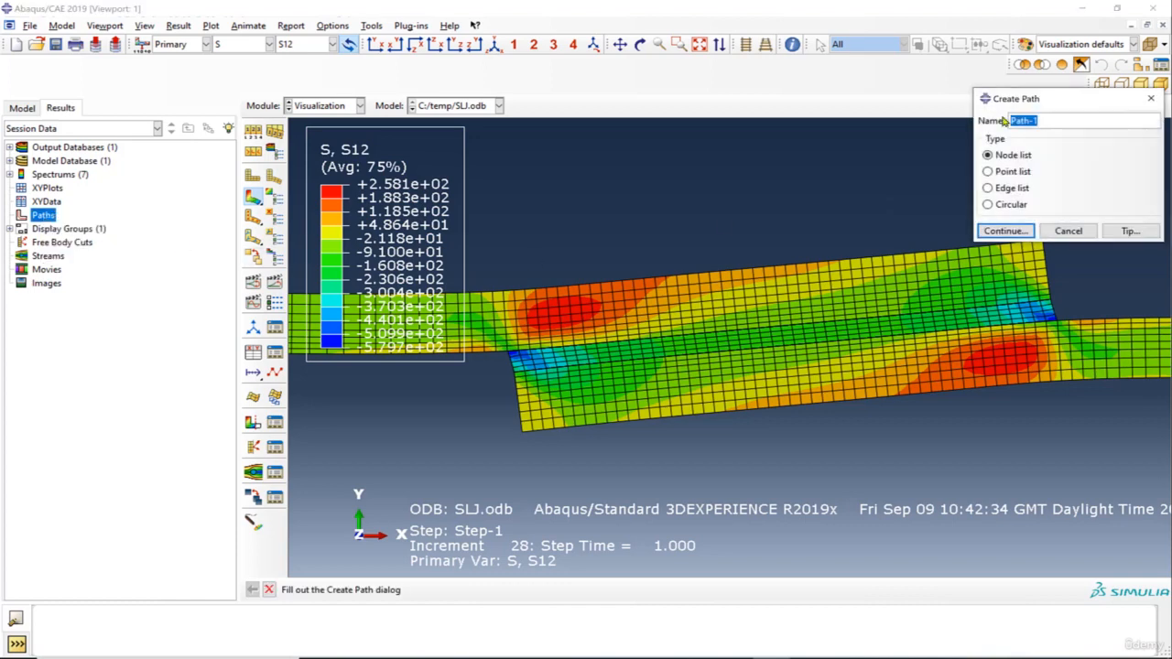
pyautogui.moveTo(1033, 98); pyautogui.dragTo(586, 149)
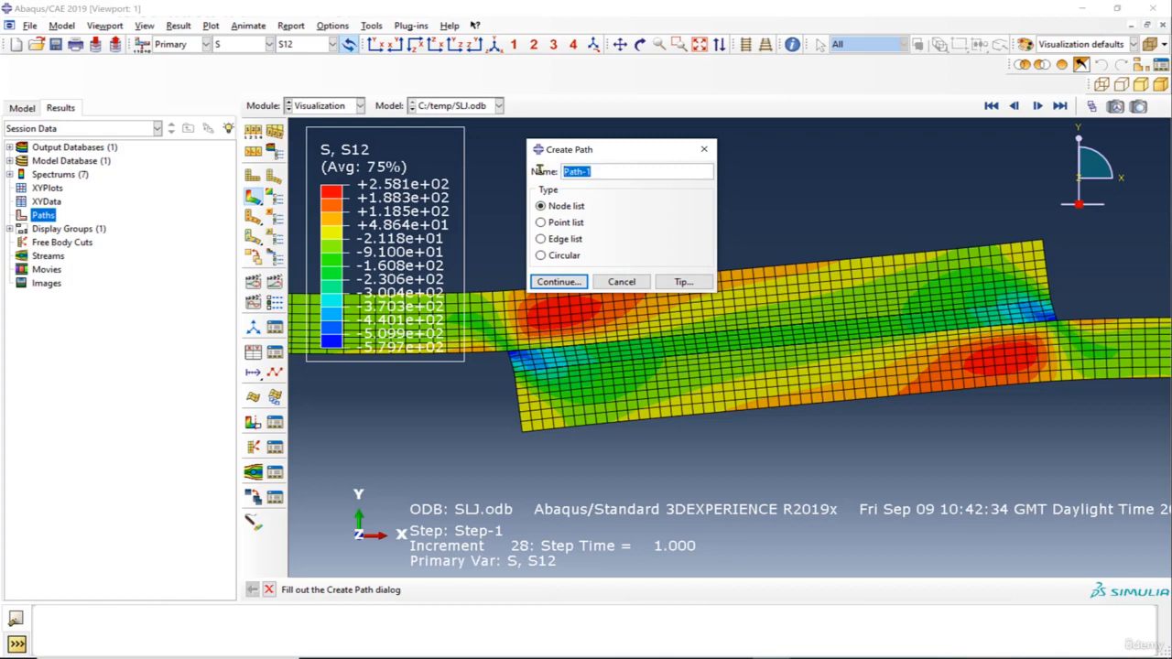
pyautogui.write('mid')
pyautogui.write('-adhesive')
pyautogui.click(558, 281)
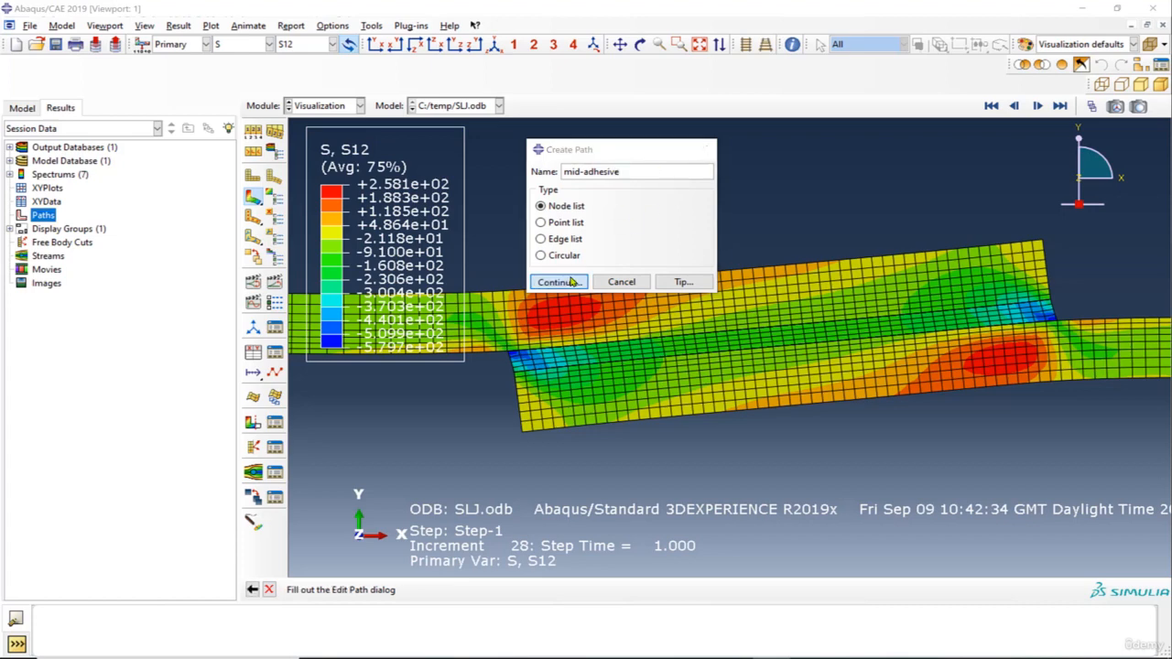
# Step: Add the first five nodes on the adhesive's mid-line to the path, starting at the left edge of the overlap
pyautogui.moveTo(981, 220); pyautogui.dragTo(197, 111)
pyautogui.click(183, 309)
pyautogui.scroll(5, 526, 371)
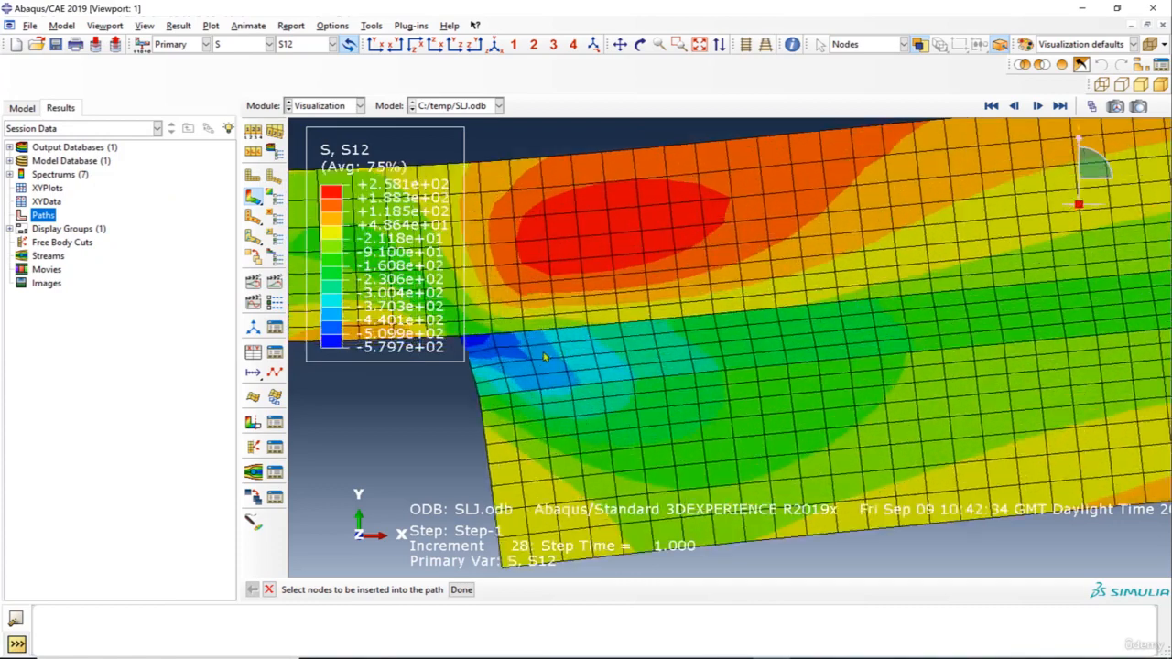
pyautogui.scroll(2, 481, 399)
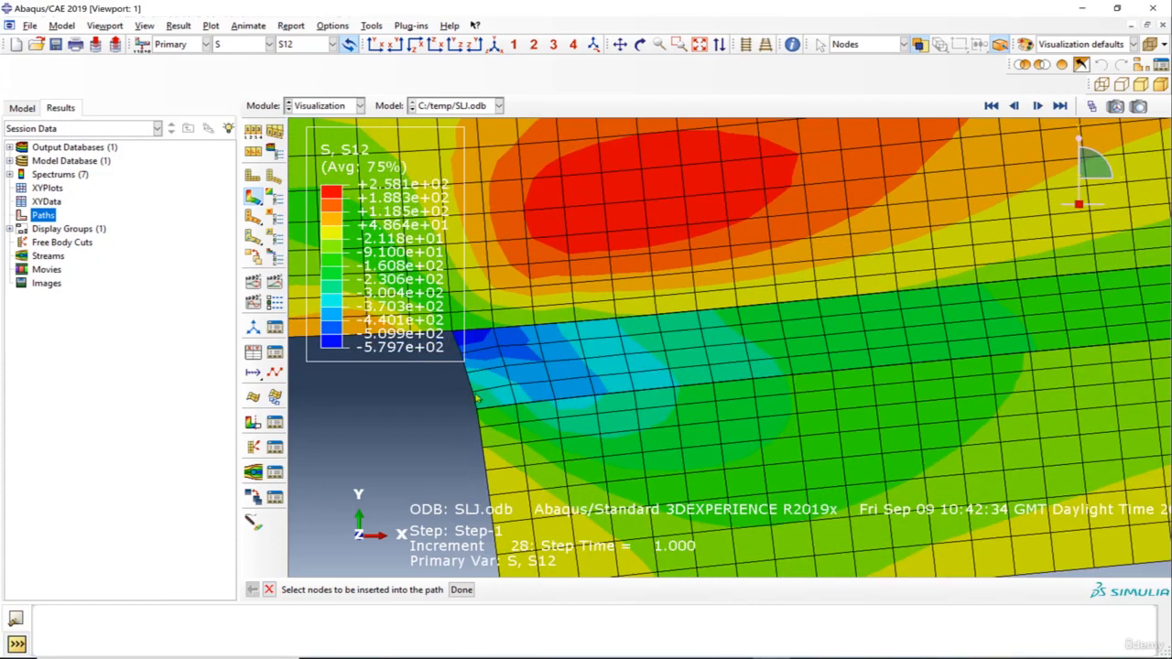
pyautogui.click(467, 371)
pyautogui.click(507, 367)
pyautogui.click(543, 365)
pyautogui.click(585, 361)
pyautogui.click(624, 356)
pyautogui.click(462, 590)
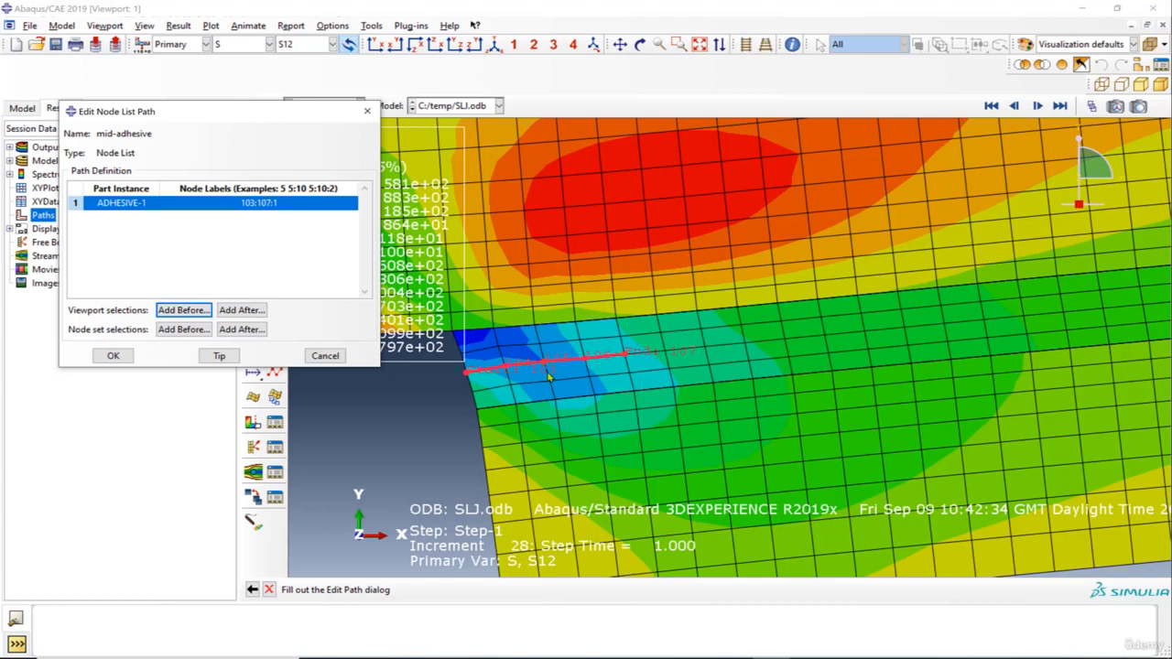
# Step: Extend the path's ADHESIVE-1 node labels to the range 103:150:1
pyautogui.click(282, 204)
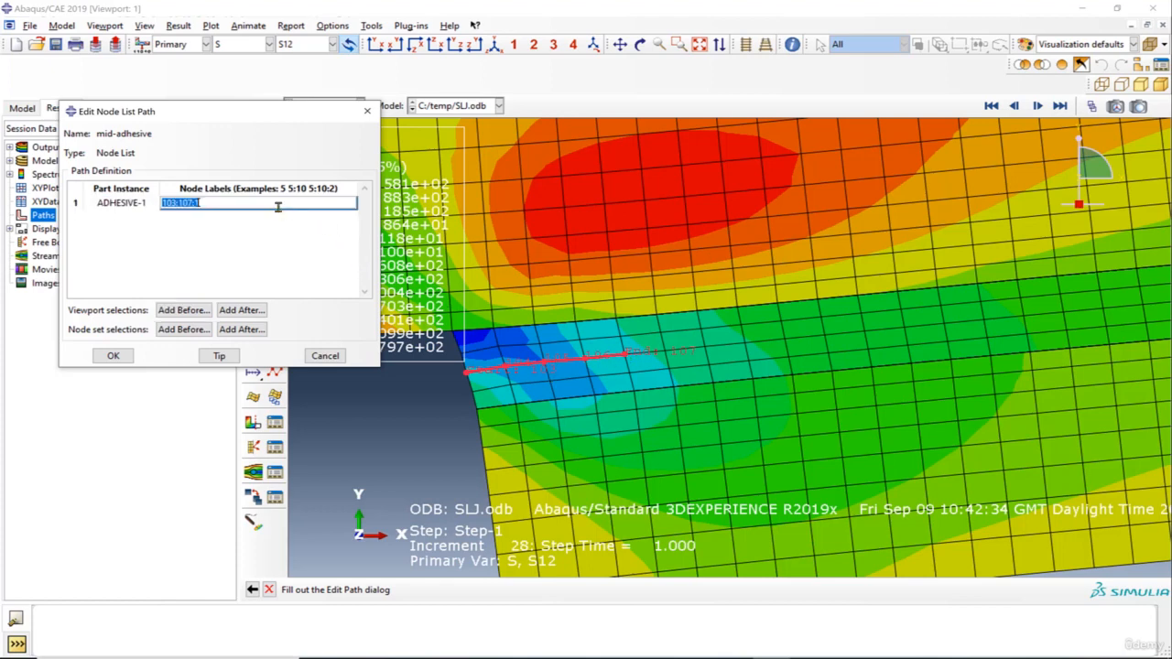
pyautogui.click(193, 202)
pyautogui.doubleClick(184, 202)
pyautogui.write('150')
pyautogui.press('Return')
pyautogui.scroll(-5, 692, 385)
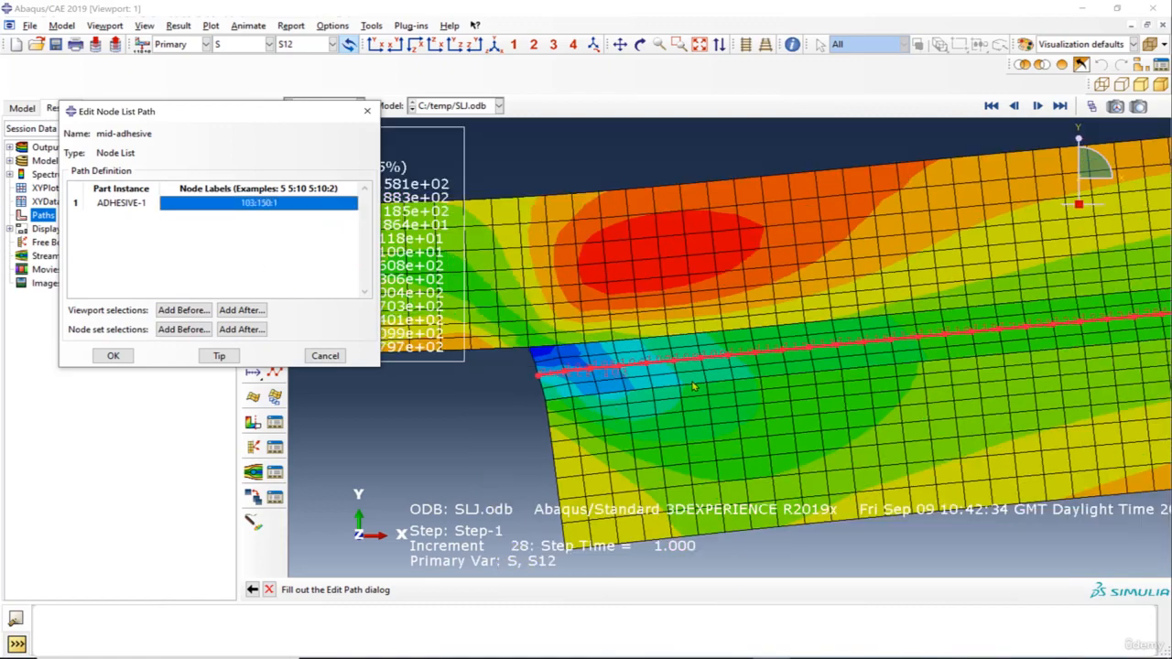
# Step: Append the three remaining mid-line nodes after the existing range, up to the adhesive's right edge
pyautogui.scroll(6, 1099, 344)
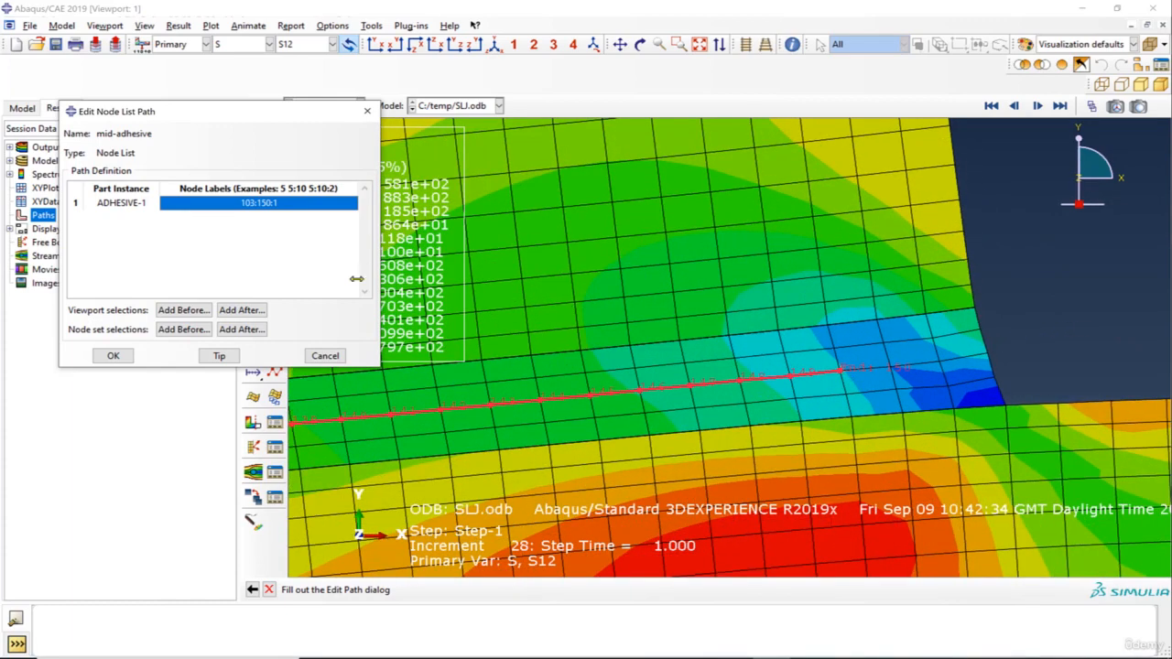
pyautogui.click(243, 311)
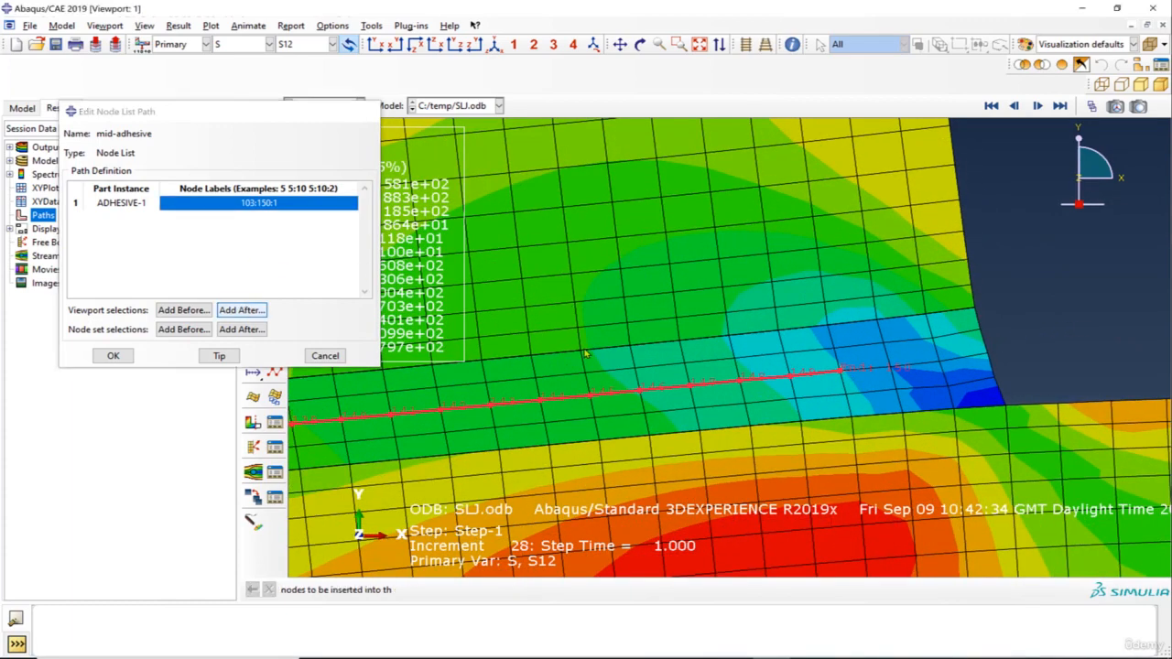
pyautogui.click(890, 368)
pyautogui.click(941, 364)
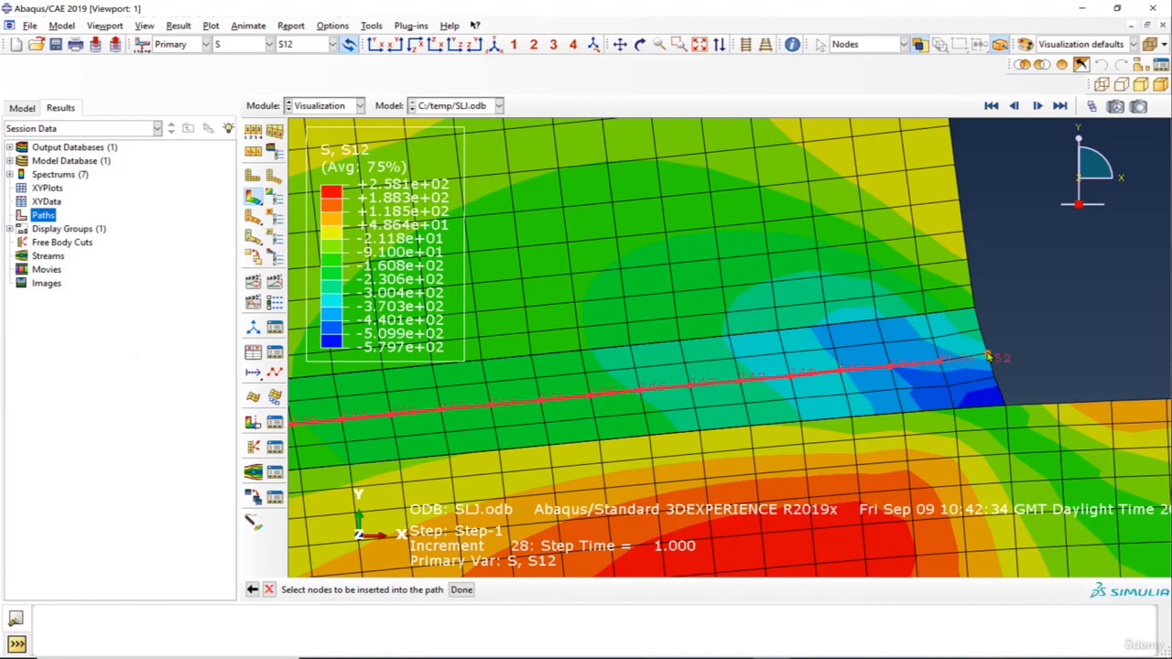
pyautogui.click(988, 356)
# Step: Check the path along the adhesive's whole mid-line from end to end and save the mid-adhesive path definition
pyautogui.scroll(-8, 1026, 374)
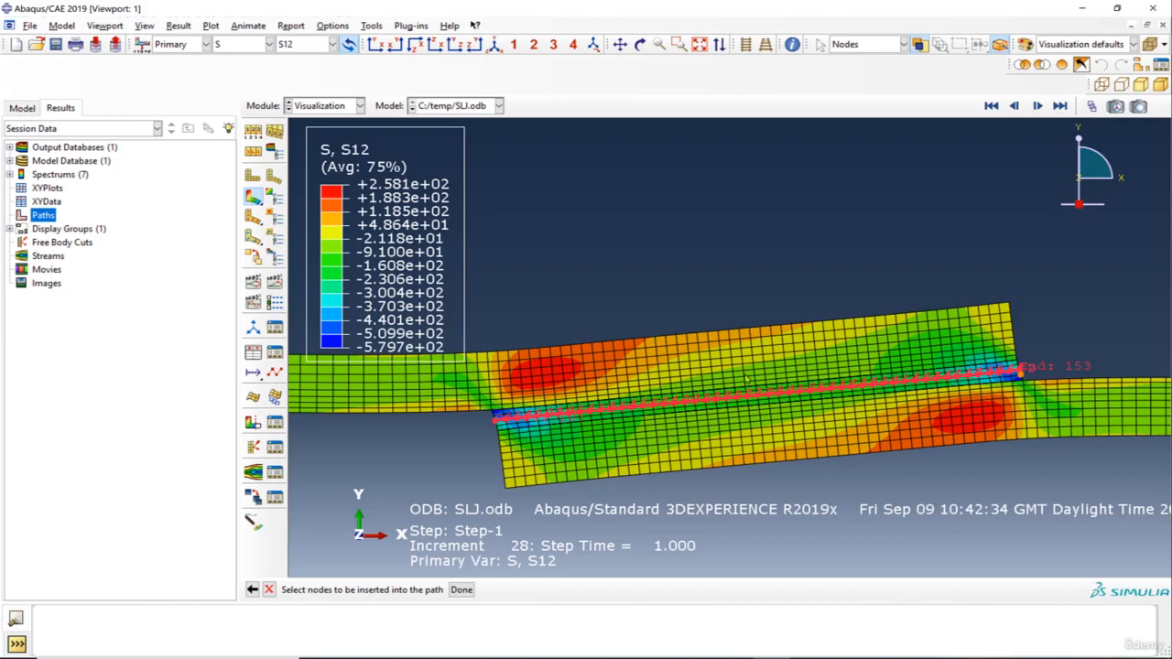
pyautogui.scroll(8, 562, 424)
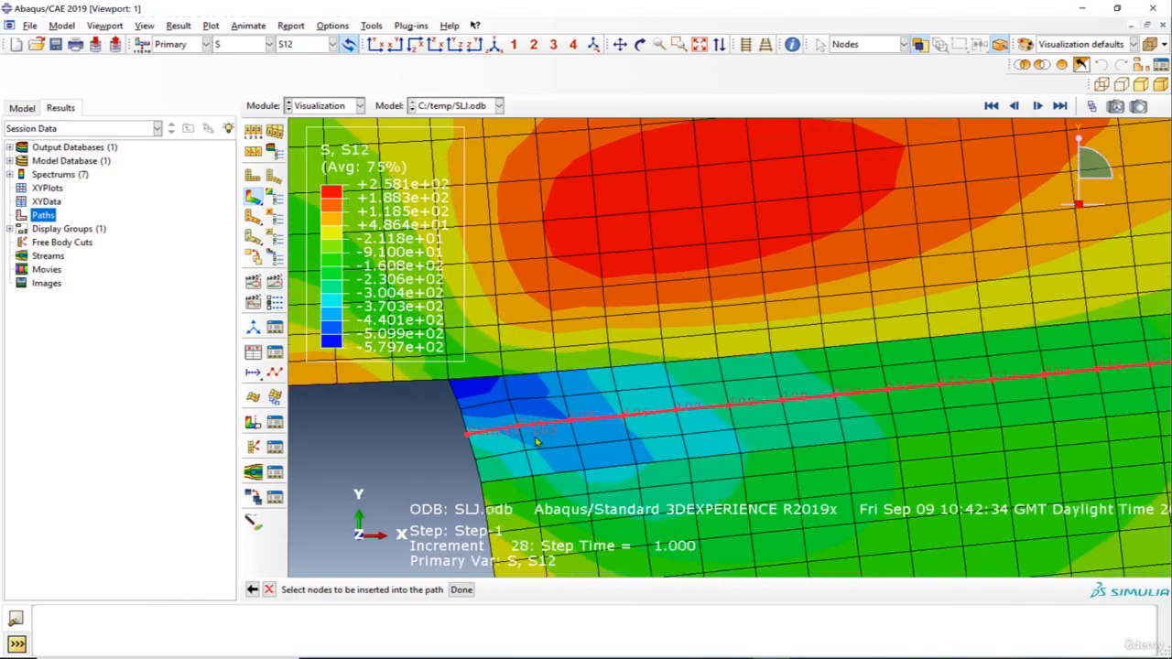
pyautogui.scroll(2, 537, 442)
pyautogui.scroll(-3, 661, 417)
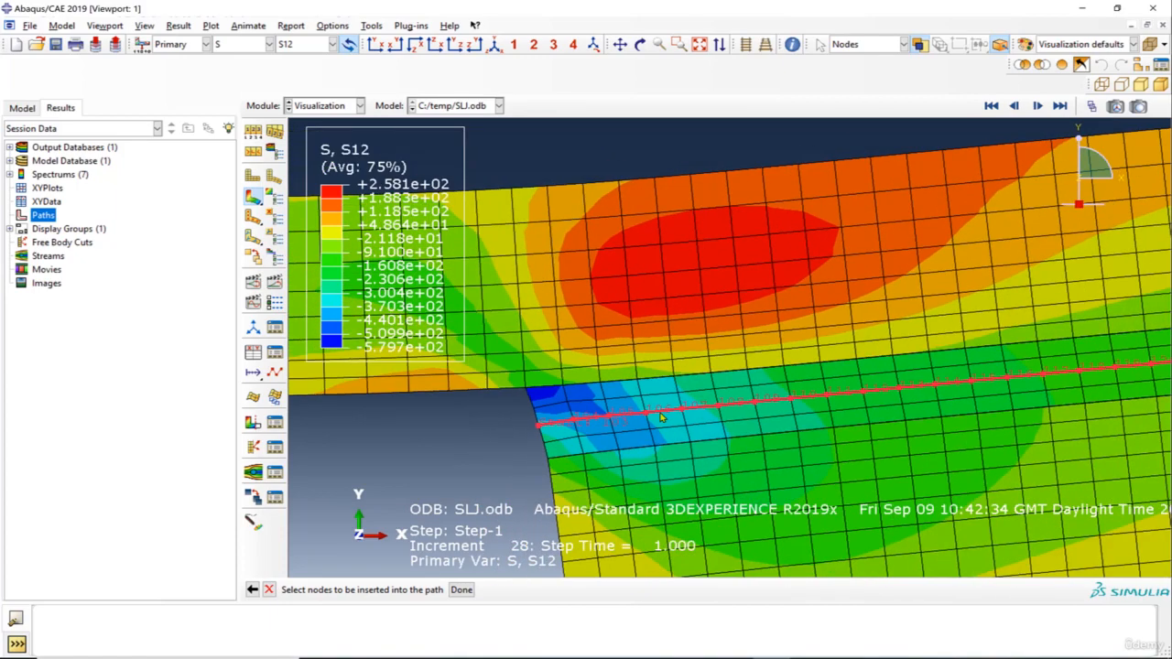
pyautogui.scroll(4, 661, 417)
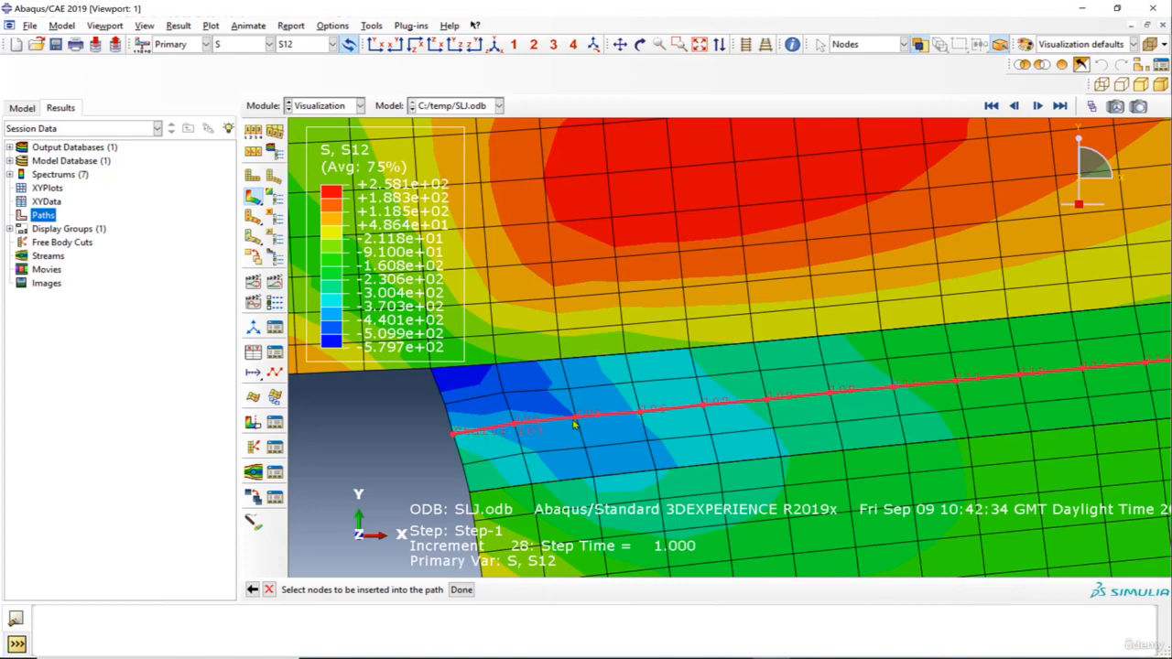
pyautogui.scroll(-5, 653, 435)
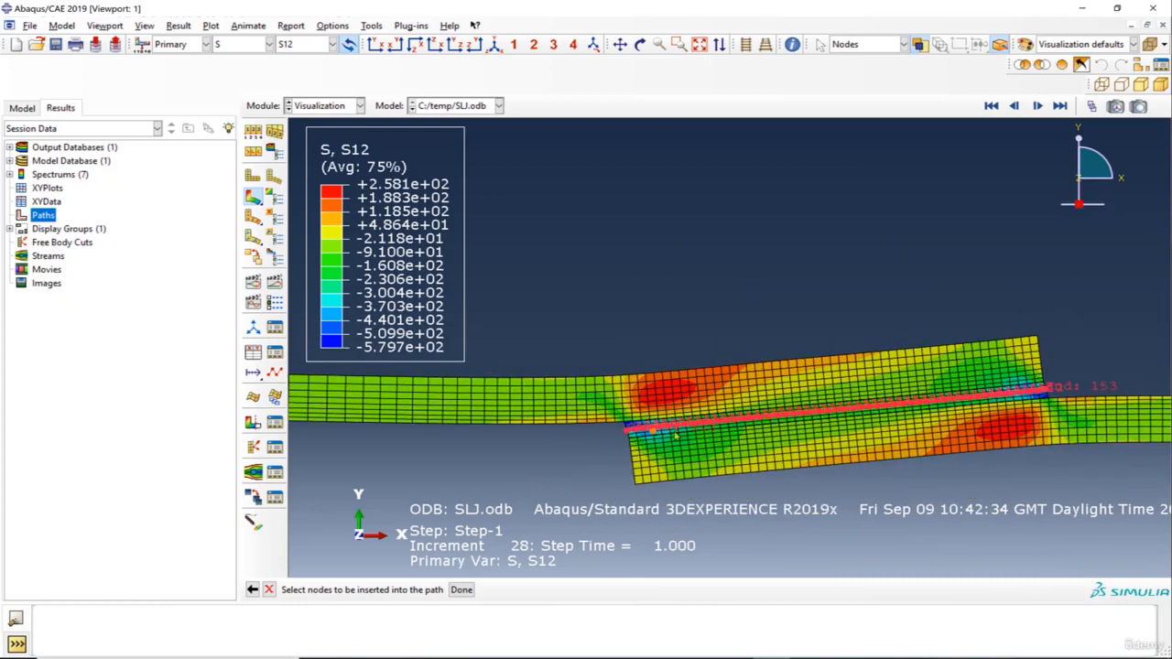
pyautogui.scroll(2, 699, 433)
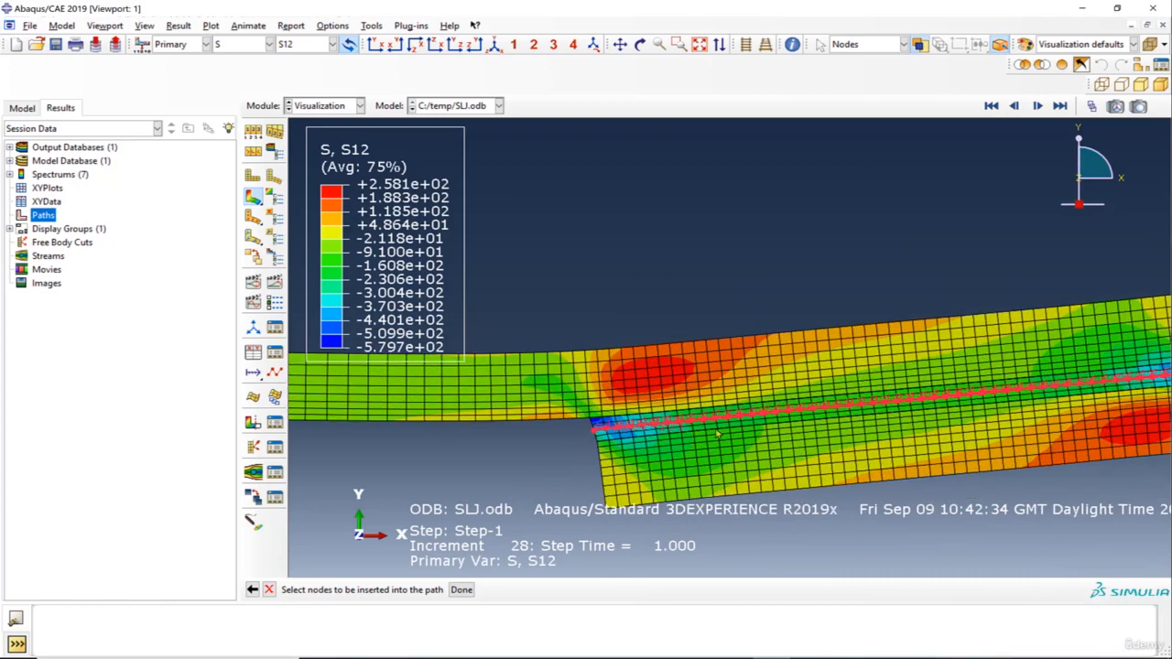
pyautogui.scroll(-1, 694, 432)
pyautogui.scroll(2, 1074, 382)
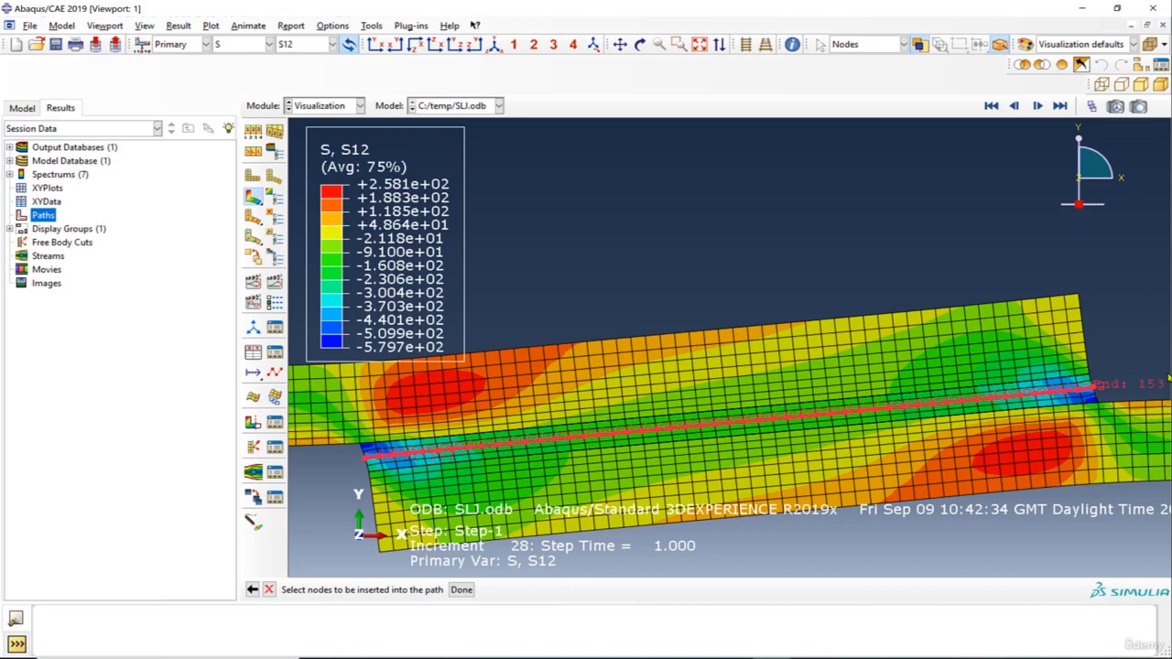
pyautogui.click(461, 590)
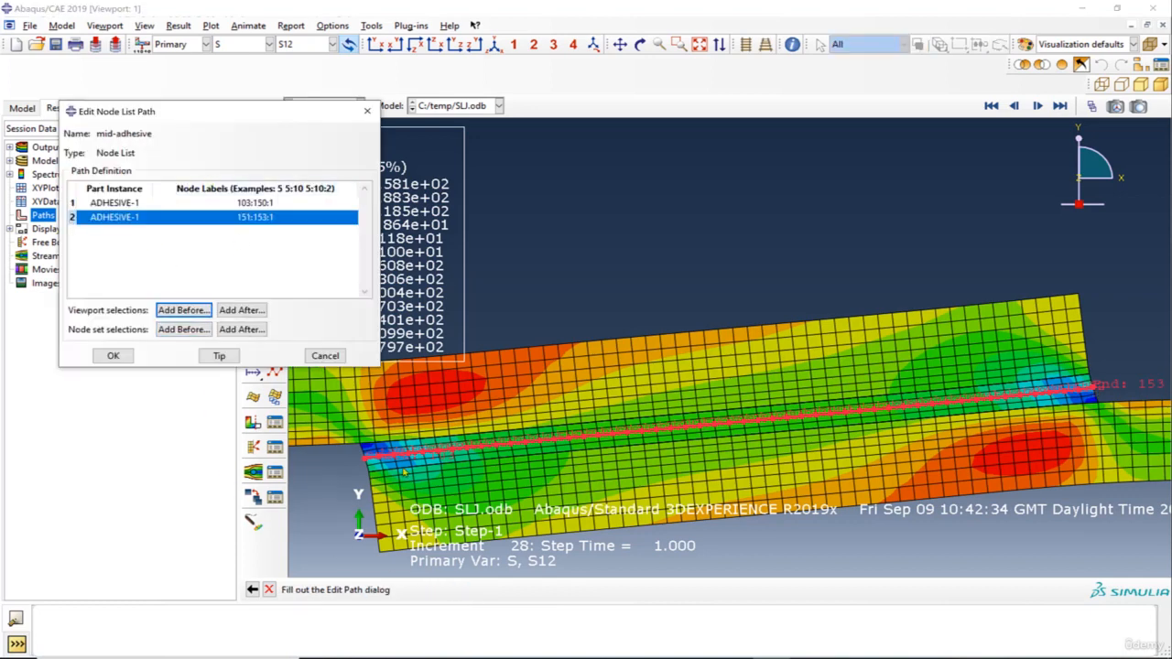
pyautogui.click(112, 355)
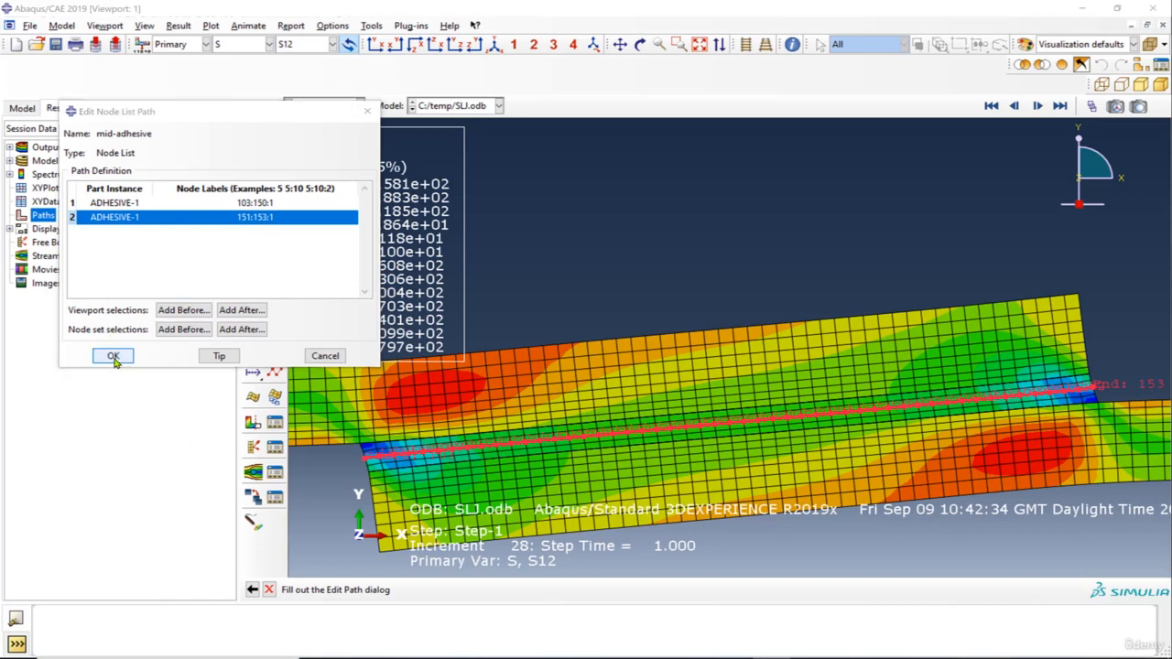
# Step: Start creating XY data with a path as the source, using the mid-adhesive path
pyautogui.click(44, 202)
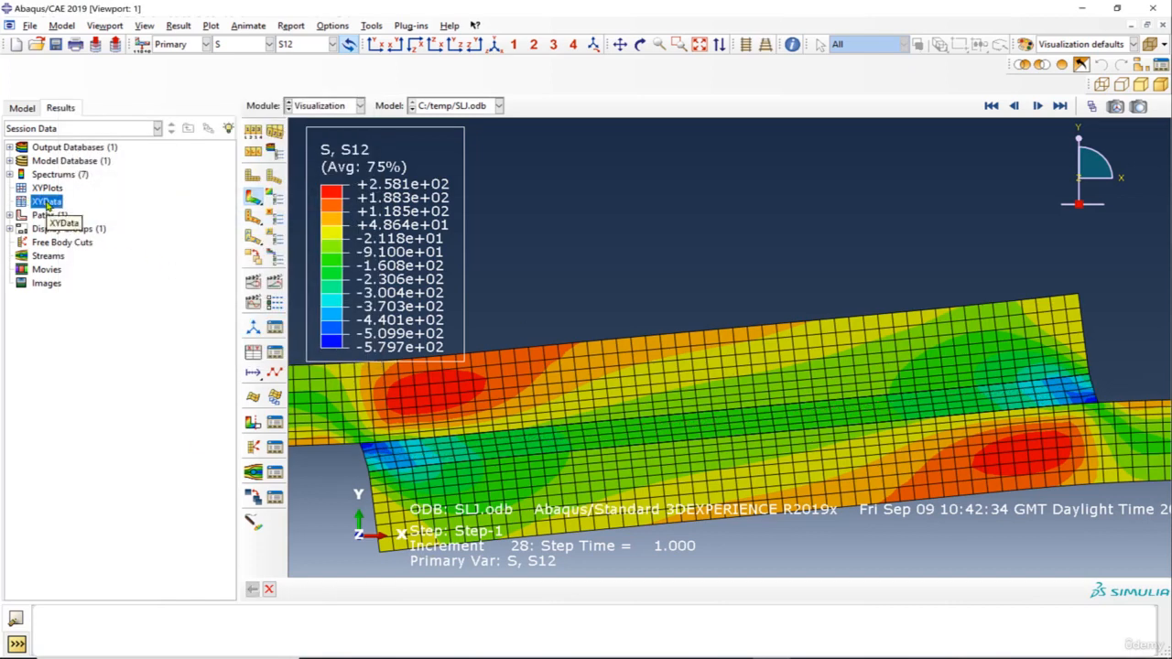
pyautogui.rightClick(46, 203)
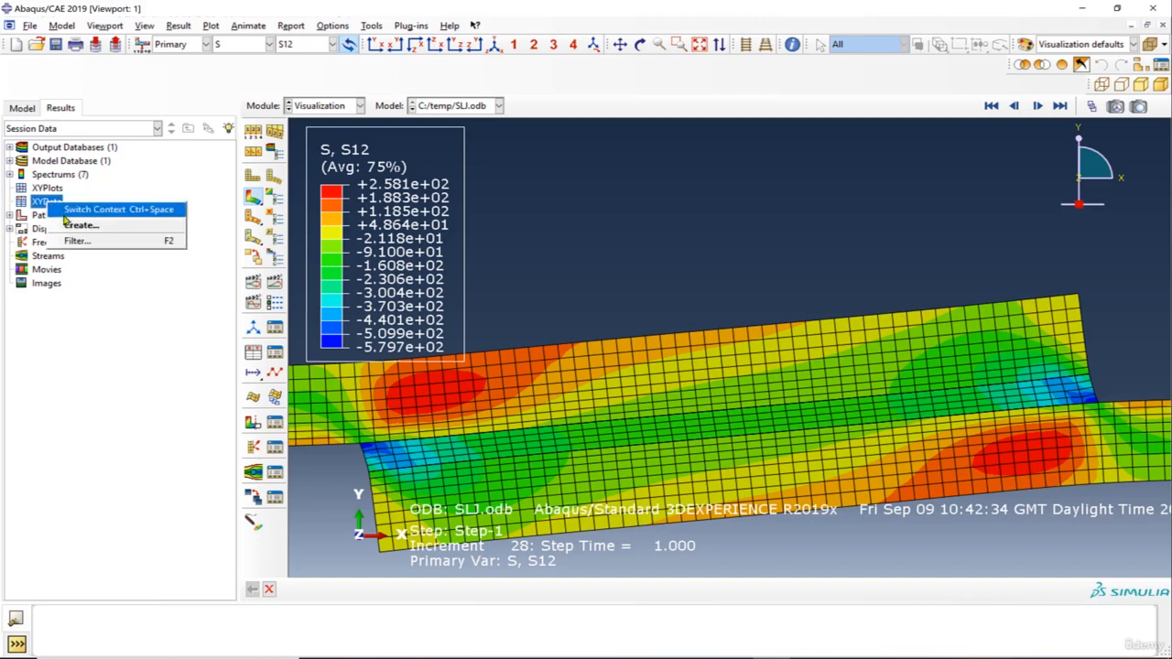
pyautogui.click(76, 228)
pyautogui.moveTo(1104, 266); pyautogui.dragTo(450, 177)
pyautogui.click(399, 336)
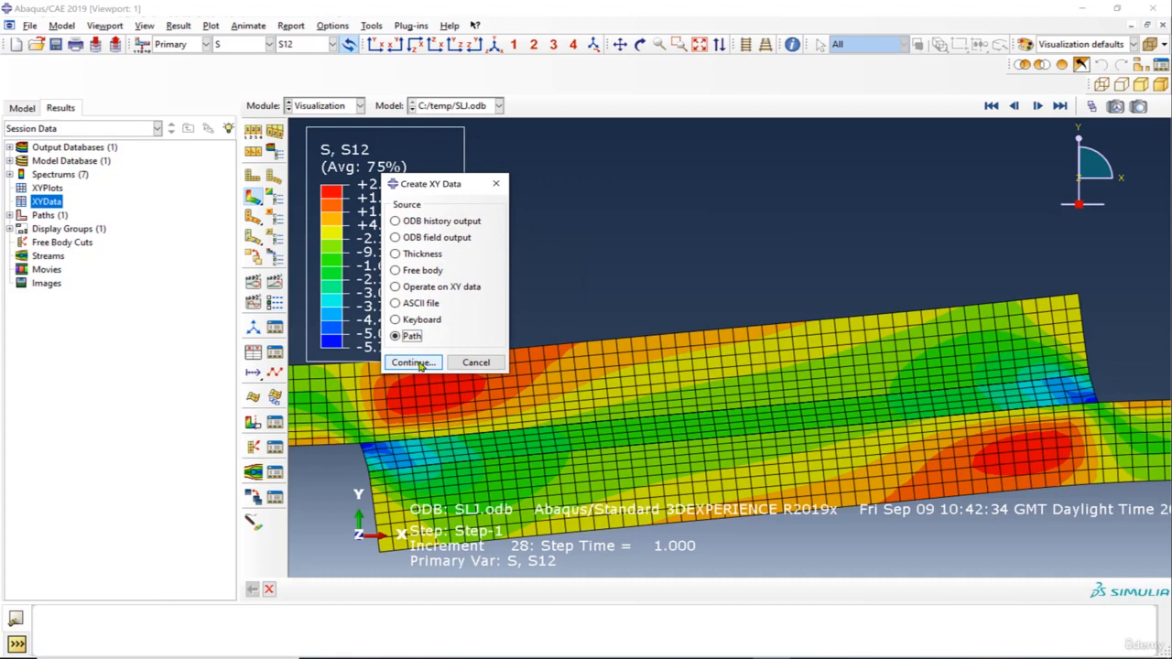
pyautogui.click(415, 363)
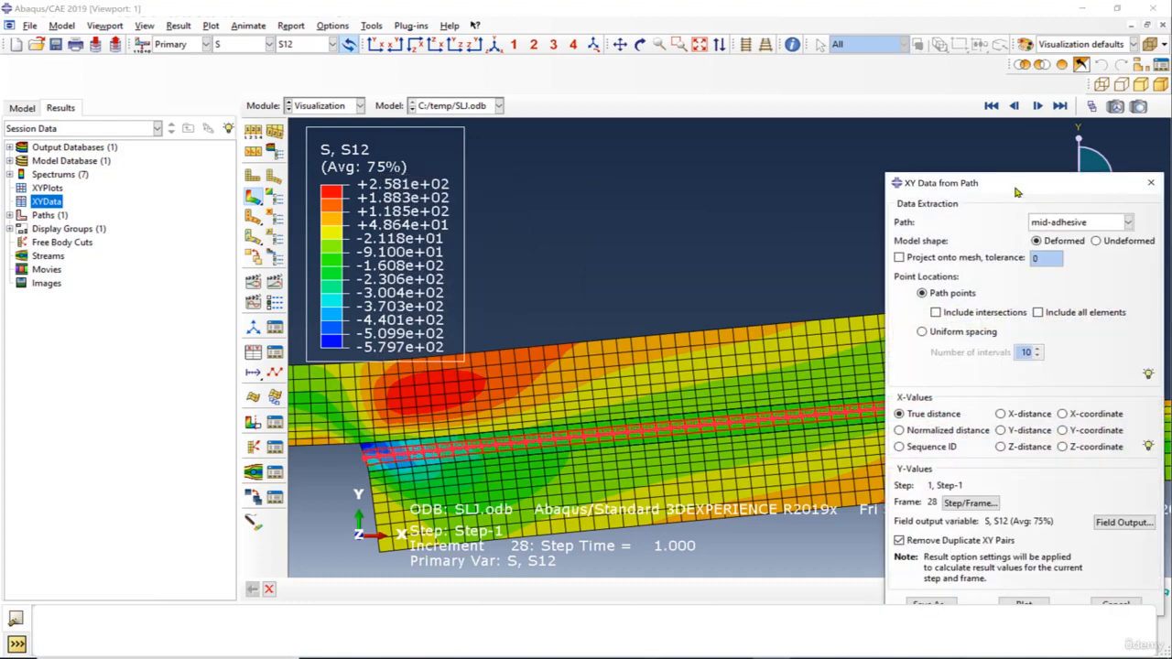
pyautogui.moveTo(942, 187); pyautogui.dragTo(218, 125)
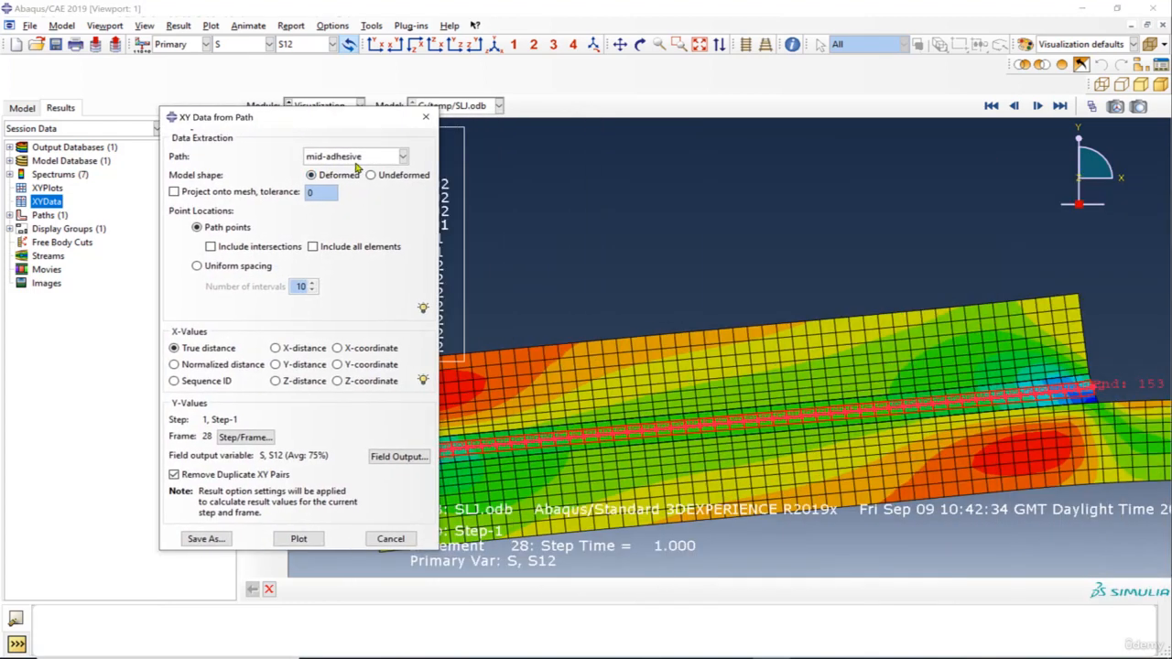
# Step: Check the path's end at the overlap edge and plot S12 along mid-adhesive against true distance
pyautogui.scroll(5, 1059, 378)
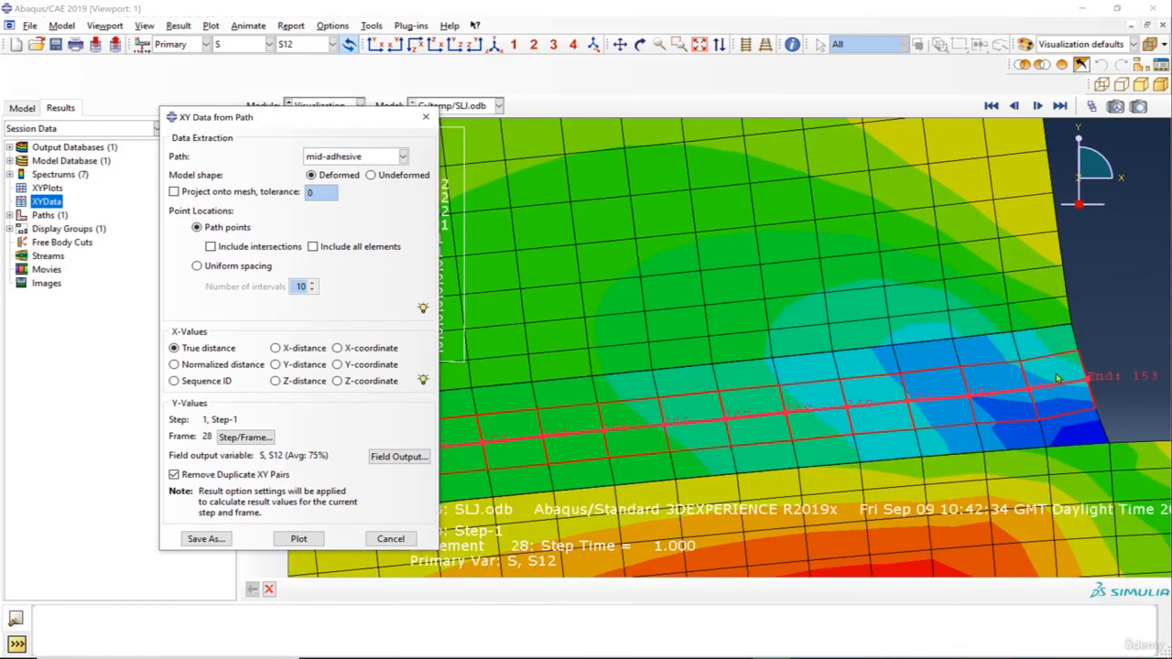
pyautogui.scroll(-5, 1071, 388)
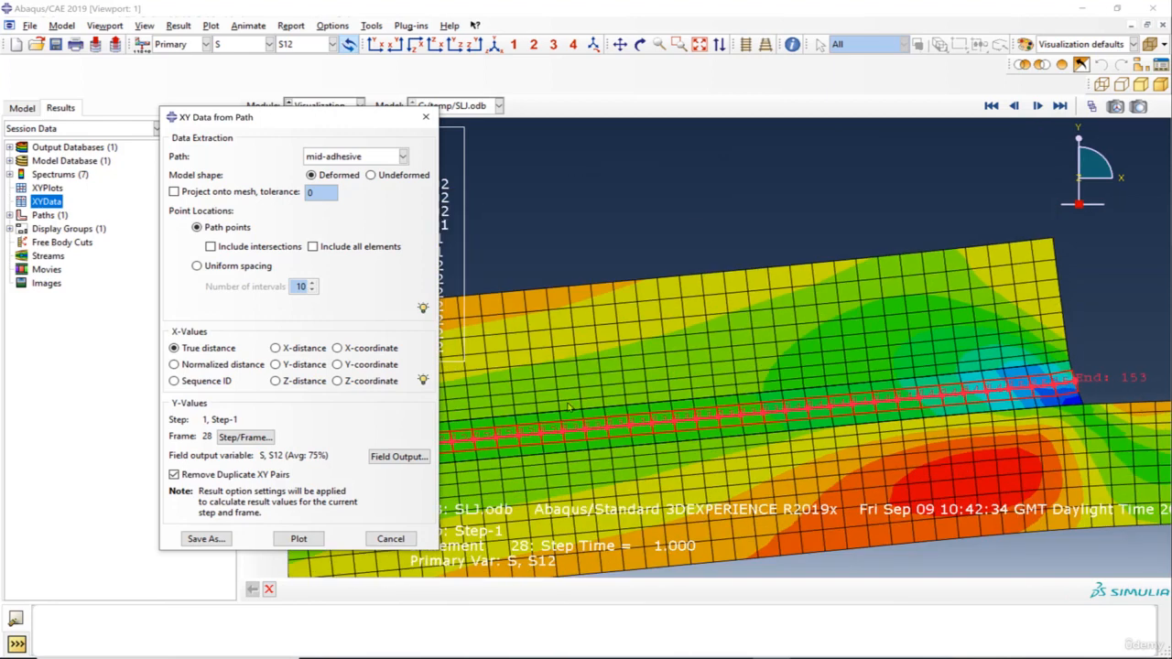
pyautogui.moveTo(316, 121); pyautogui.dragTo(705, 107)
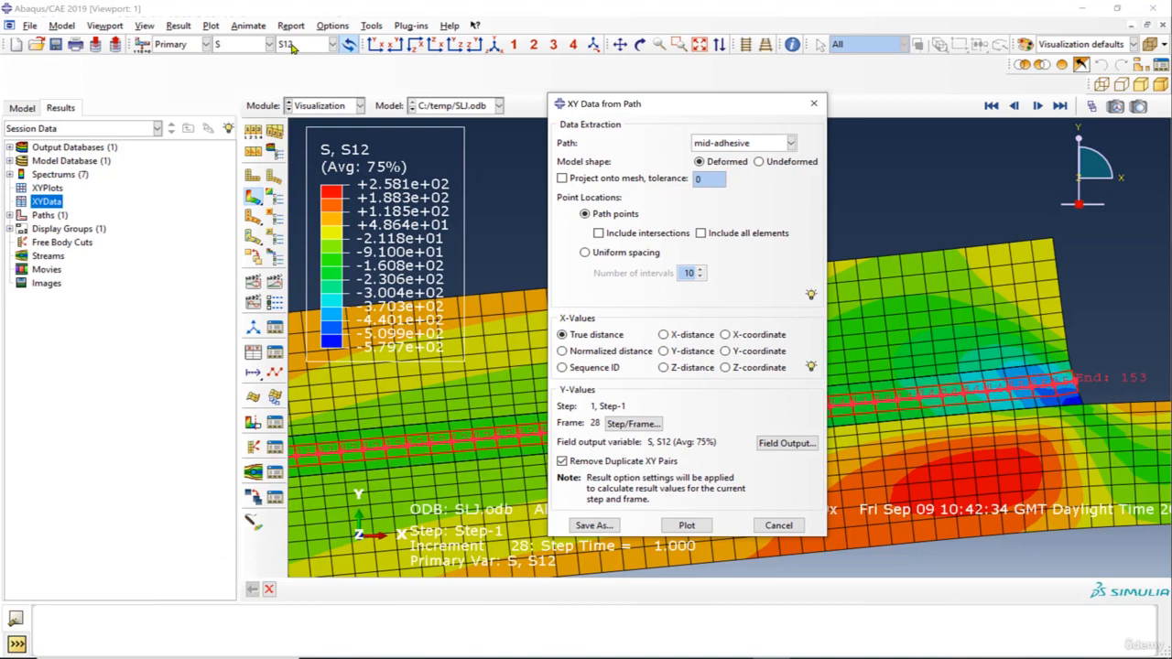
pyautogui.click(693, 526)
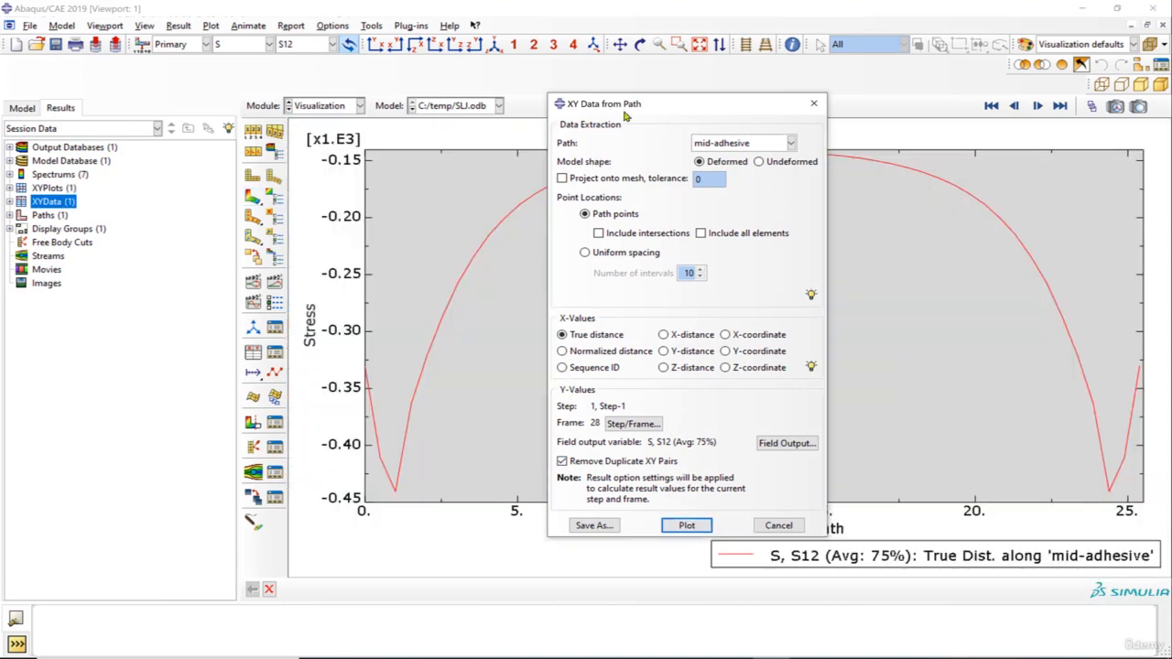
# Step: Examine the S12 curve and replot it against normalized distance along the mid-adhesive path
pyautogui.moveTo(626, 115); pyautogui.dragTo(78, 153)
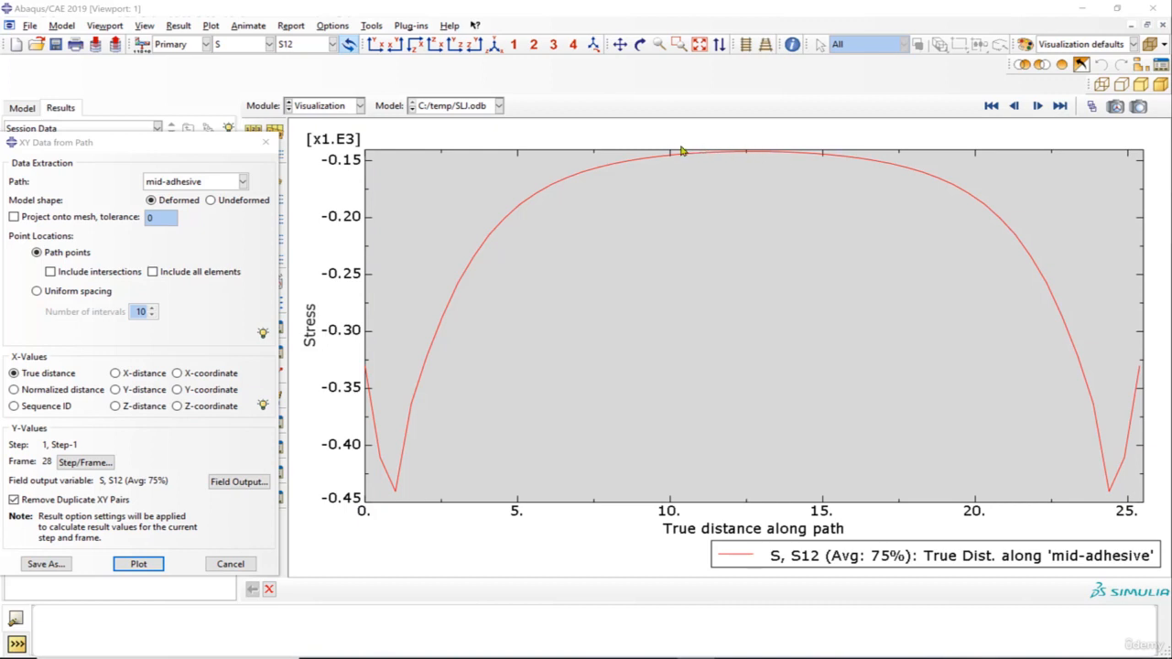
pyautogui.moveTo(178, 145); pyautogui.dragTo(190, 132)
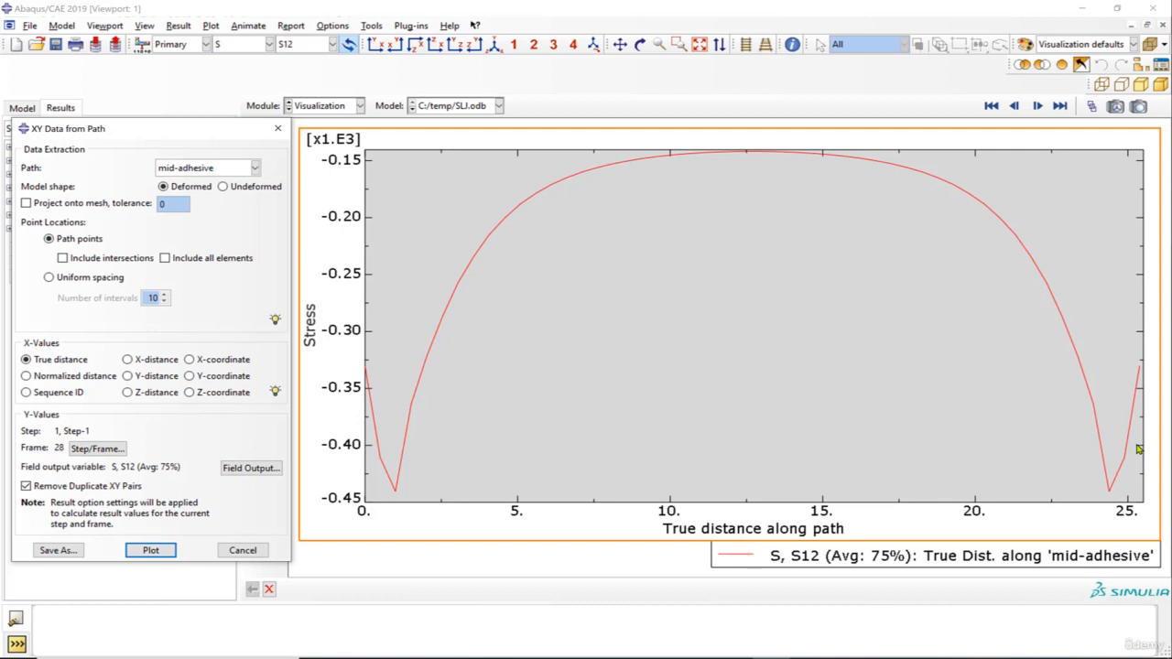
pyautogui.click(91, 378)
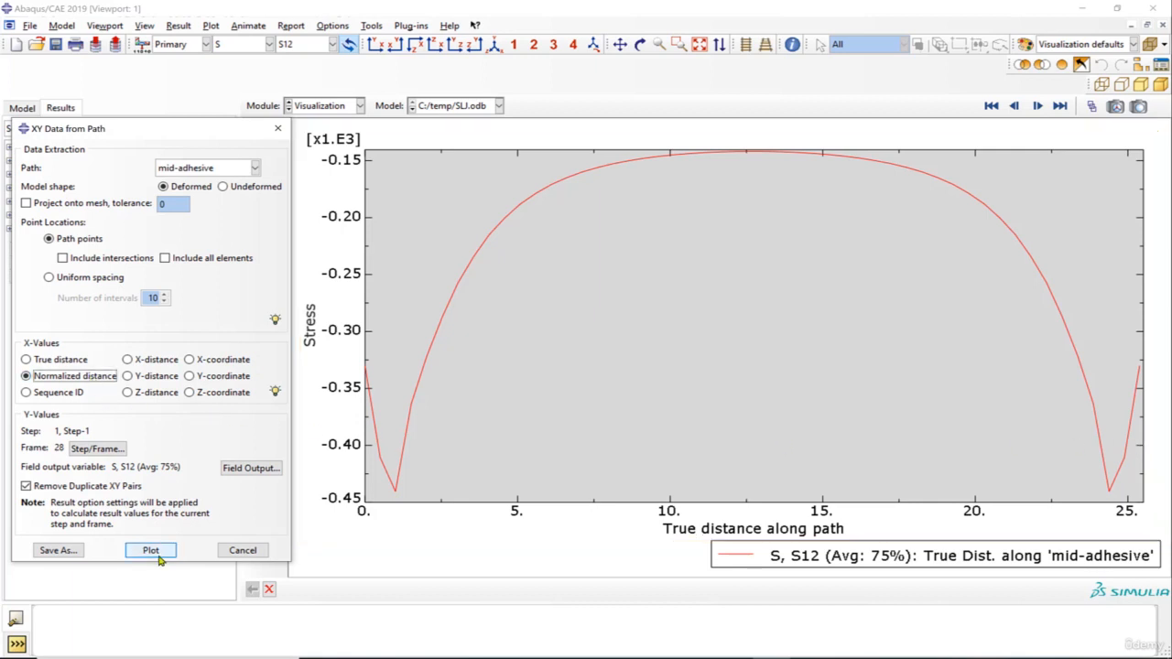
pyautogui.click(156, 551)
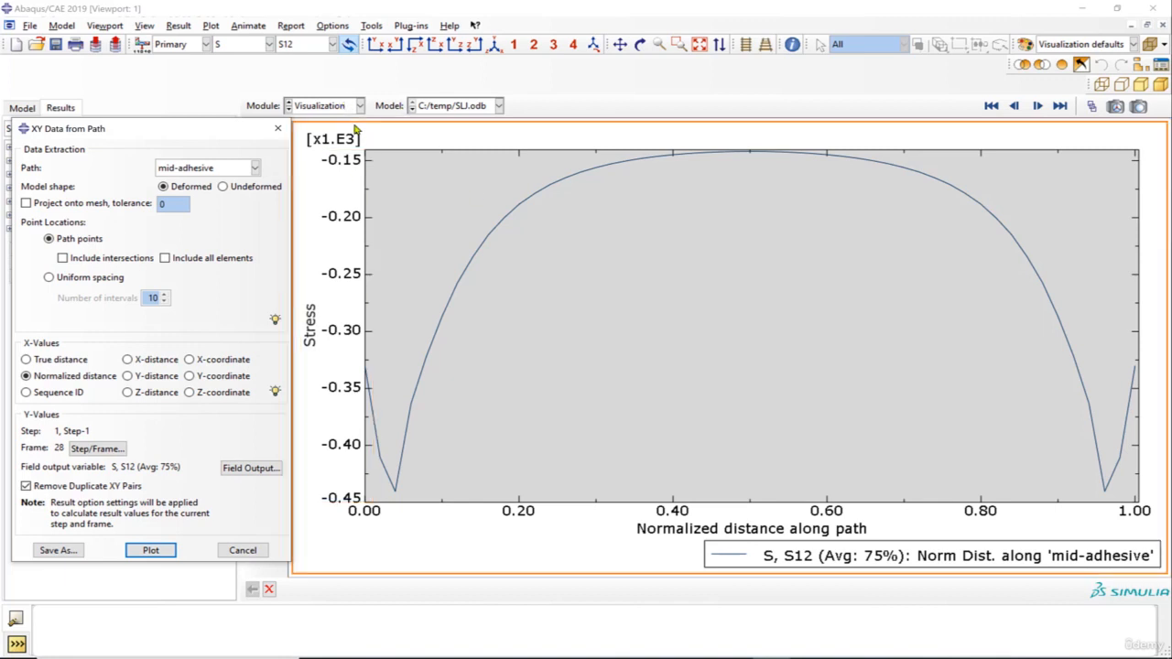
pyautogui.scroll(1, 332, 353)
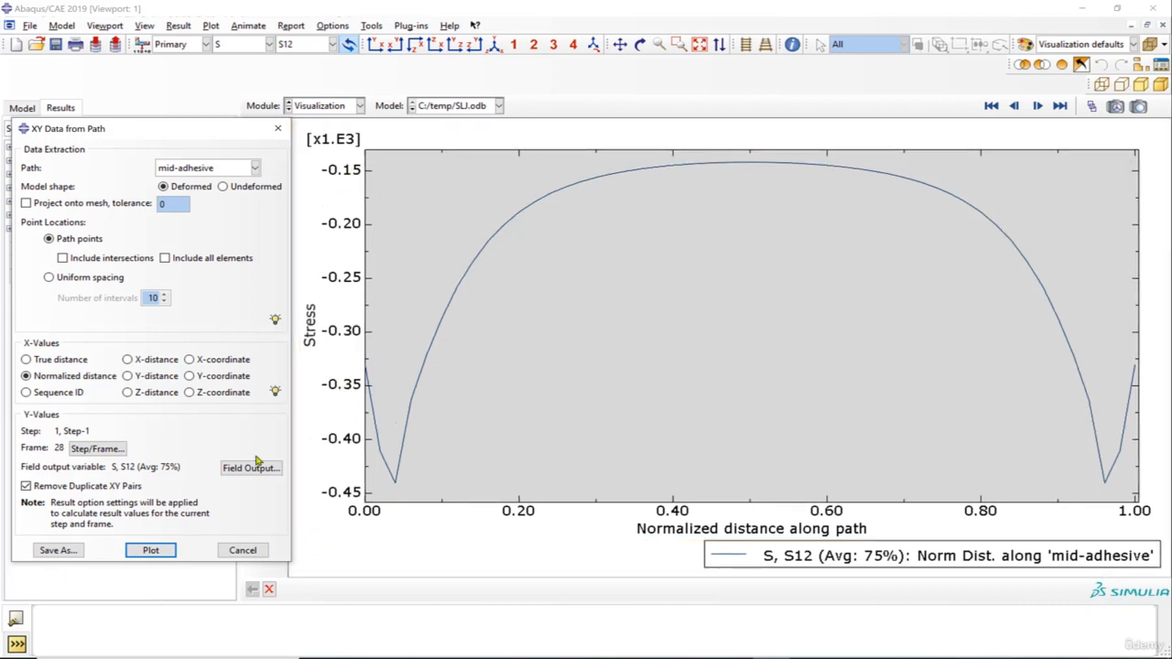
pyautogui.click(150, 551)
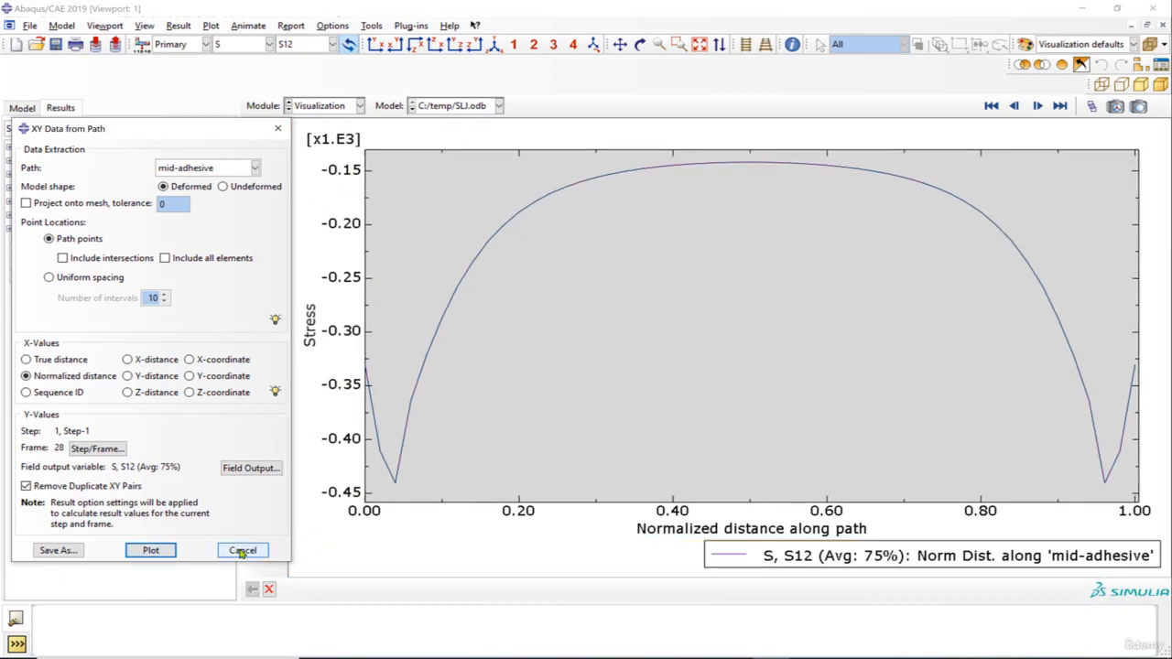
# Step: Switch the stress component to S22 and plot it against normalized distance along the mid-adhesive path
pyautogui.click(311, 44)
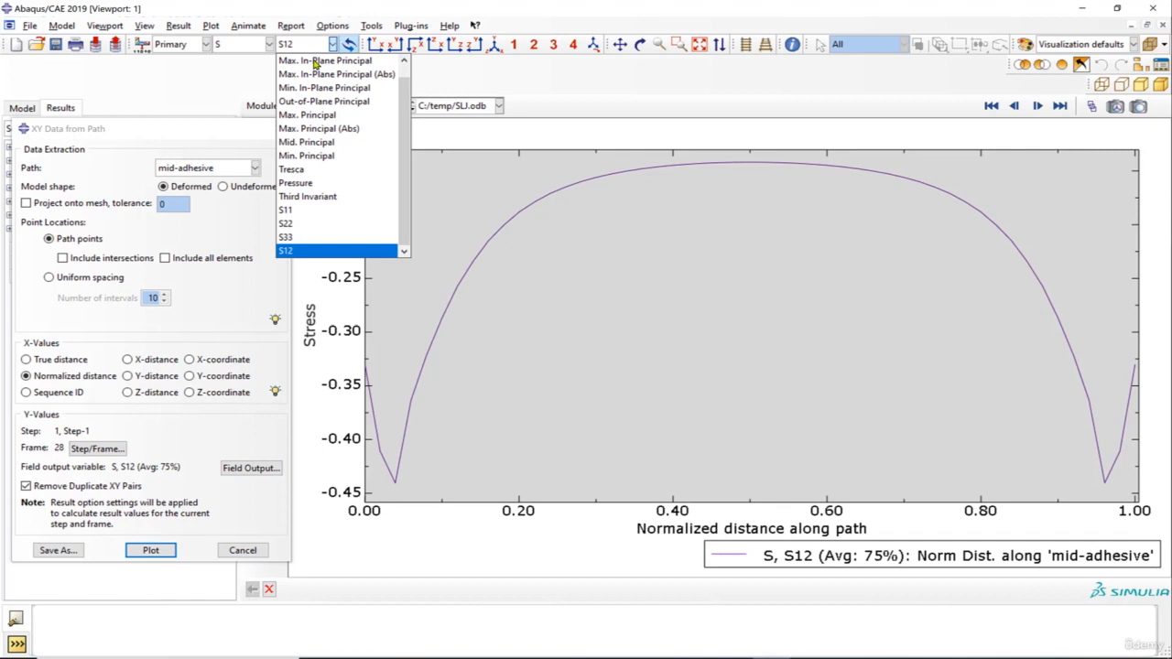
pyautogui.click(317, 228)
pyautogui.click(150, 550)
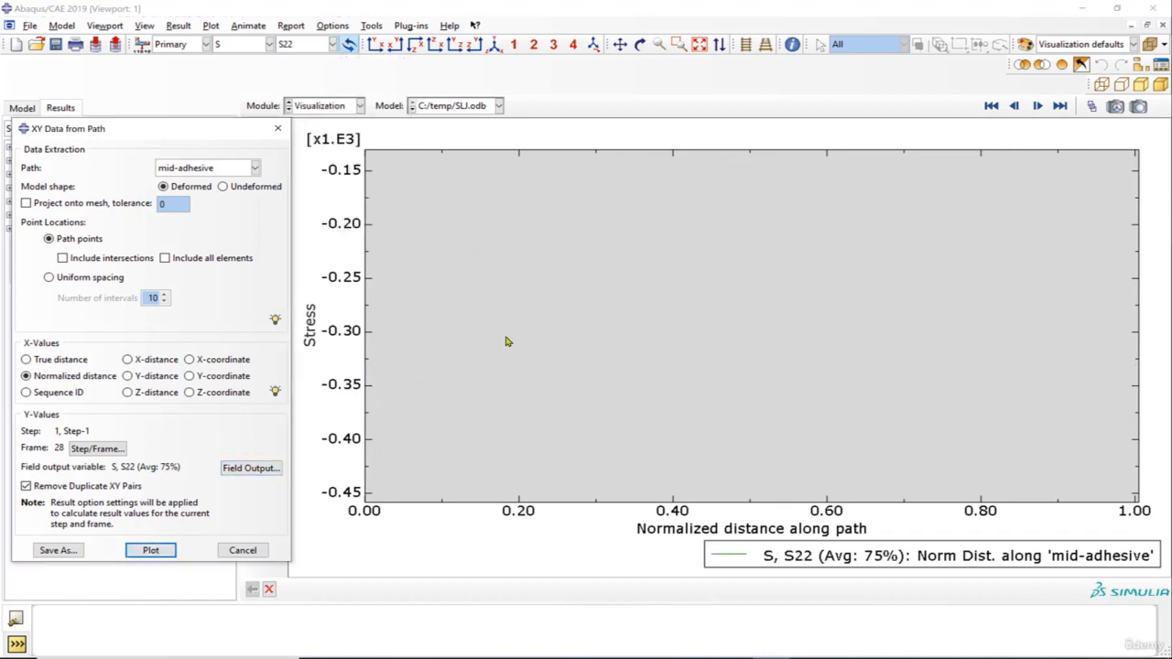
# Step: Leave the path data extraction and display the S22 contours on the deformed joint
pyautogui.click(277, 128)
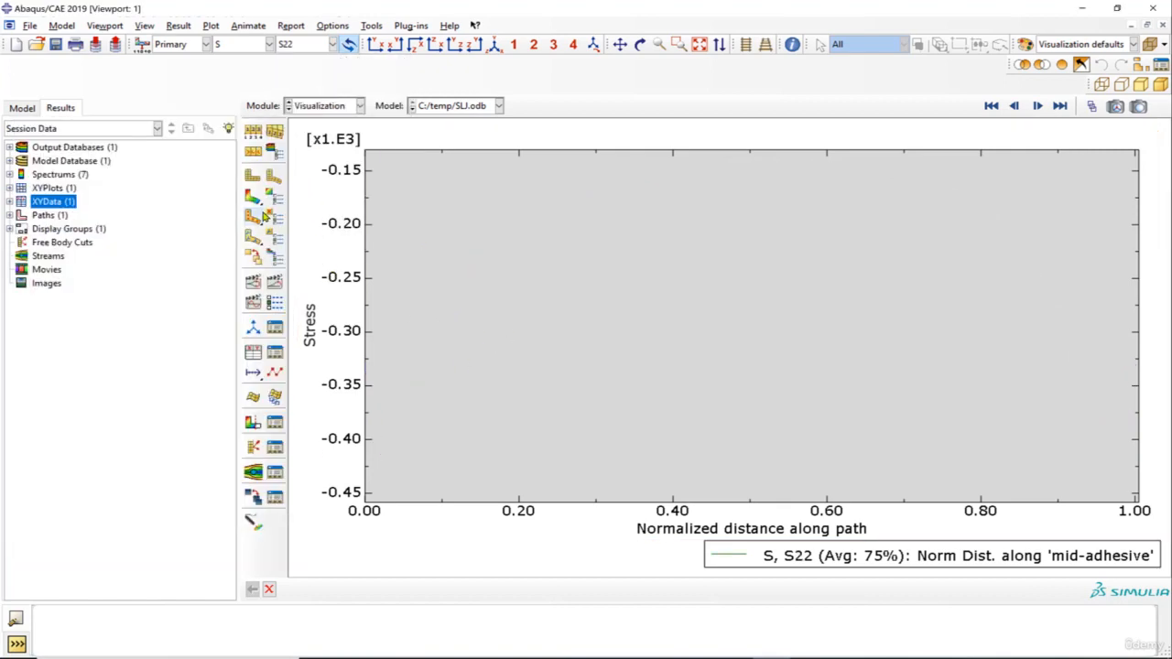
pyautogui.click(254, 197)
pyautogui.scroll(-5, 473, 286)
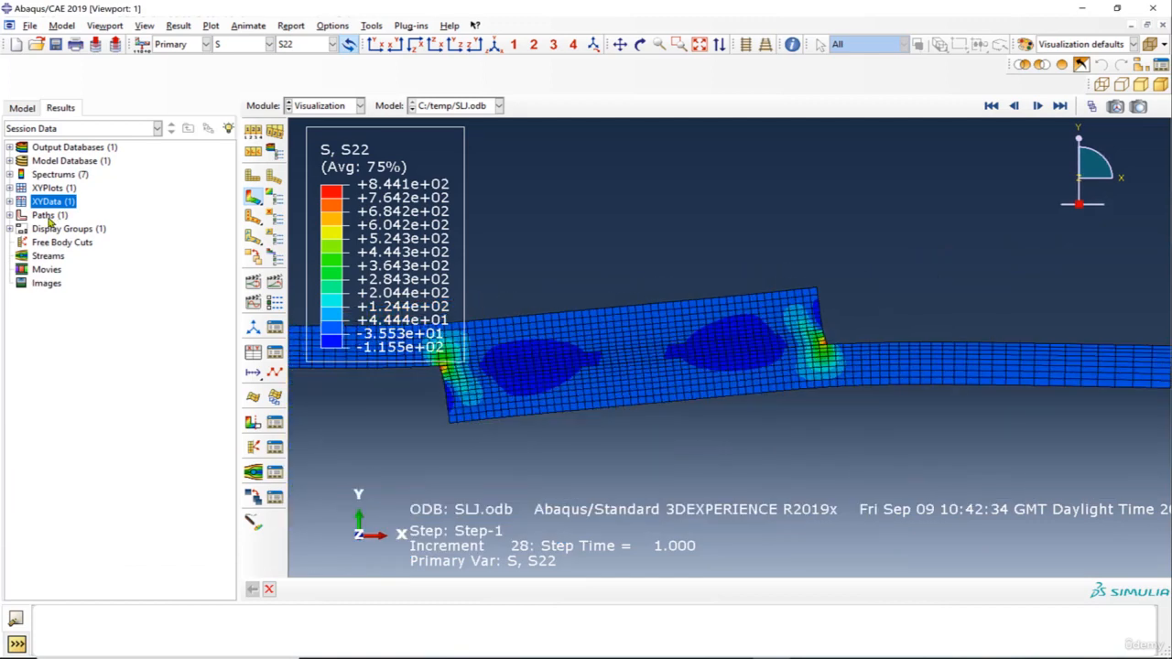
# Step: Create XY data from the mid-adhesive path again and plot S22 against true distance
pyautogui.rightClick(57, 206)
pyautogui.click(188, 229)
pyautogui.moveTo(419, 186); pyautogui.dragTo(158, 186)
pyautogui.click(146, 366)
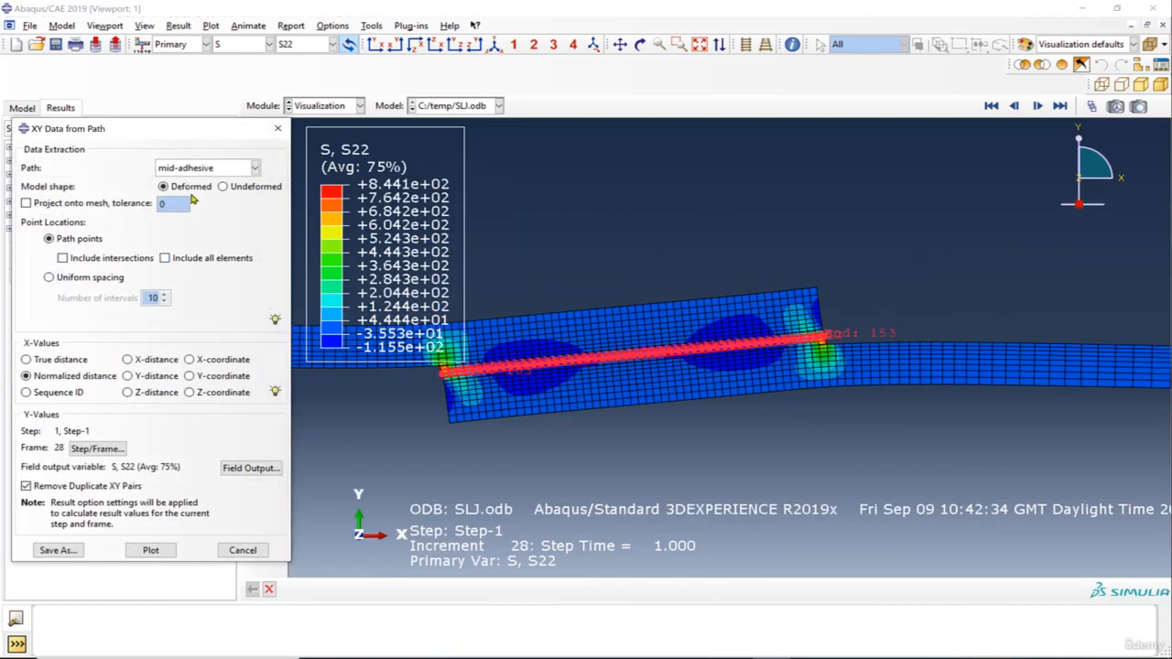
pyautogui.click(77, 360)
pyautogui.click(151, 550)
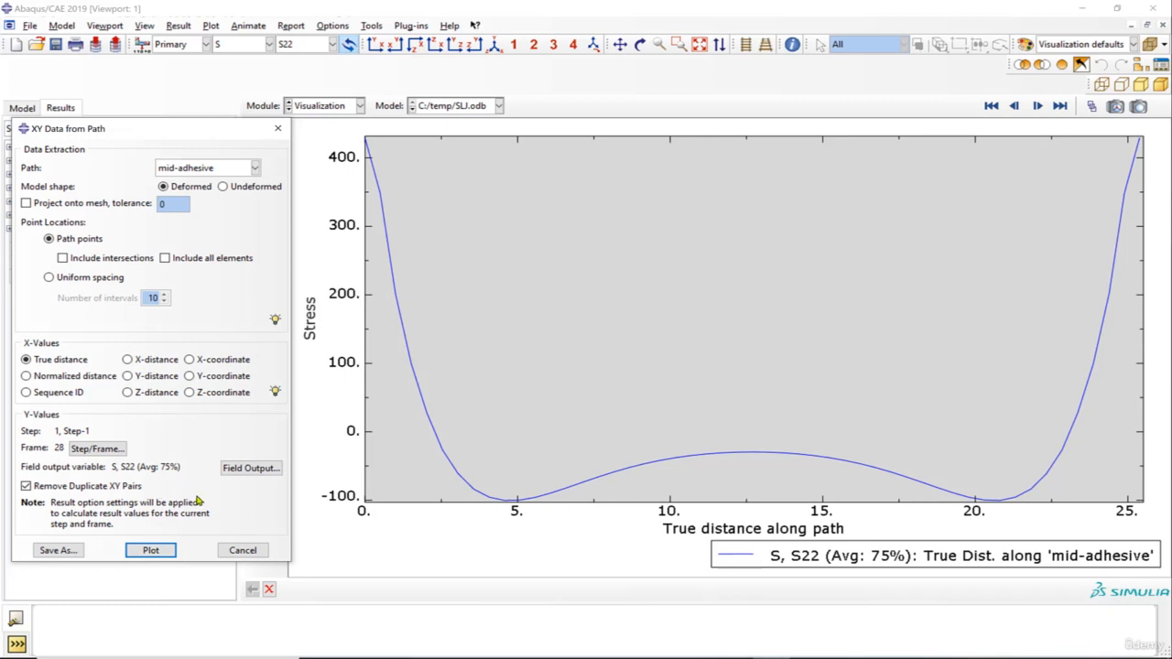
# Step: Replot S22 against normalized distance and save the XY data as s22-results
pyautogui.click(89, 376)
pyautogui.click(150, 552)
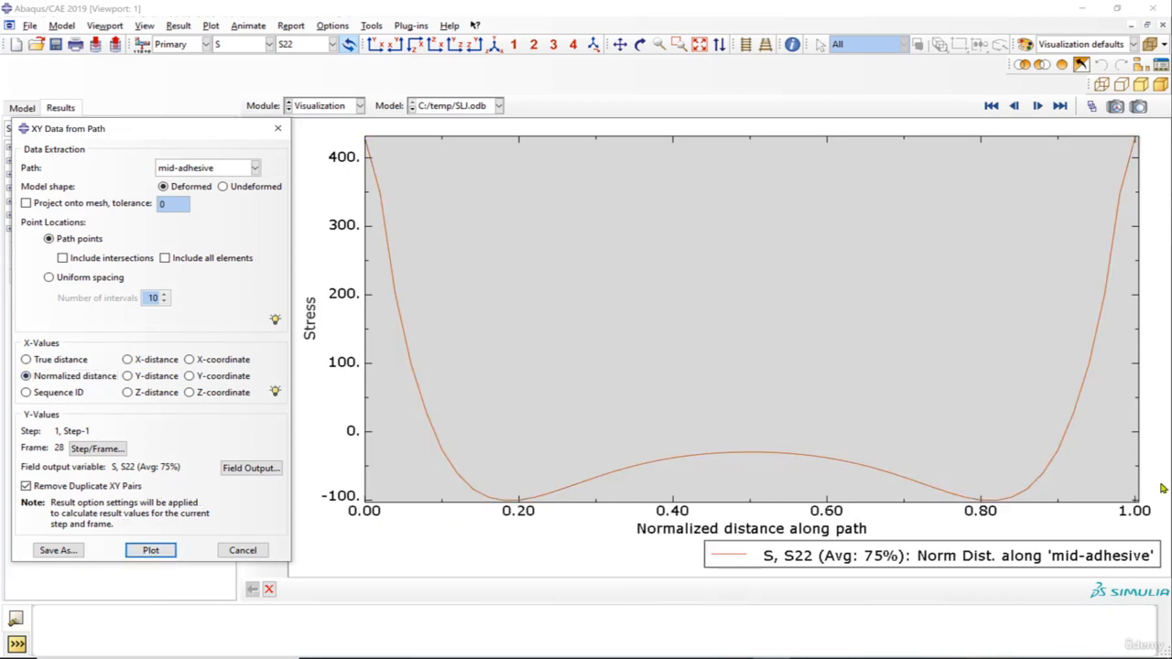
pyautogui.click(78, 551)
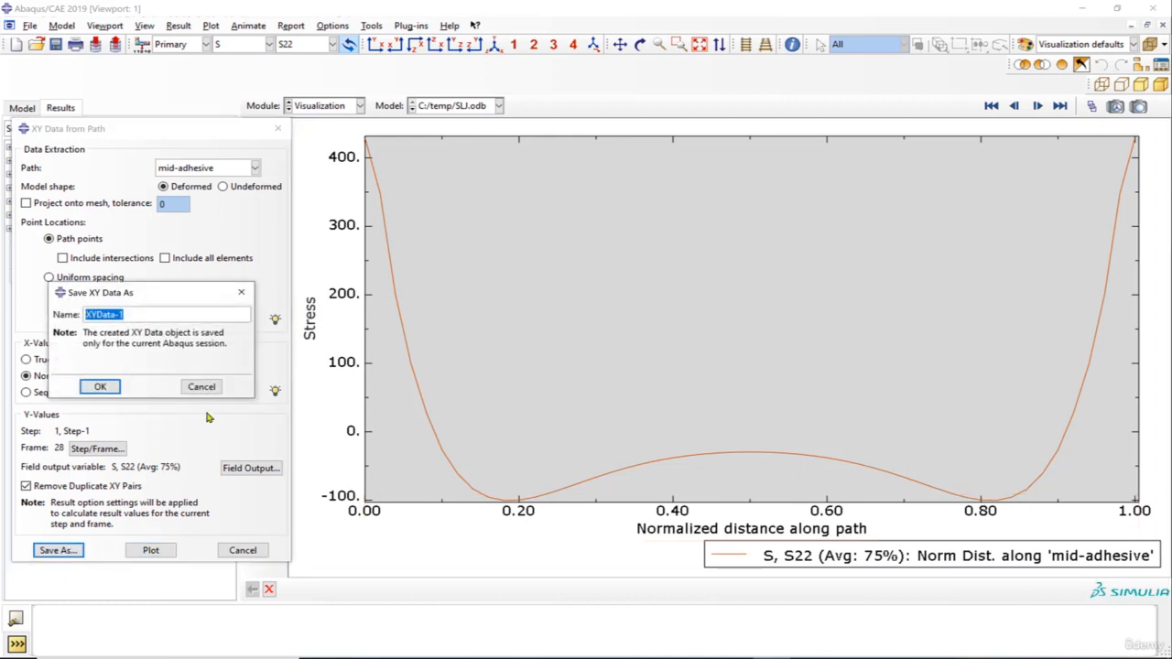
pyautogui.write('s22-results')
pyautogui.press('Return')
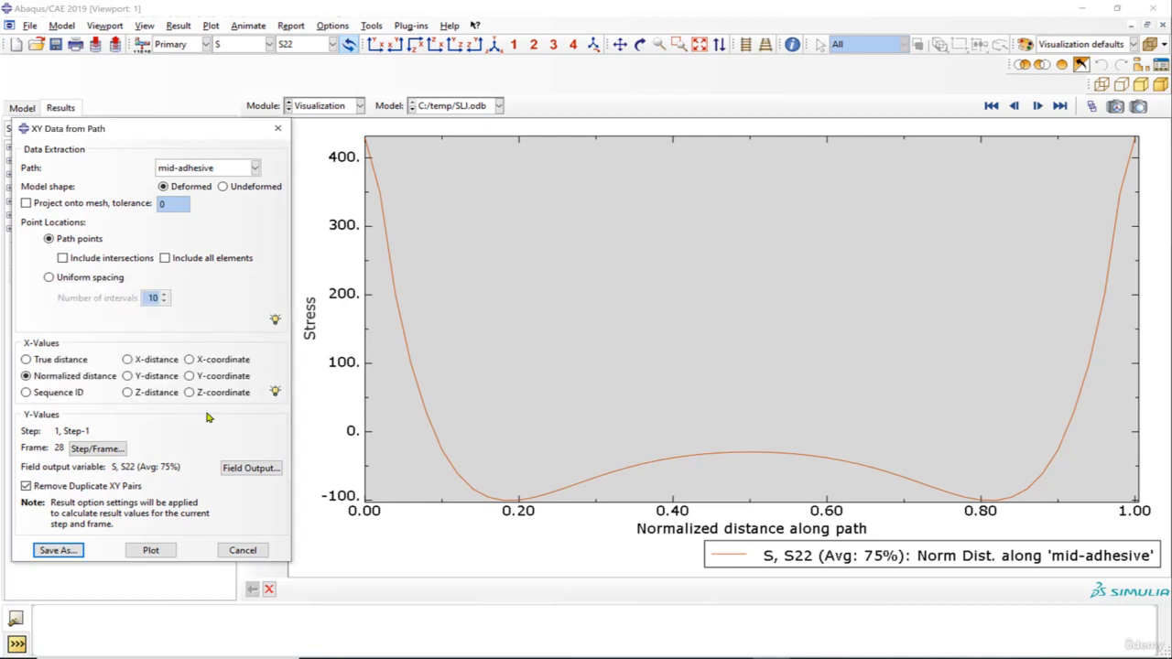
pyautogui.click(220, 552)
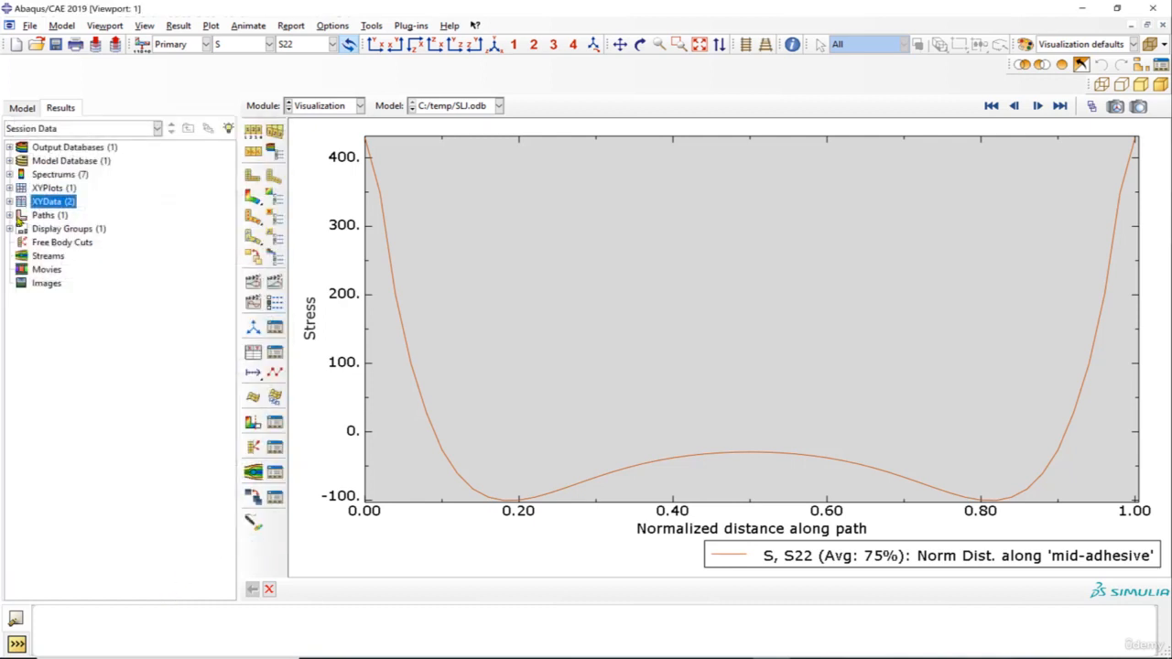
# Step: Export the saved s22-results XY data from Abaqus/CAE to Excel with the Excel Utilities plug-in
pyautogui.click(11, 201)
pyautogui.click(64, 229)
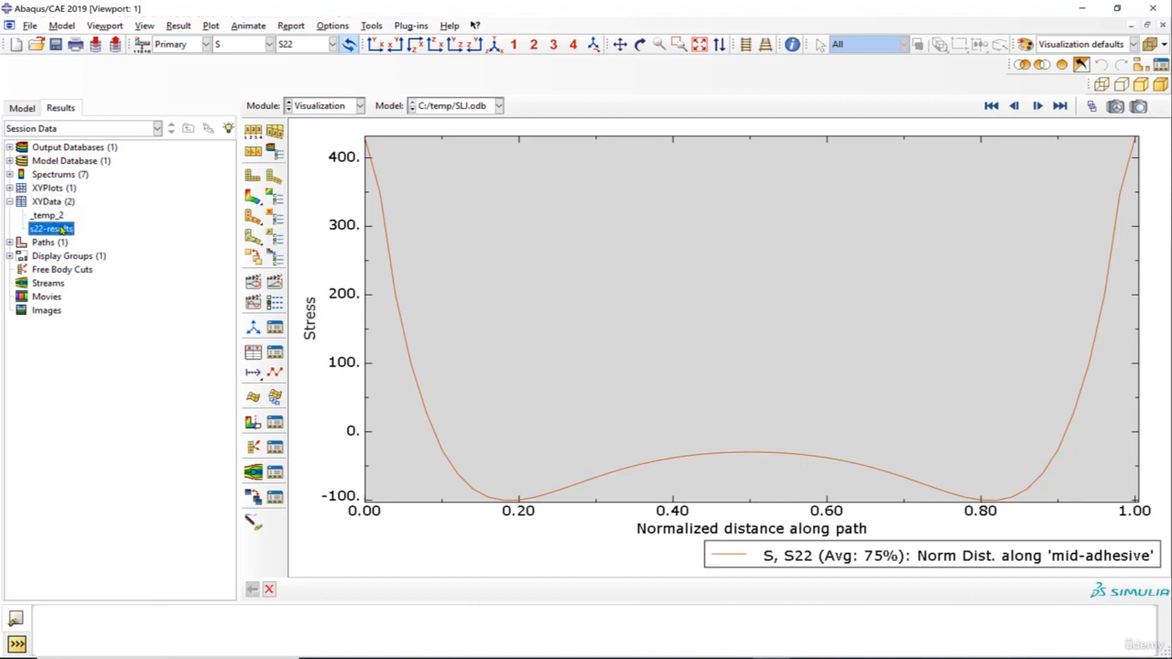
pyautogui.click(420, 27)
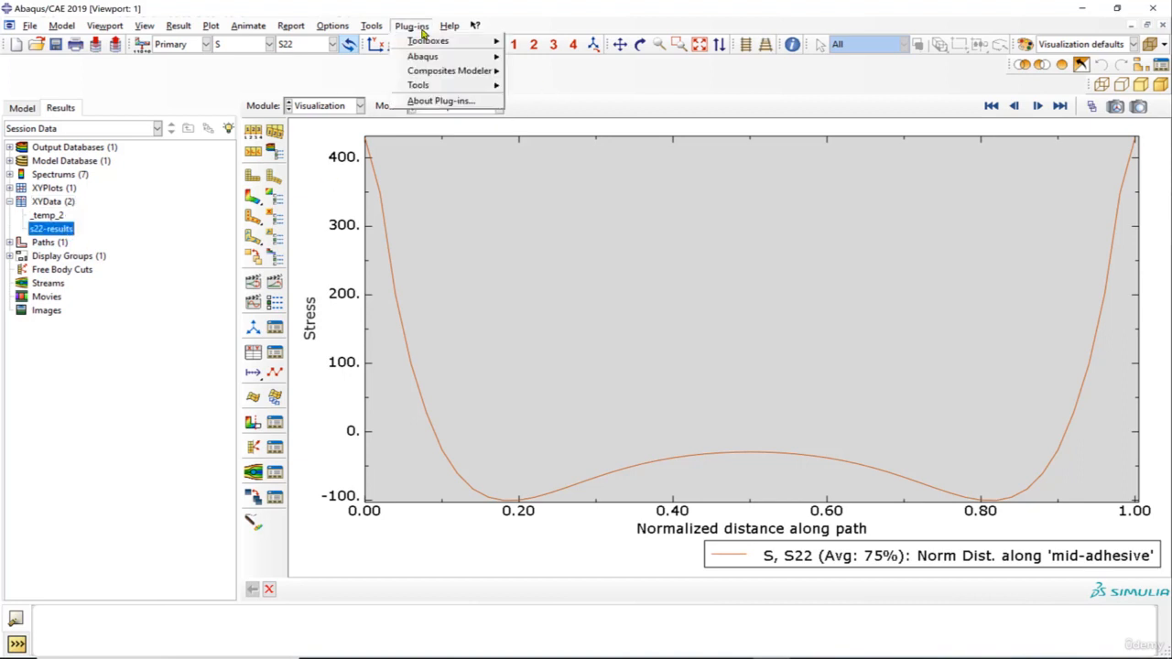
pyautogui.moveTo(471, 85)
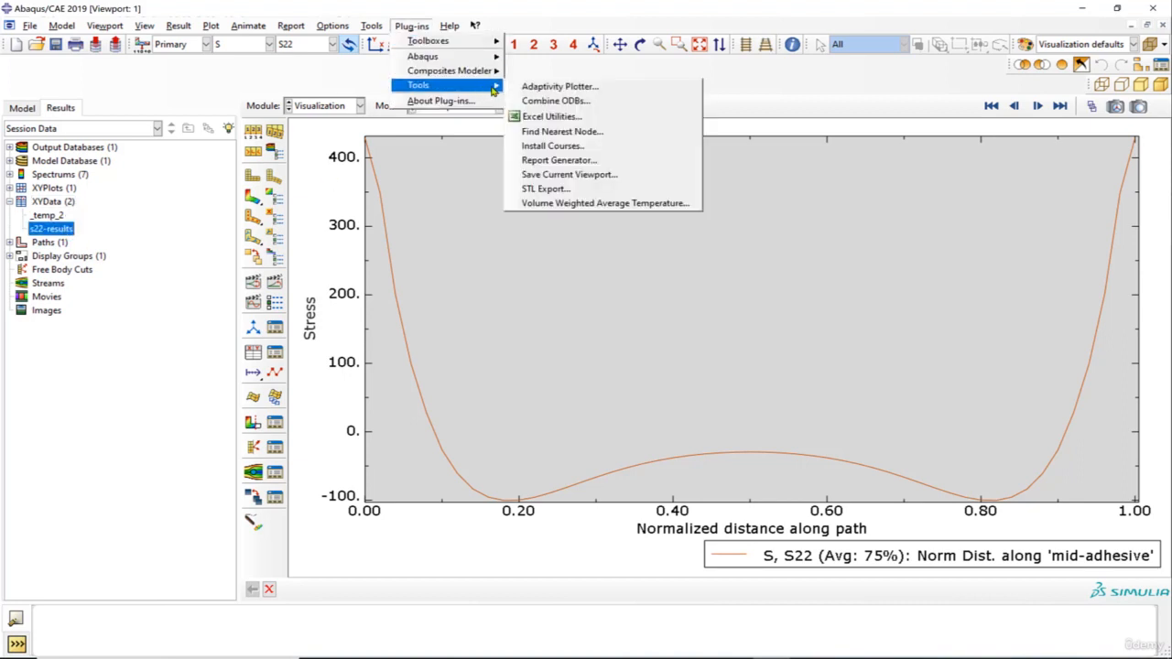
pyautogui.click(549, 116)
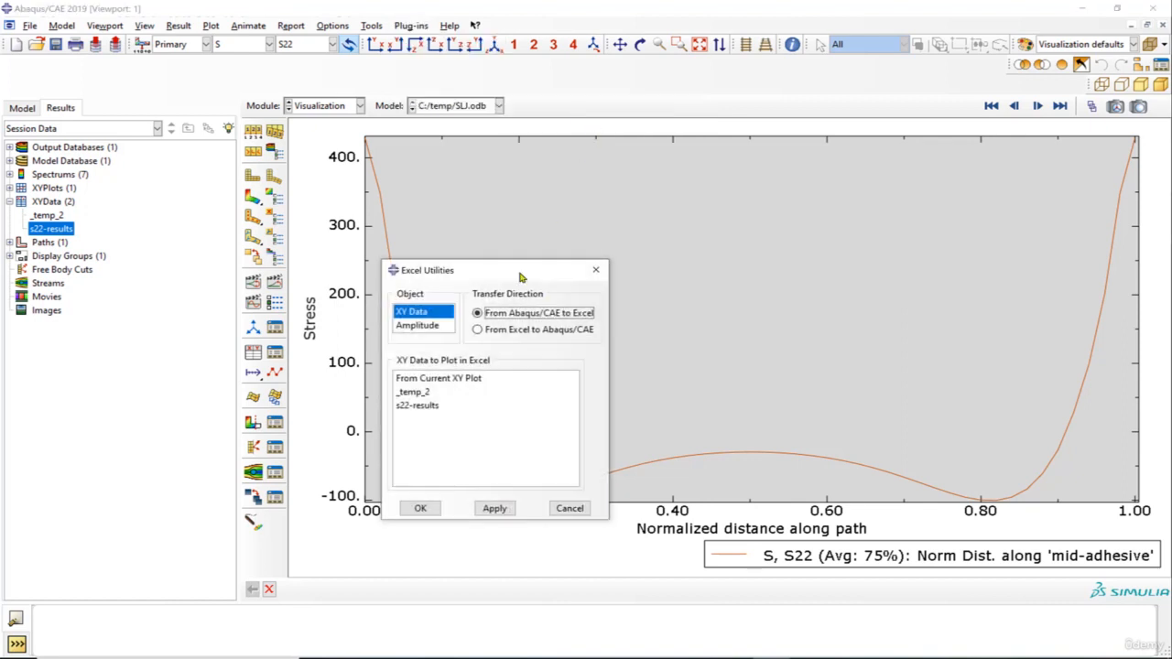
pyautogui.click(430, 405)
pyautogui.click(419, 508)
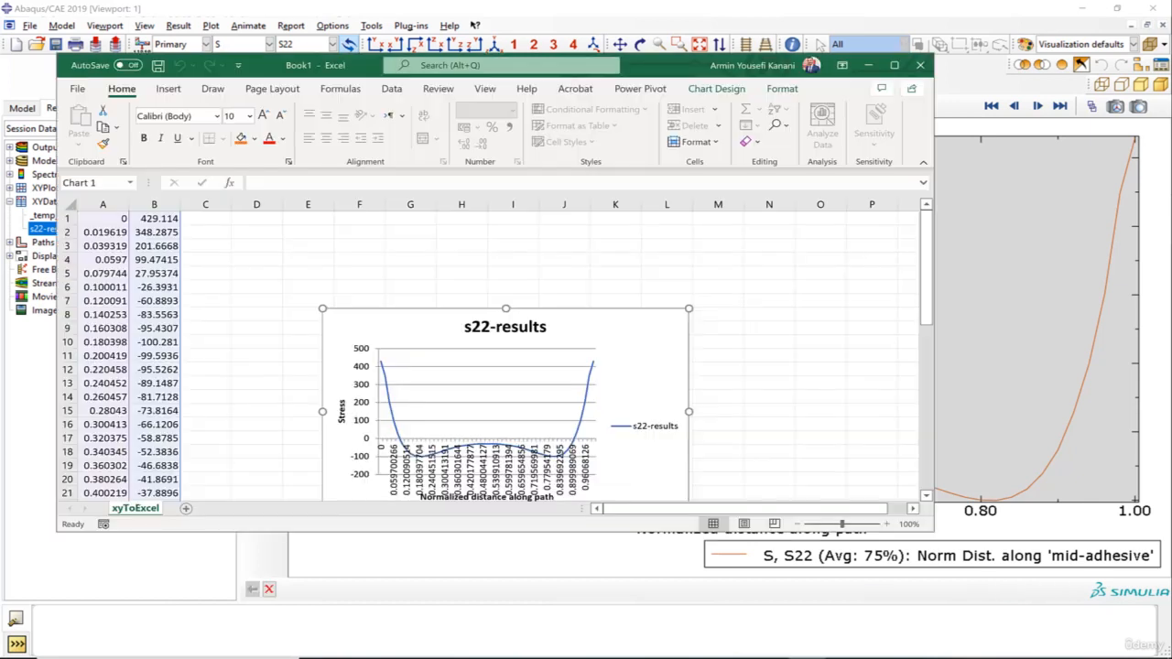
# Step: Maximize the Excel workbook, shift the s22-results chart slightly upward and enlarge it
pyautogui.click(895, 65)
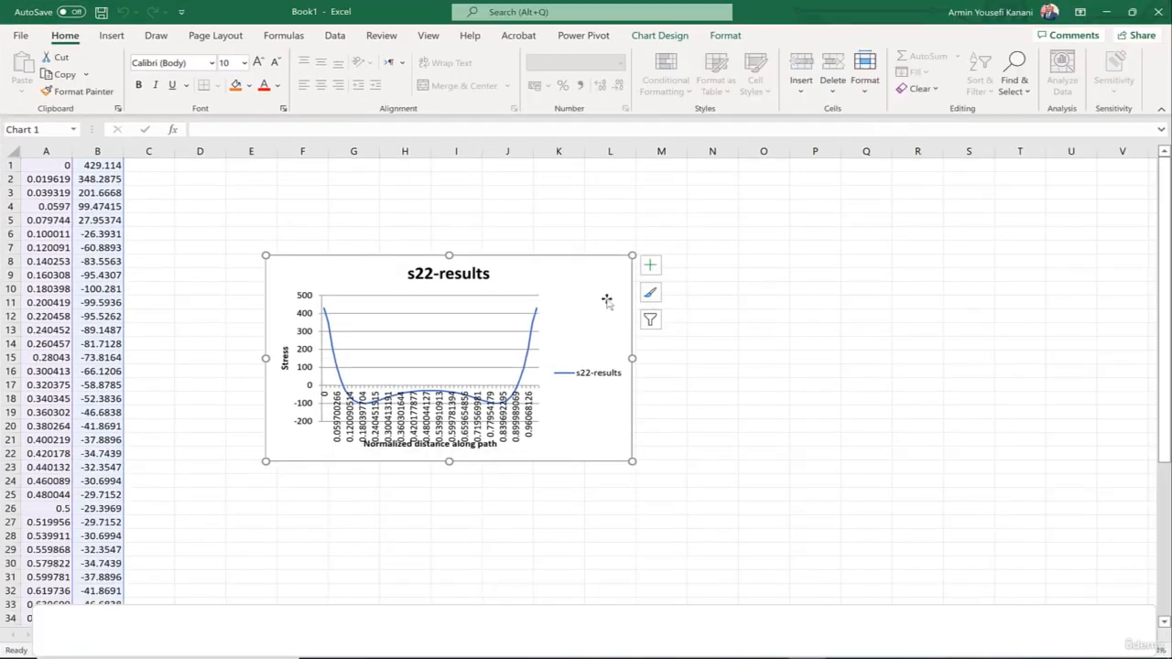
pyautogui.moveTo(607, 295); pyautogui.dragTo(602, 256)
pyautogui.moveTo(627, 421); pyautogui.dragTo(800, 512)
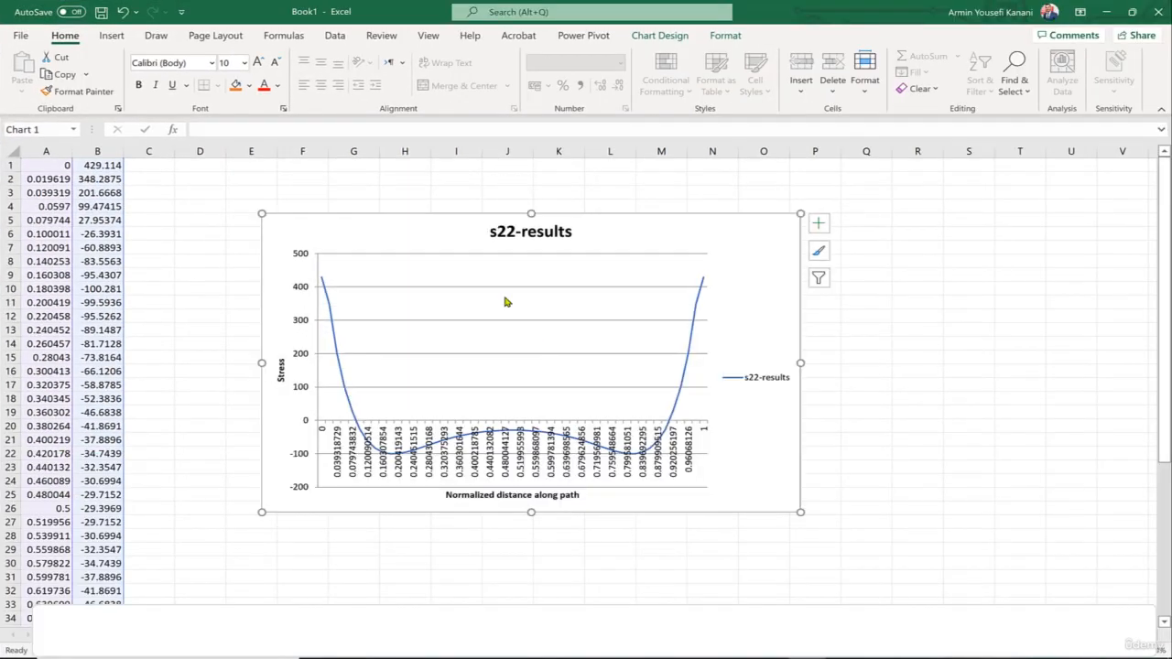
# Step: Change the s22-results chart to a scatter chart with smooth lines and no markers
pyautogui.click(111, 34)
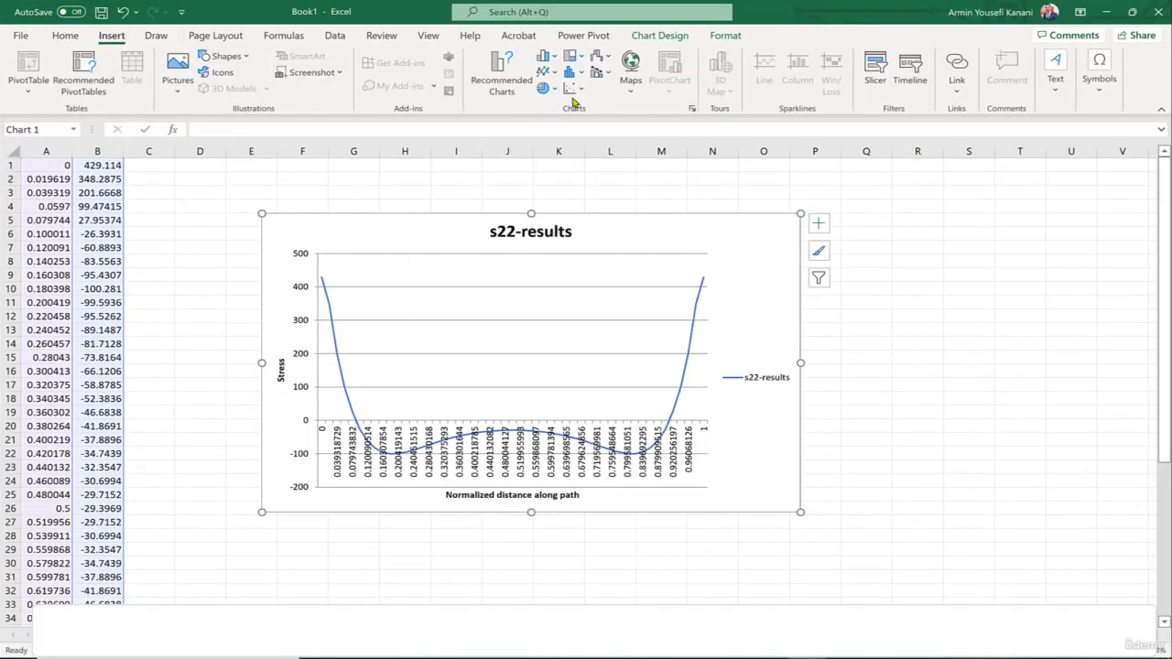
pyautogui.click(574, 90)
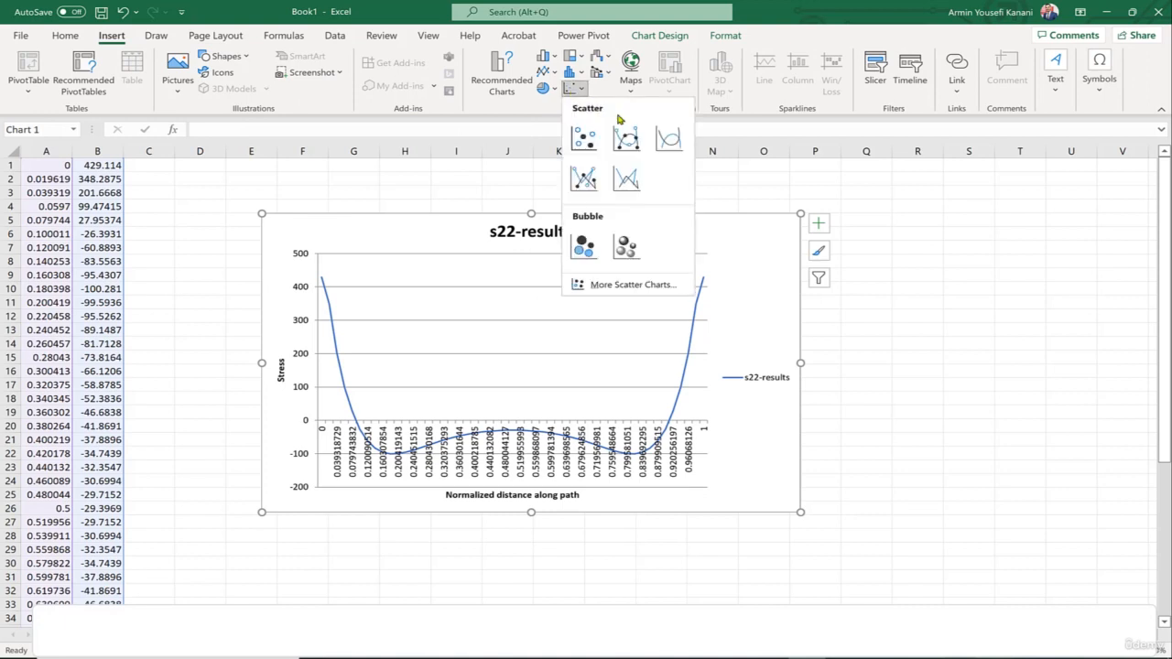
pyautogui.click(672, 140)
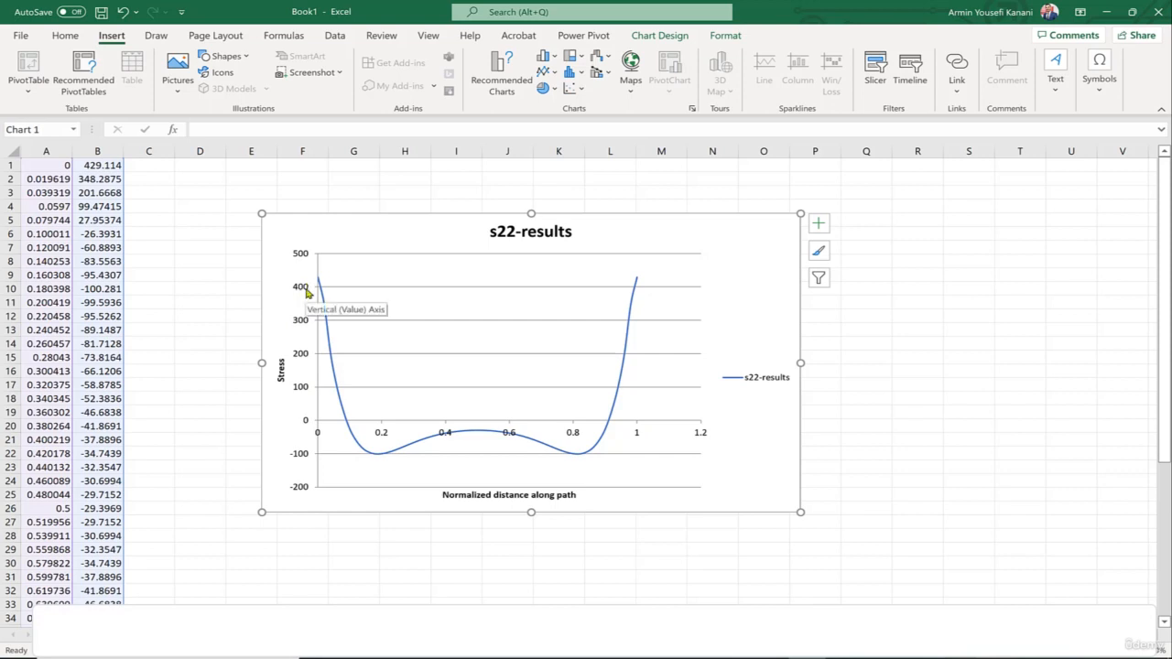
# Step: Minimize the Excel workbook to return to Abaqus/CAE and show the S22 contours on the deformed joint, focusing on its loaded right end
pyautogui.click(99, 167)
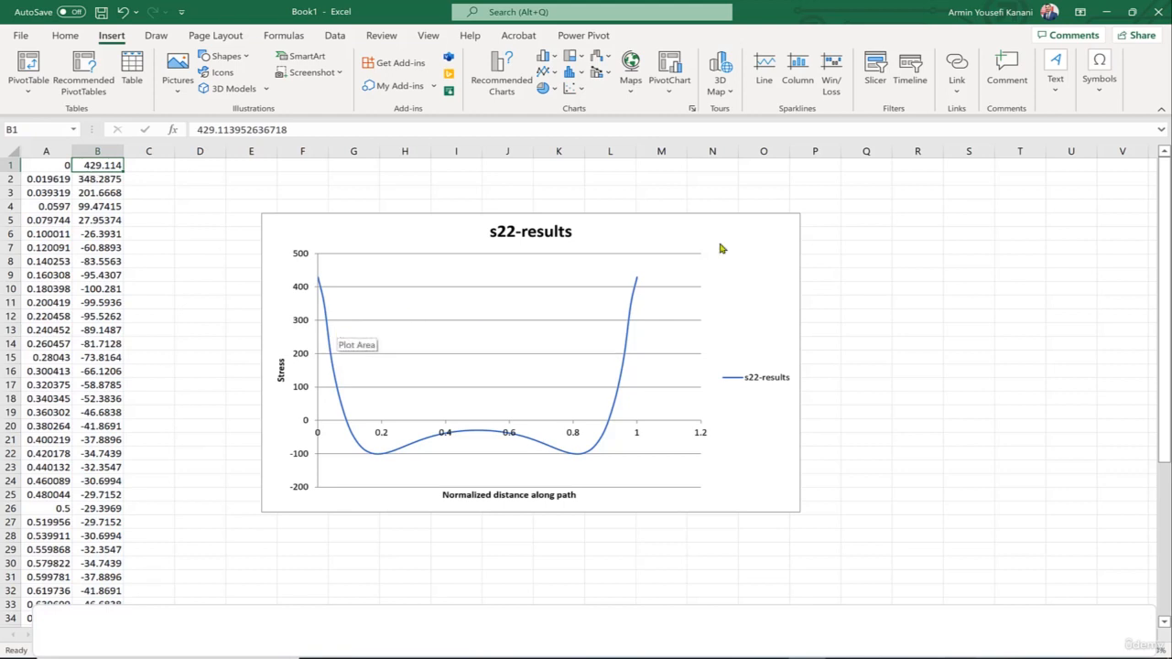
pyautogui.click(1106, 12)
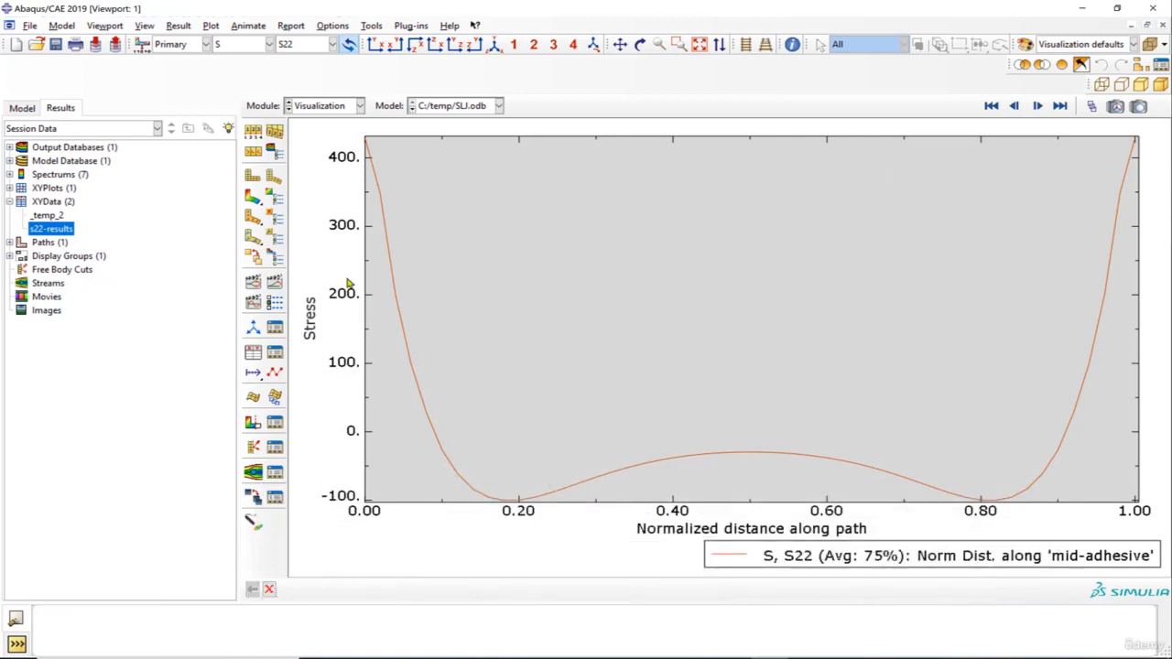
pyautogui.click(253, 197)
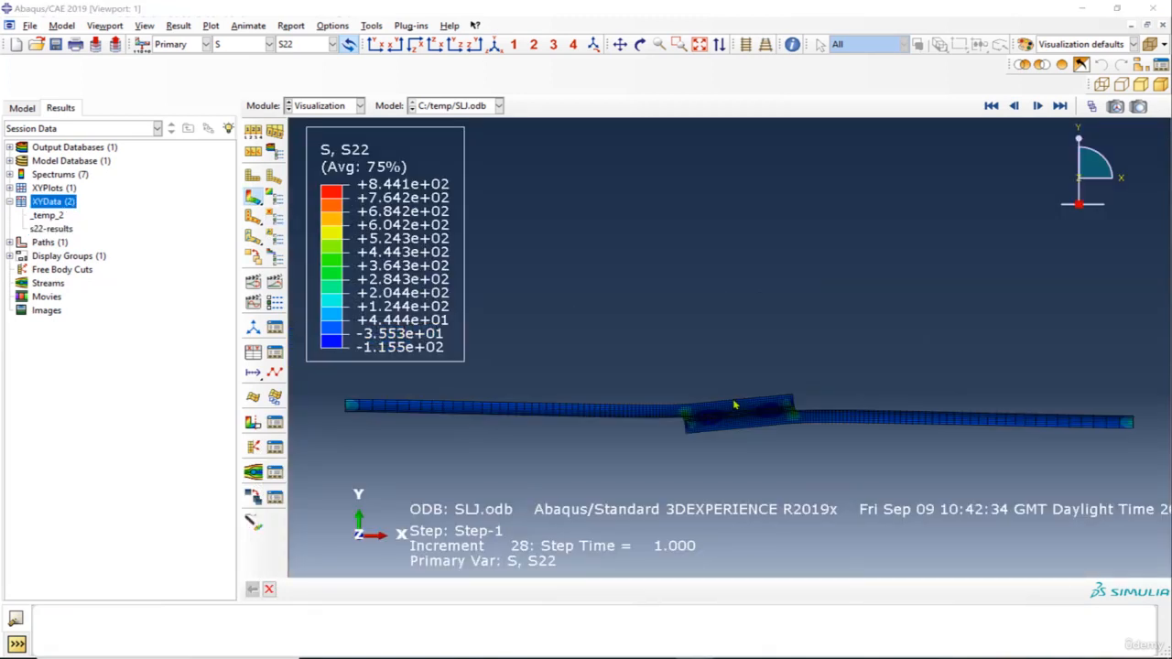
pyautogui.scroll(1, 734, 404)
pyautogui.scroll(-1, 1057, 423)
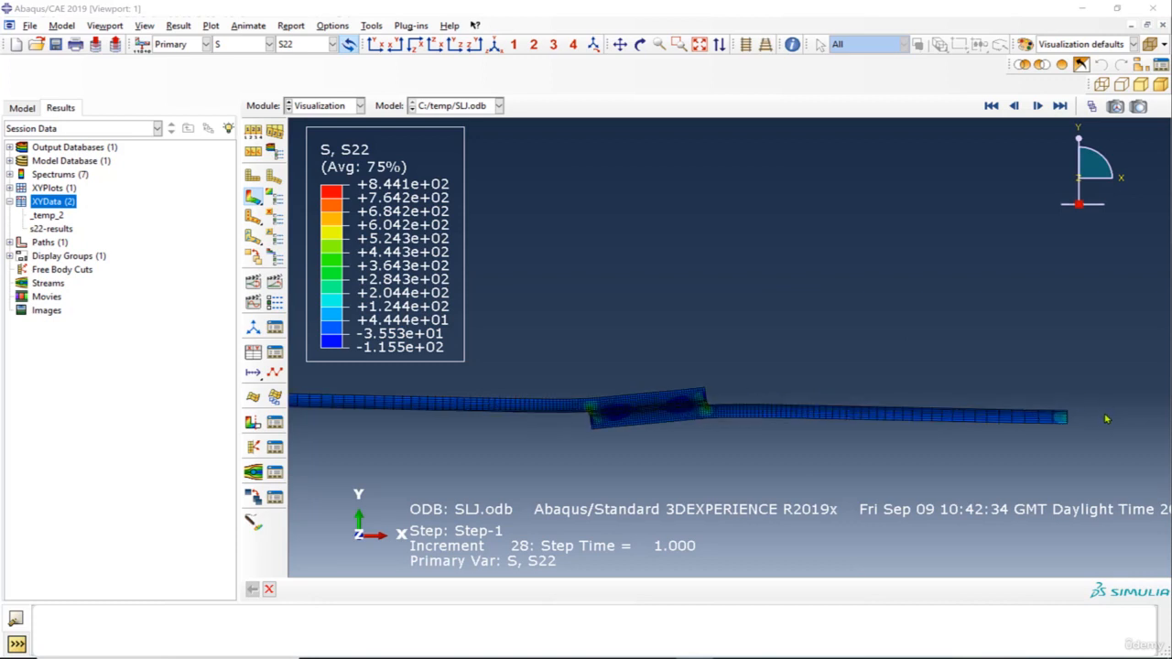
pyautogui.scroll(-2, 1108, 425)
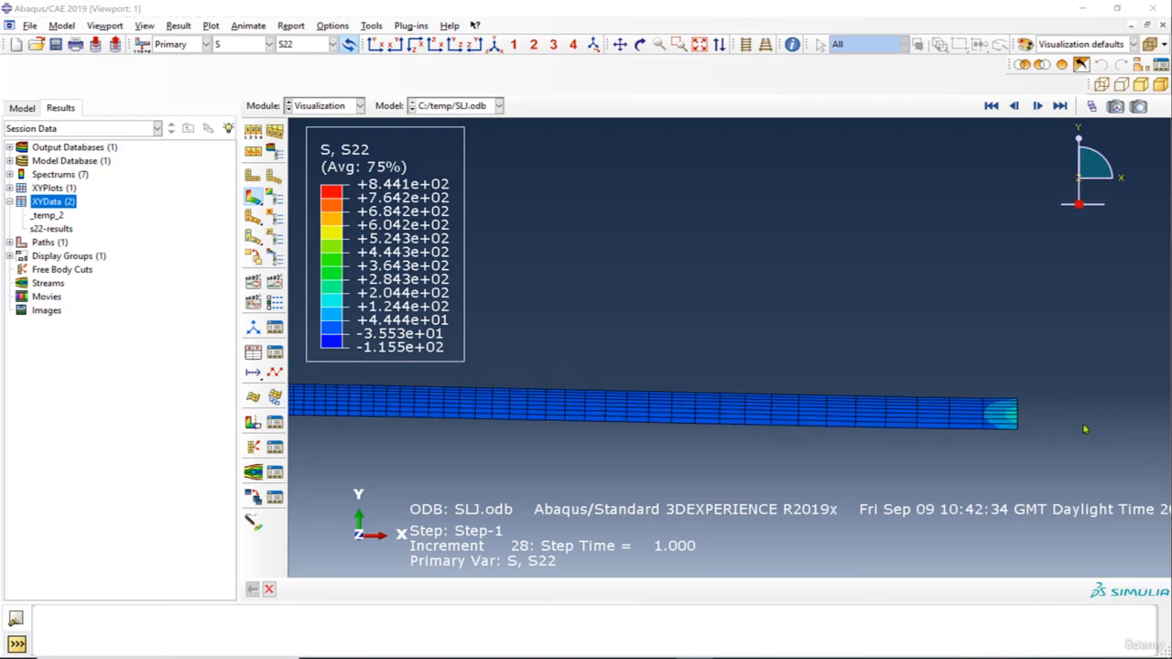
pyautogui.scroll(1, 1065, 422)
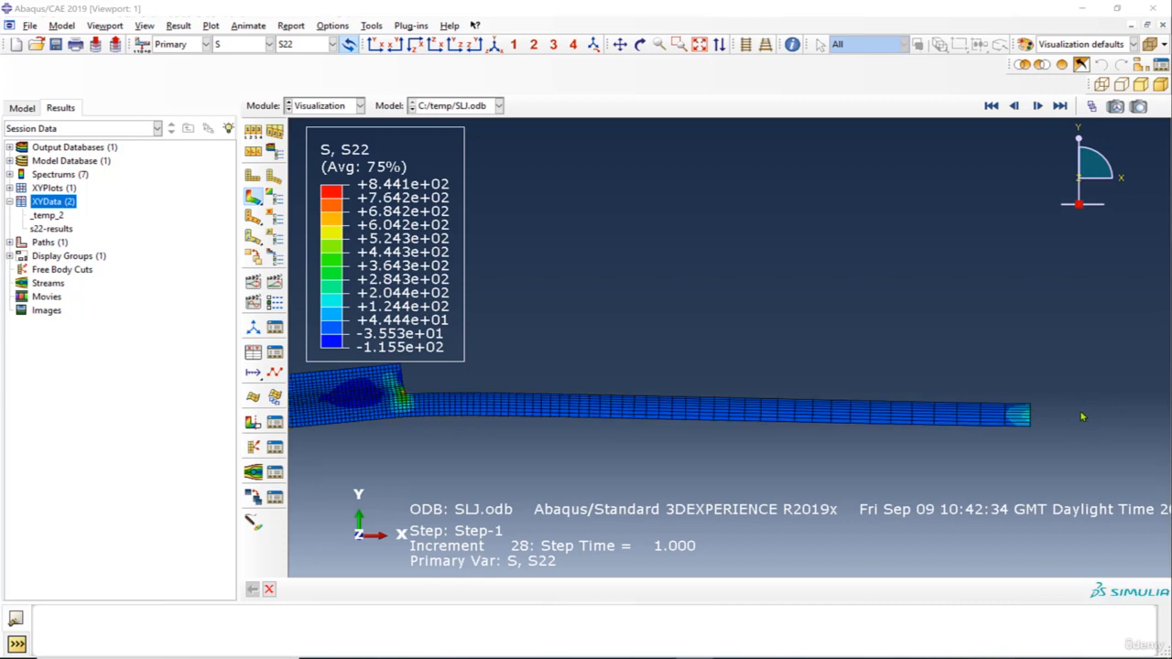
# Step: Start XY data from ODB field output at the Unique Nodal position with the reaction force RF and spatial displacement U magnitudes
pyautogui.rightClick(46, 201)
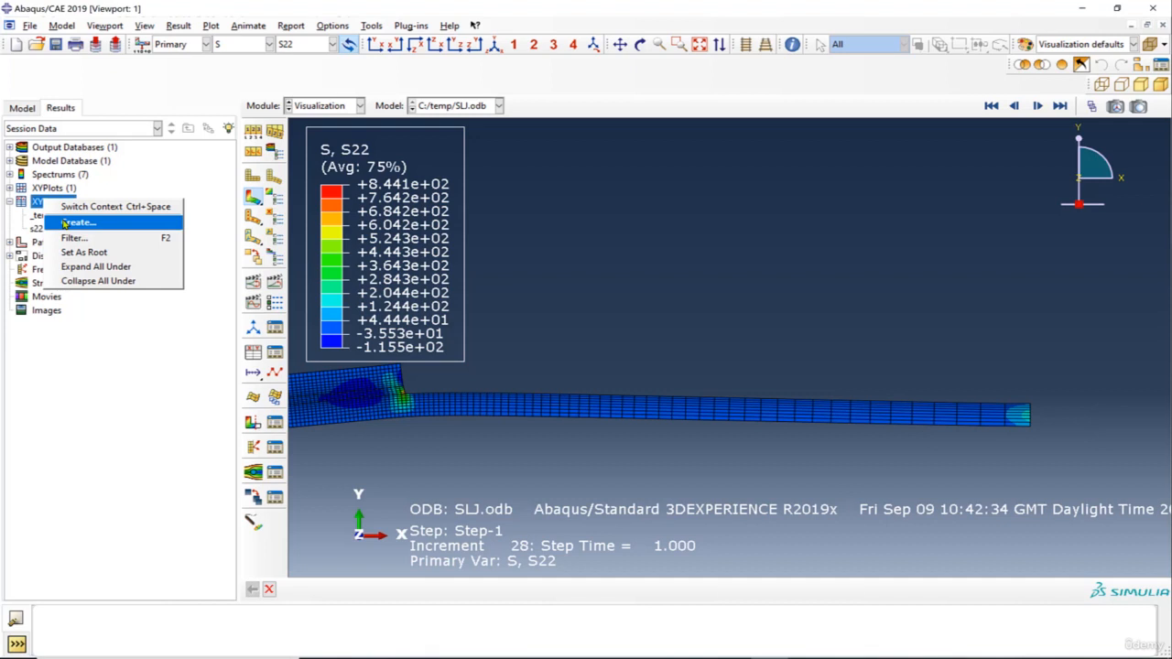
pyautogui.click(66, 224)
pyautogui.click(135, 240)
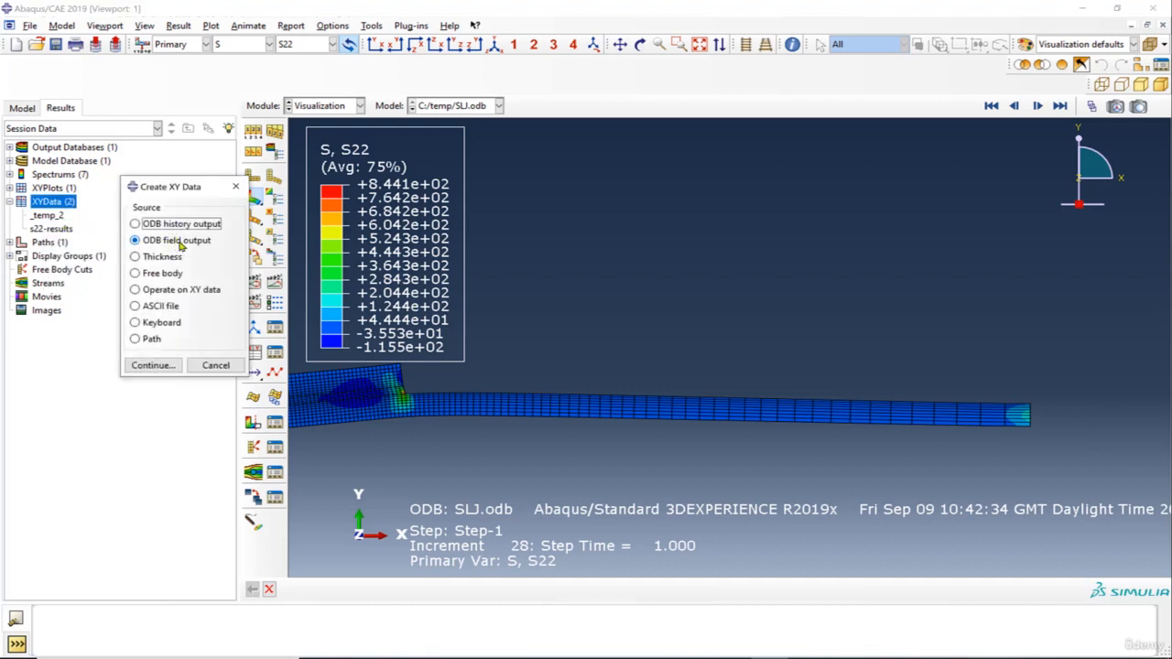
pyautogui.click(154, 365)
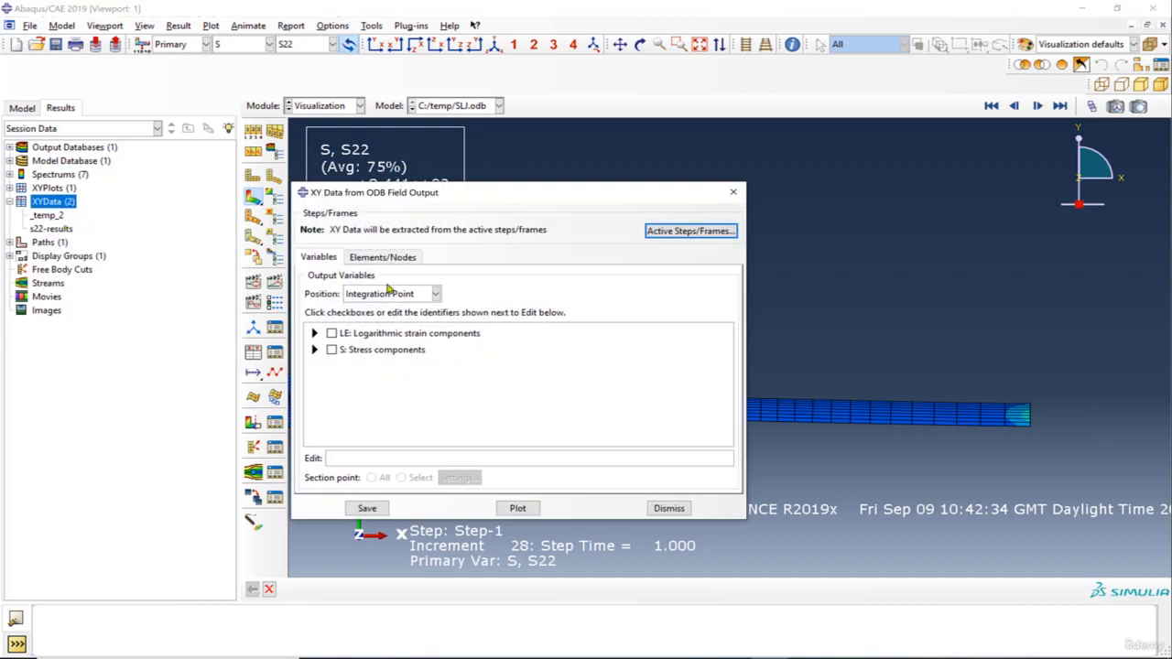
pyautogui.click(390, 291)
pyautogui.click(396, 350)
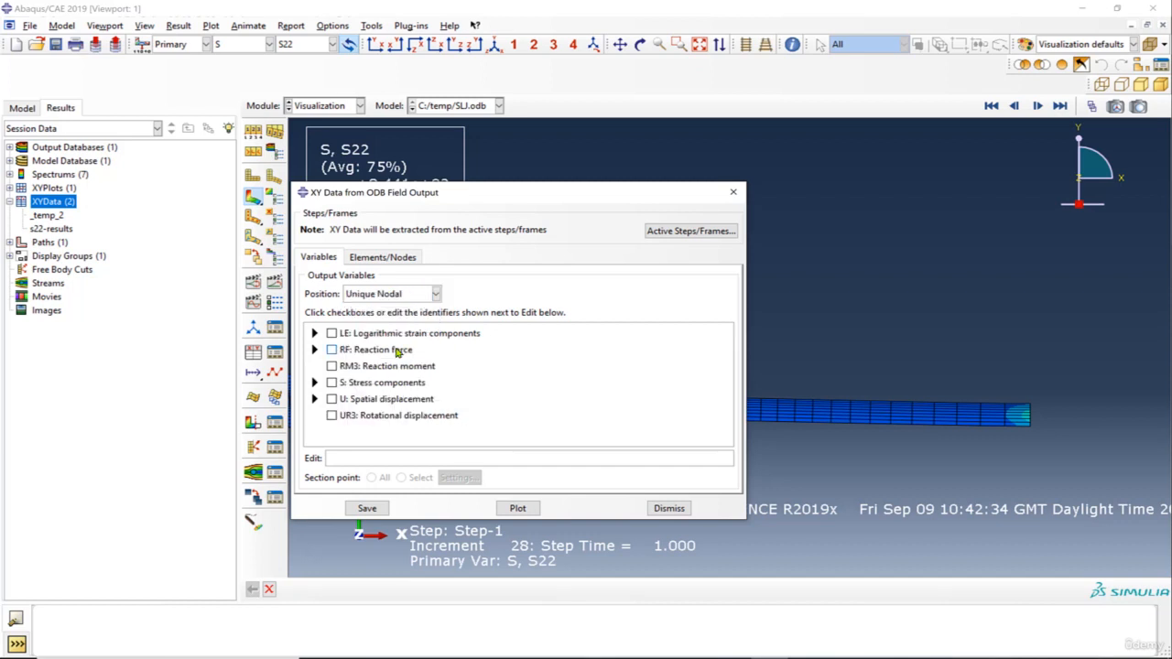
pyautogui.click(314, 350)
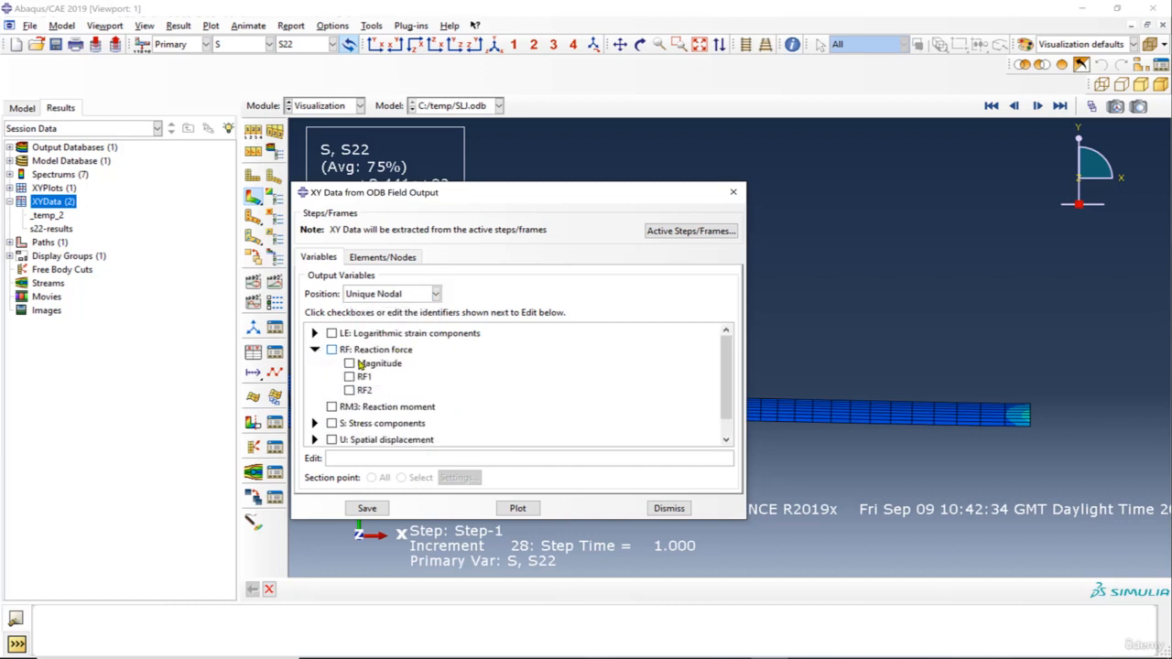
pyautogui.click(349, 364)
pyautogui.scroll(-1, 407, 384)
pyautogui.click(315, 420)
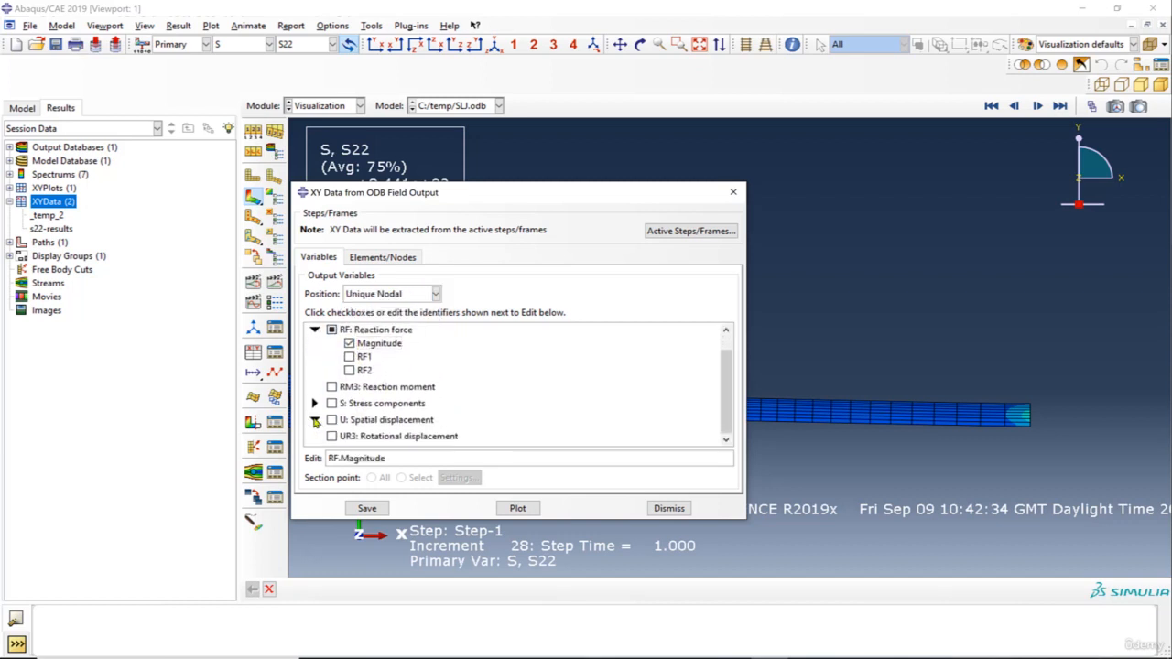
pyautogui.click(350, 435)
# Step: Pick the reference node just beyond the right end of the joint as the node for data extraction
pyautogui.click(384, 259)
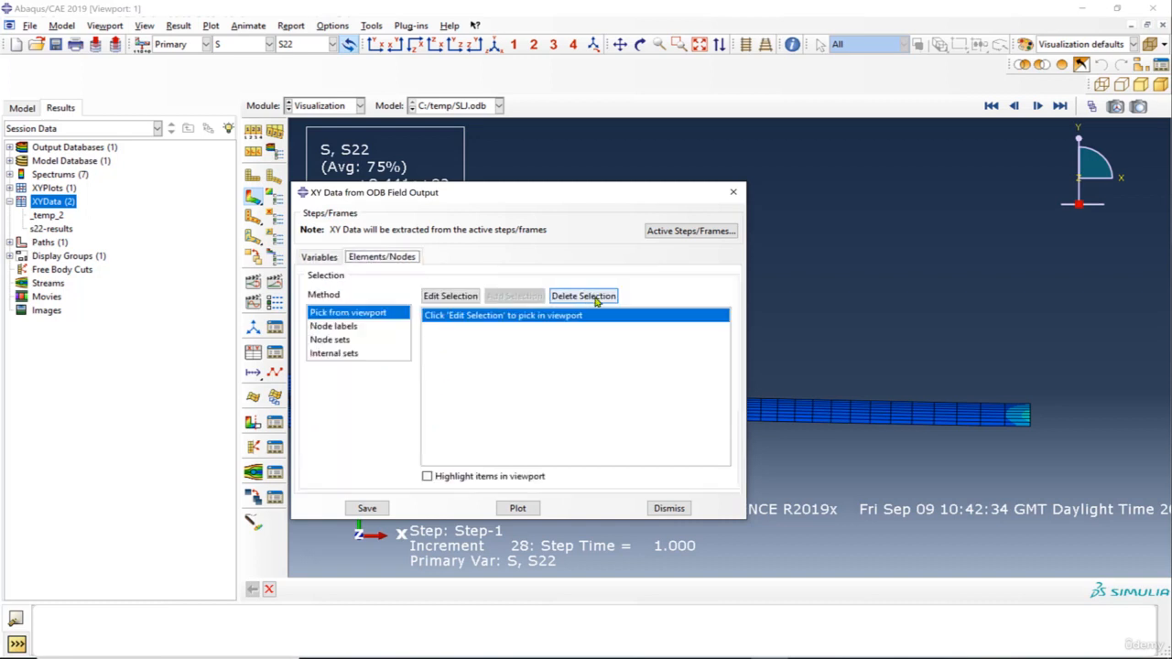
pyautogui.click(536, 299)
pyautogui.moveTo(1062, 366); pyautogui.dragTo(1150, 463)
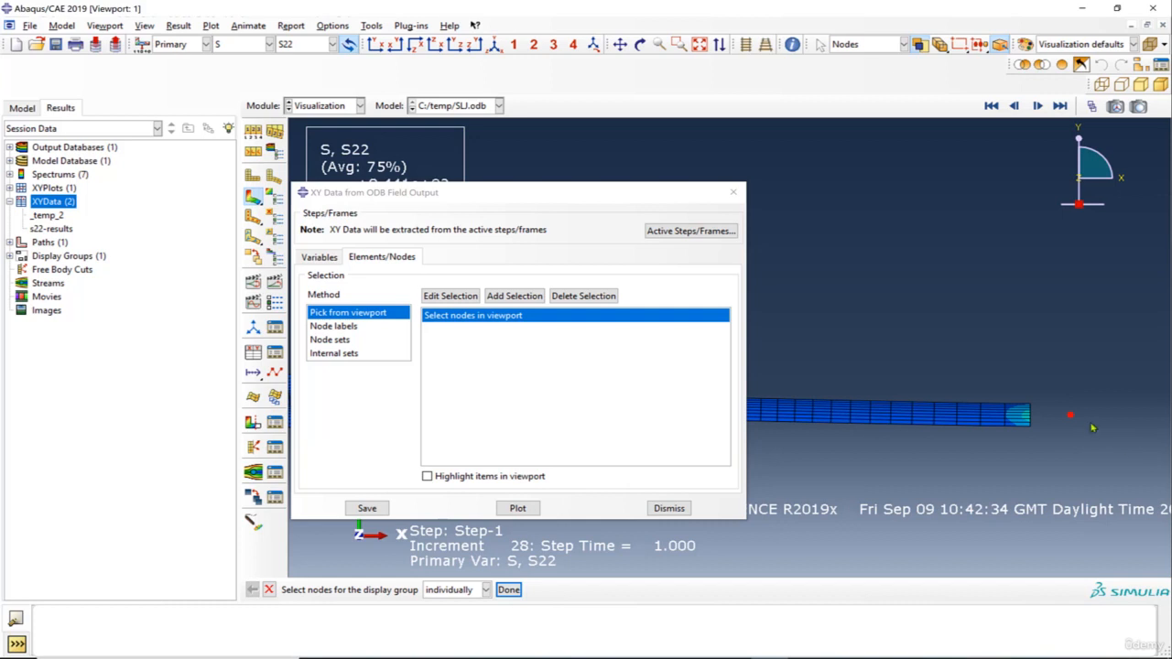
pyautogui.moveTo(1052, 368); pyautogui.dragTo(1124, 458)
pyautogui.click(508, 590)
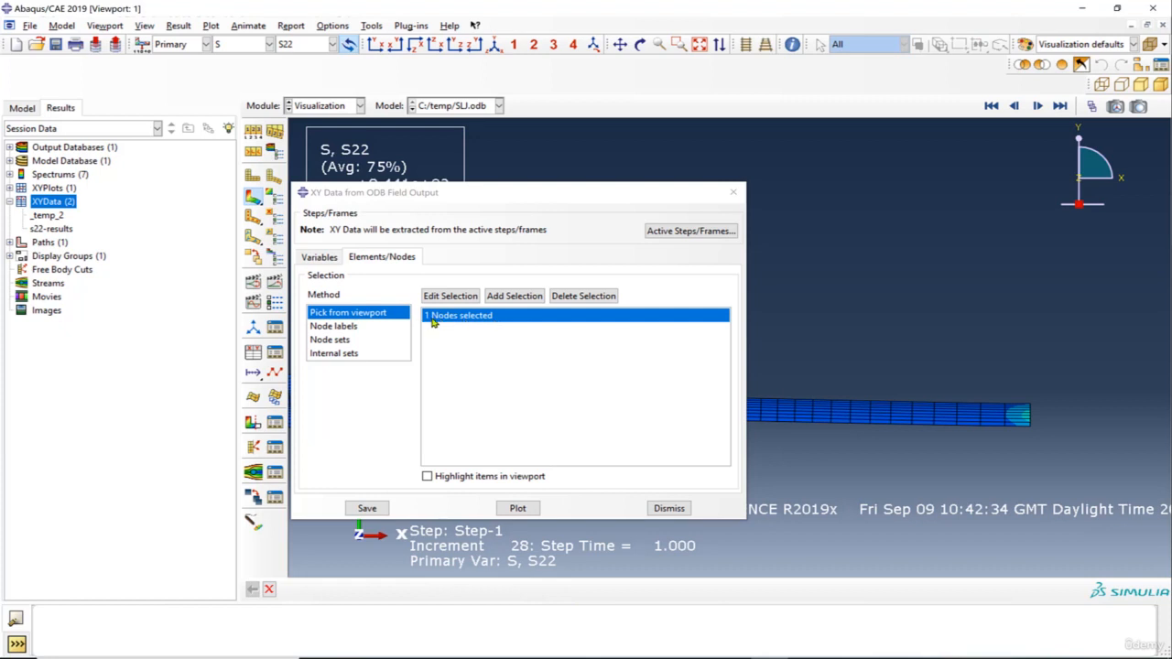
# Step: Plot the RF and U magnitudes against time, save them as XY data with default names, and dismiss the extraction dialog
pyautogui.click(518, 508)
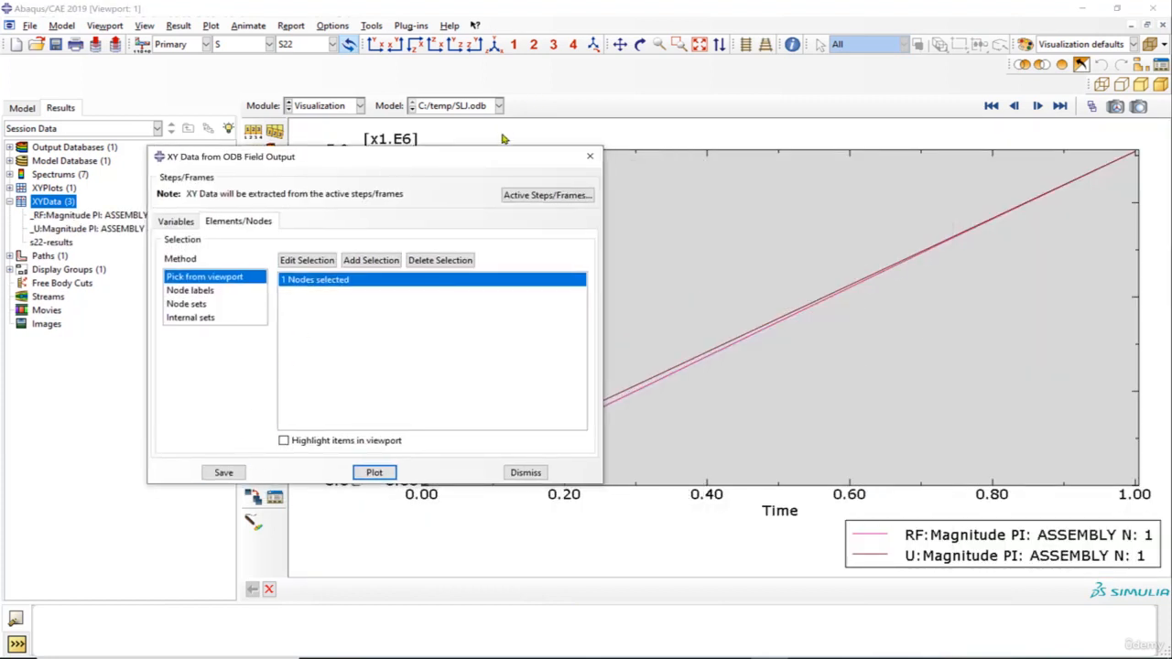
pyautogui.moveTo(498, 161); pyautogui.dragTo(222, 213)
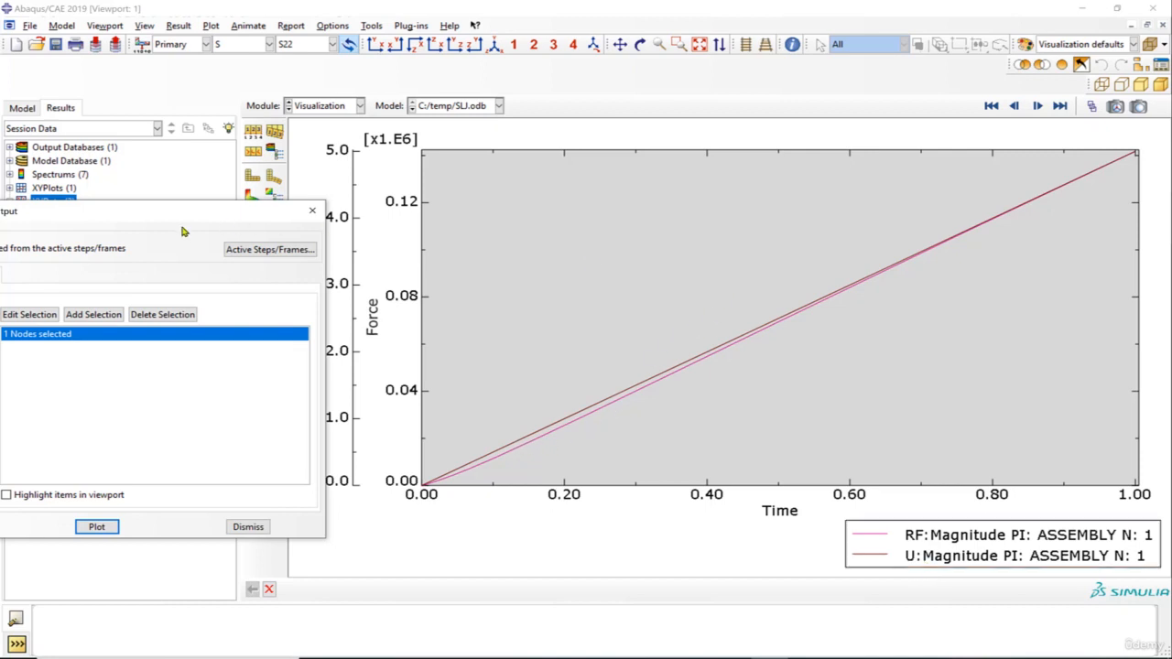
pyautogui.moveTo(174, 224); pyautogui.dragTo(614, 162)
pyautogui.click(384, 464)
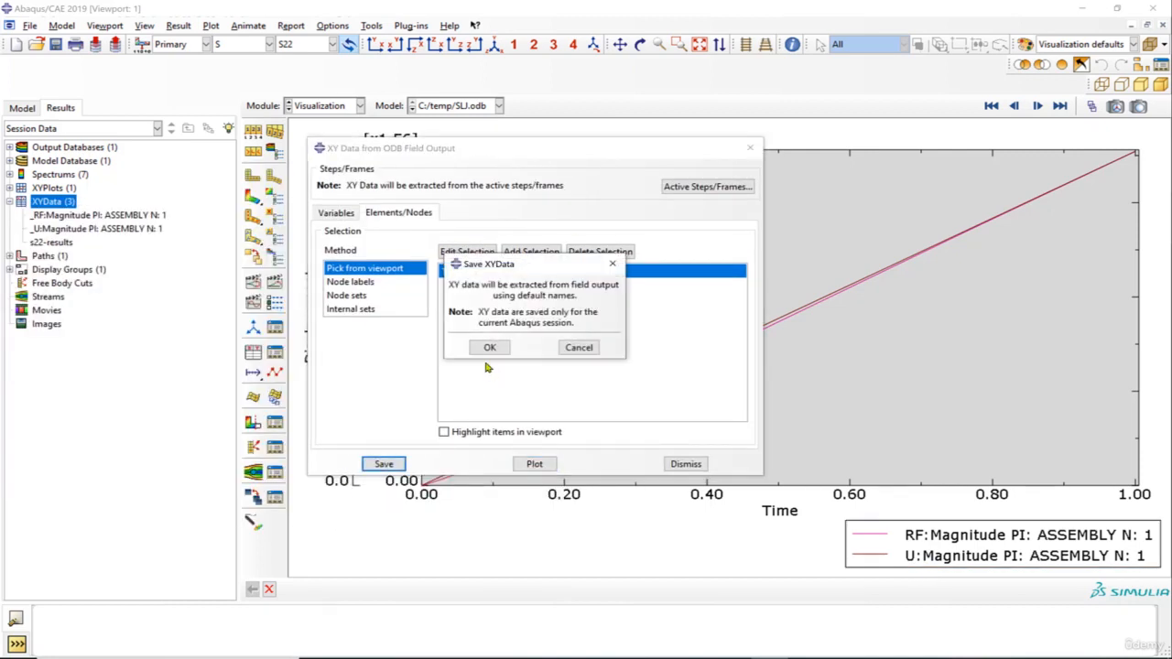
pyautogui.click(486, 346)
pyautogui.click(686, 464)
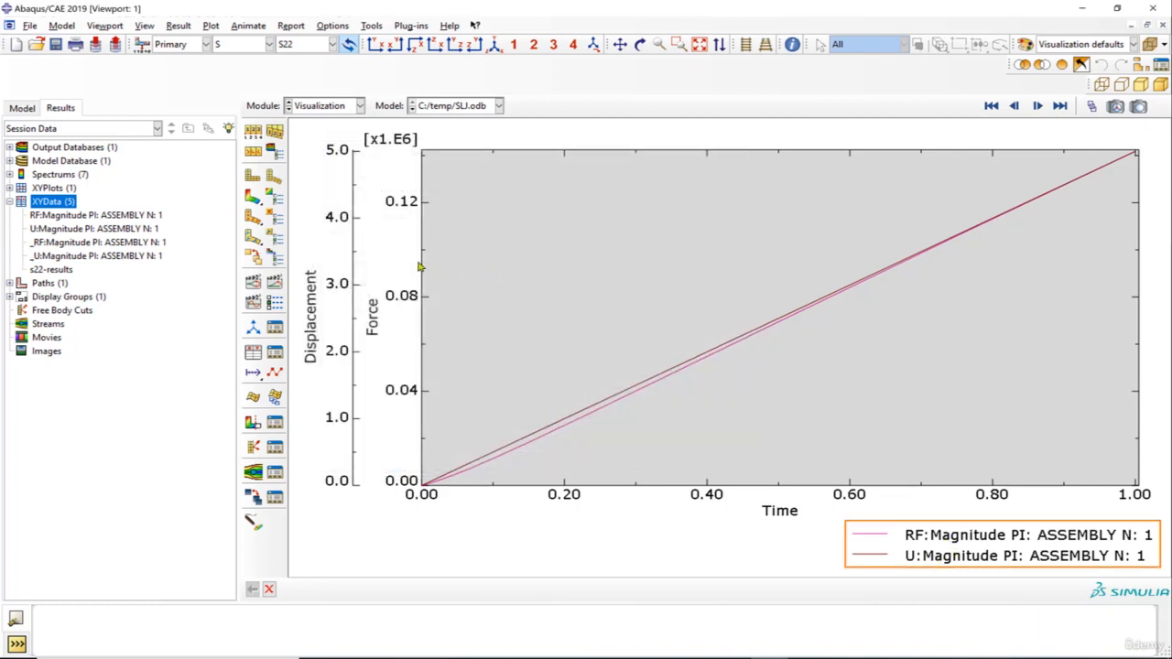
# Step: Start creating new XY data with Operate on XY data as the source
pyautogui.rightClick(59, 207)
pyautogui.click(103, 224)
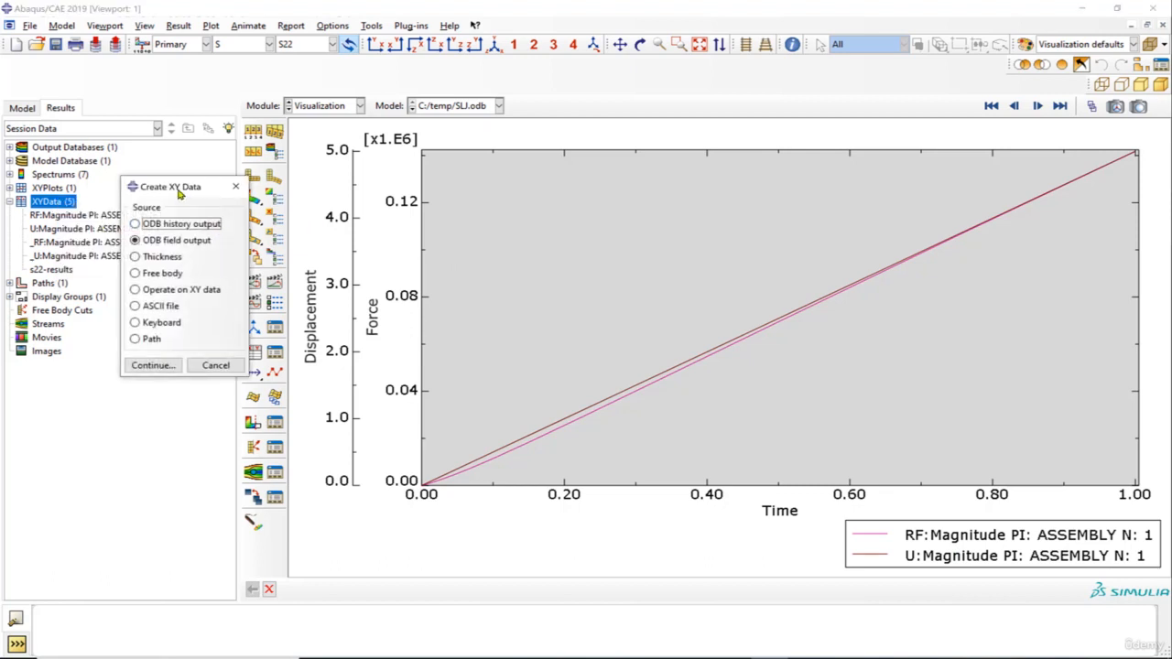
pyautogui.moveTo(182, 194); pyautogui.dragTo(432, 178)
pyautogui.click(403, 274)
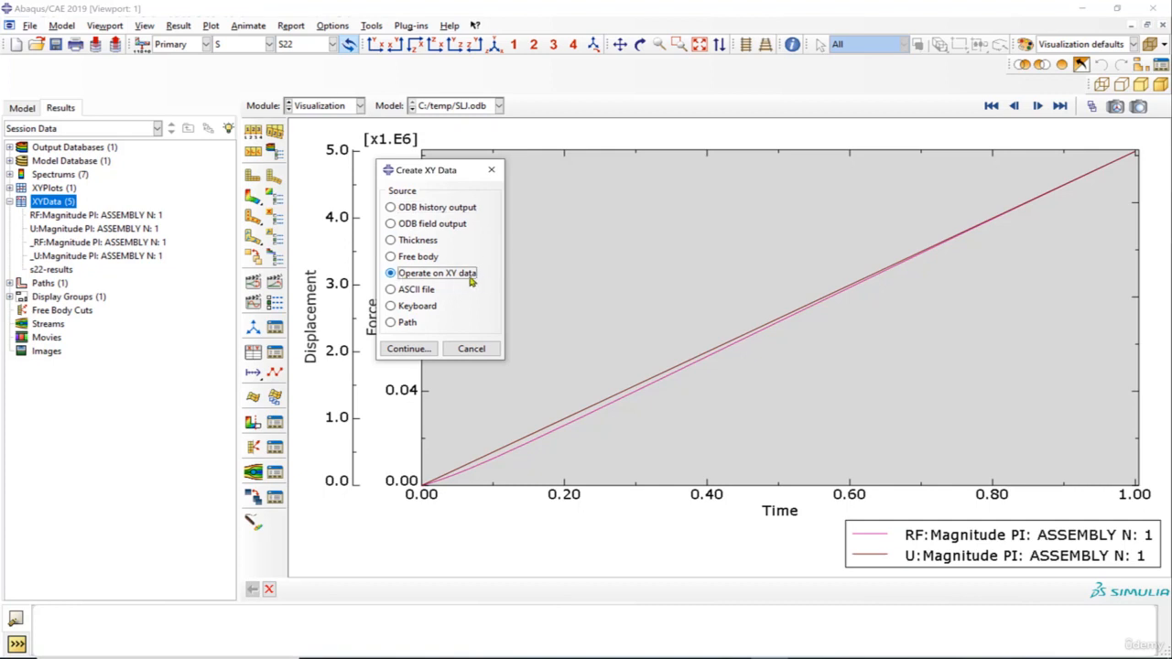
pyautogui.click(410, 349)
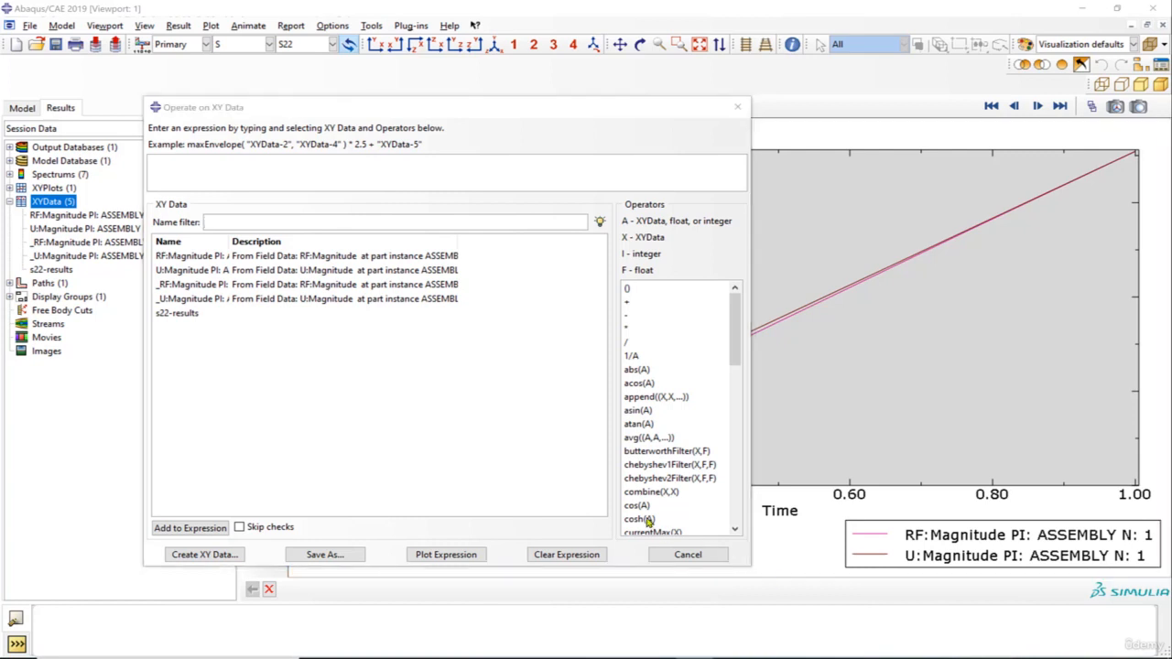
# Step: Combine the saved U:Magnitude data with the RF:Magnitude data, displacement first, and plot the expression
pyautogui.click(668, 493)
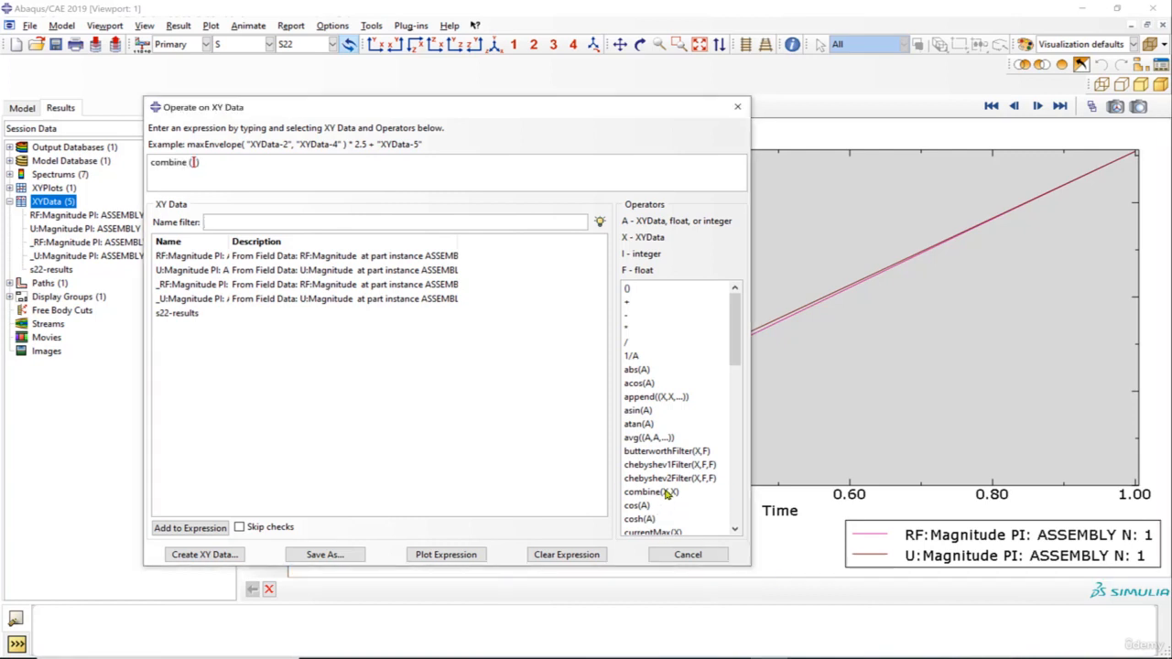
pyautogui.doubleClick(215, 272)
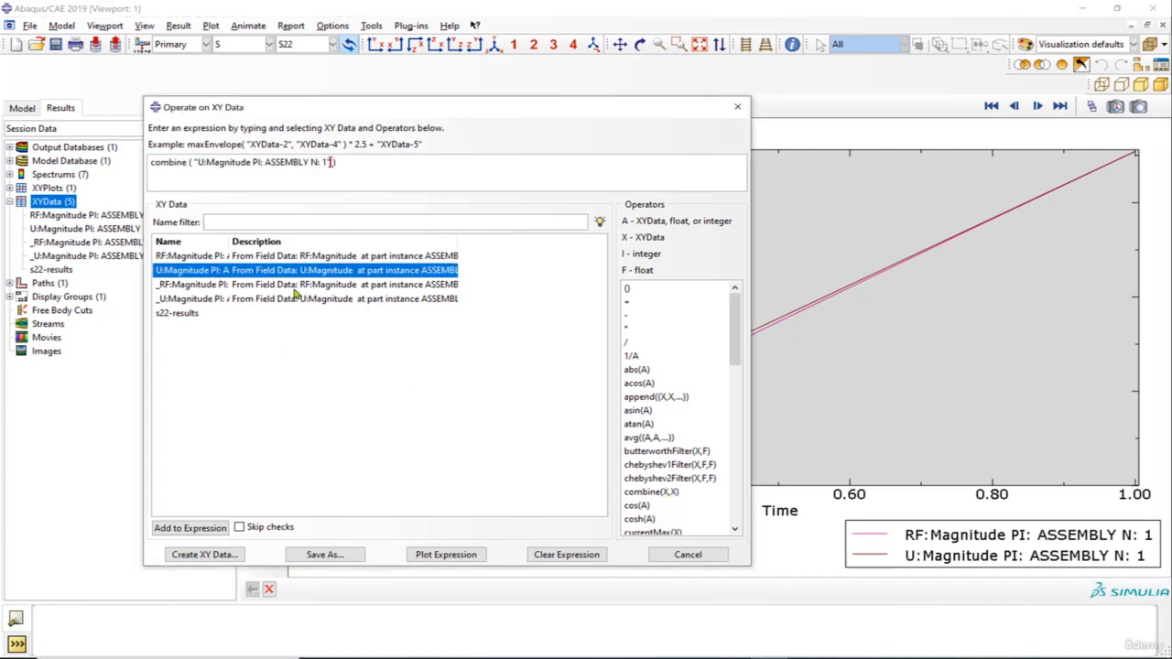
pyautogui.doubleClick(216, 258)
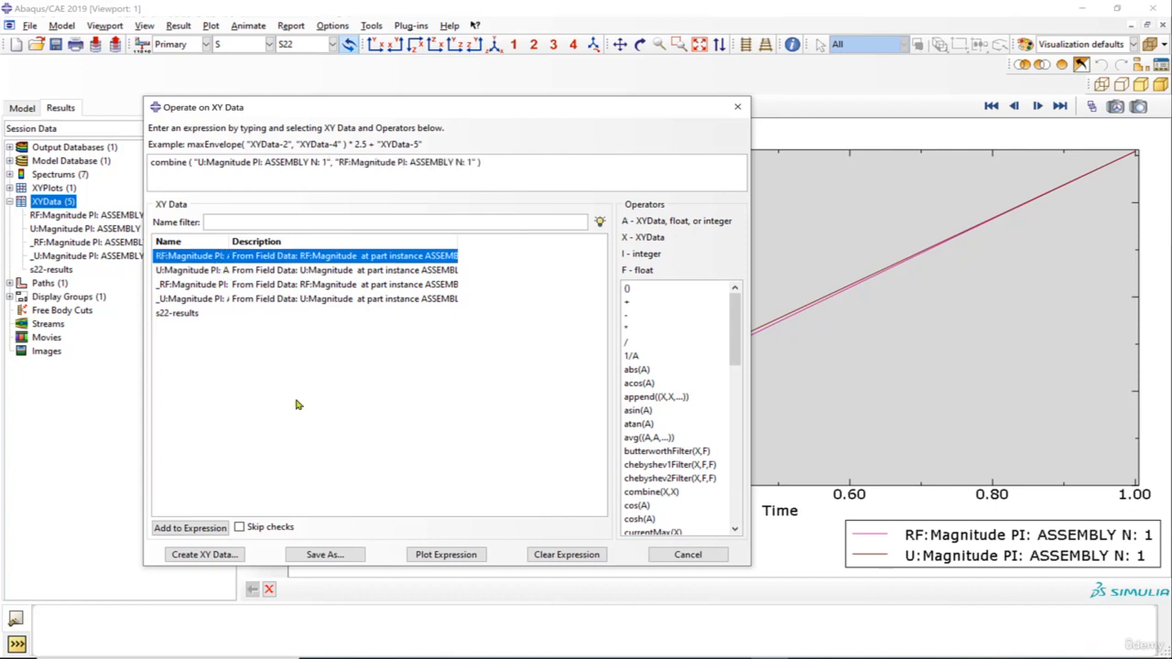
pyautogui.click(438, 559)
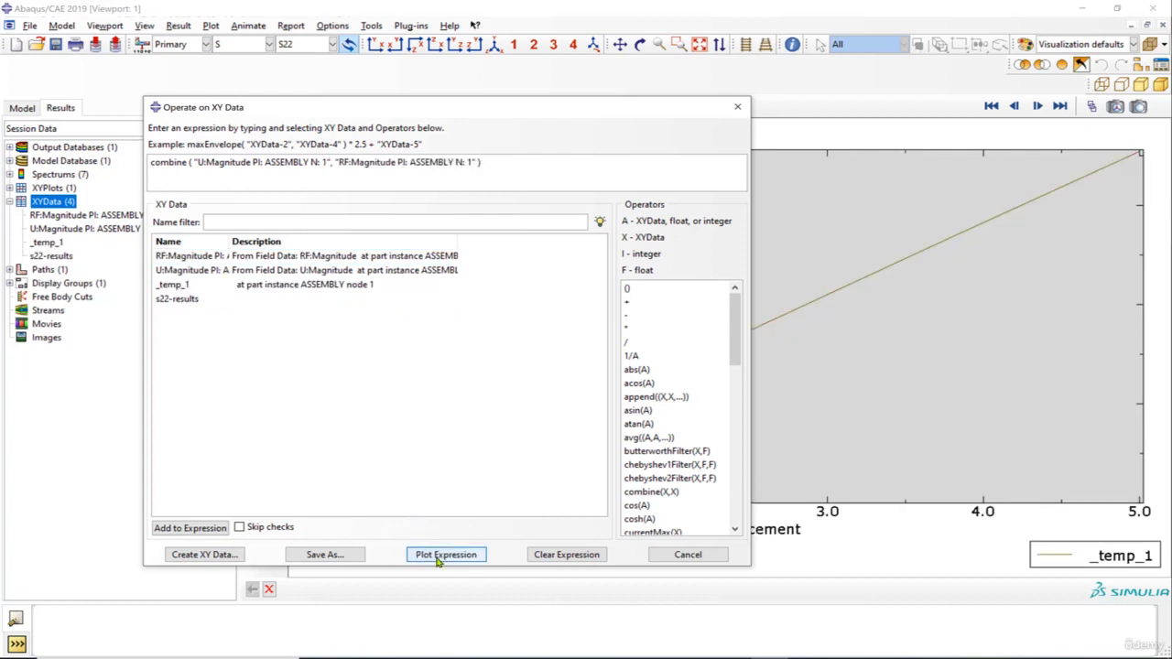
# Step: Save the combined expression as XY data named load-dis and close the Operate on XY Data dialog
pyautogui.click(336, 556)
pyautogui.press('BackSpace')
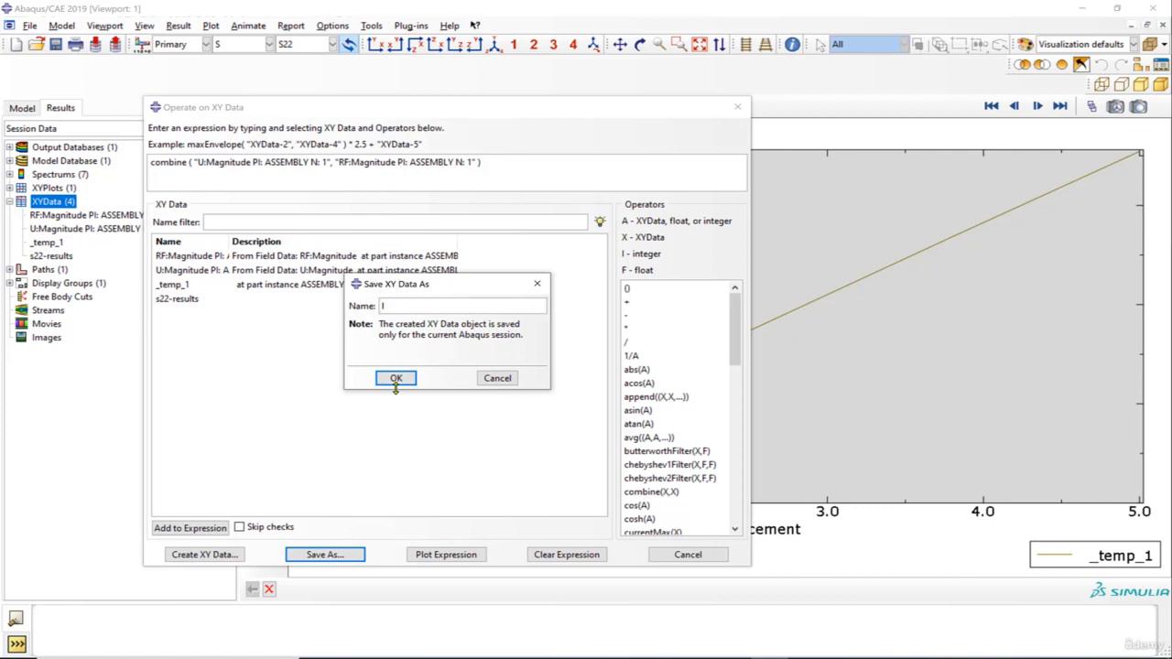
pyautogui.click(395, 380)
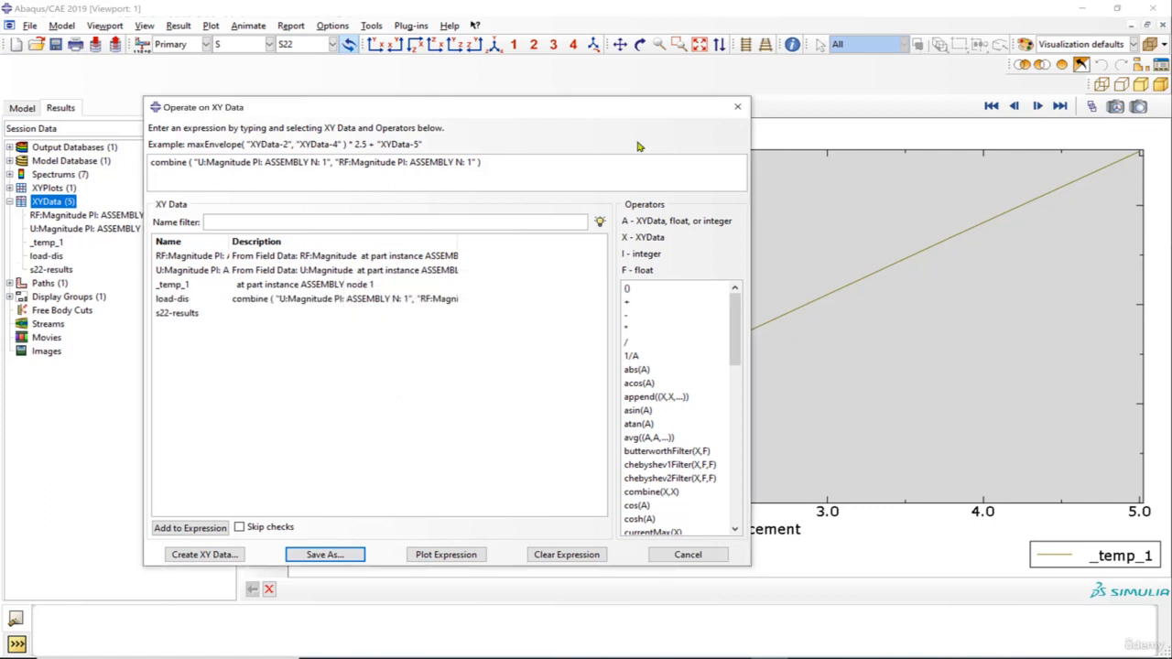
pyautogui.click(737, 107)
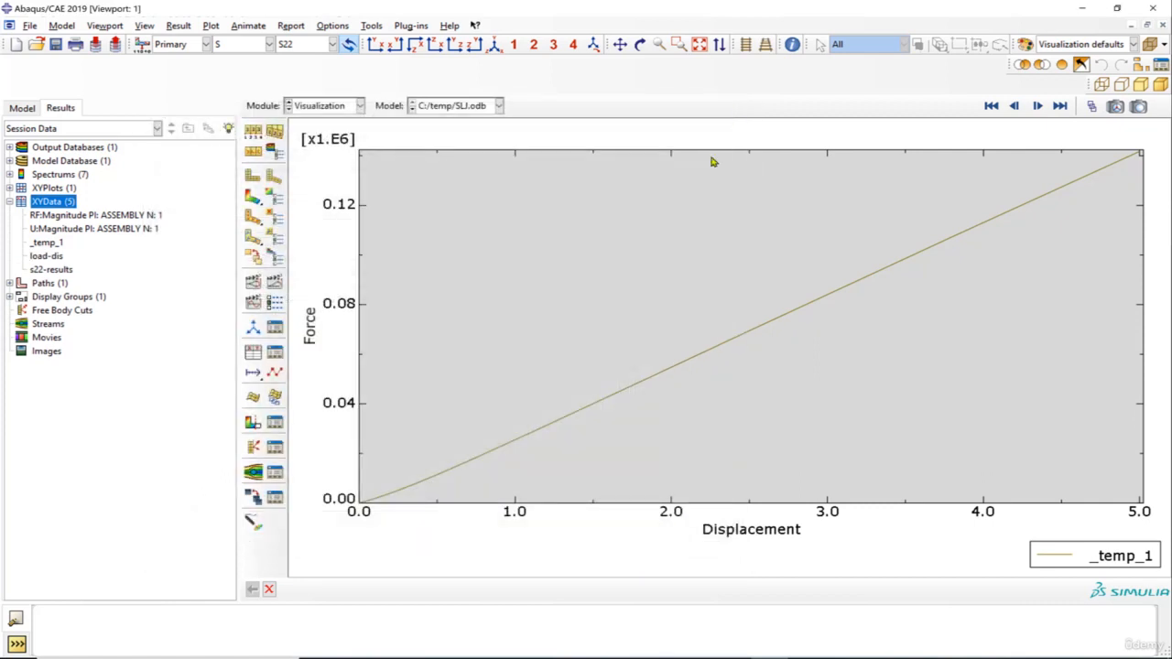
# Step: Display the S22 contours on the deformed joint and examine the stress distribution in the overlap region
pyautogui.click(358, 515)
pyautogui.click(259, 202)
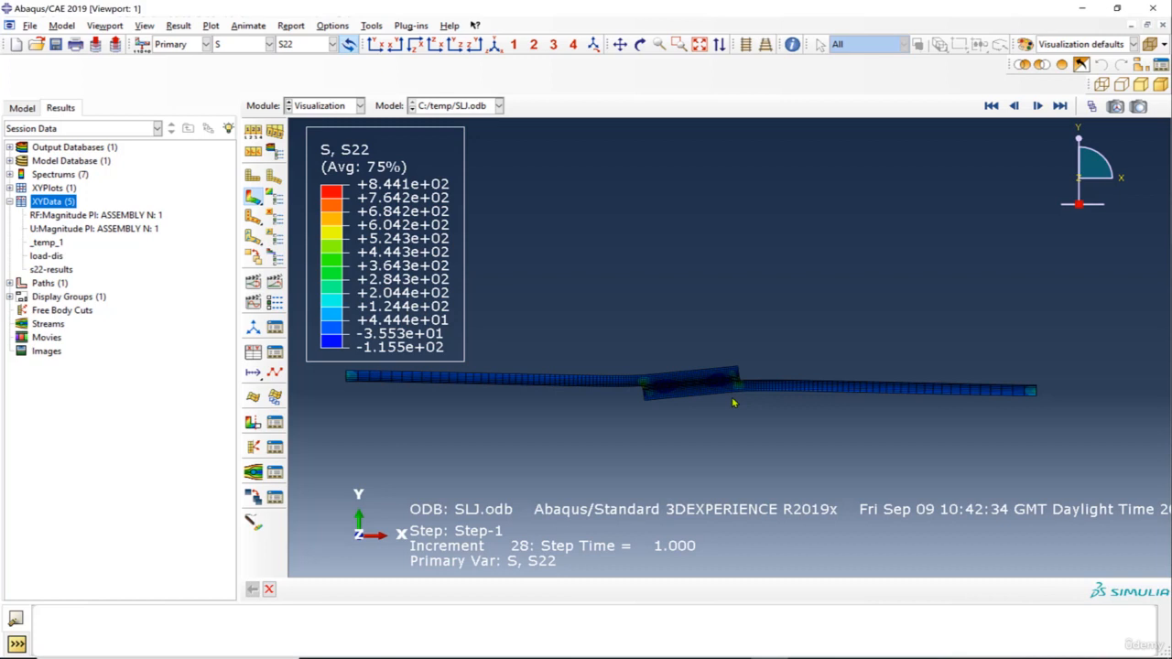
pyautogui.scroll(5, 680, 368)
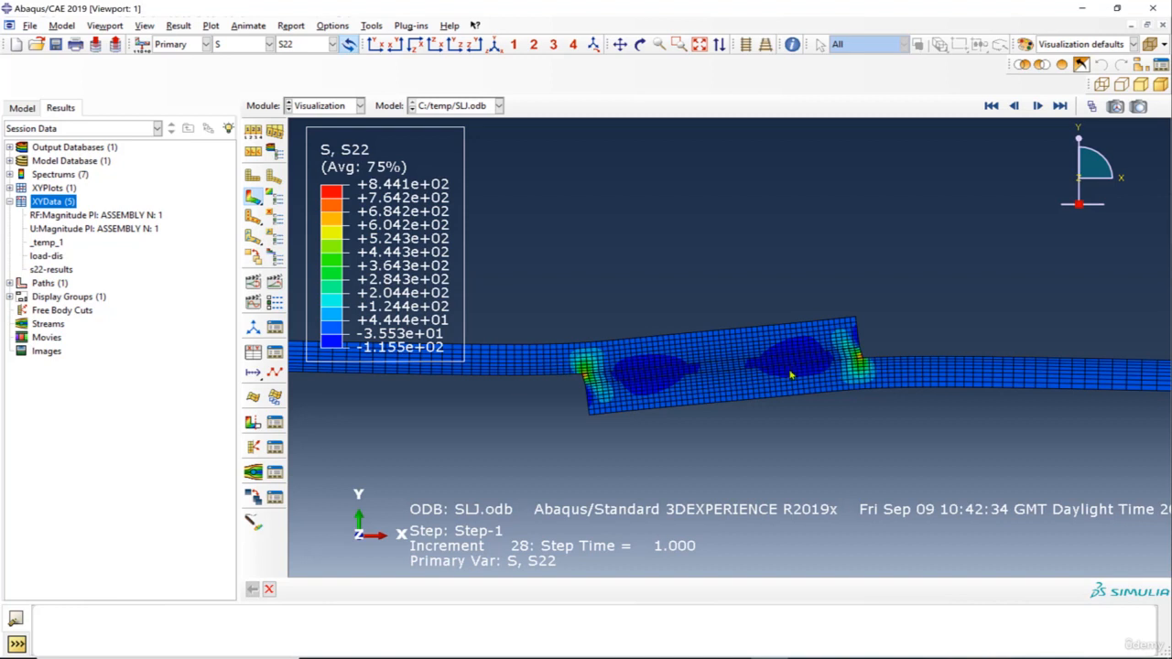
pyautogui.scroll(-5, 791, 375)
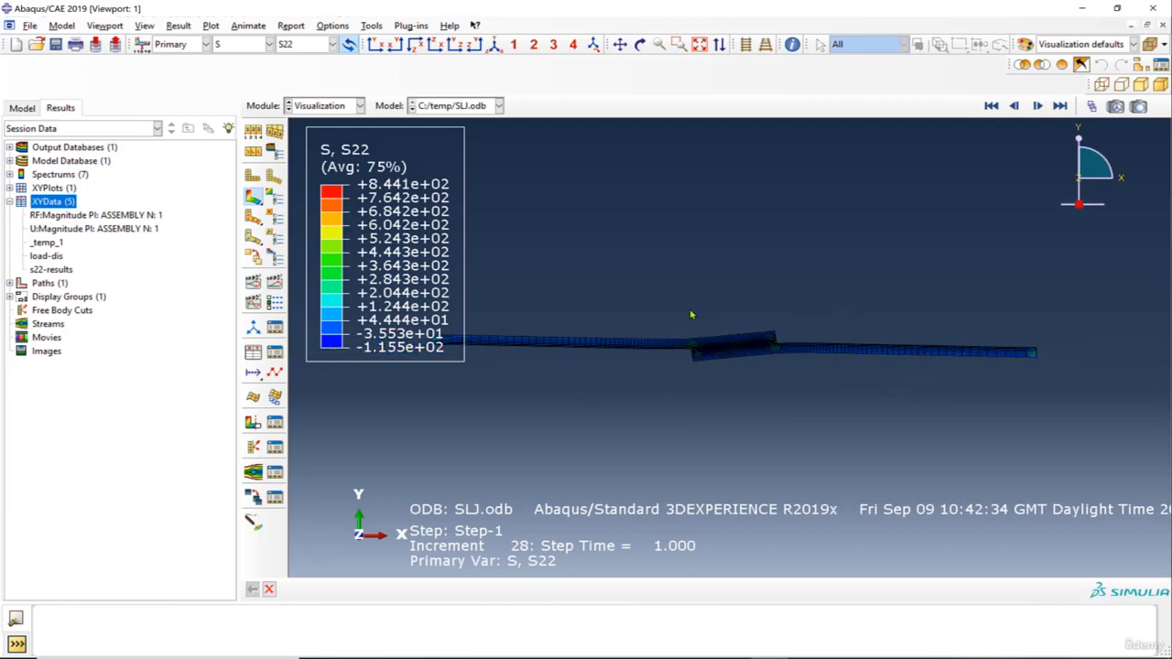
# Step: Plot the saved load-dis XY data as a force-displacement curve
pyautogui.click(45, 256)
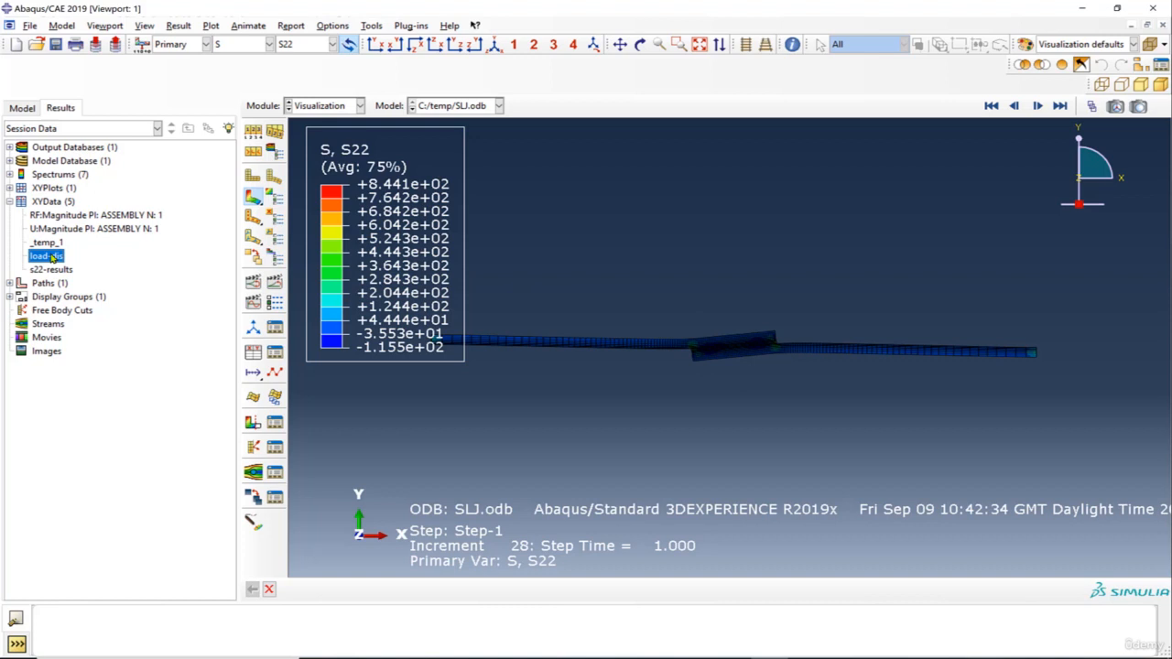
pyautogui.rightClick(52, 259)
pyautogui.click(36, 276)
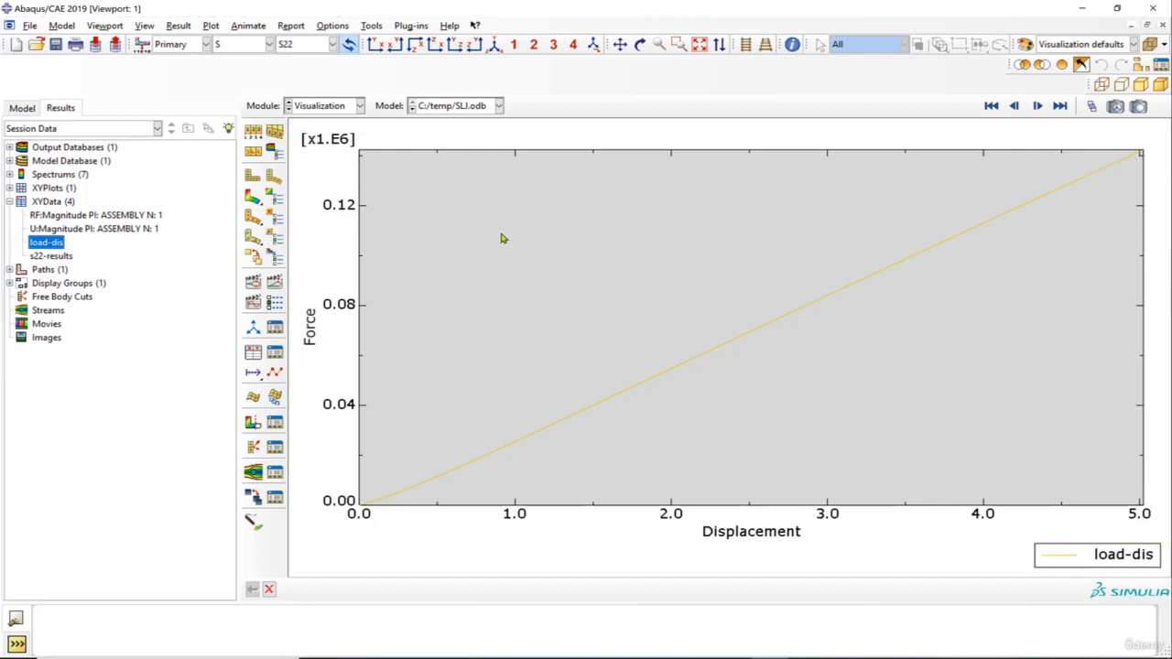
# Step: Return from the load-dis plot to the S22 contours on the deformed joint and view the overlap
pyautogui.click(256, 197)
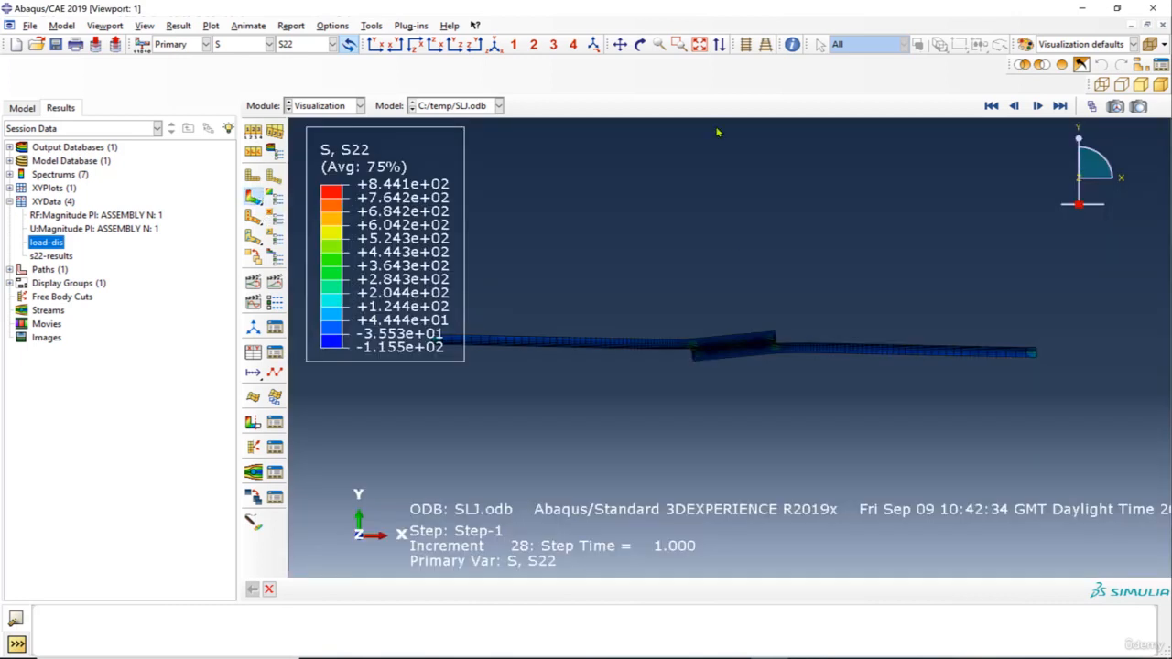
pyautogui.scroll(3, 763, 329)
pyautogui.scroll(-2, 732, 355)
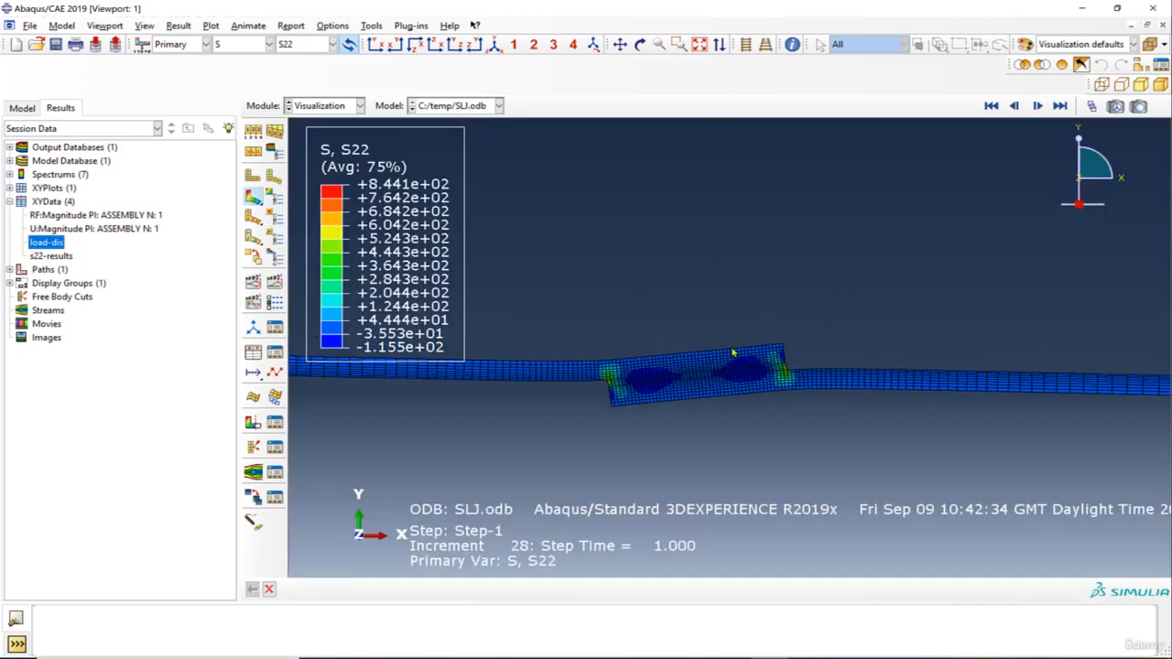